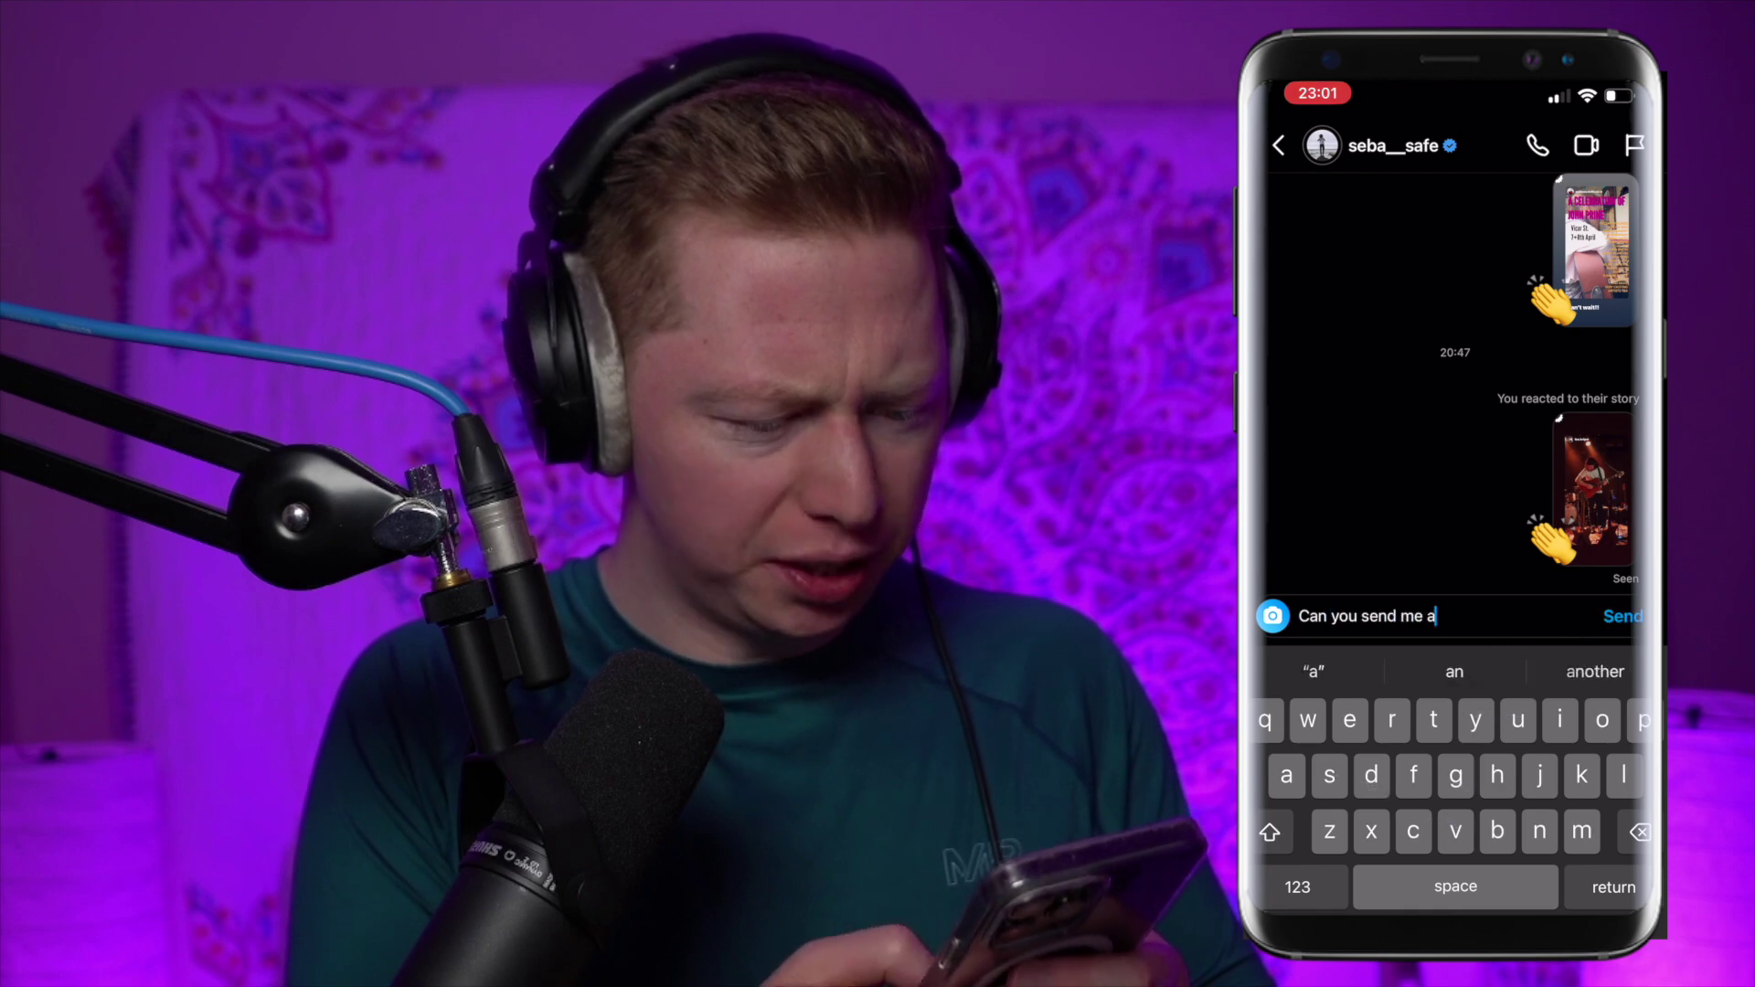
key(Return)
text(🙏)
key(Return)
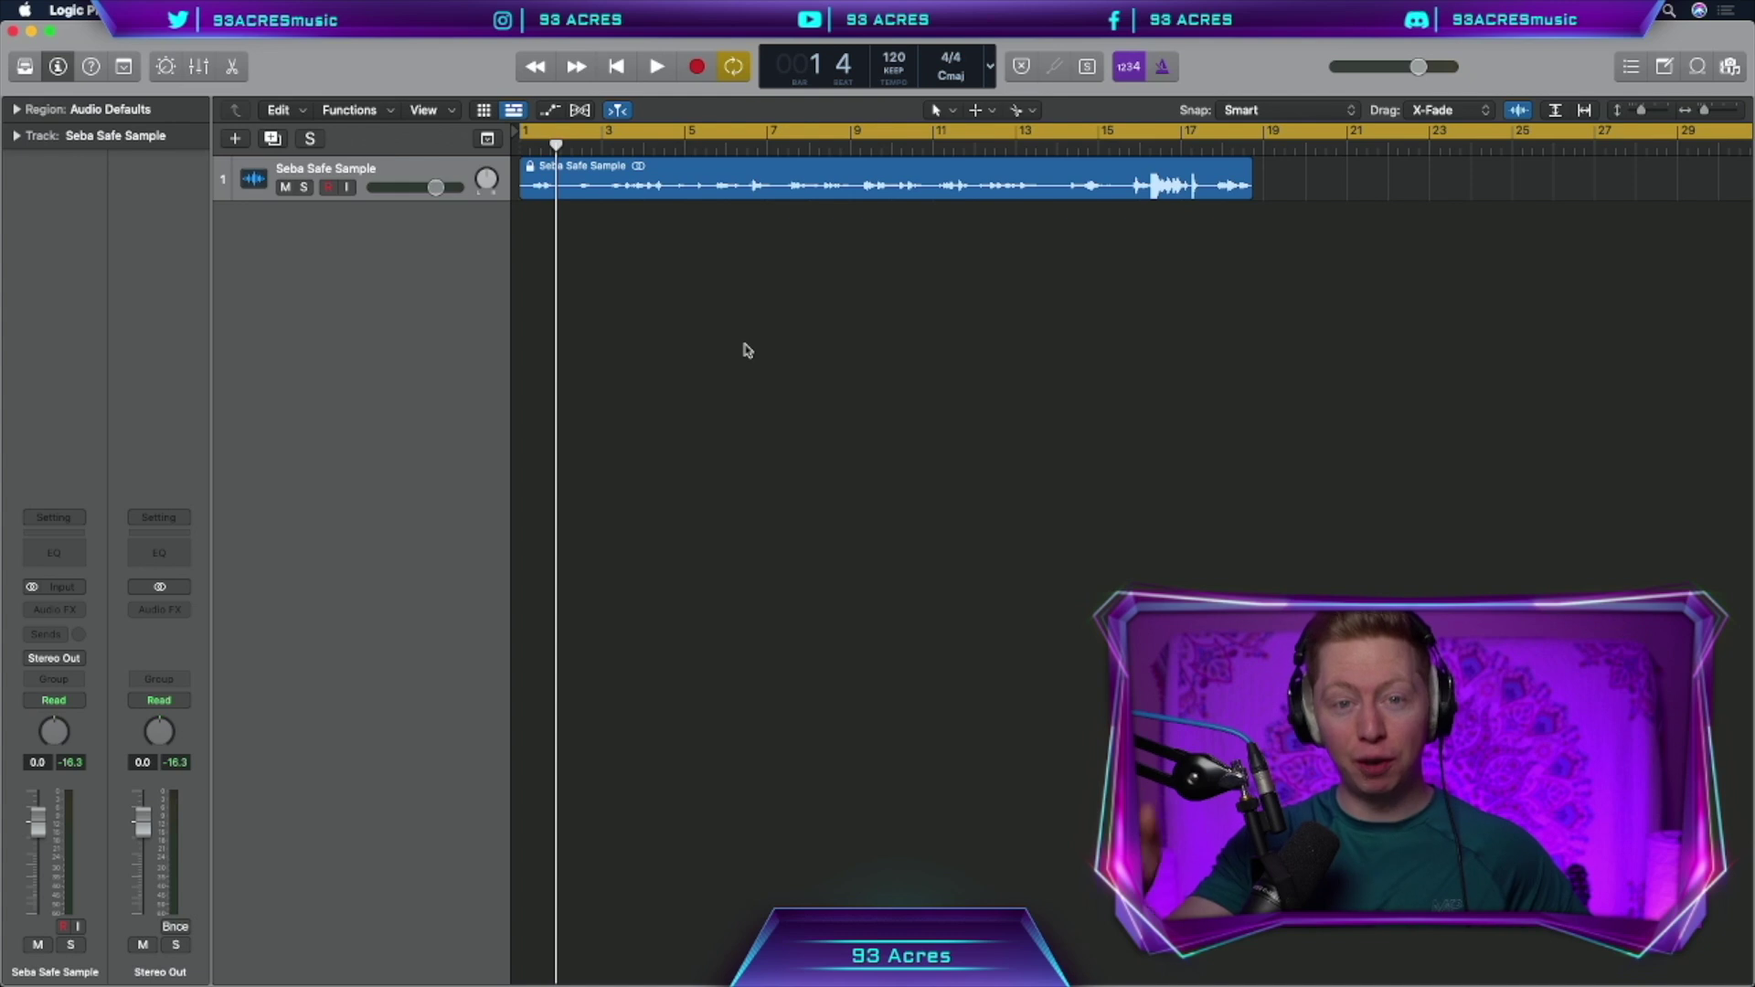
Copy the vocal sample onto a duplicate of the Seba Safe Sample track and move its cut Seba Verse region earlier
key(super+d)
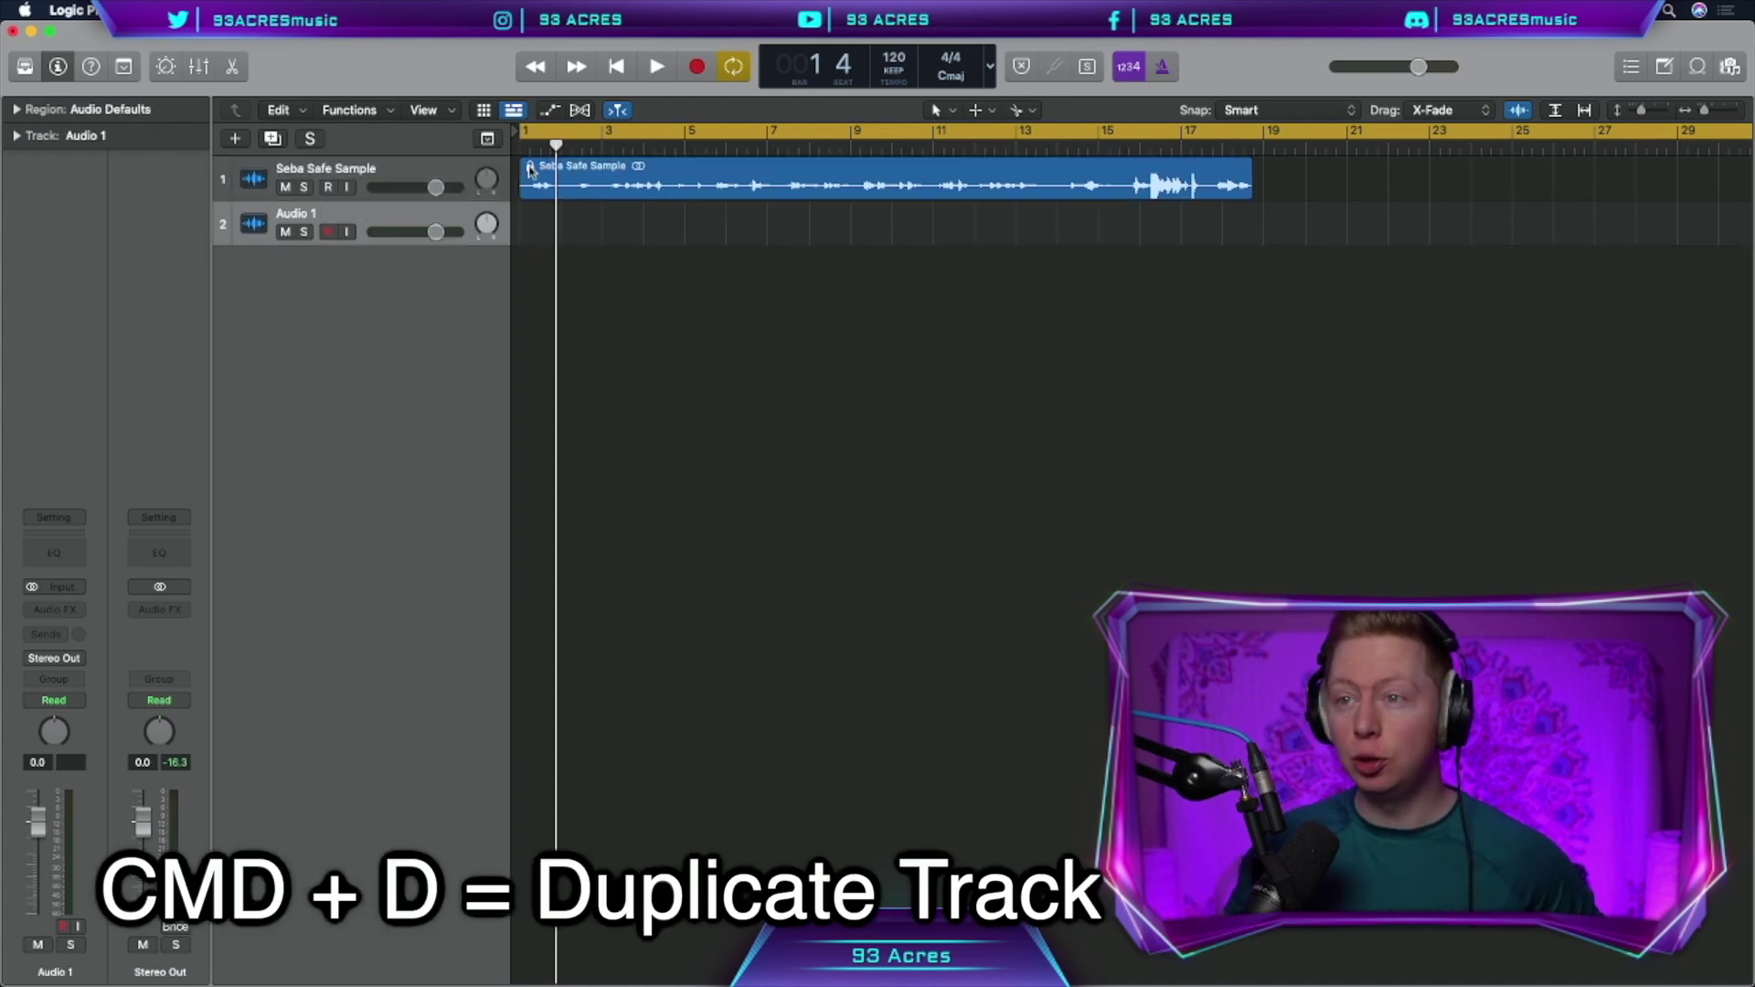
drag(567, 200, 561, 215)
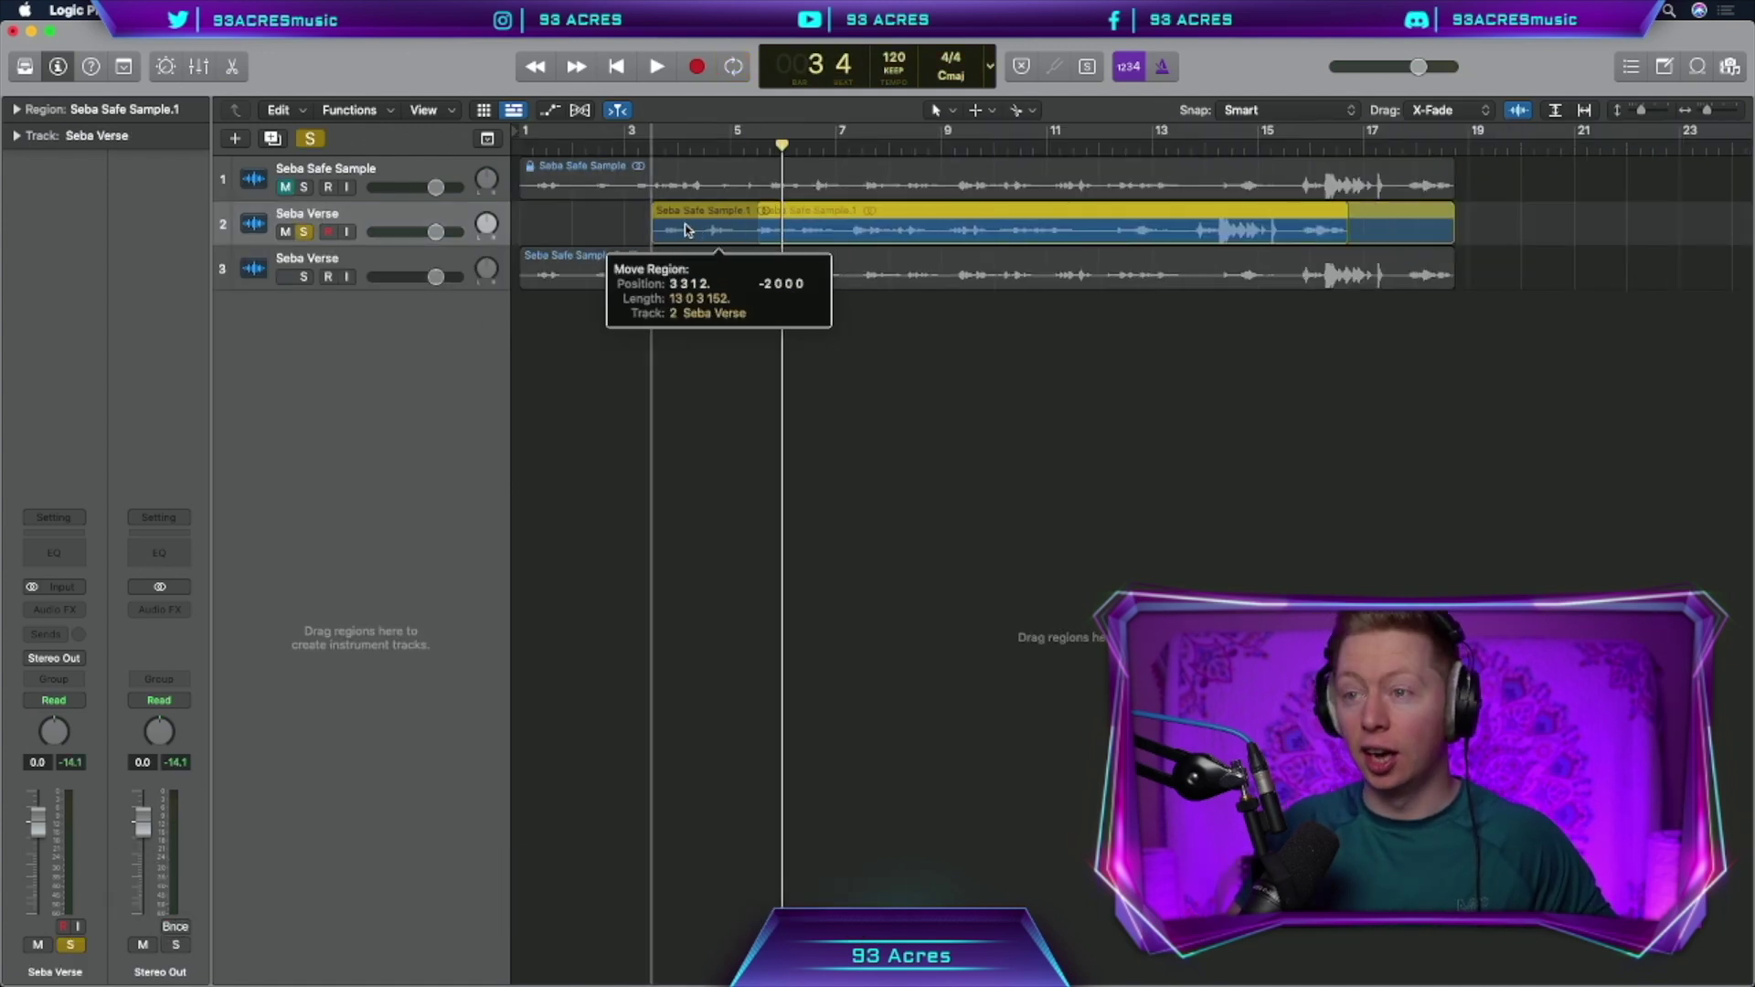
drag(704, 230, 625, 229)
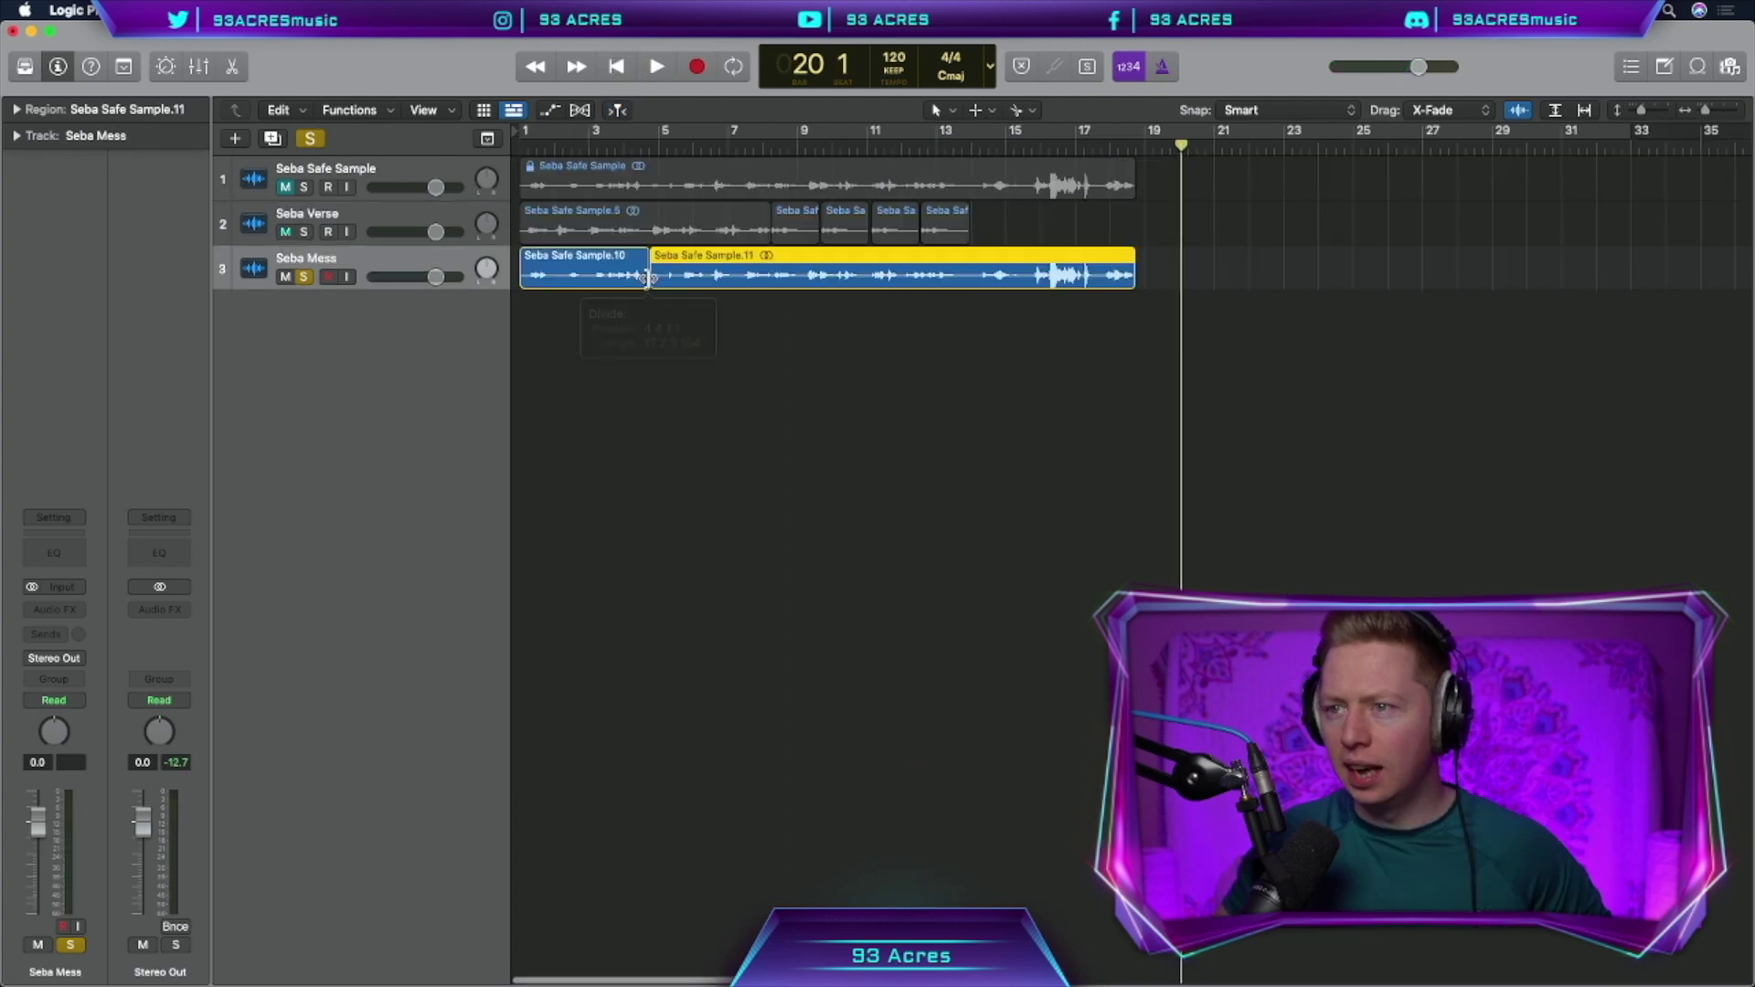
Cut the long vocal region on the Seba Mess track into separate phrases and move a remaining piece earlier
drag(653, 283, 964, 284)
drag(1015, 275, 694, 275)
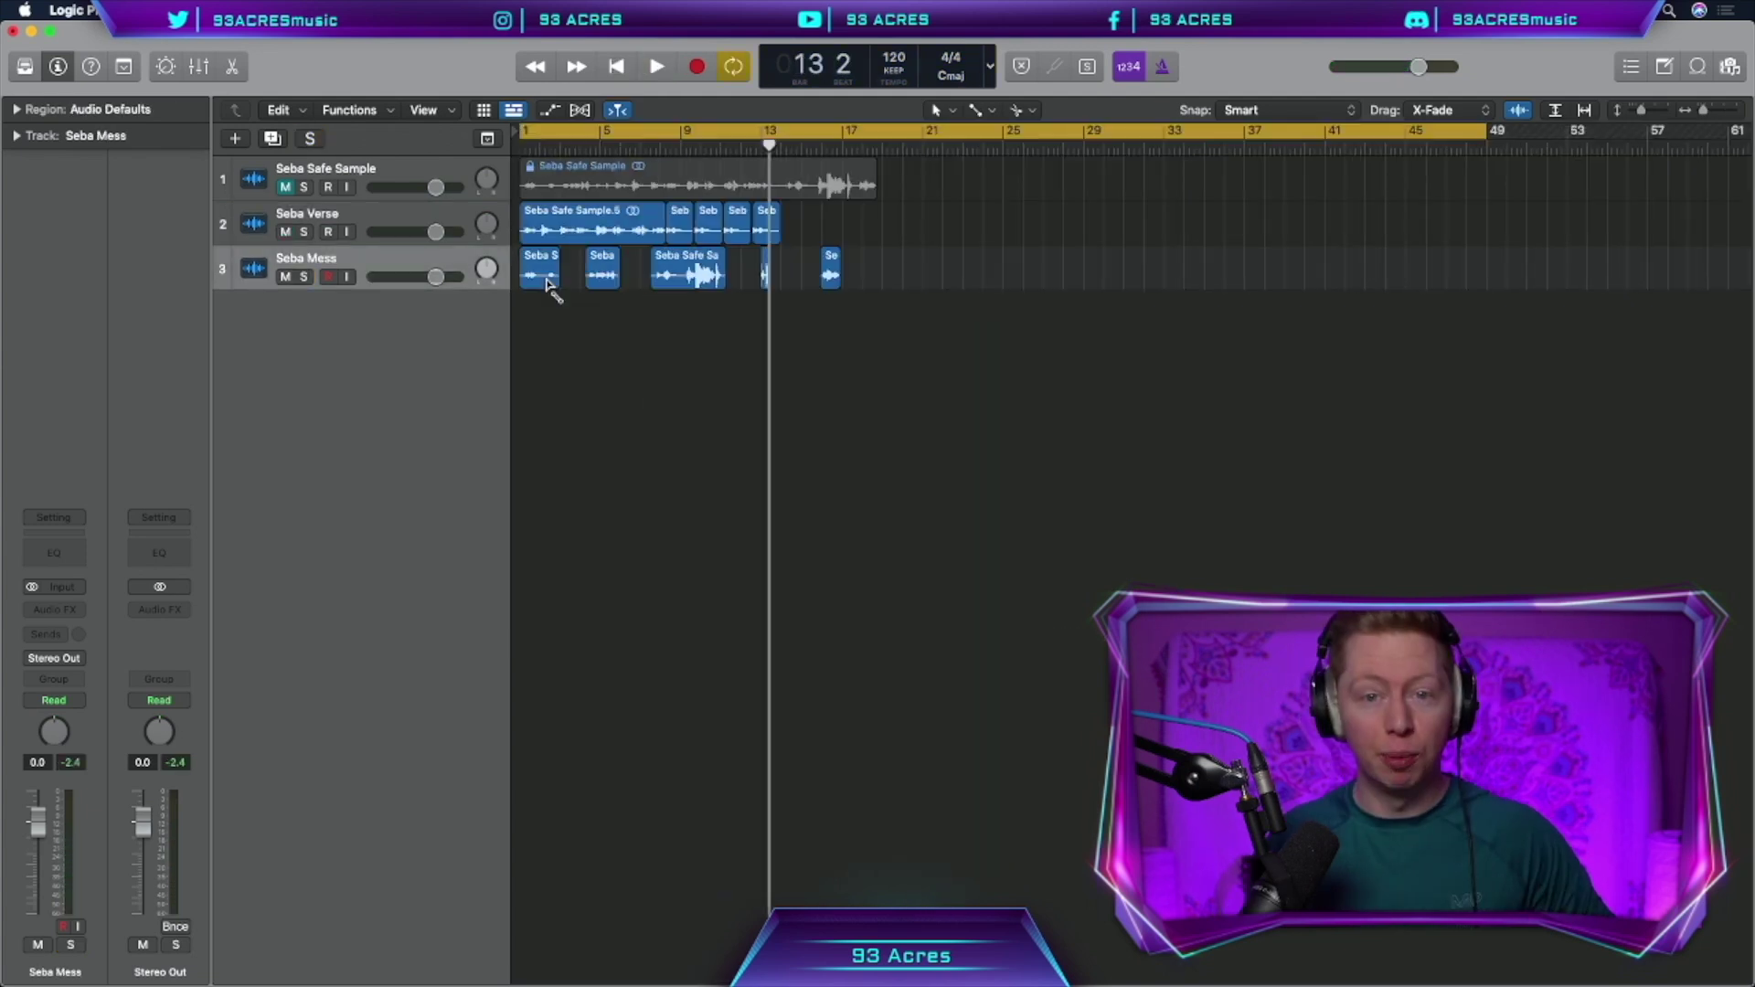
Distribute the Seba Mess phrases onto duplicated tracks and trim the start of the first Seba Verse region
key(super+d)
key(super+d)
key(super+d)
drag(549, 280, 552, 359)
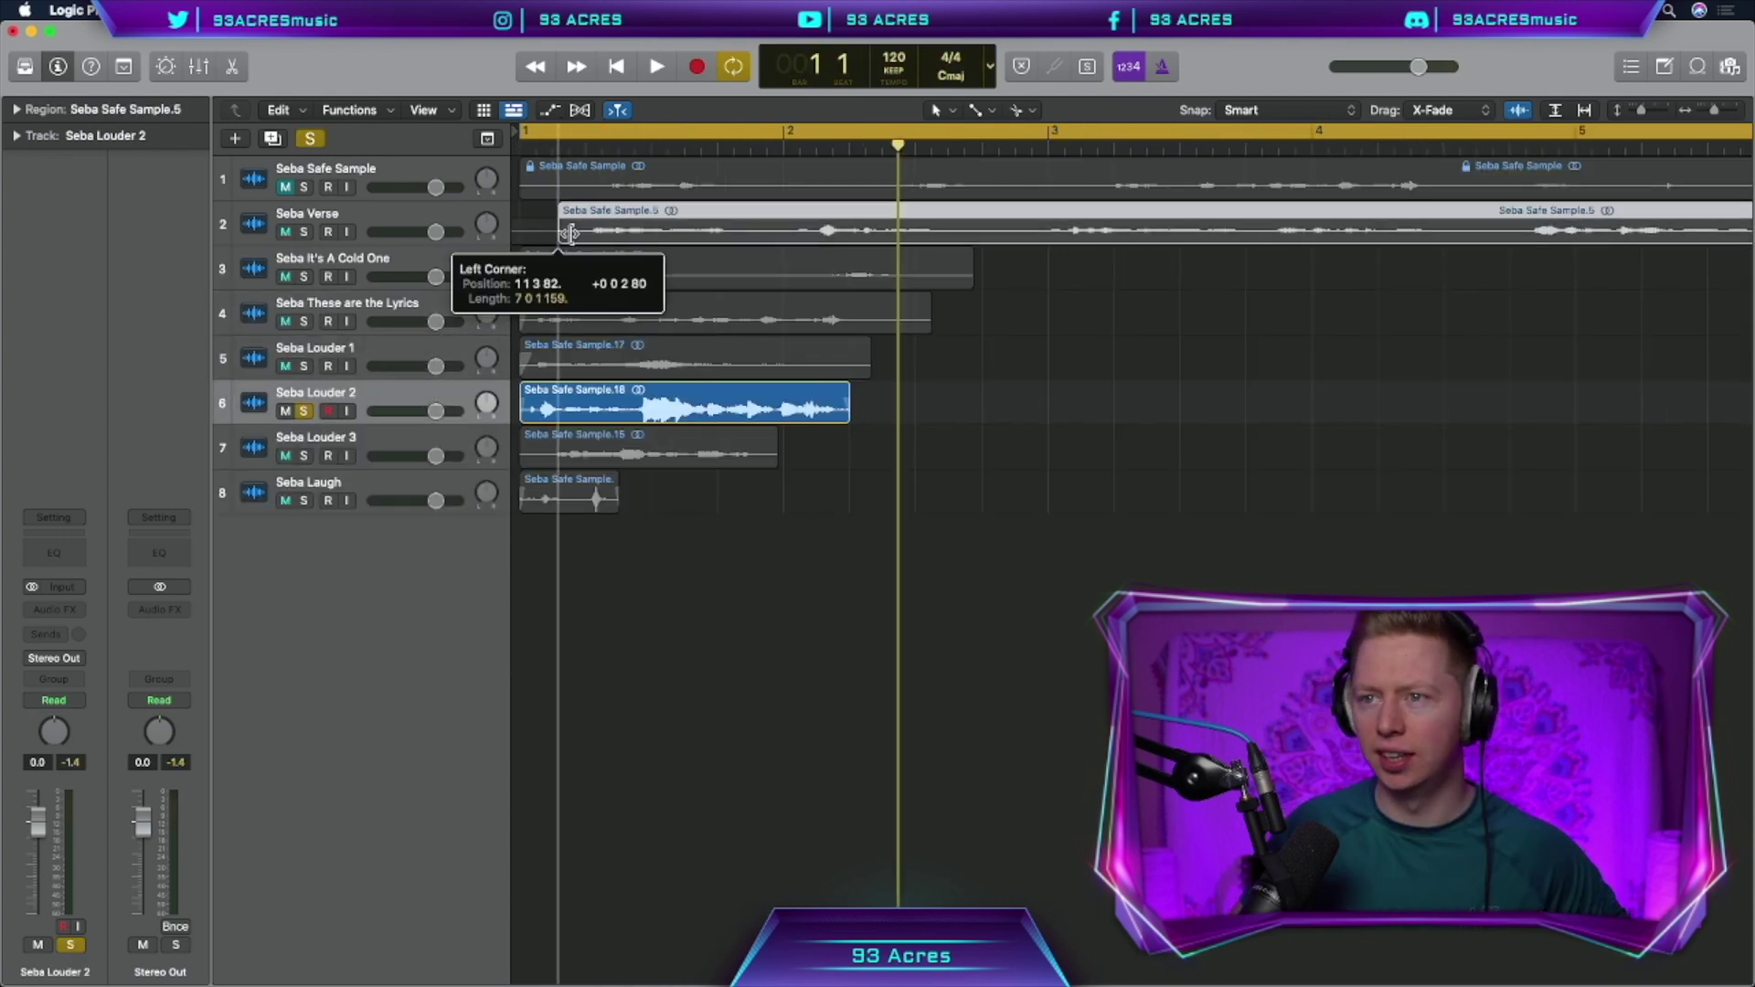
drag(561, 236, 566, 236)
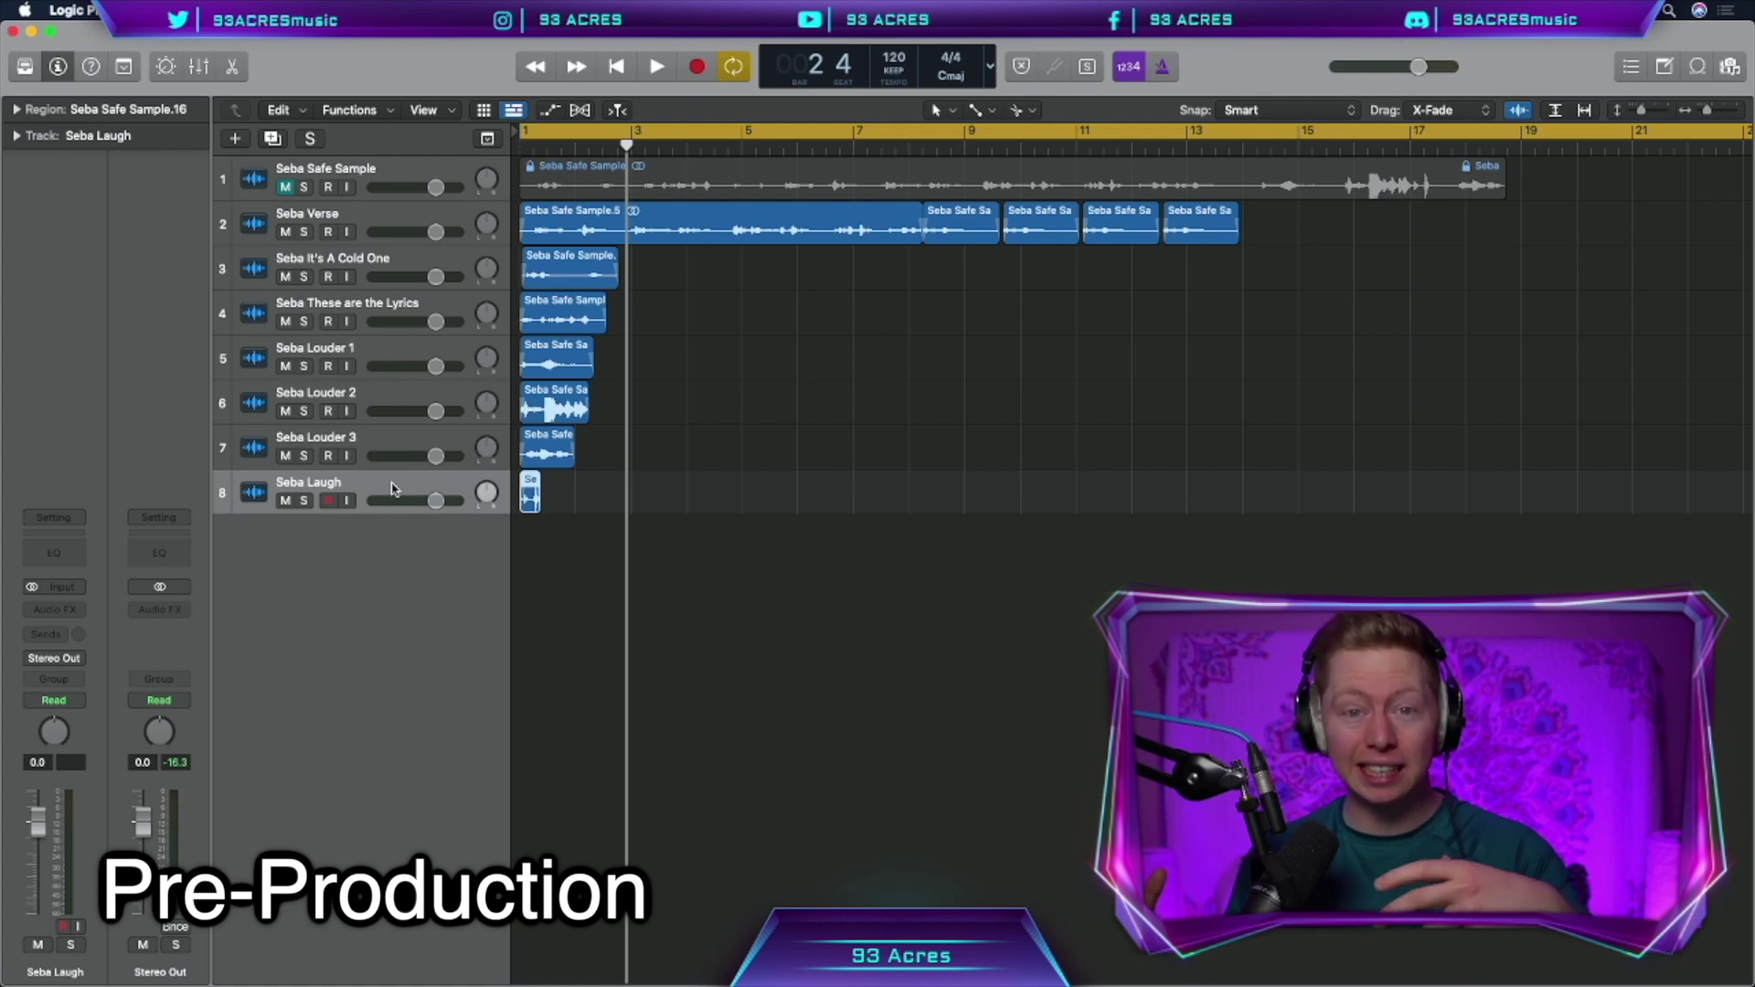
Create a software instrument track with a mono Quick Sampler and load the Seba Safe Sample region into it
click(235, 139)
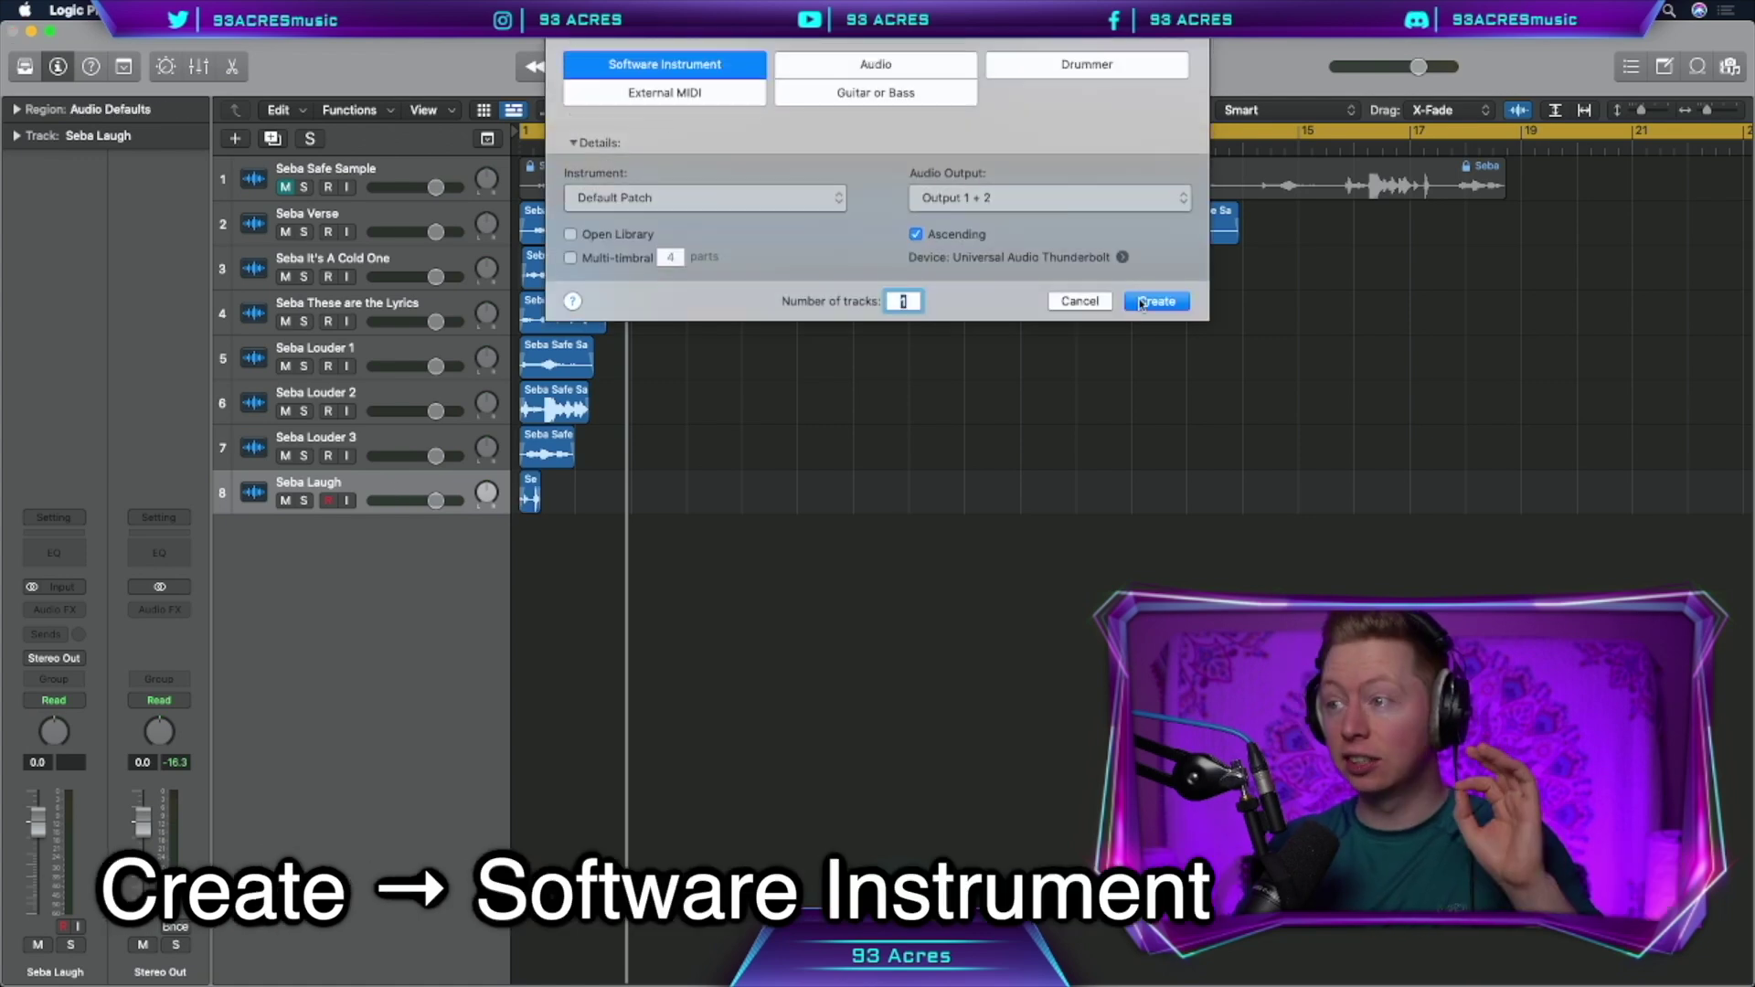
click(1155, 301)
click(46, 473)
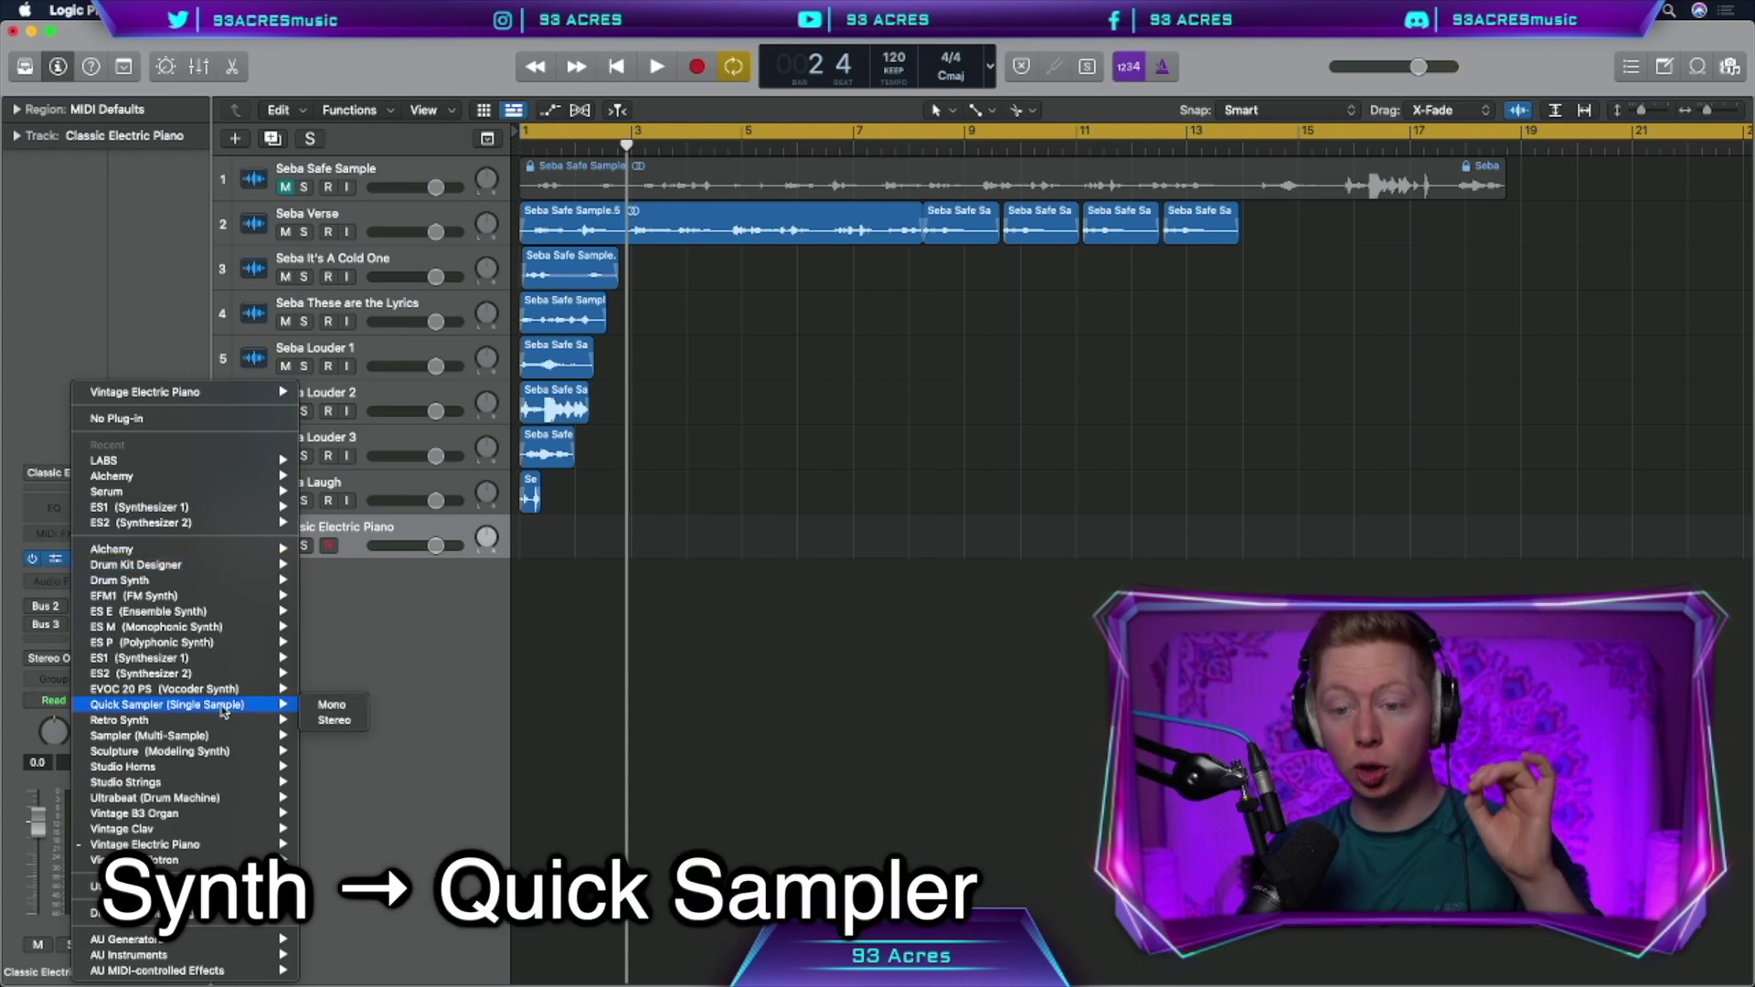
click(331, 705)
mouse_move(720, 185)
mouse_down()
mouse_move(976, 498)
mouse_move(1271, 485)
mouse_up()
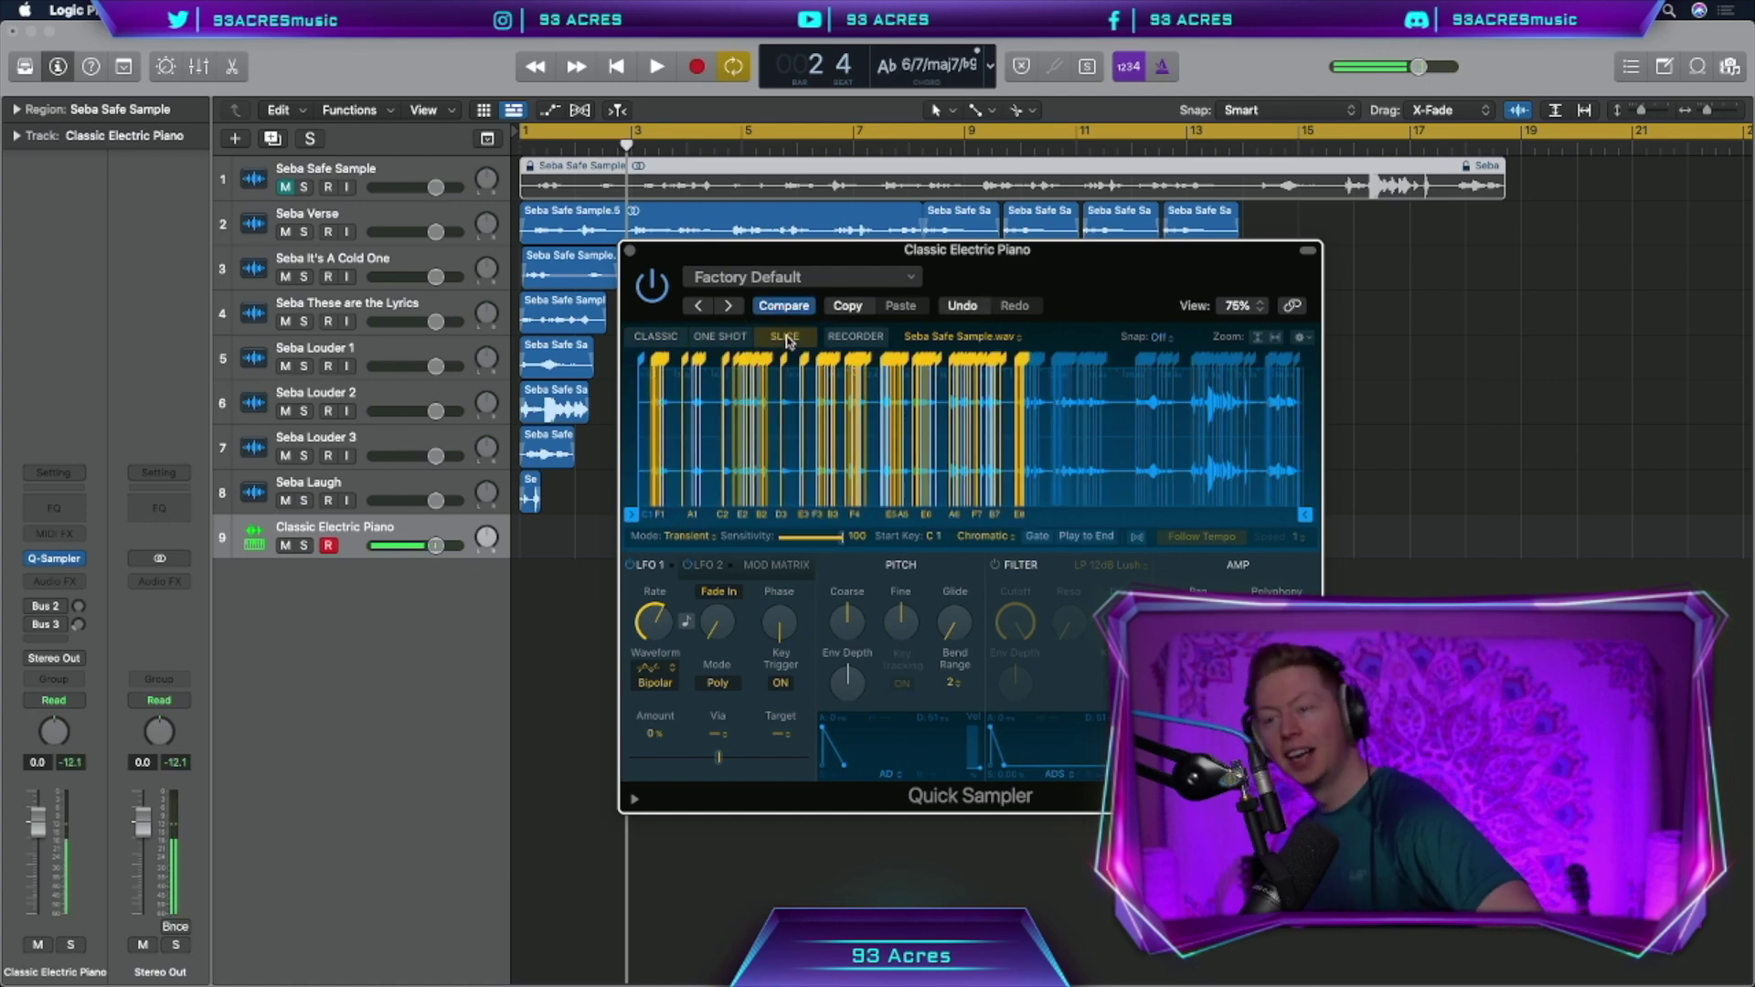
Add a slice marker at about 3.94 s in the Quick Sampler waveform and remove it again
scroll(771, 360, up, 10)
double_click(869, 399)
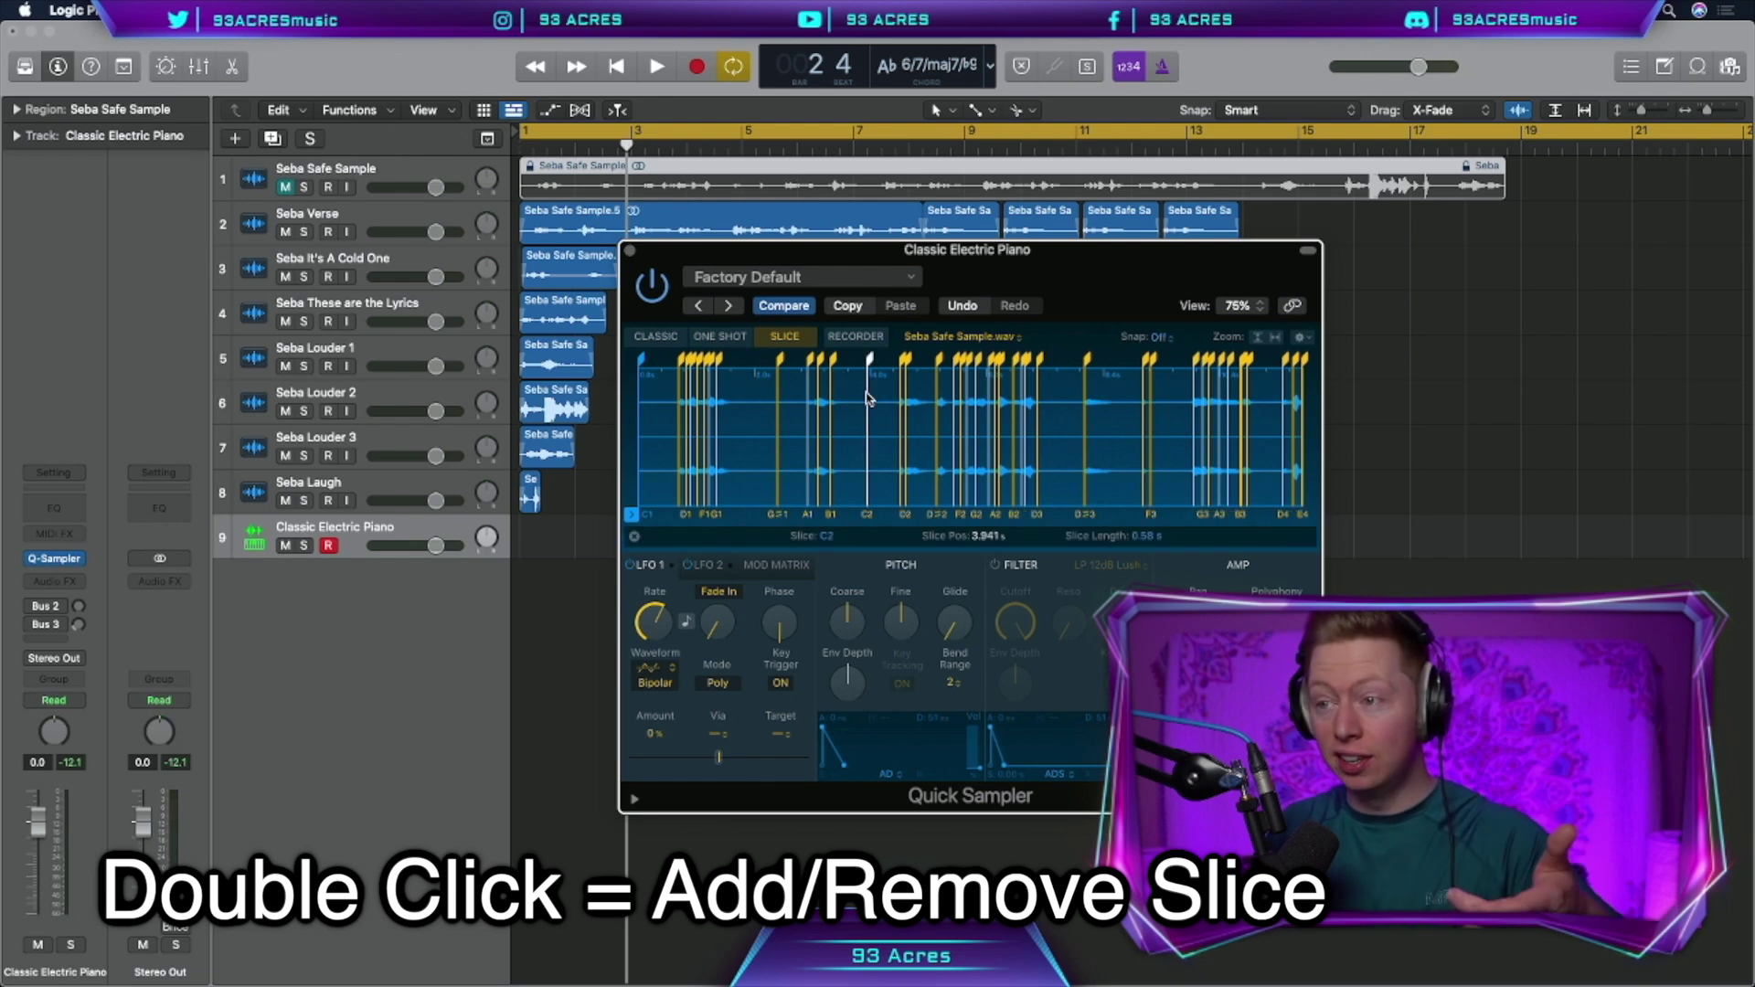
double_click(868, 399)
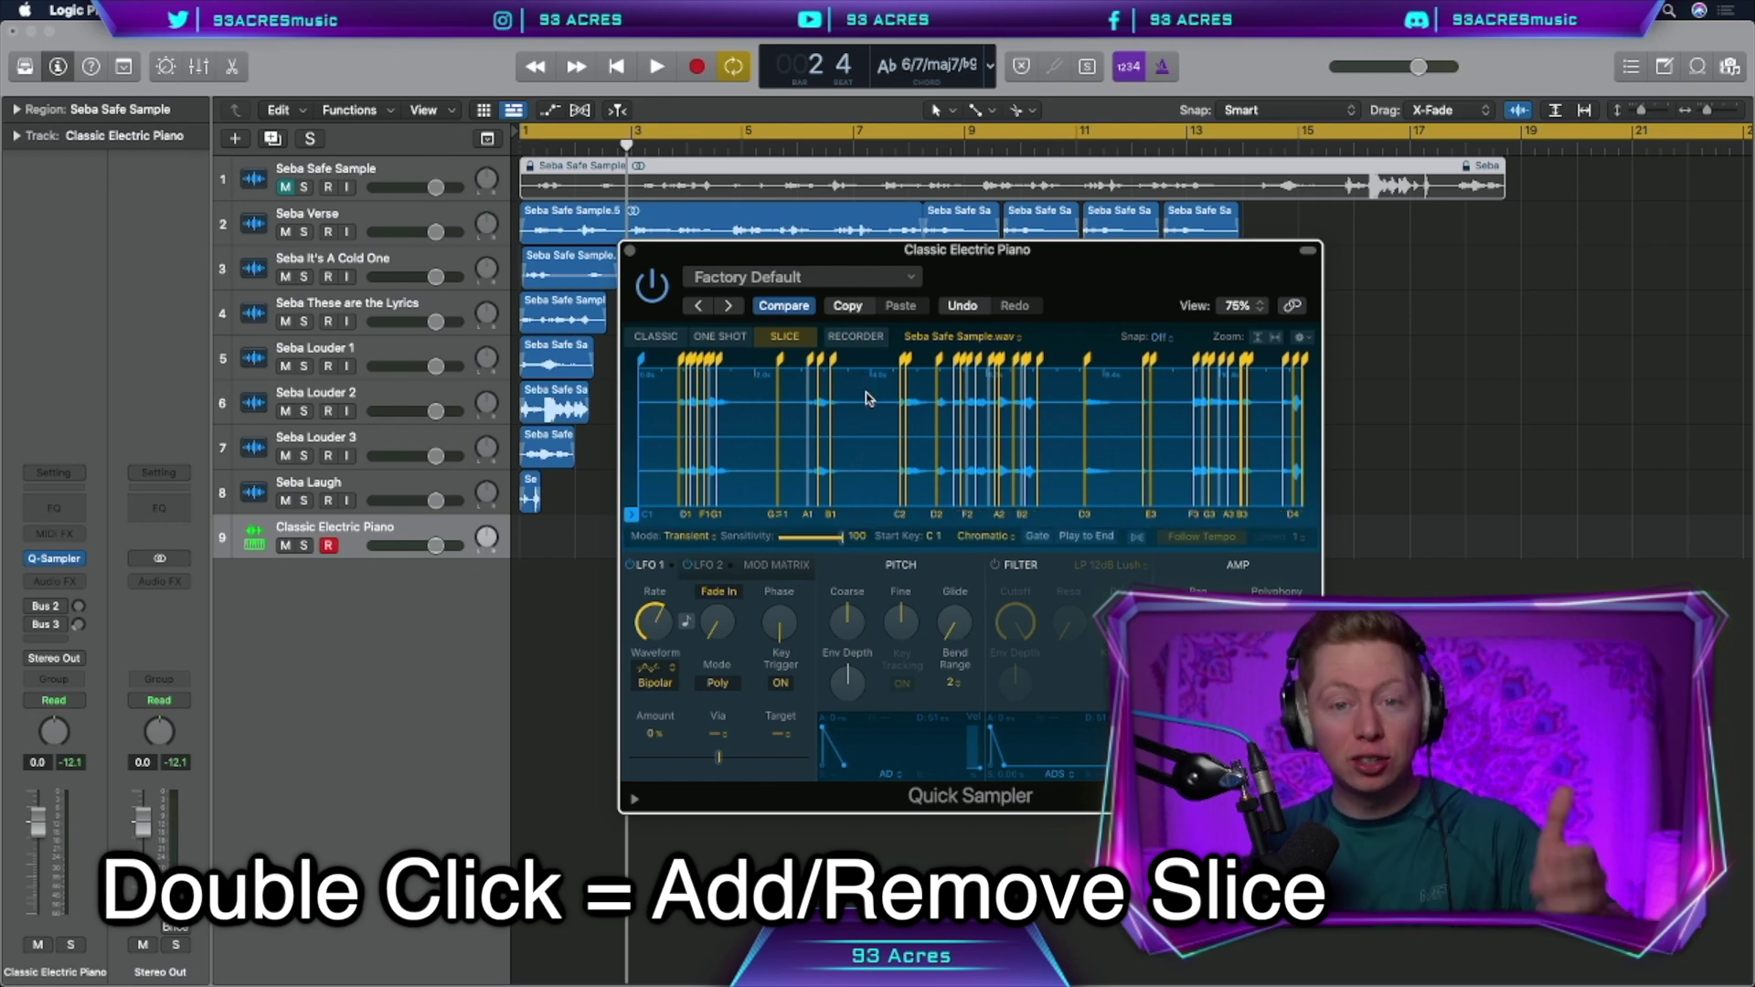
scroll(869, 398, down, 10)
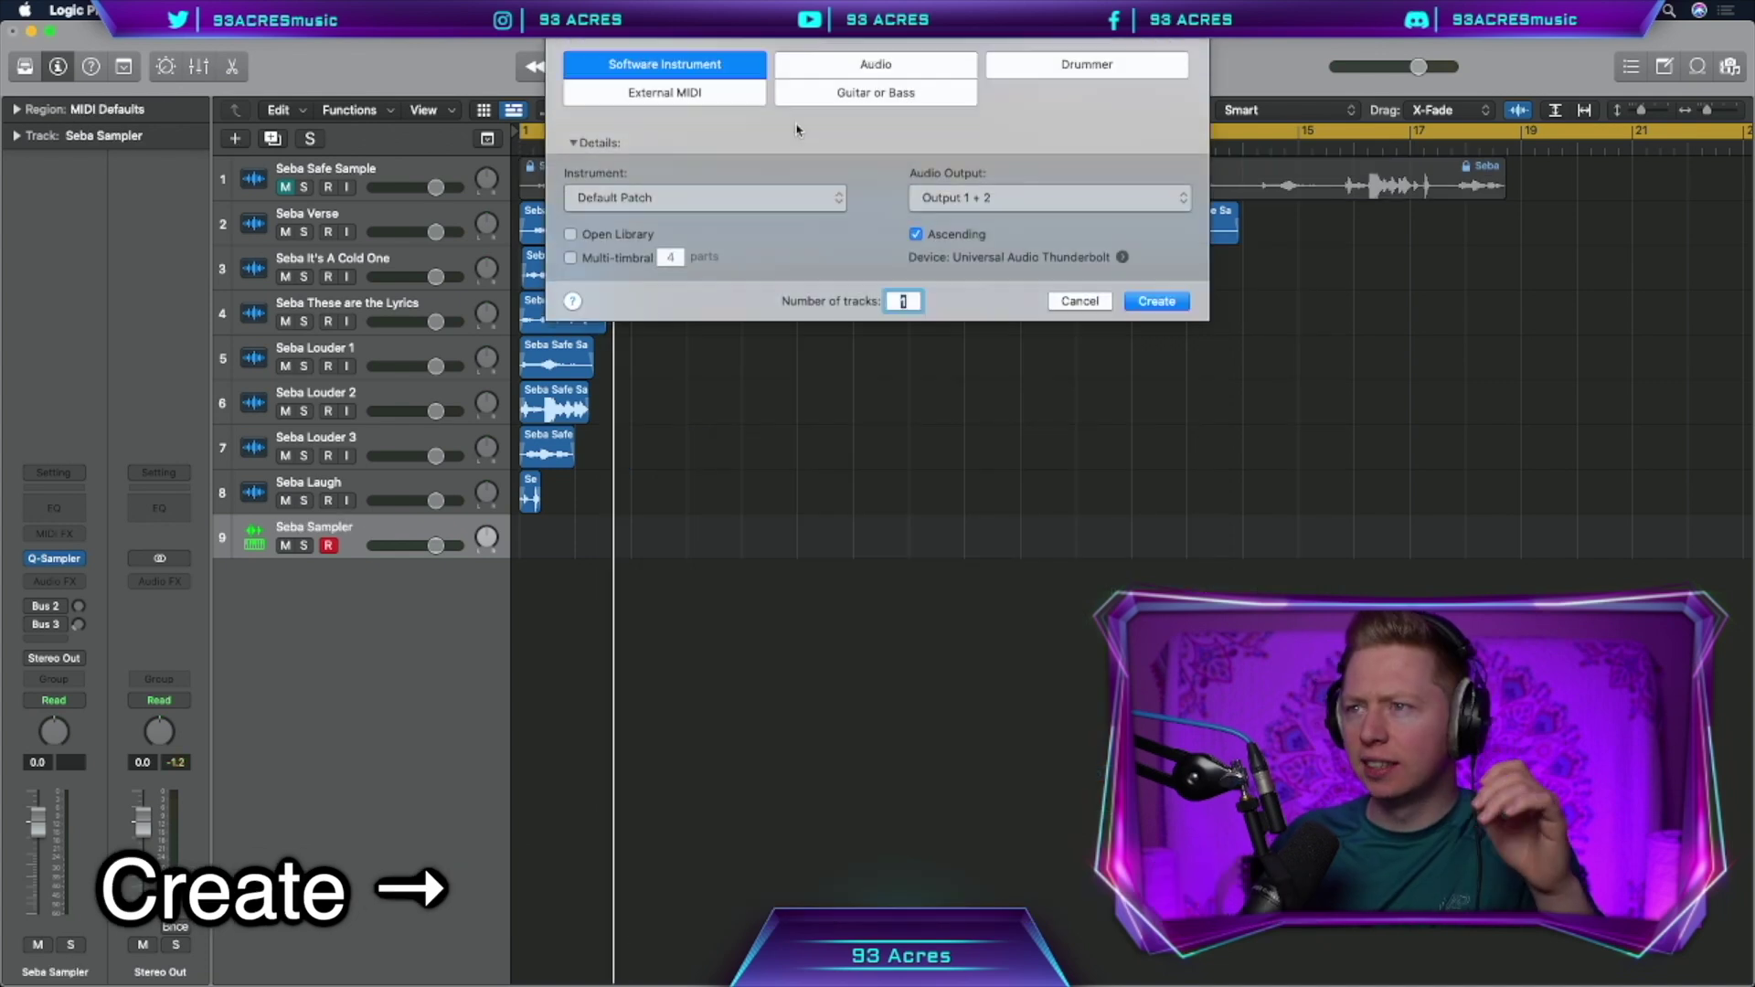
Create another software instrument track and load LABS as its instrument in place of the electric piano
key(Return)
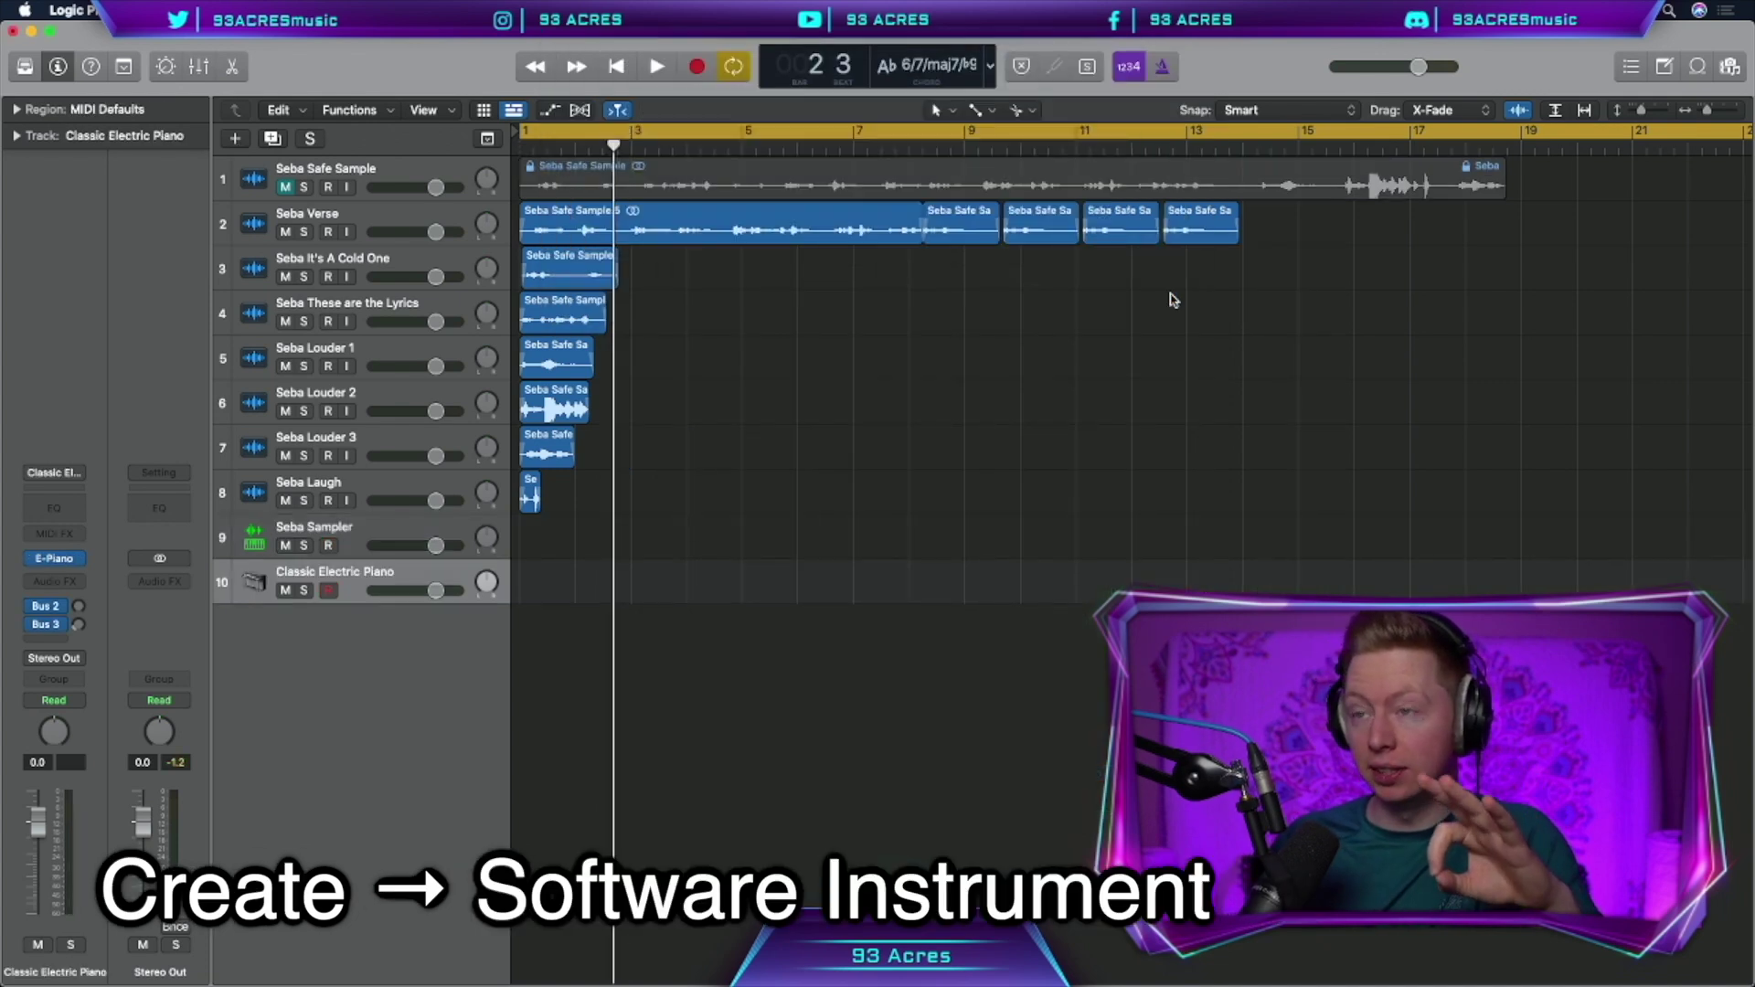
click(54, 559)
mouse_move(138, 955)
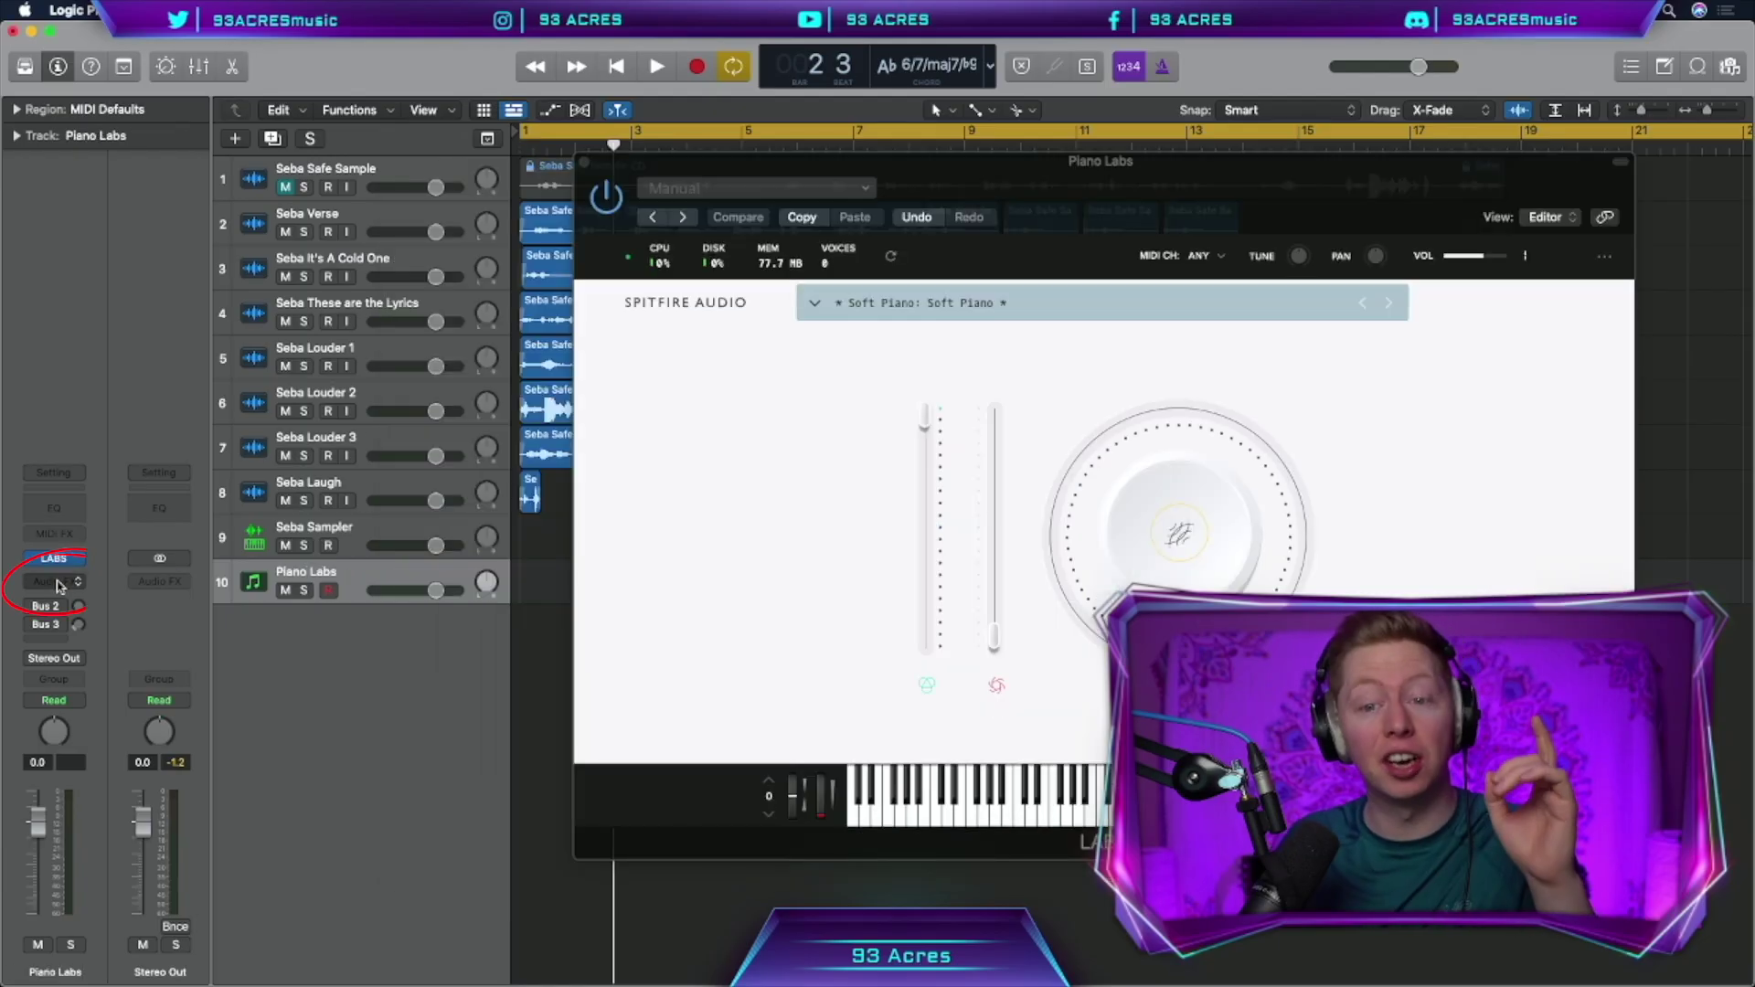
Insert the Space Designer reverb as an audio effect on the Piano Labs track
click(53, 581)
mouse_move(50, 891)
mouse_move(236, 938)
click(367, 939)
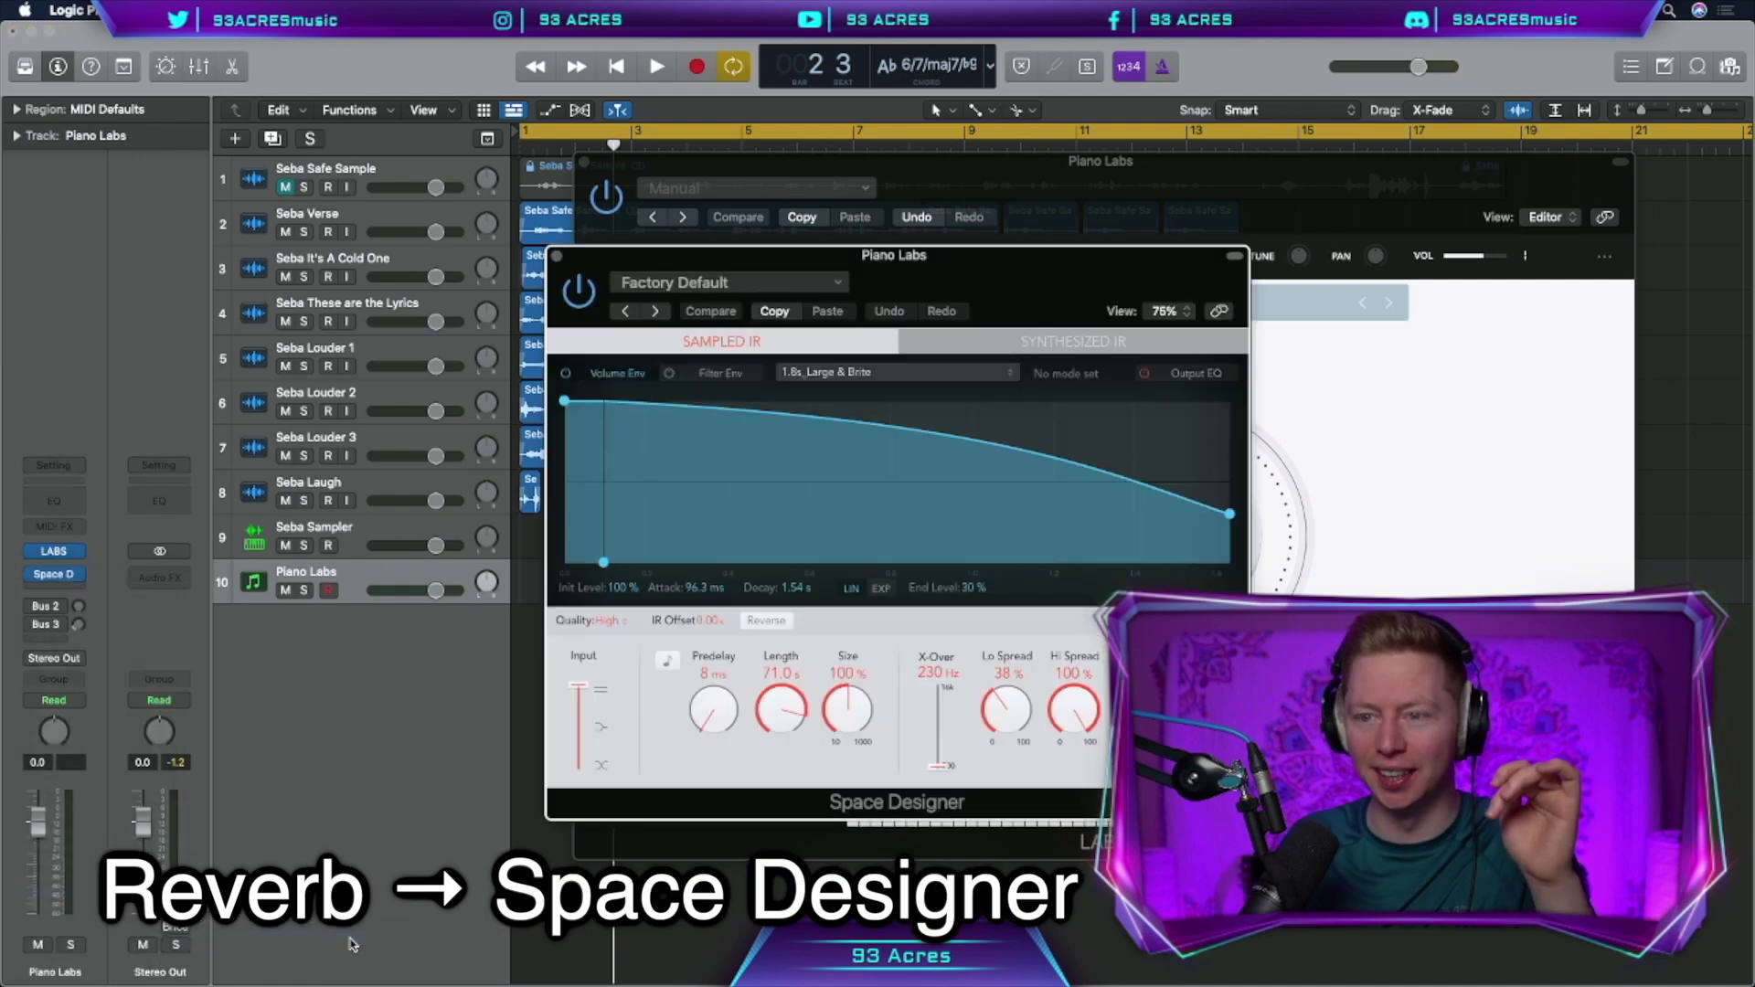
Load the Large Spaces hall preset 03.3s Warm Vocal Hall in Space Designer and adjust its size and output levels
click(560, 295)
mouse_move(634, 692)
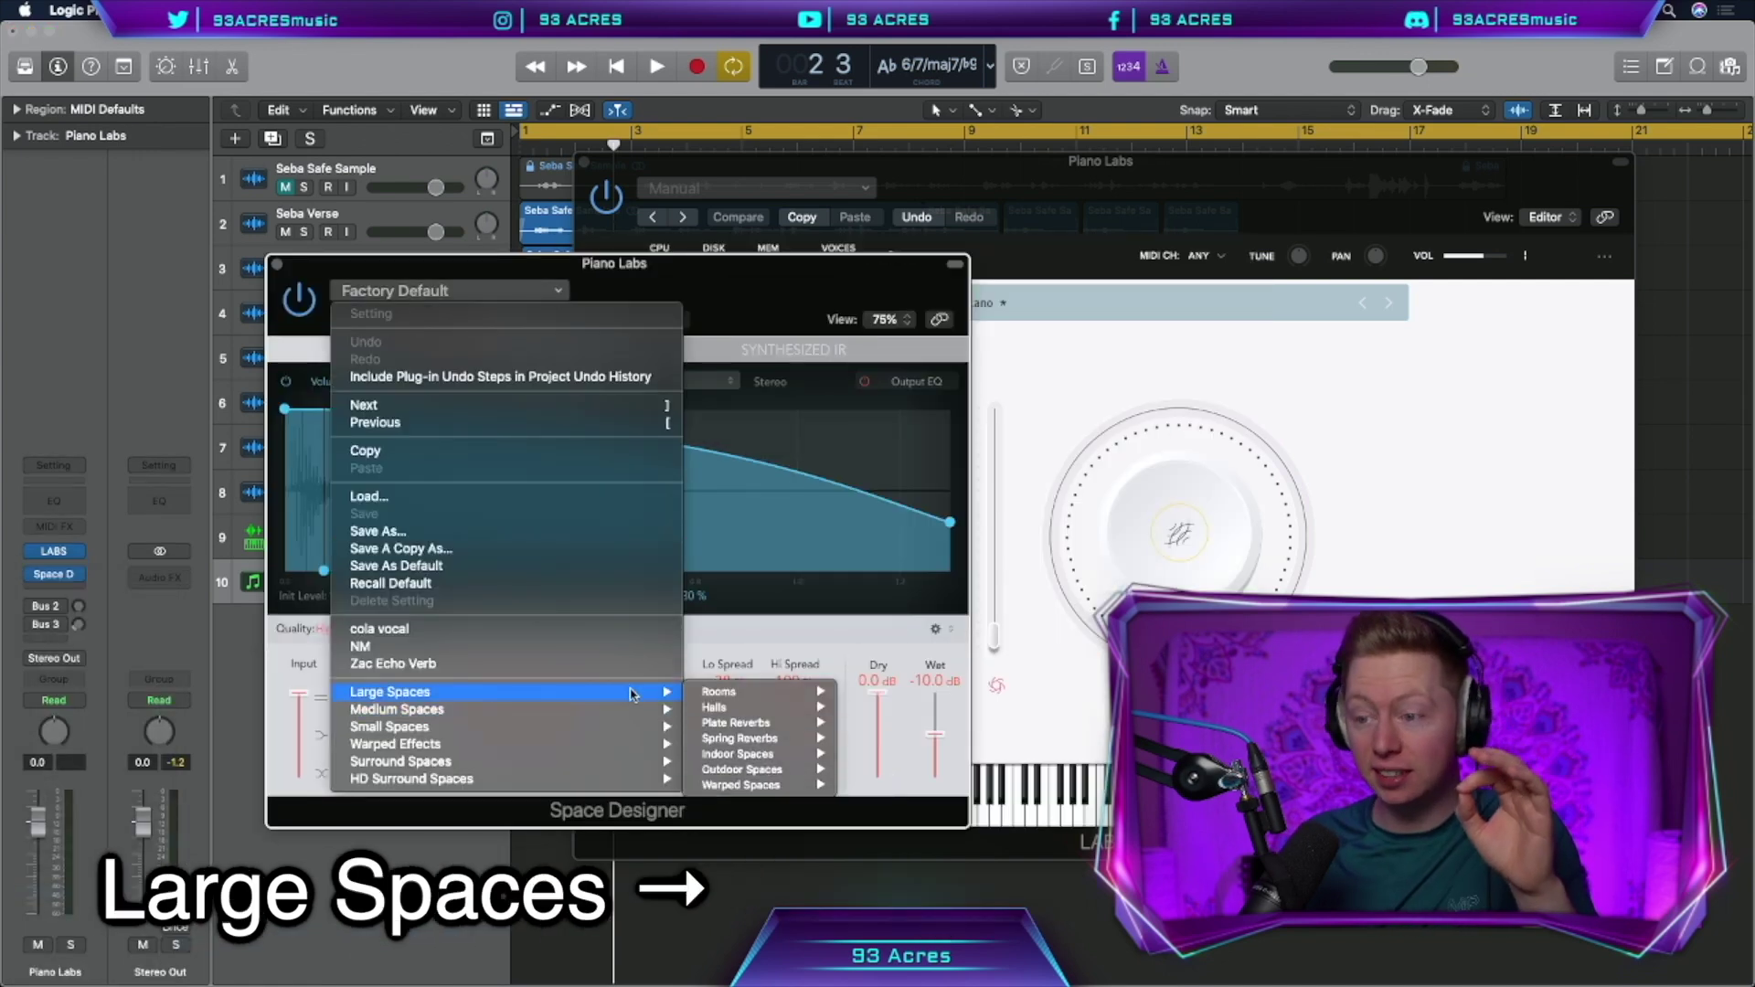
mouse_move(790, 710)
click(912, 442)
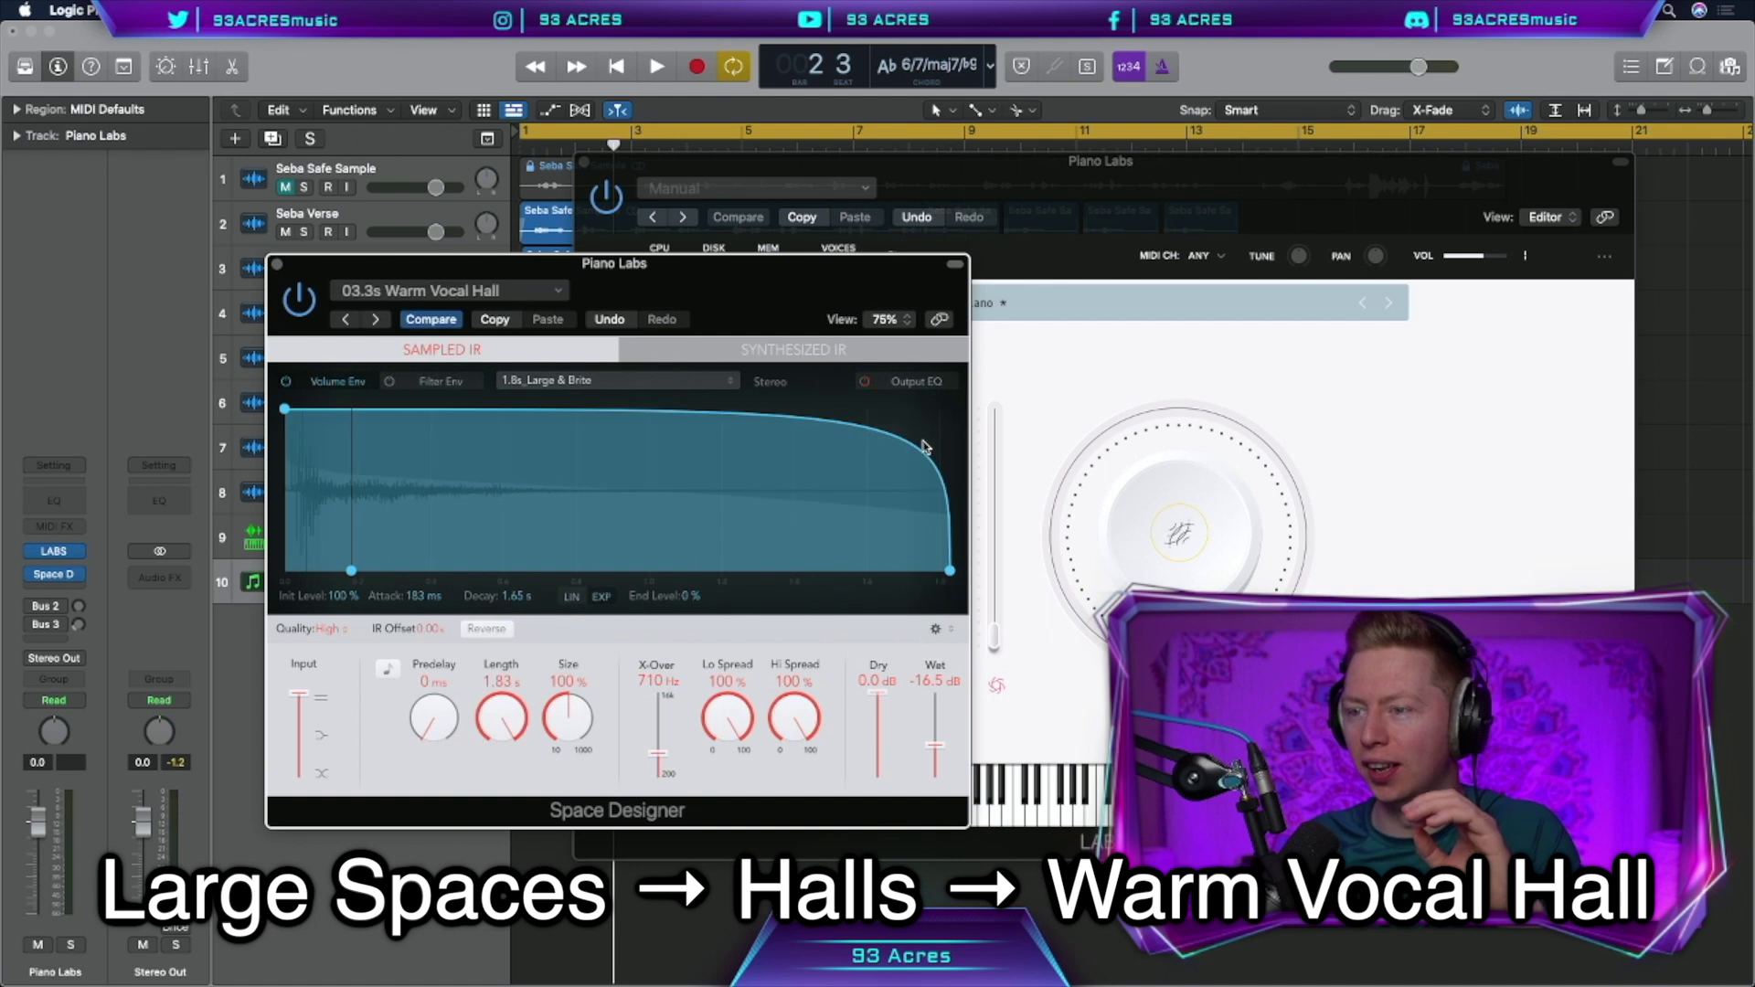
drag(561, 727, 603, 460)
mouse_move(877, 693)
mouse_down()
mouse_move(878, 729)
mouse_move(936, 693)
mouse_up()
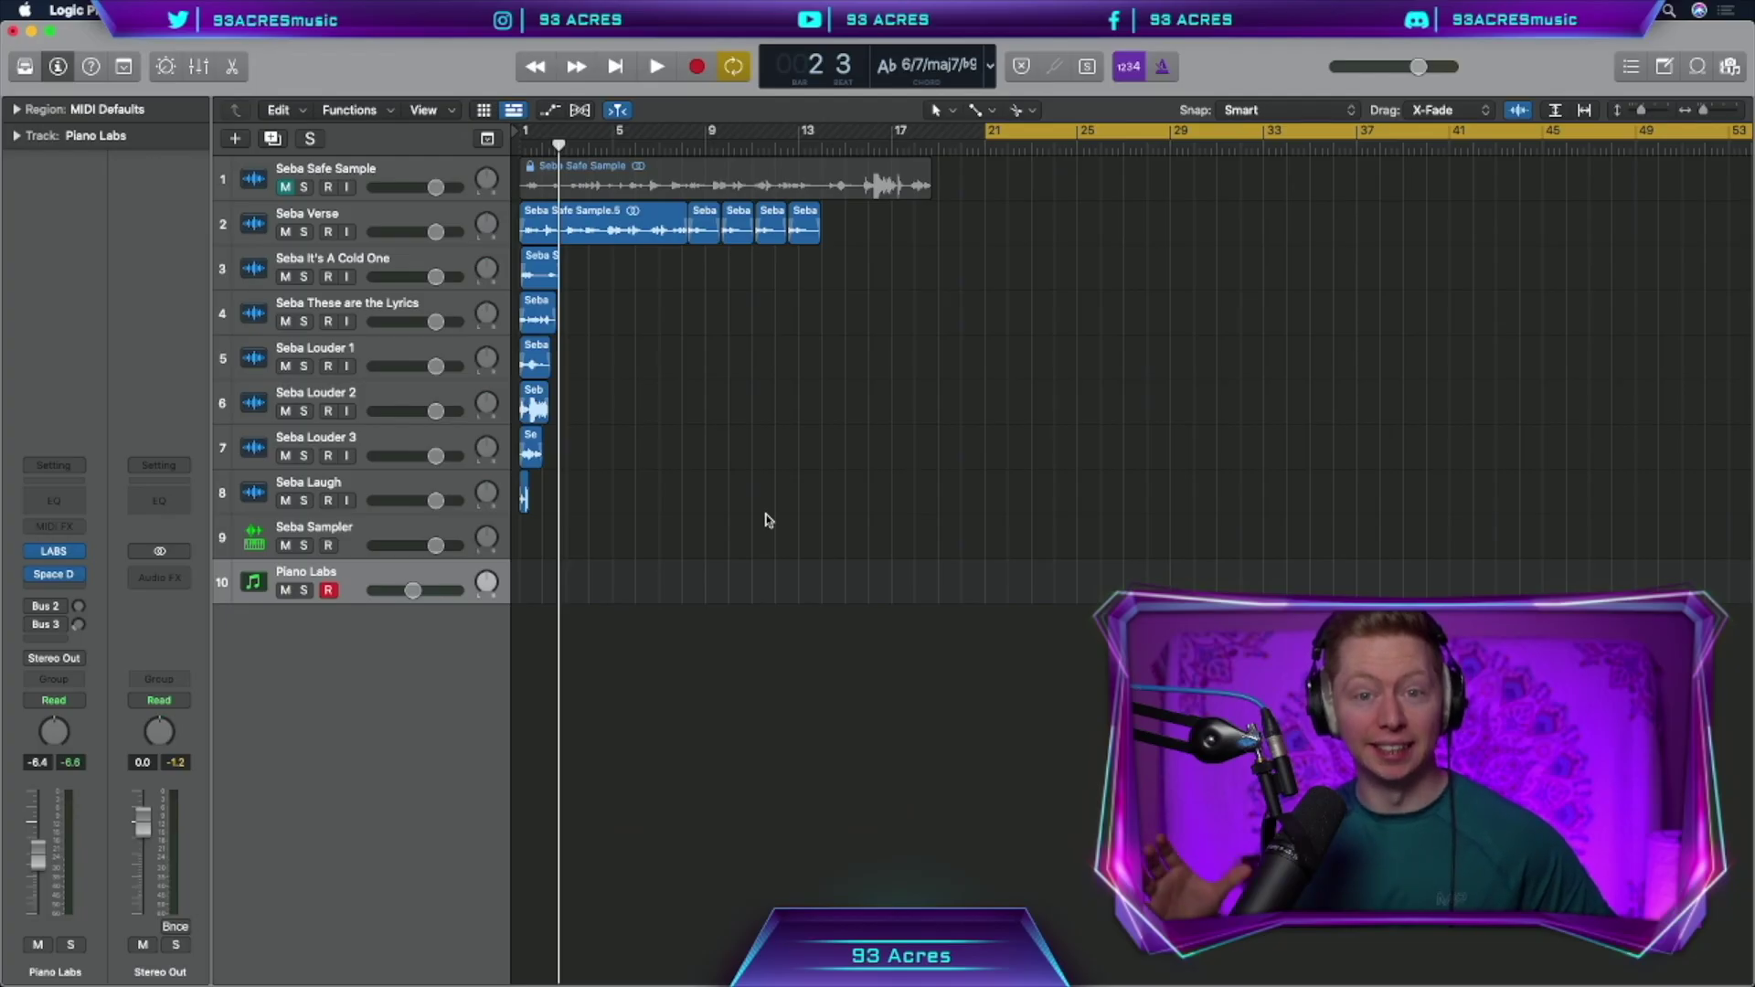
Record a piano part on the Piano Labs track from the cycle start at bar 21
key(r)
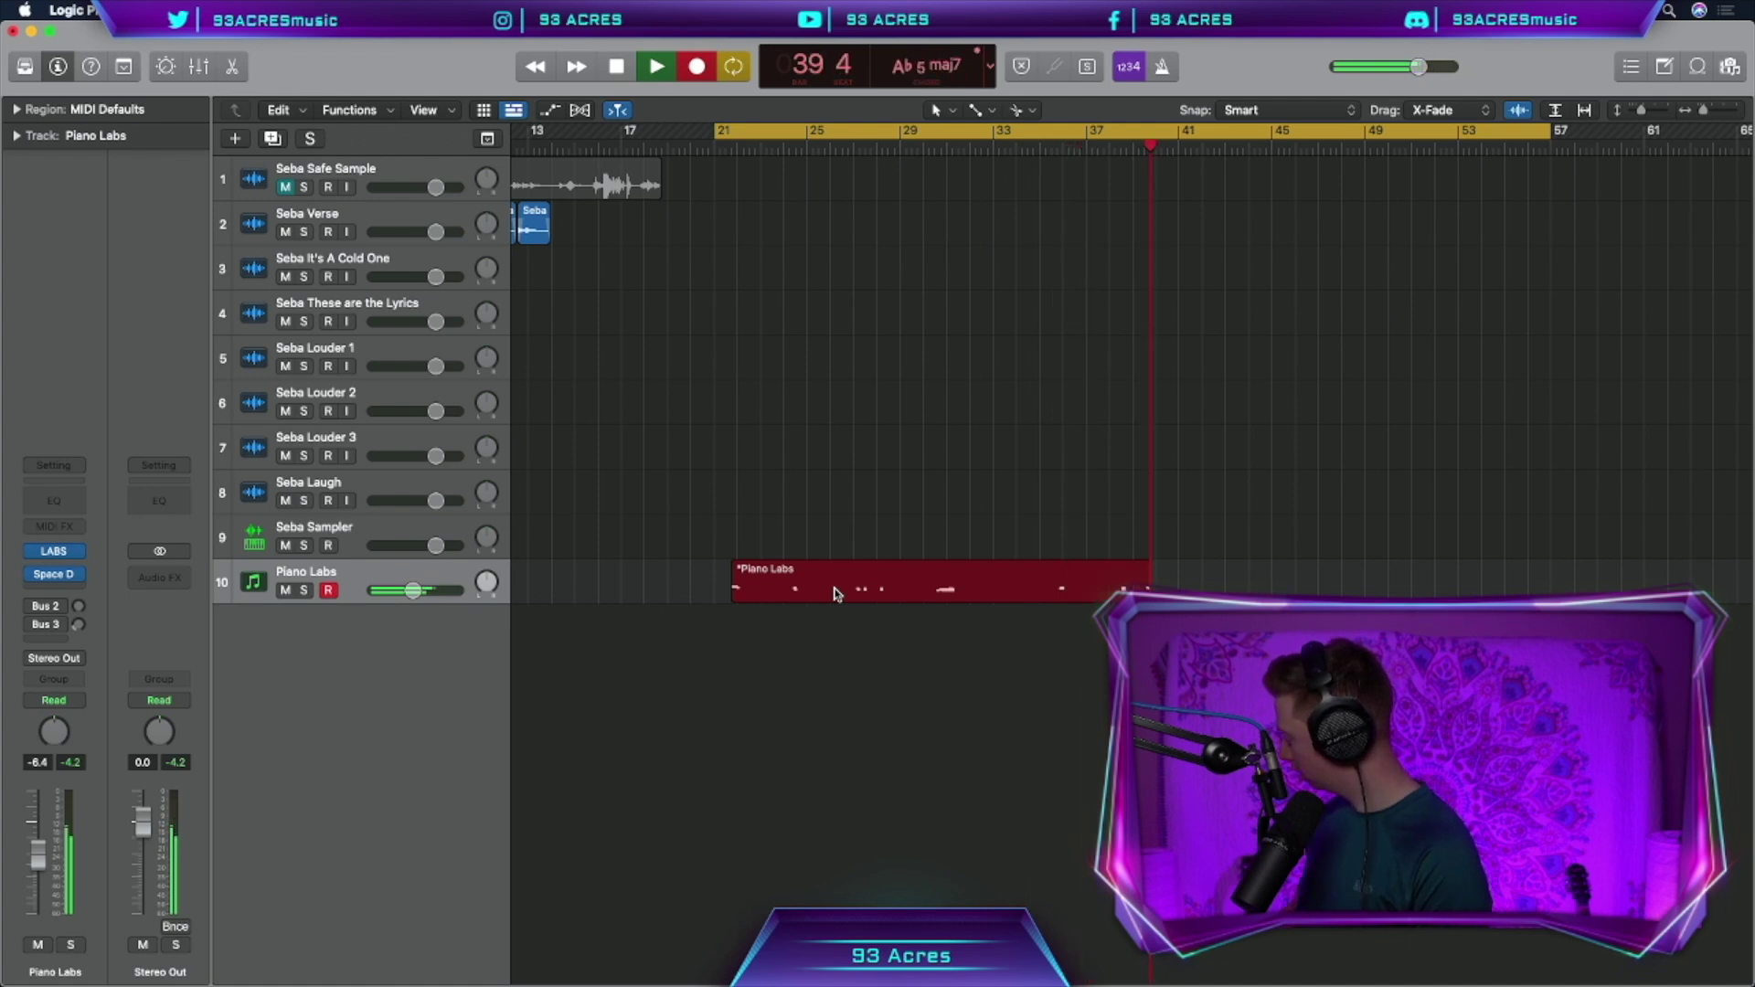
key(space)
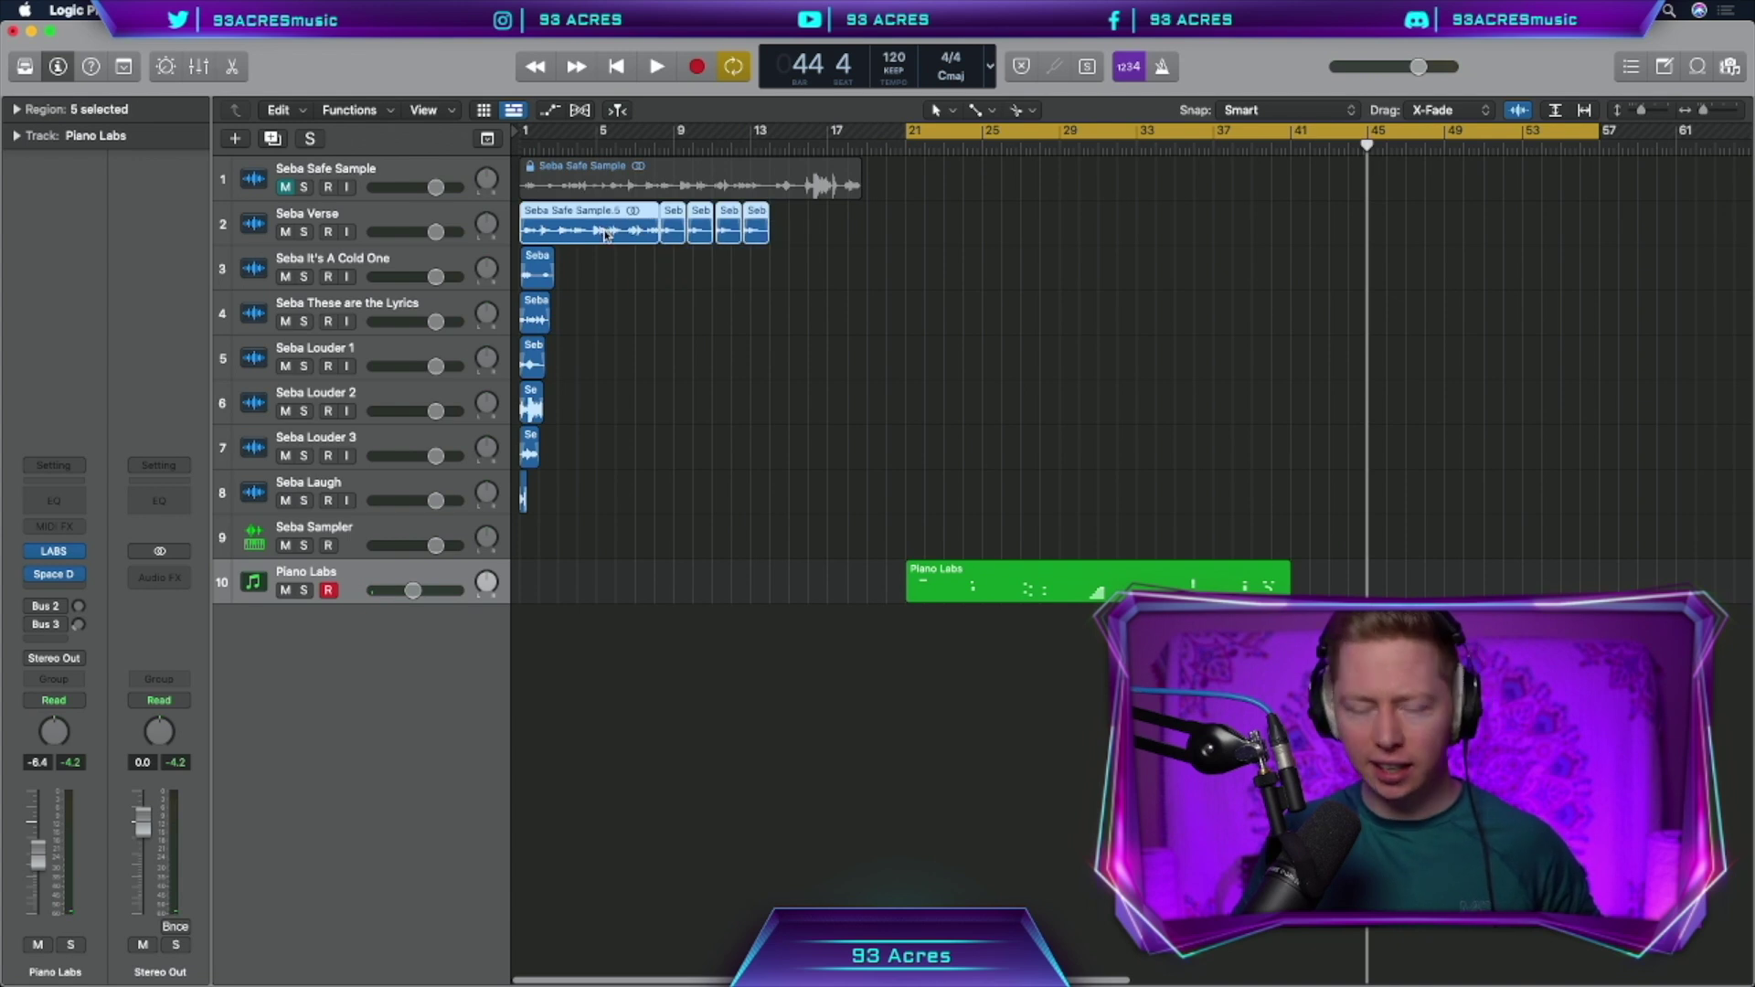
Copy the five Seba Verse regions over the piano part at about bar 22 and change the verse track's pan mode
drag(602, 228, 1013, 245)
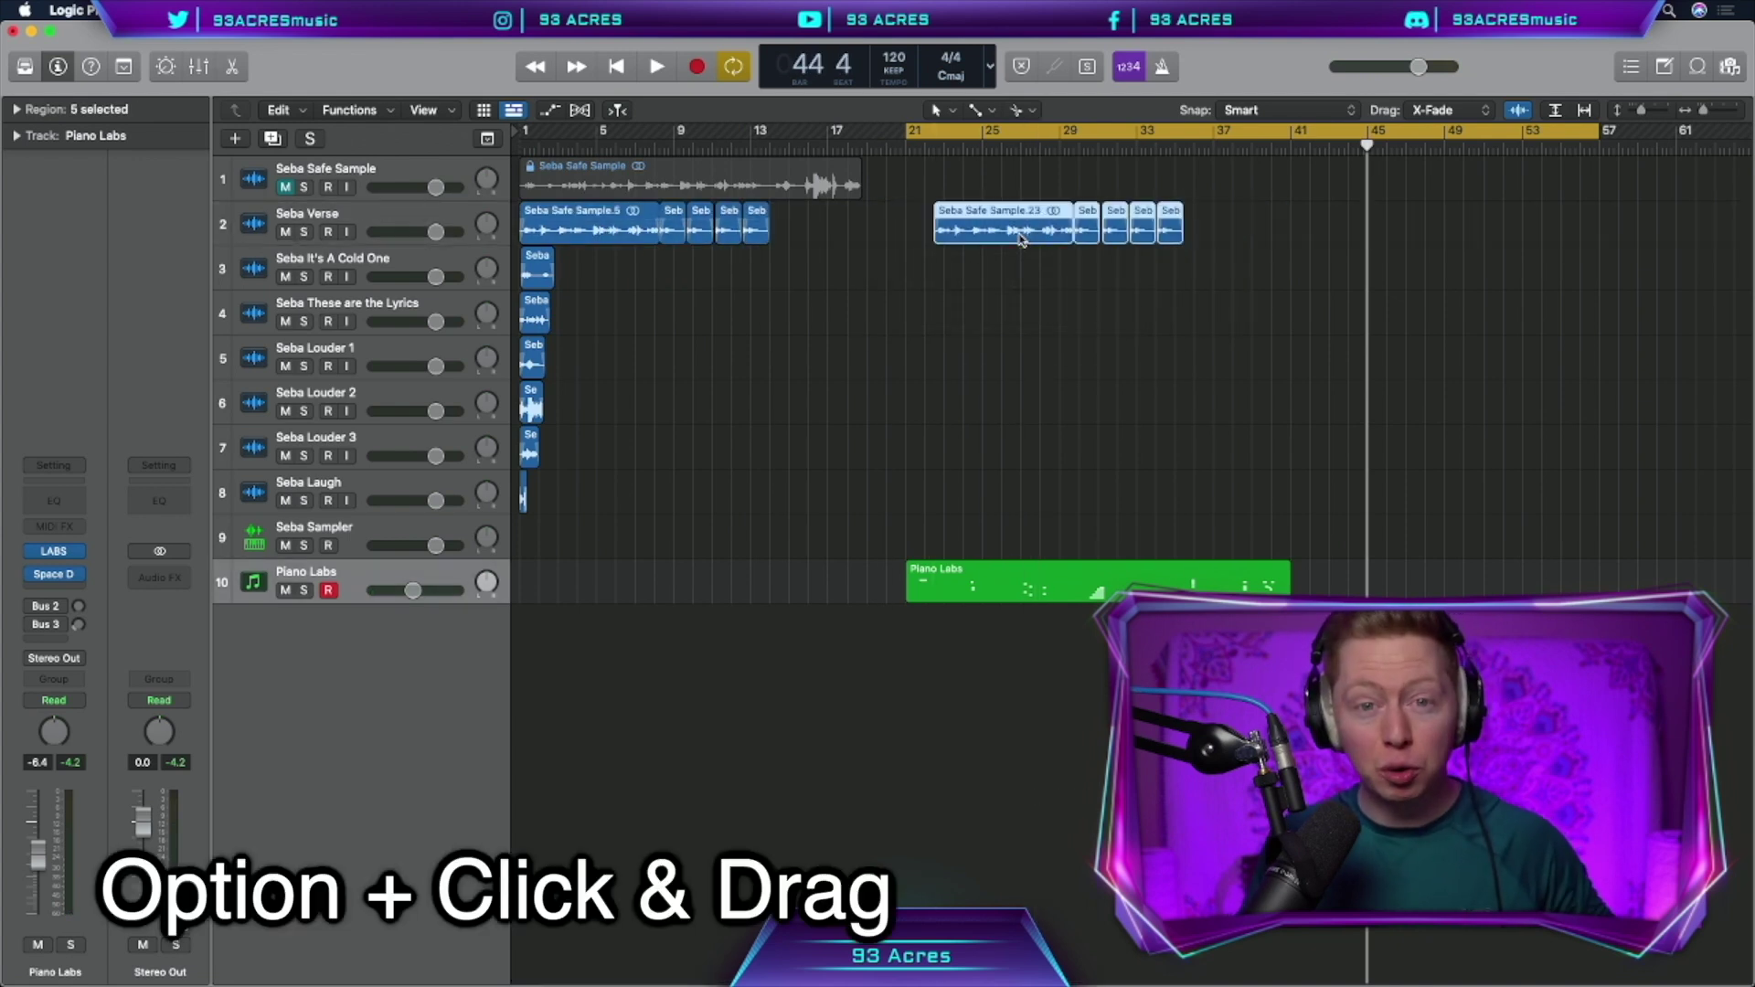
key(shift+space)
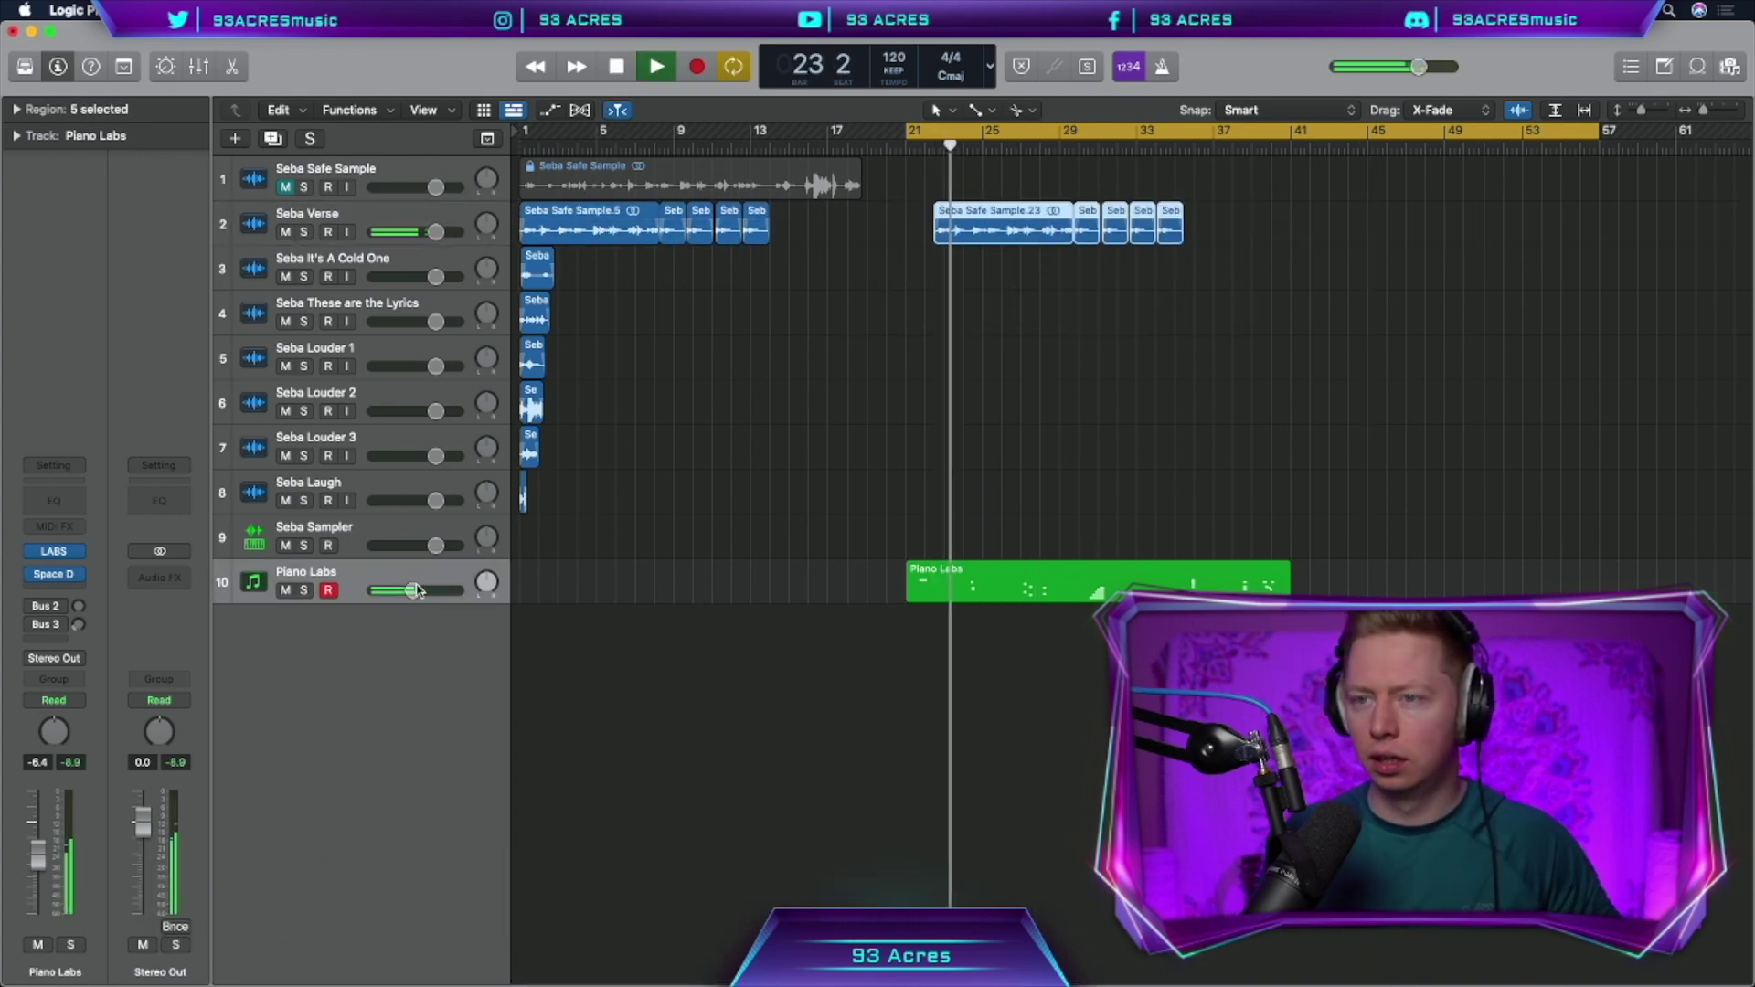
click(393, 216)
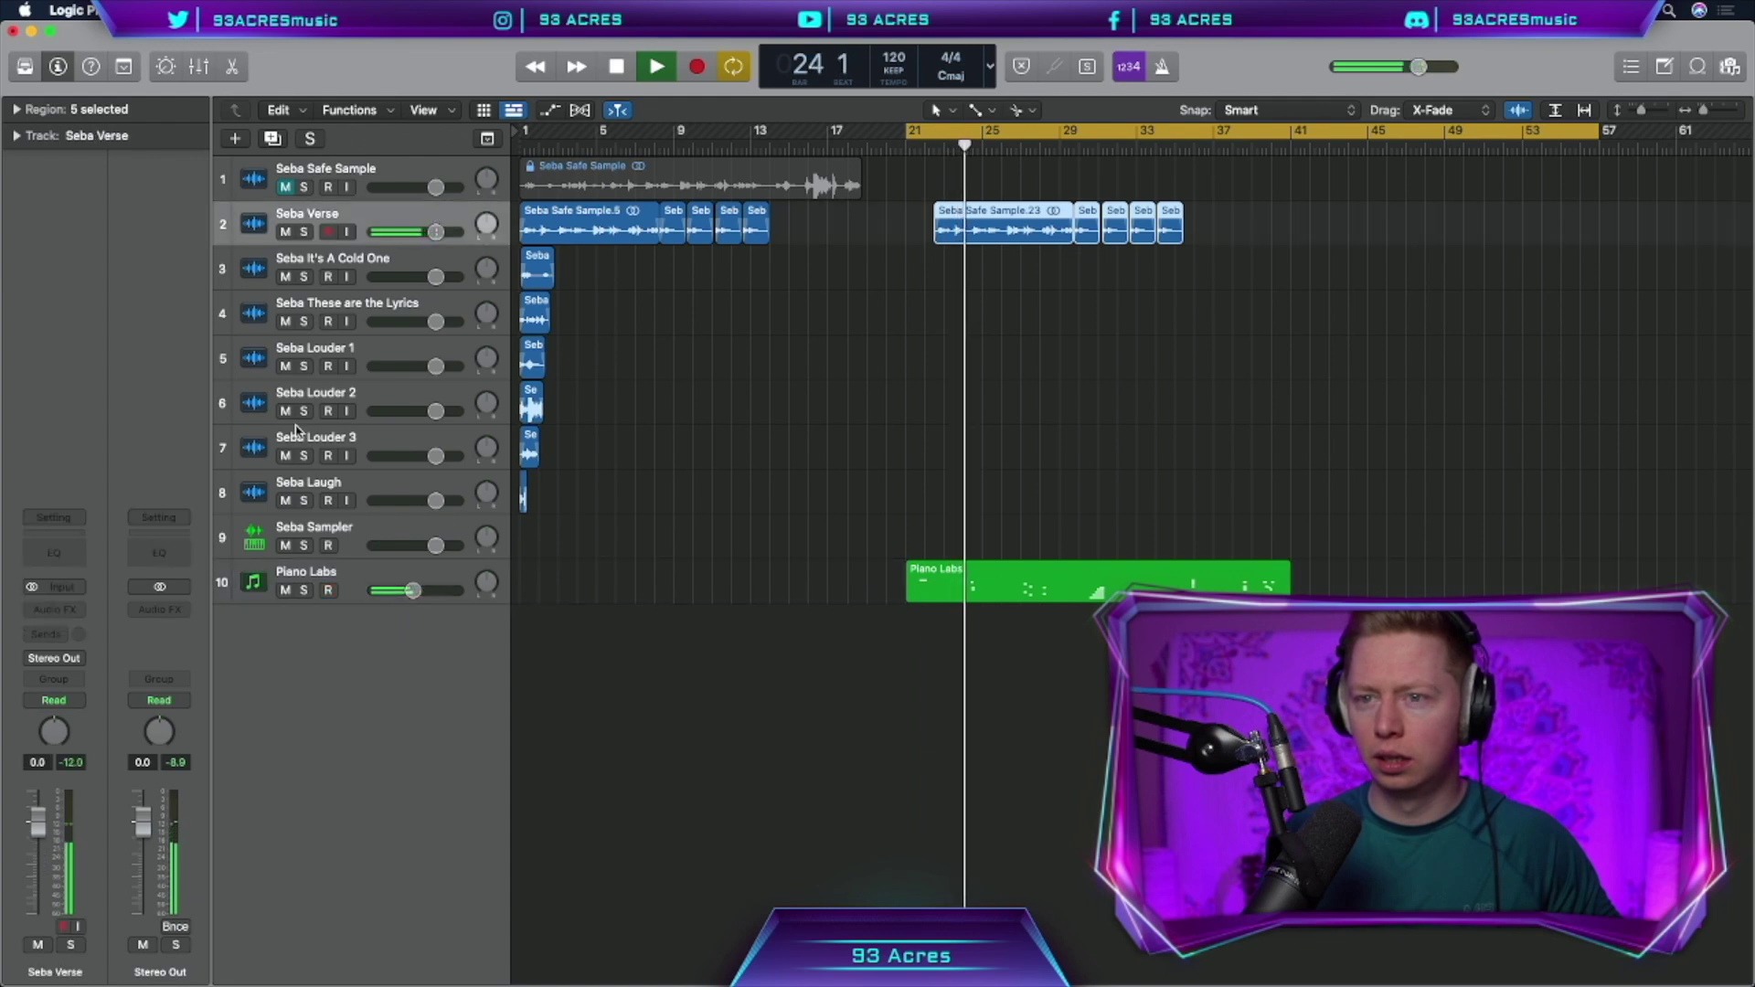
right_click(54, 731)
click(56, 755)
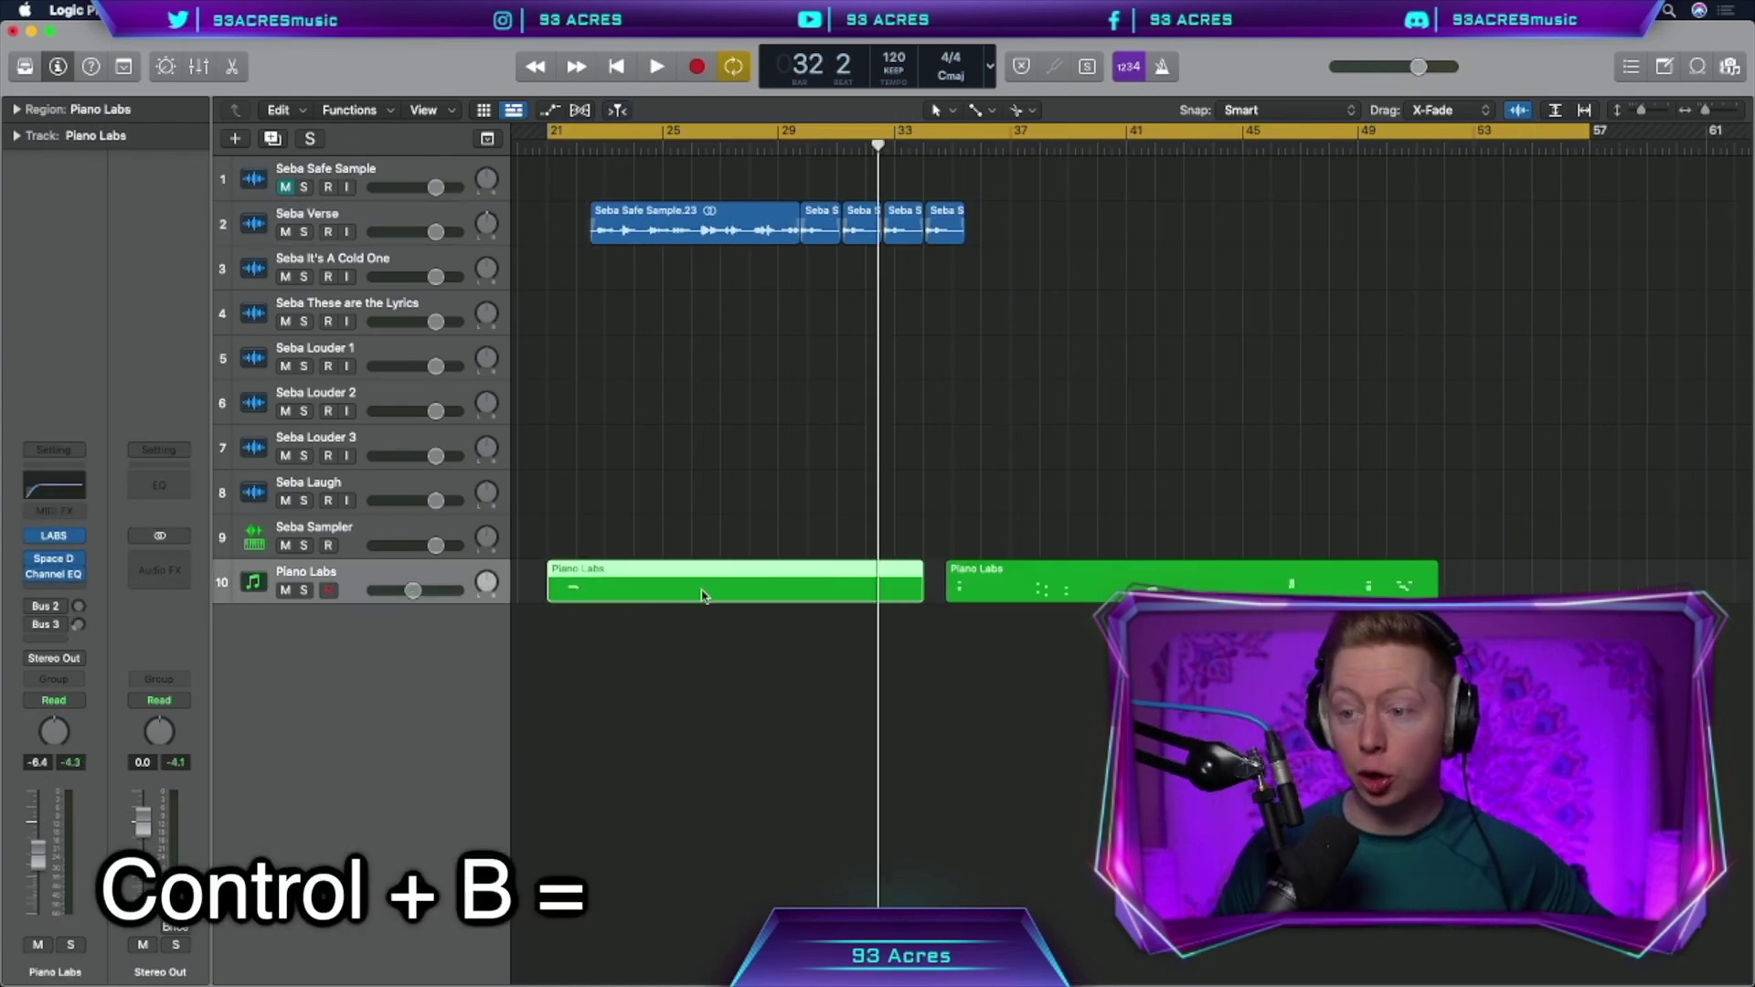
Bounce the separated piano chord regions in place one by one onto new tracks, leaving the source regions
key(ctrl+b)
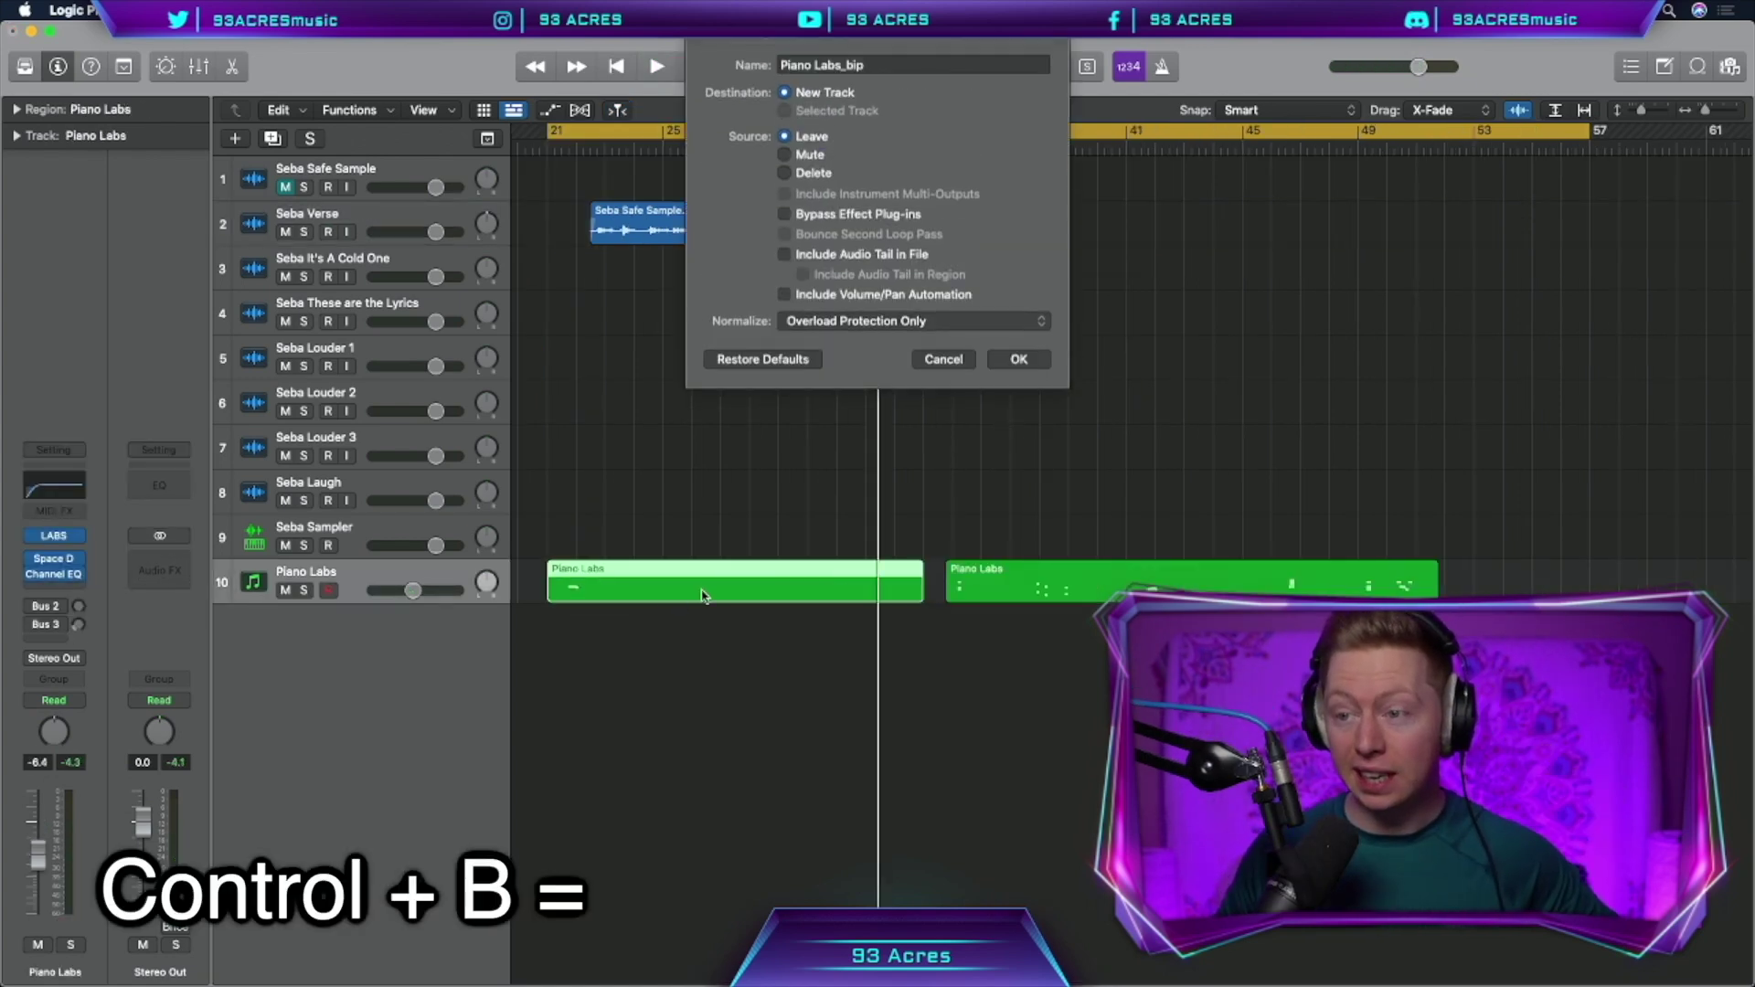
key(Return)
drag(923, 595, 968, 594)
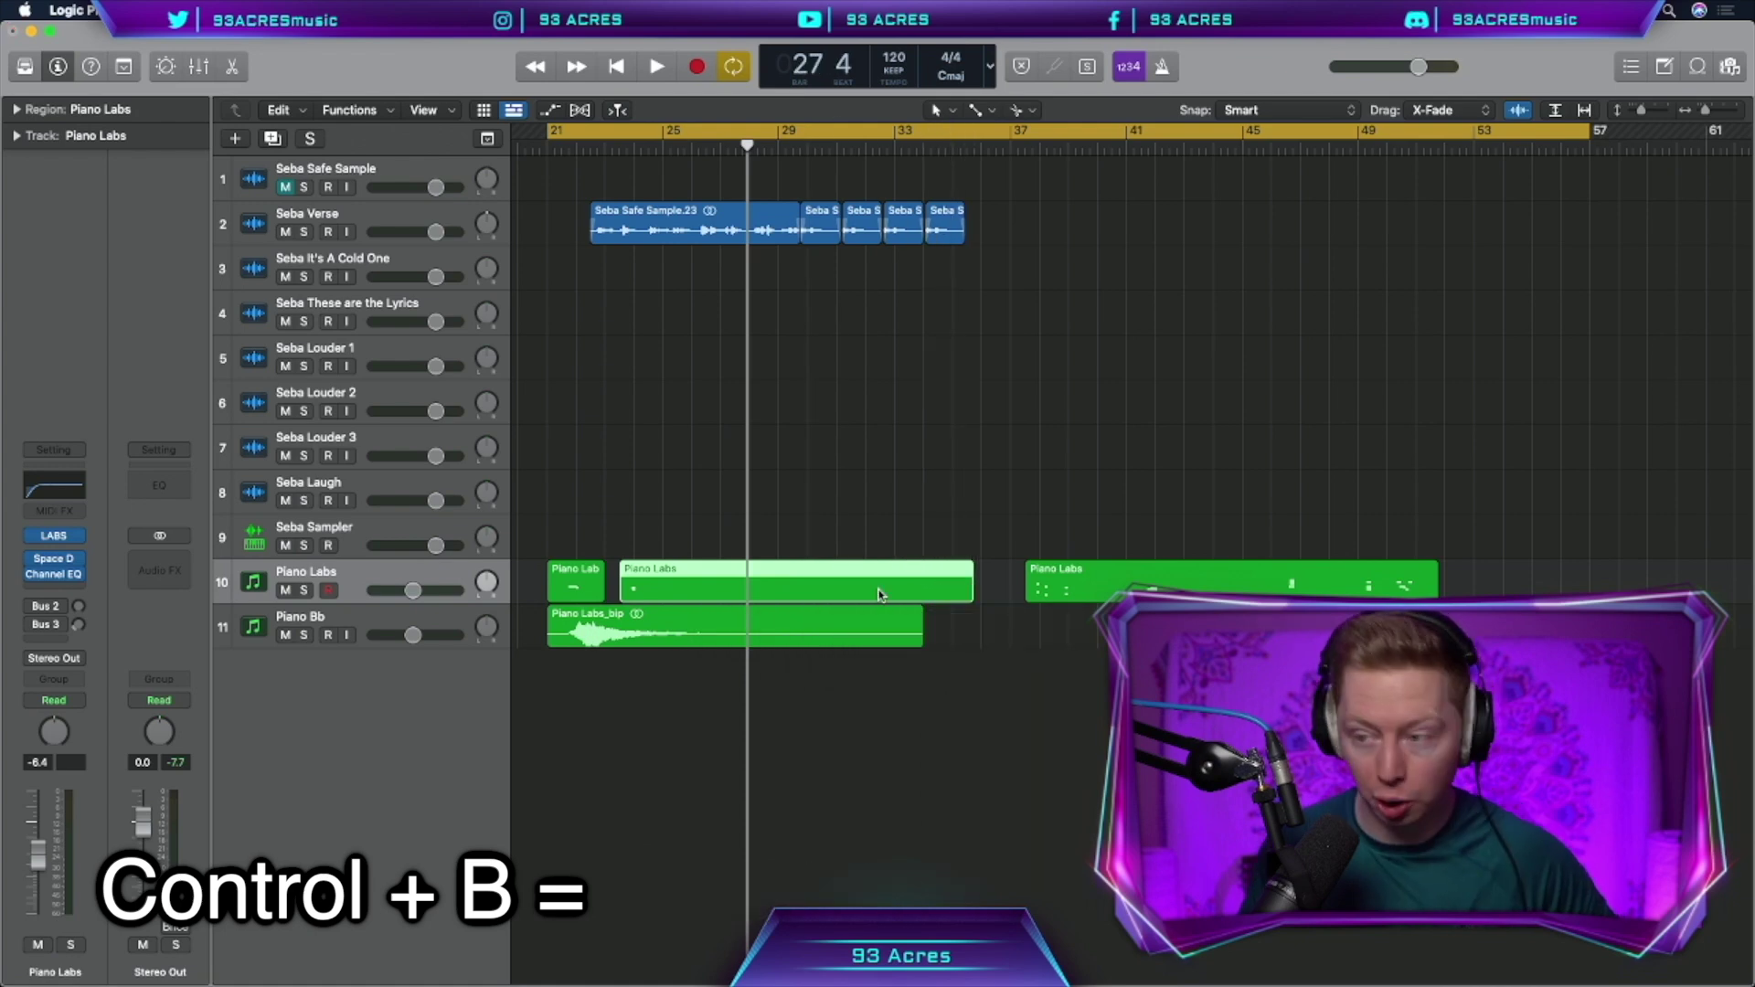
key(ctrl+b)
key(Return)
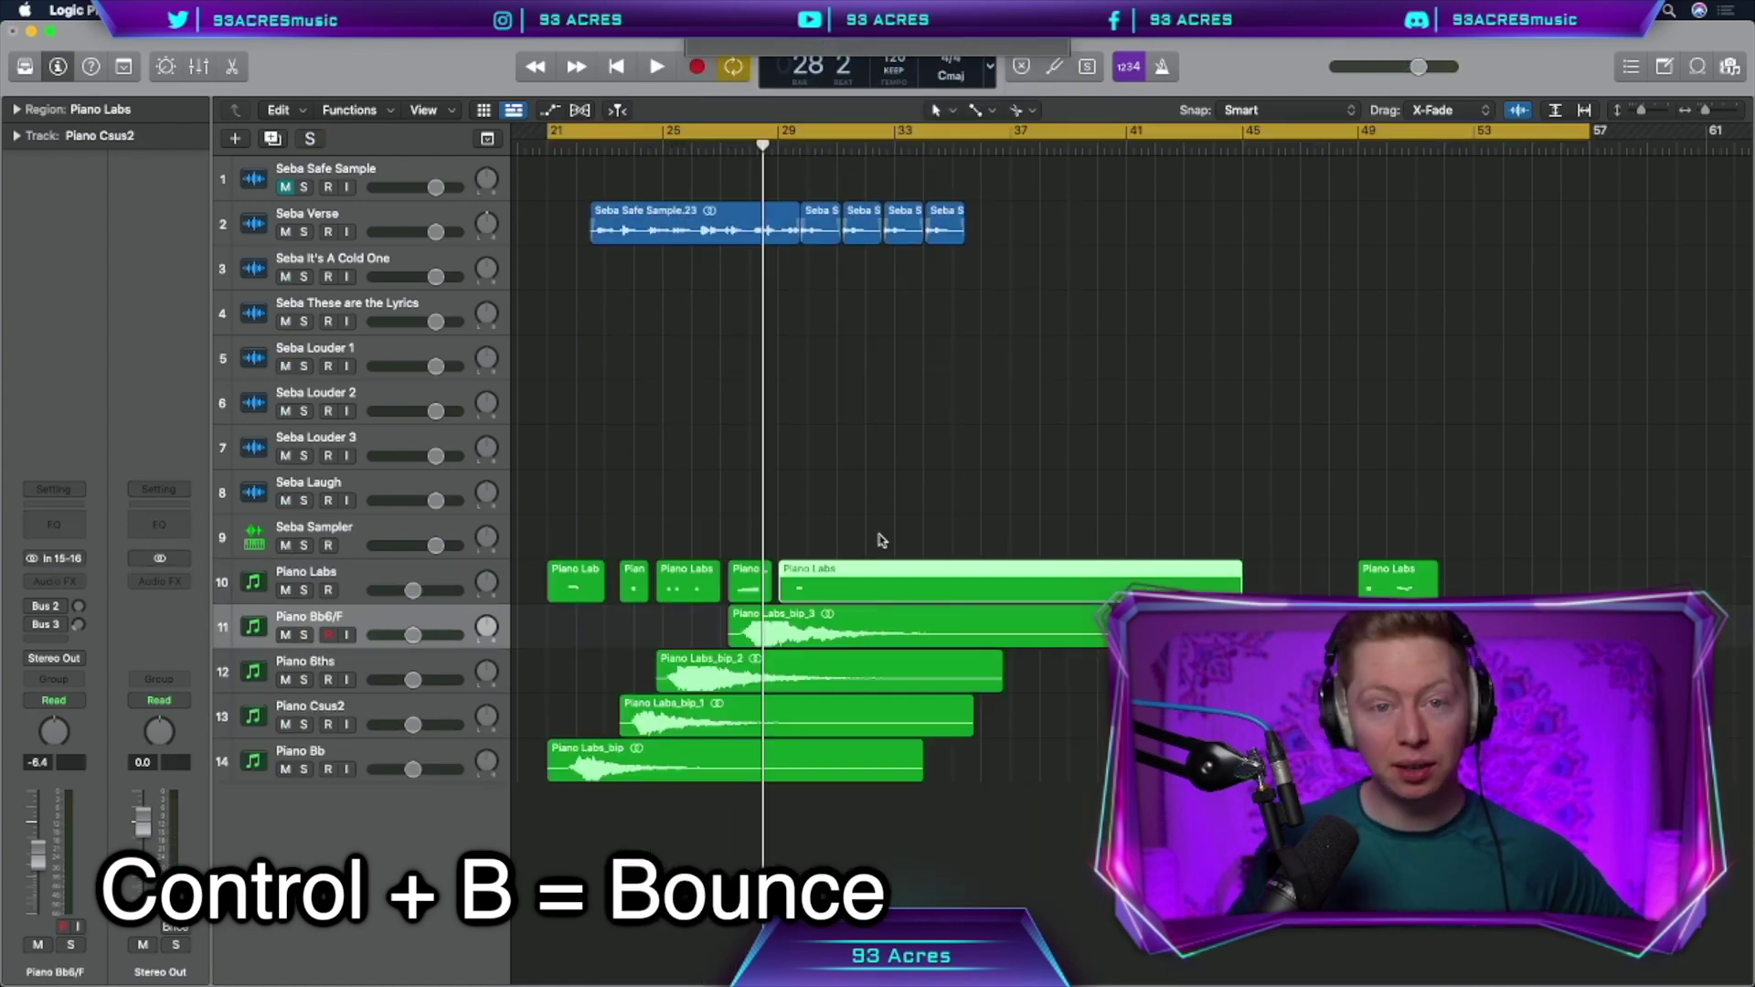
key(ctrl+b)
key(Return)
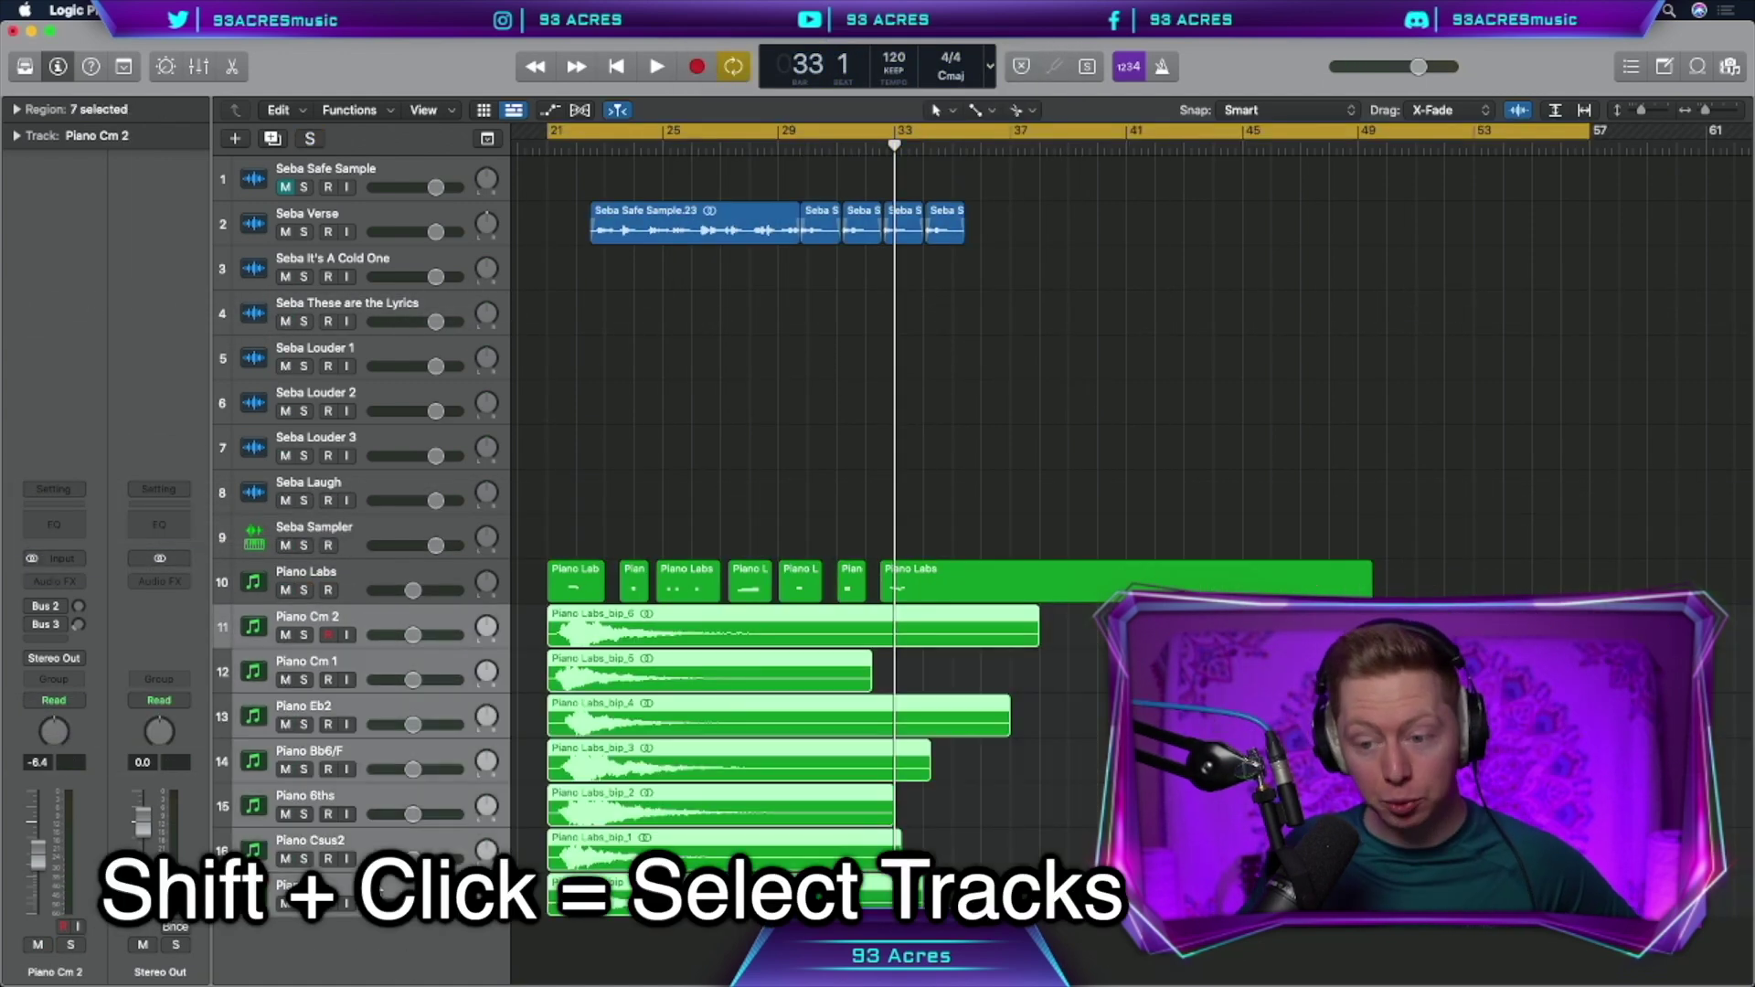
Combine the selected piano tracks into a track stack named Piano Texture Group
key(shift+super+g)
text(Texture Group)
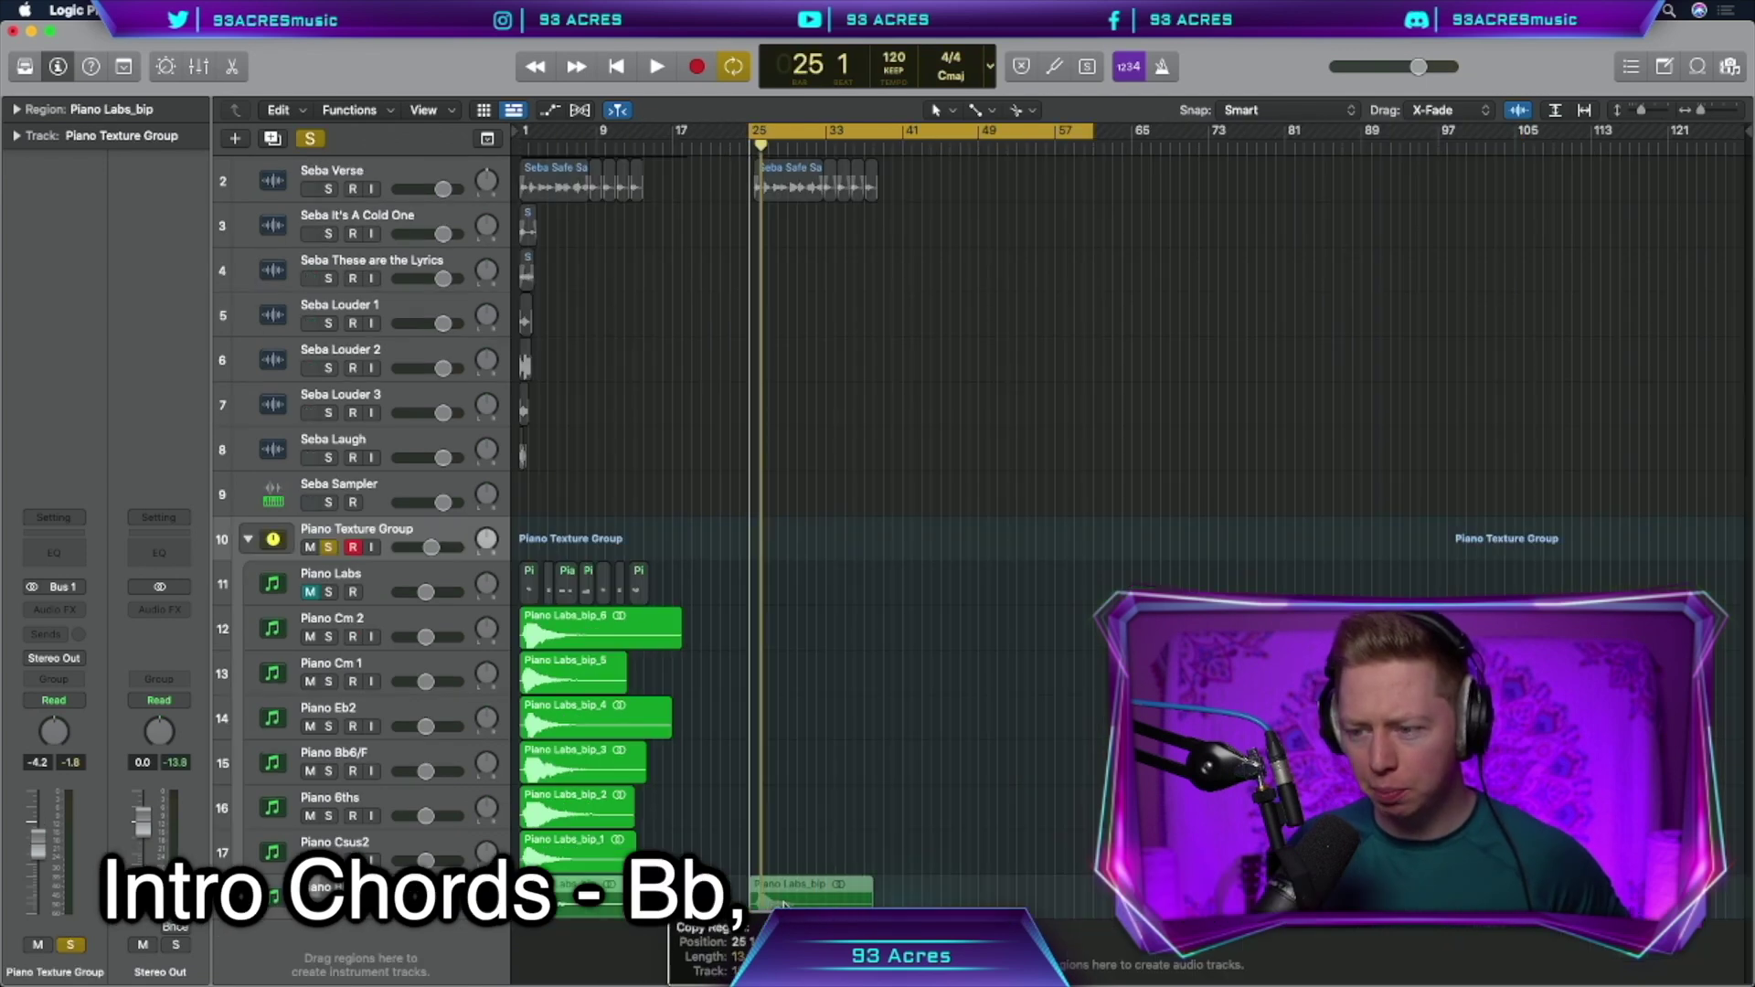
Copy the bounced Bb, Bb6/F, Cm 2 and Eb2 piano regions into an intro chord sequence starting at bar 25
drag(784, 905, 784, 905)
drag(962, 783, 998, 782)
drag(1006, 781, 1006, 782)
drag(583, 640, 1053, 649)
drag(1053, 649, 1053, 648)
drag(600, 731, 1139, 737)
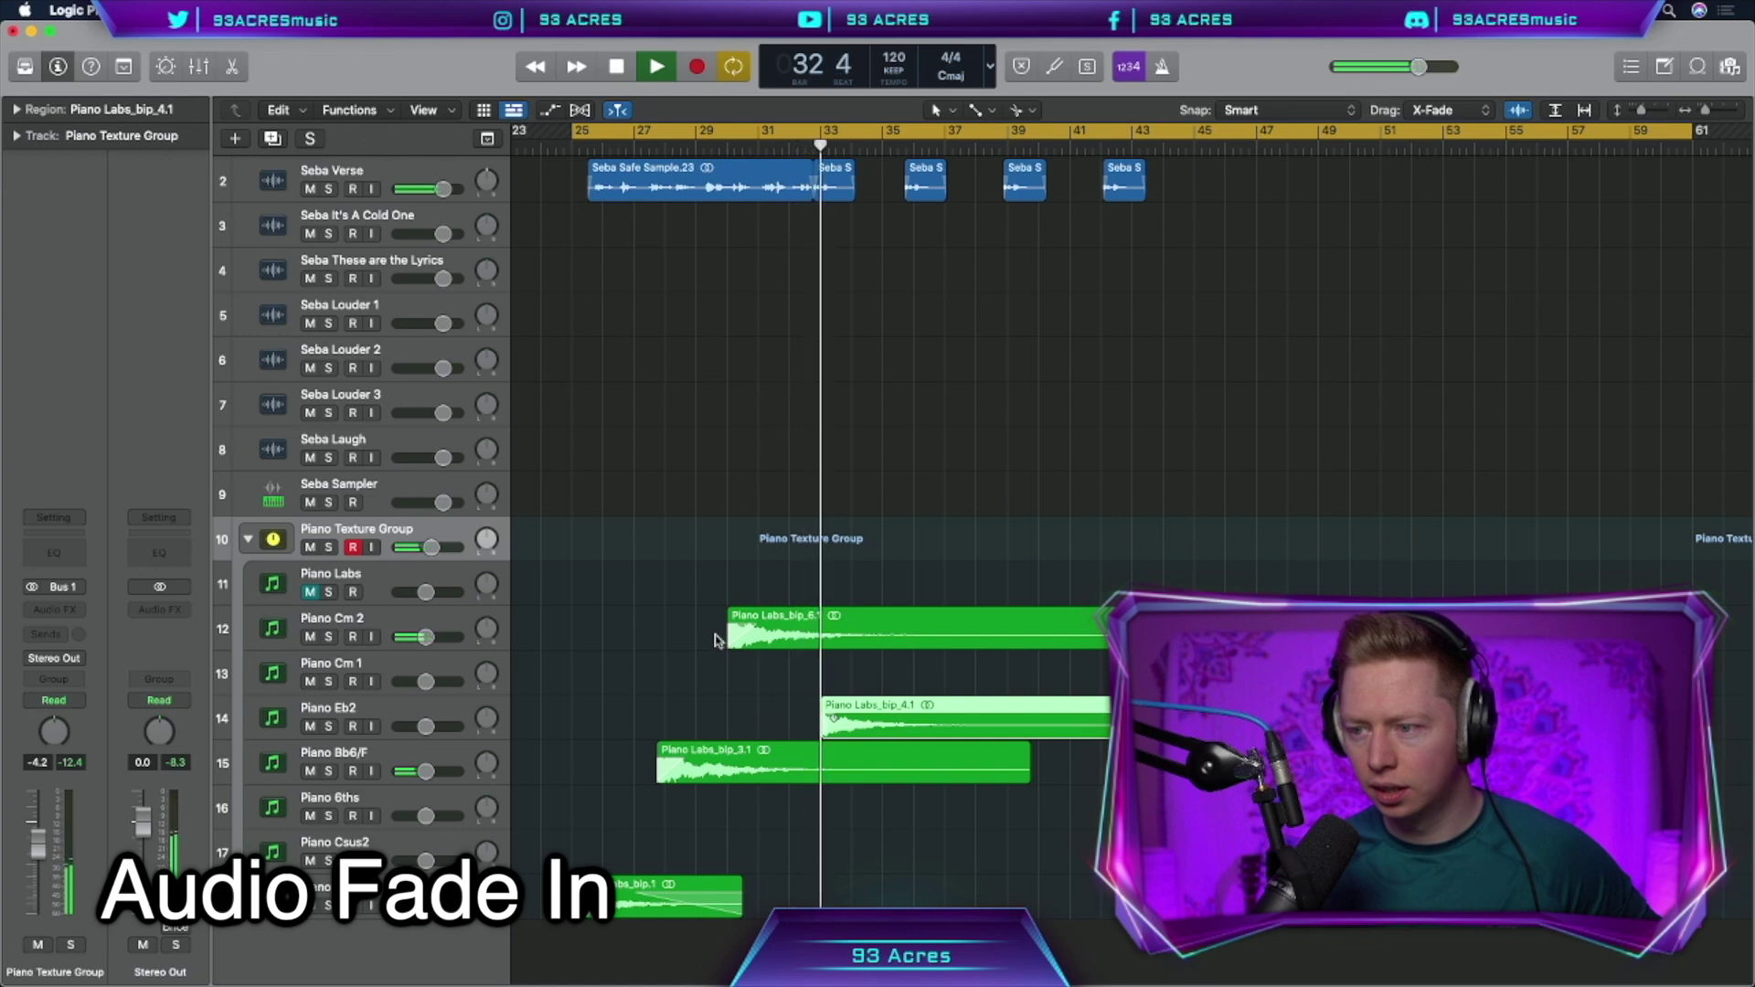
Extend the intro with the Cm 1 piano region at about bar 35 and a copy of the Piano 6ths region after it
click(765, 643)
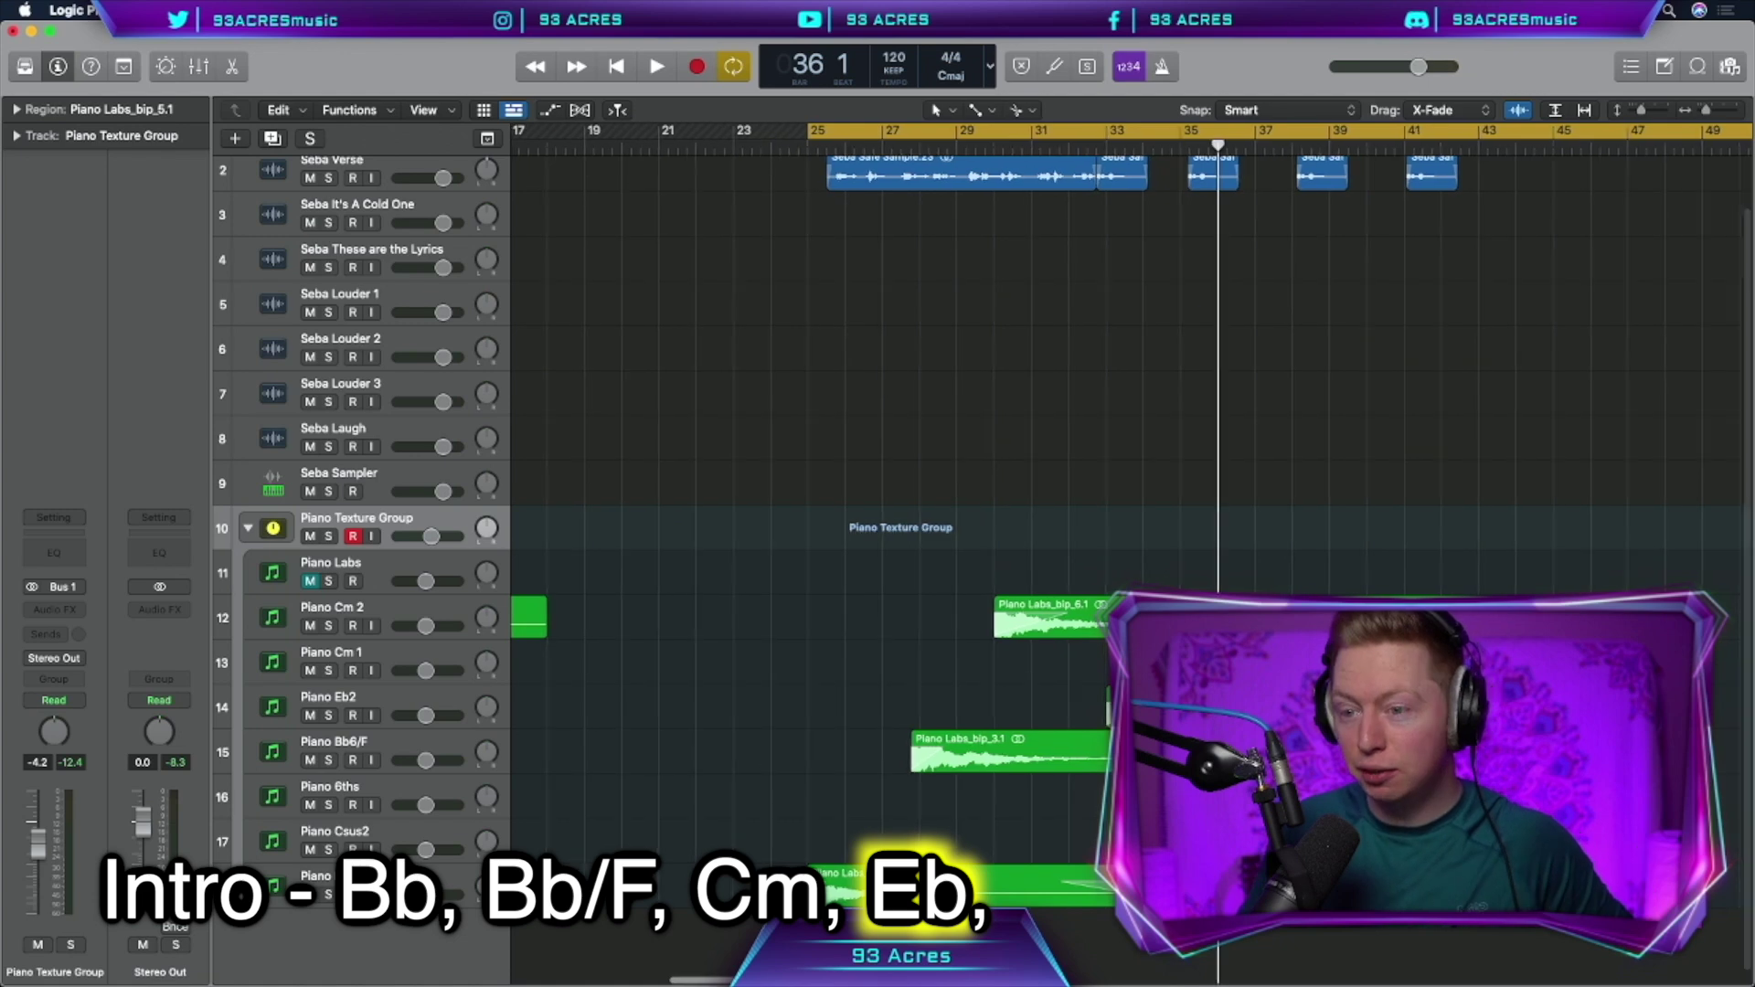
scroll(1133, 549, left, 3)
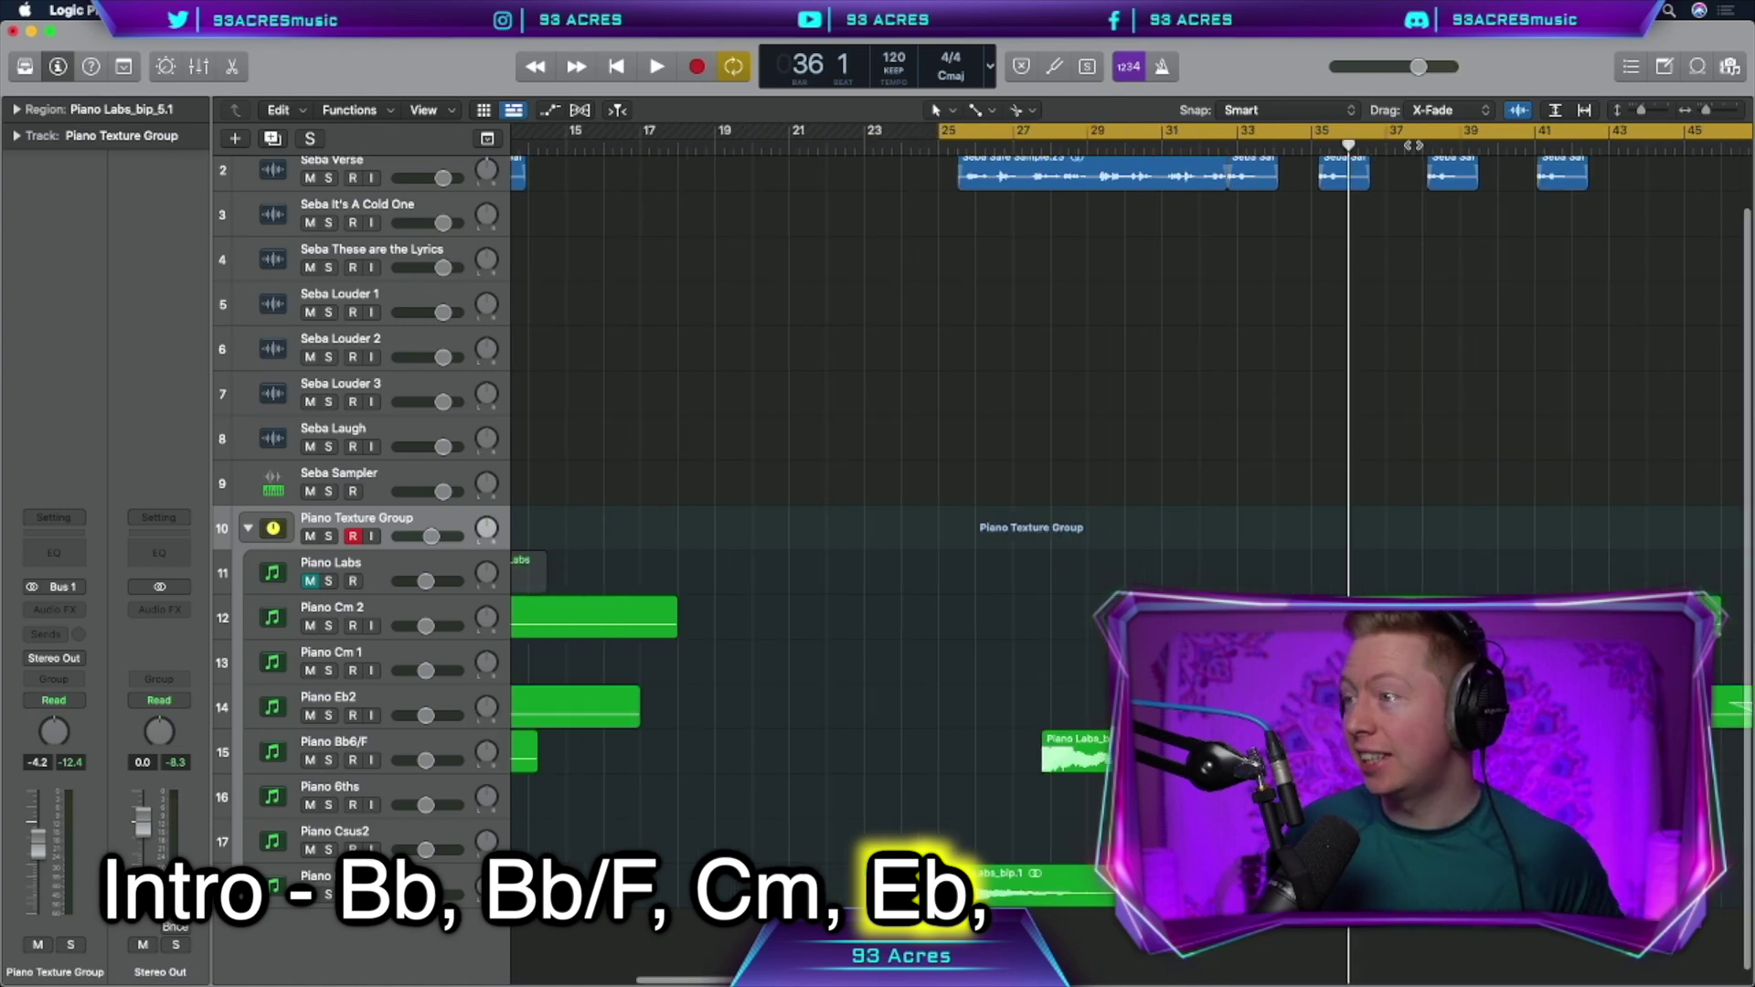
click(1354, 181)
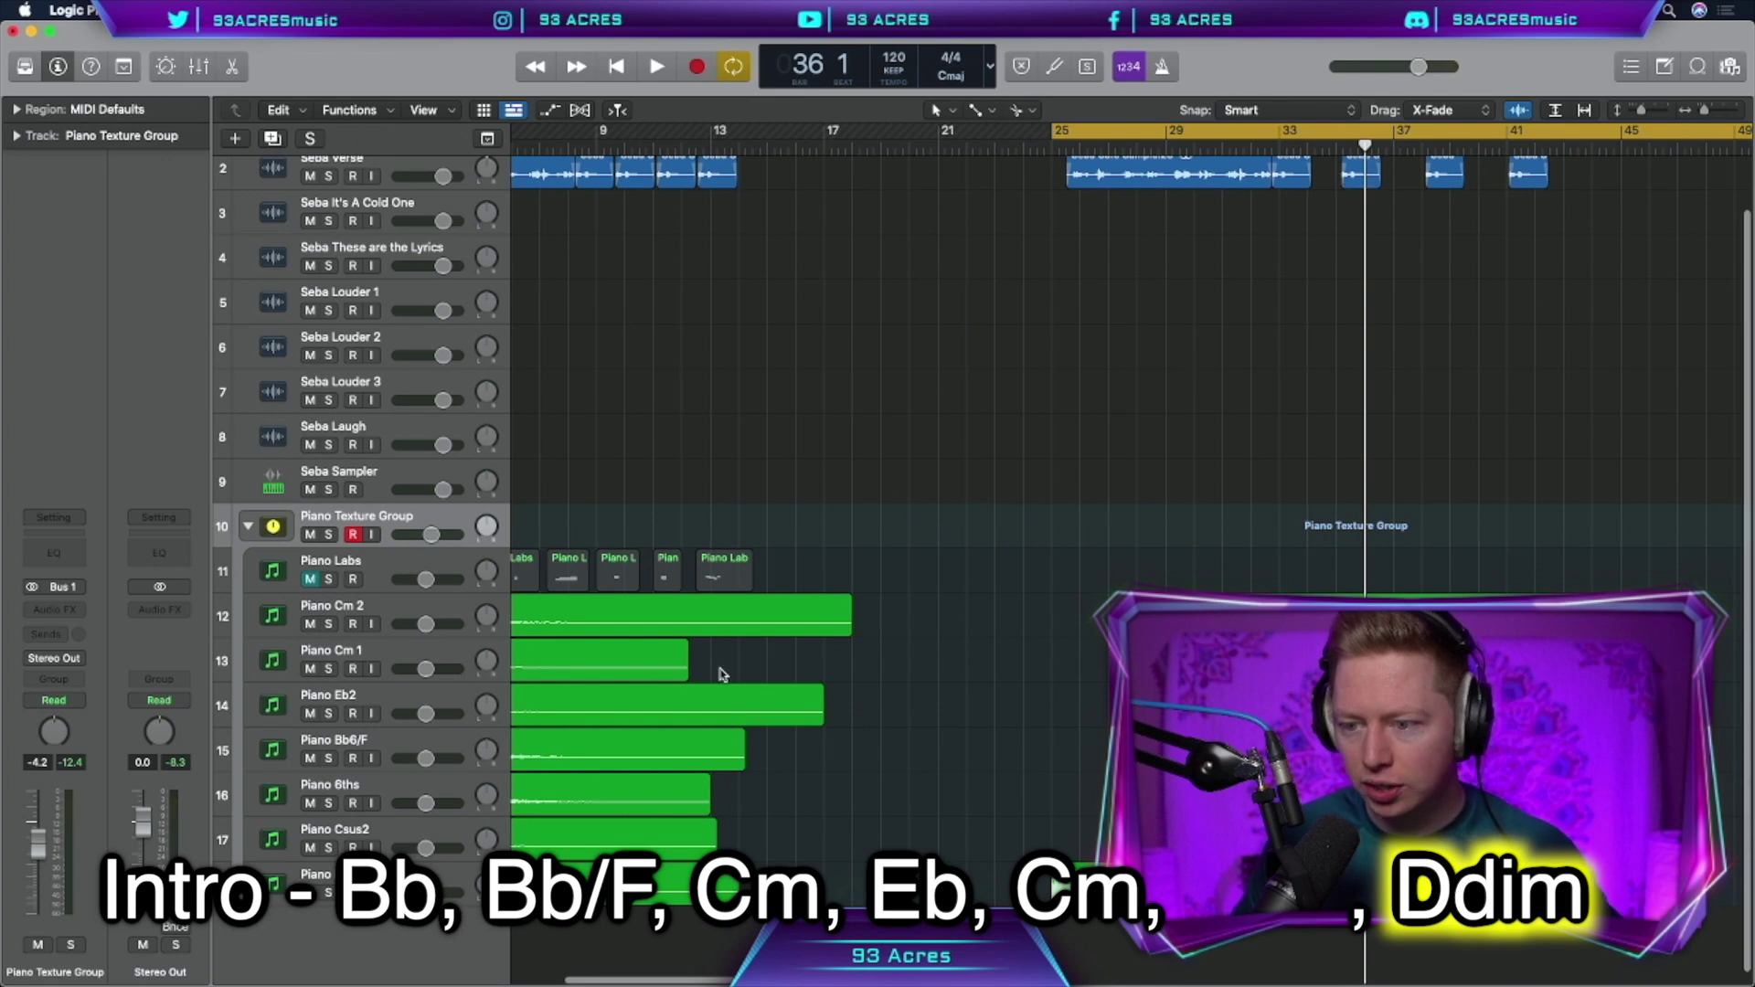
scroll(723, 674, down, 5)
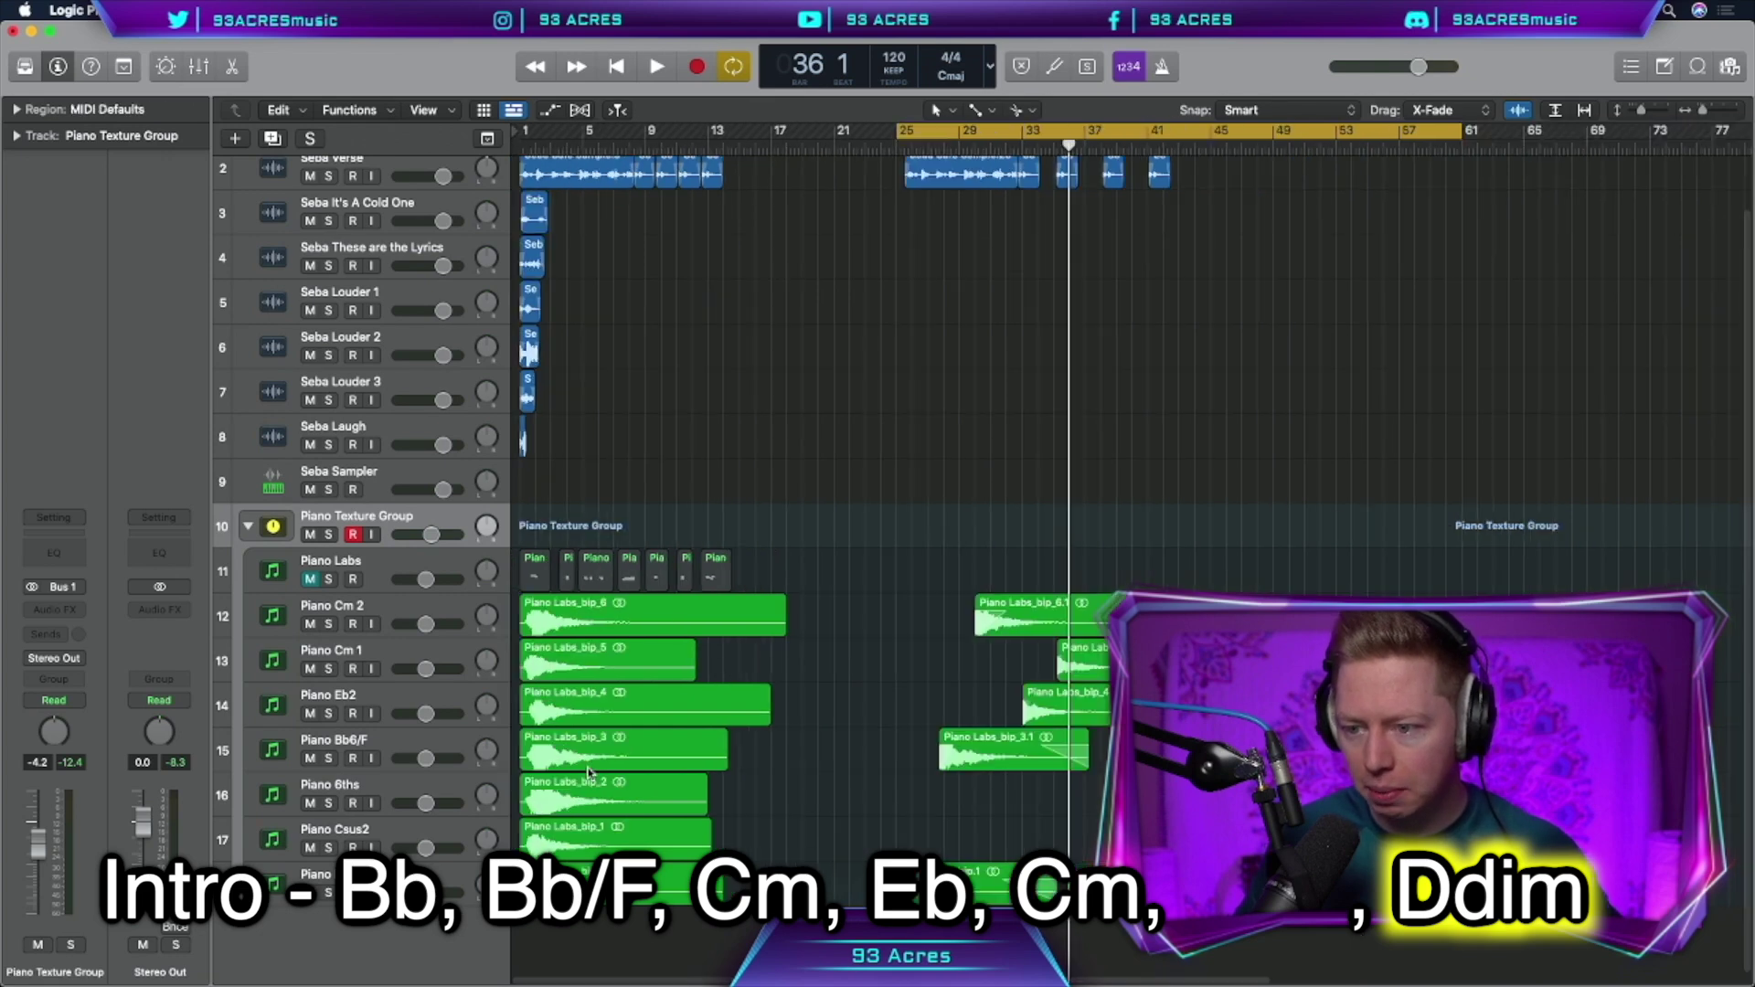
drag(558, 804, 1154, 805)
scroll(1150, 804, up, 5)
scroll(1150, 804, down, 2)
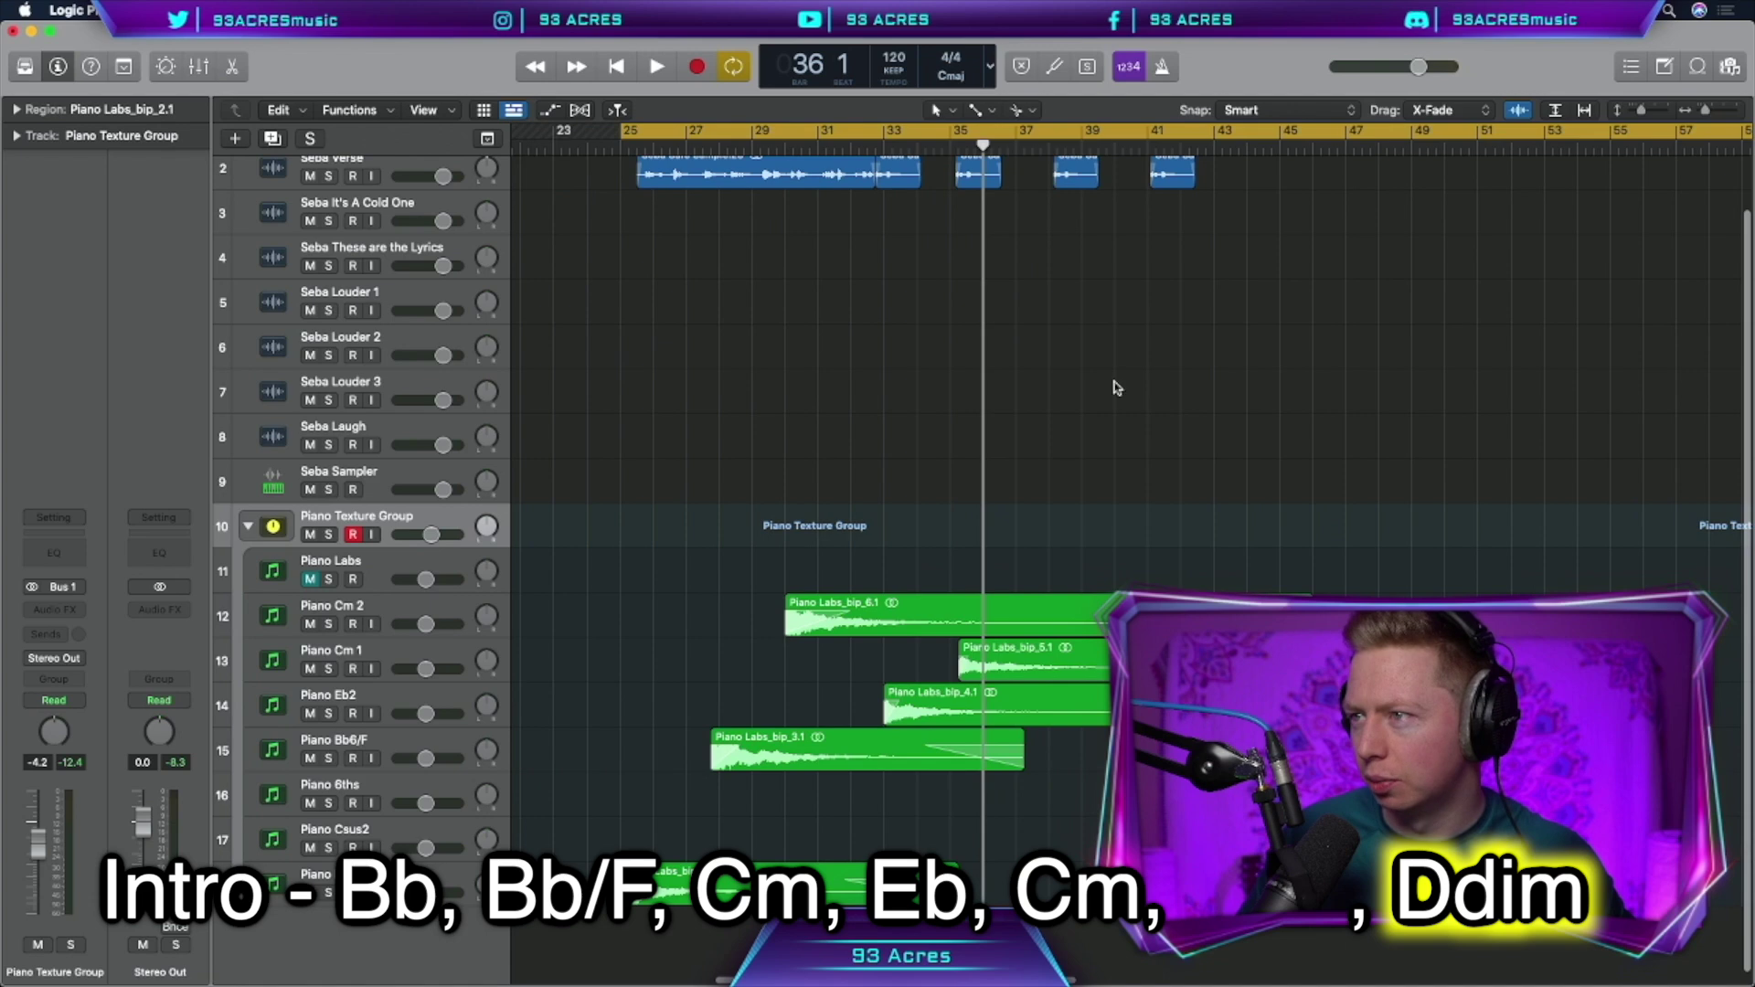
Copy the Bb6/F piano region between the Cm 1 and 6ths chords, and adjust the timing of the verse vocal chops
scroll(552, 751, left, 10)
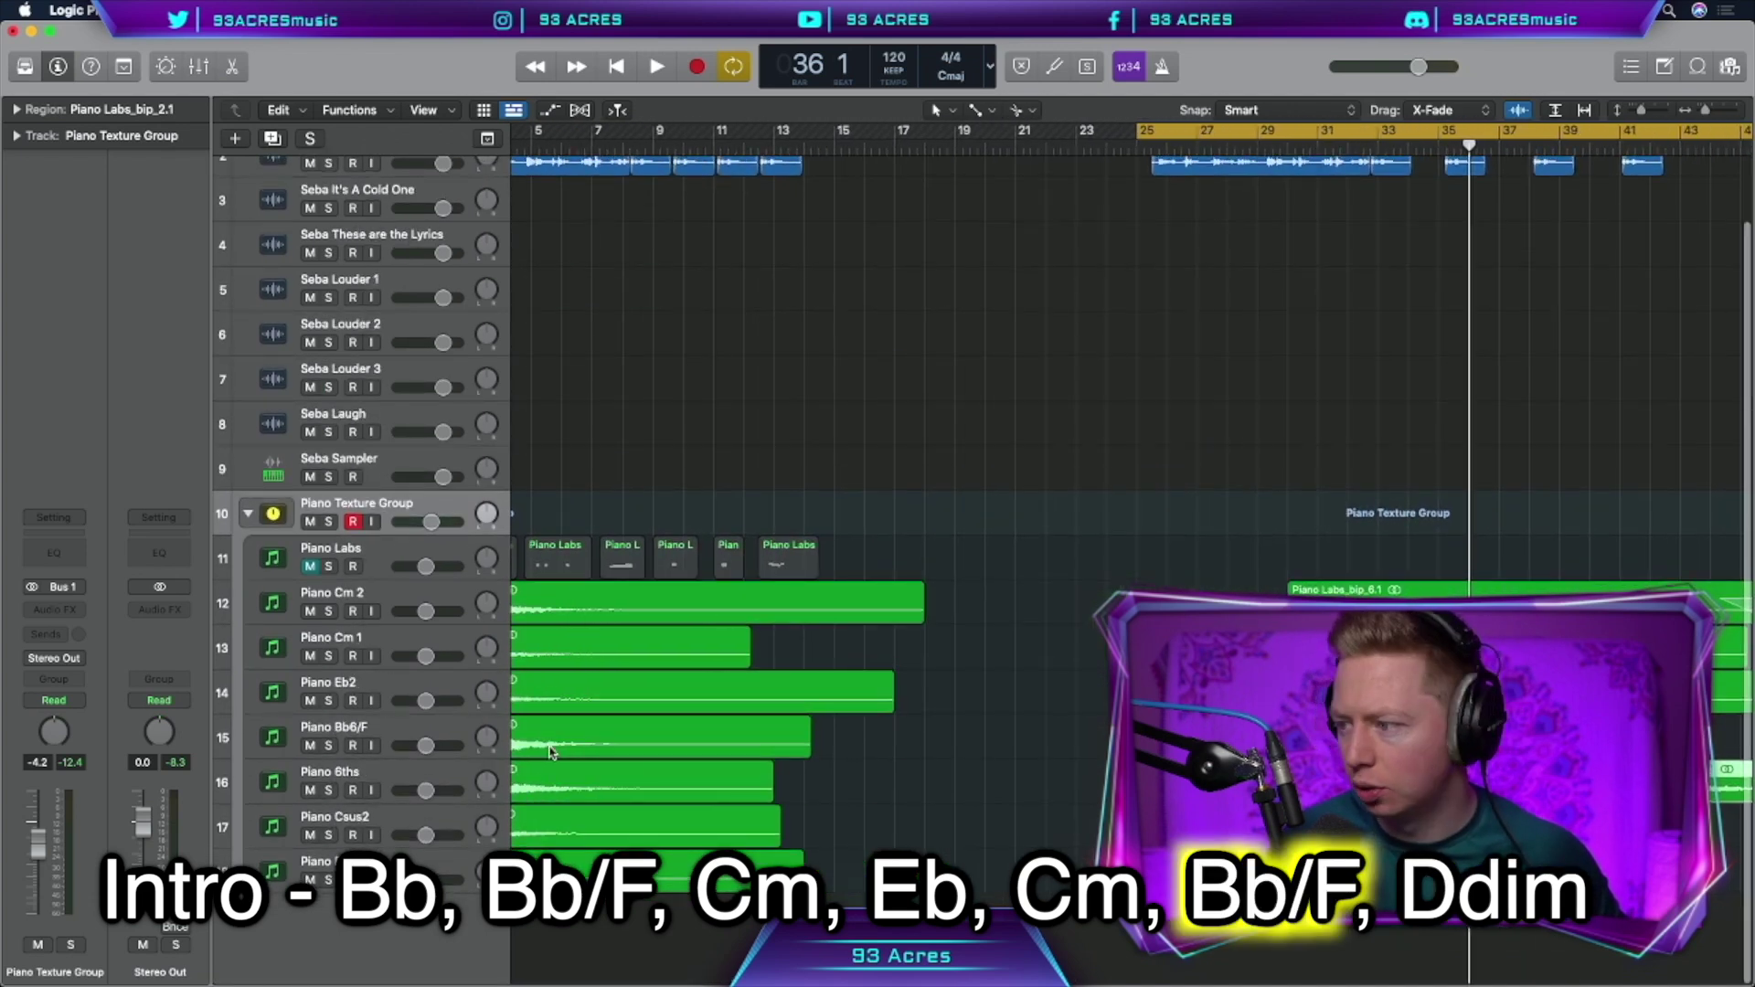
scroll(551, 751, down, 5)
scroll(858, 751, right, 1)
drag(857, 750, 988, 751)
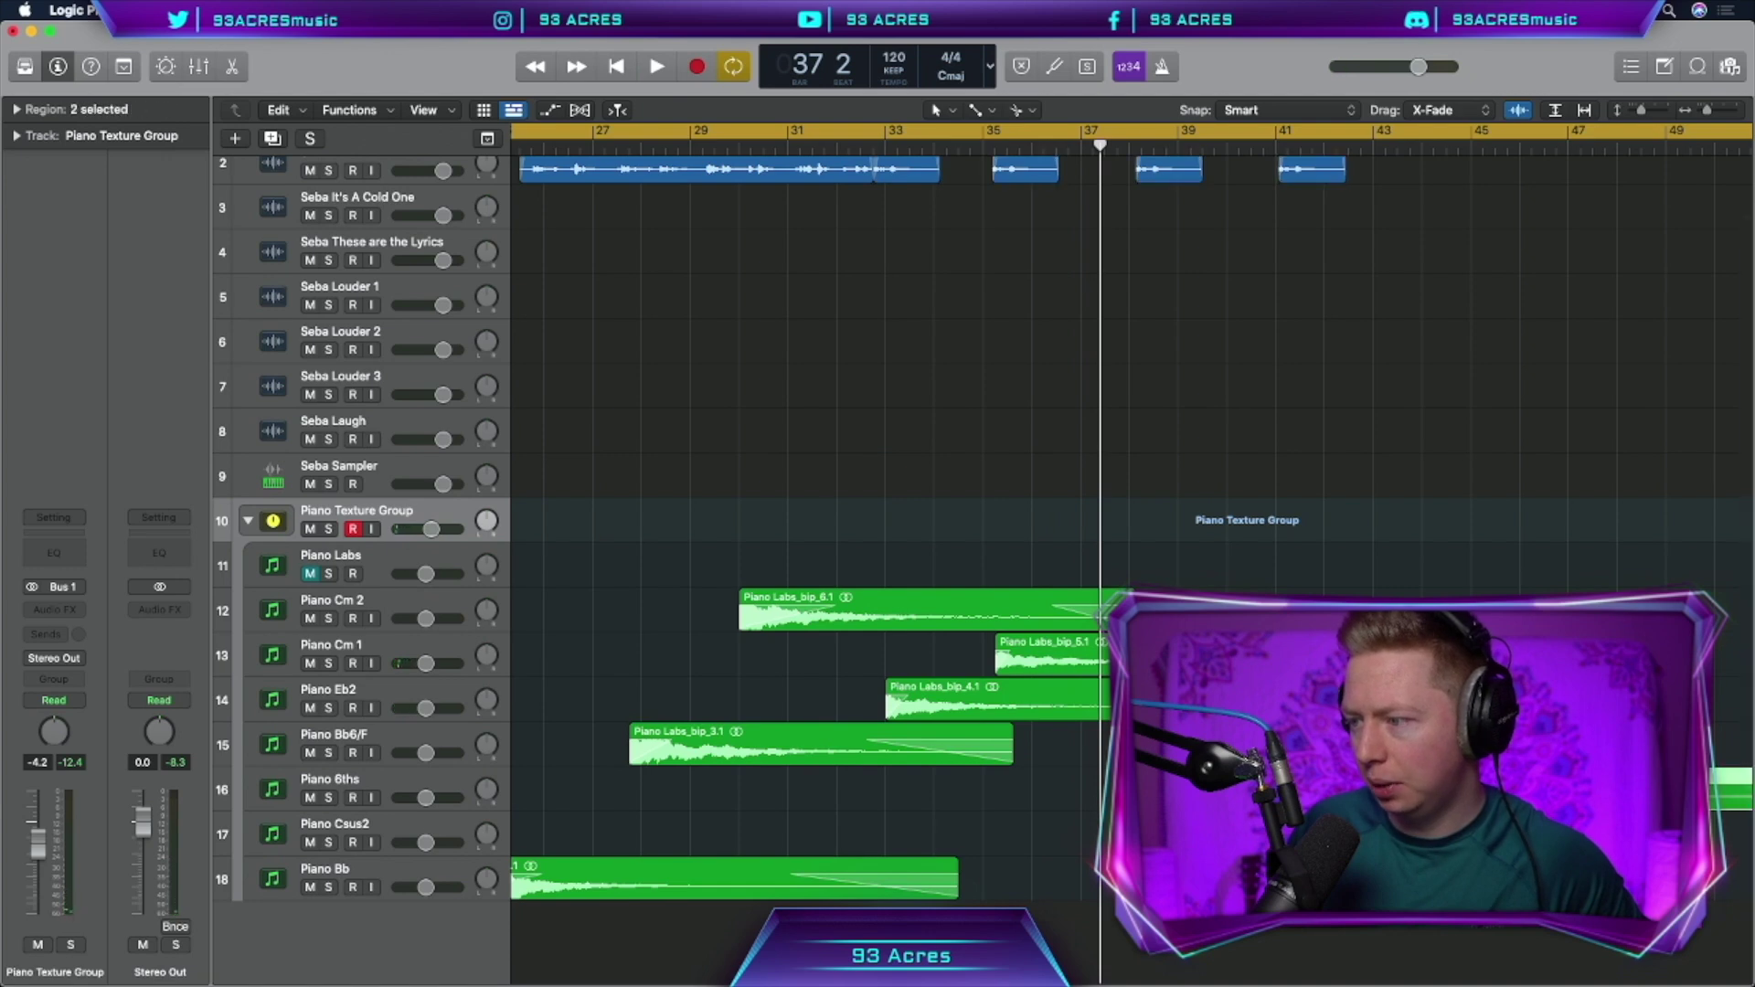
drag(1025, 170, 1050, 211)
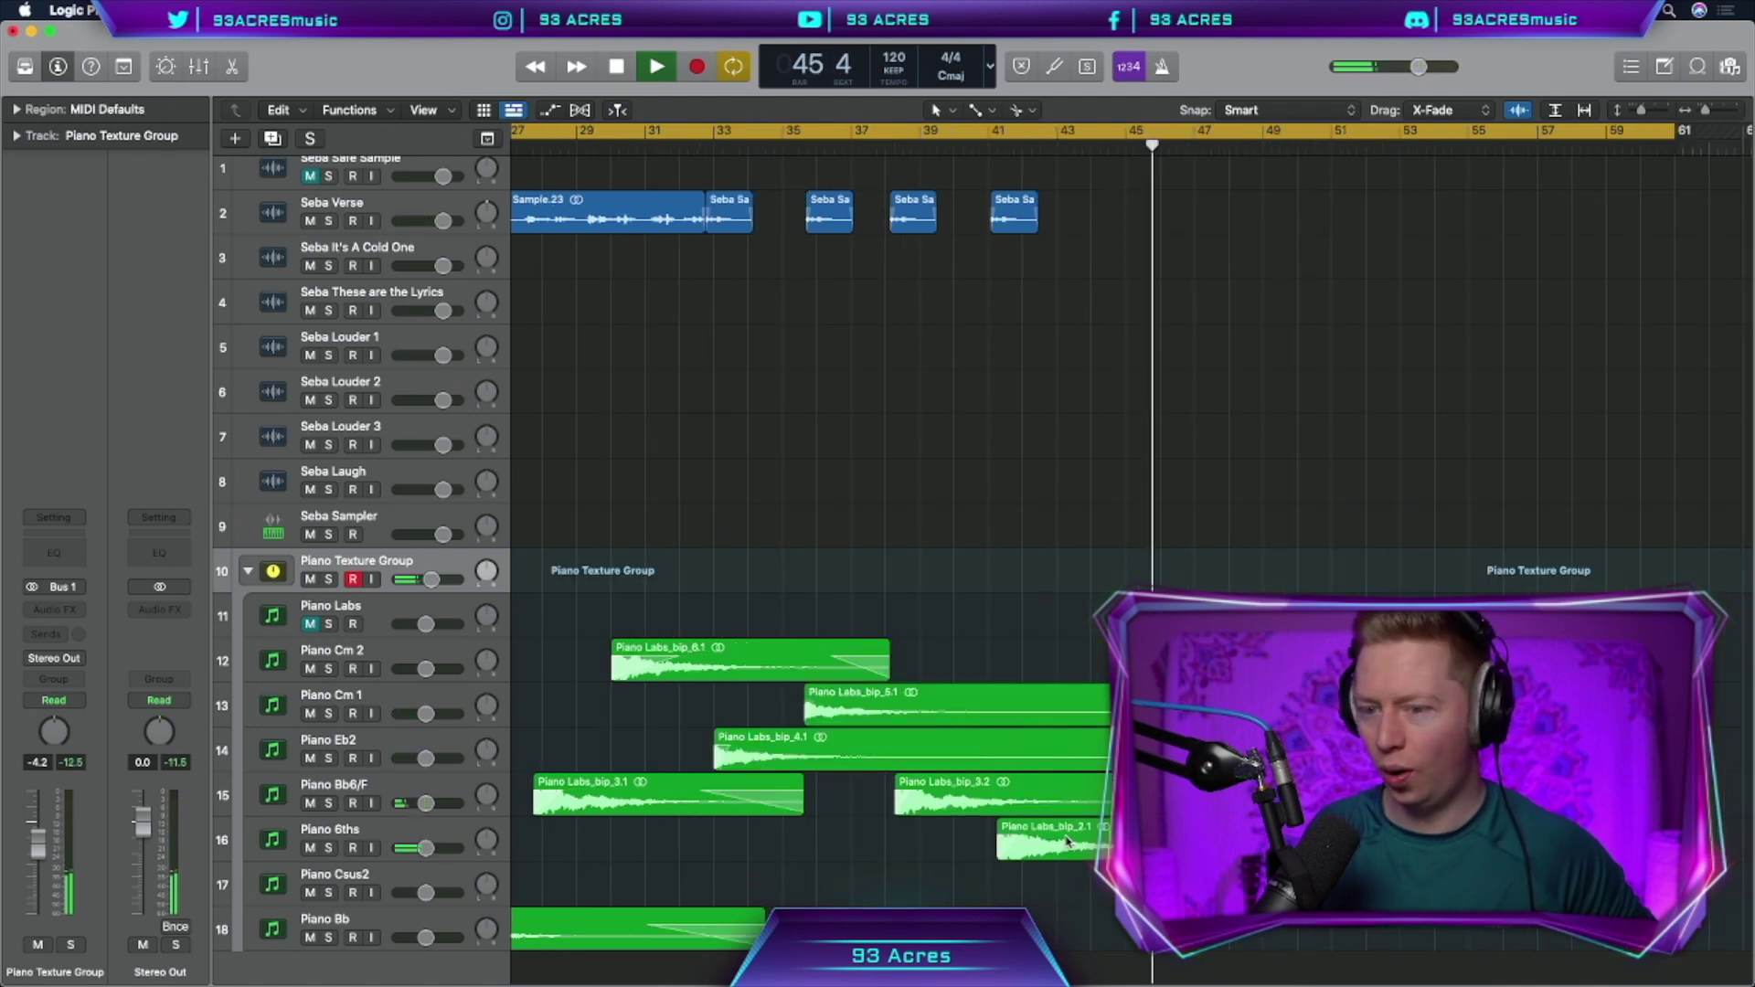
Solo the Piano 6ths region and audition it from bar 41
key(s)
key(space)
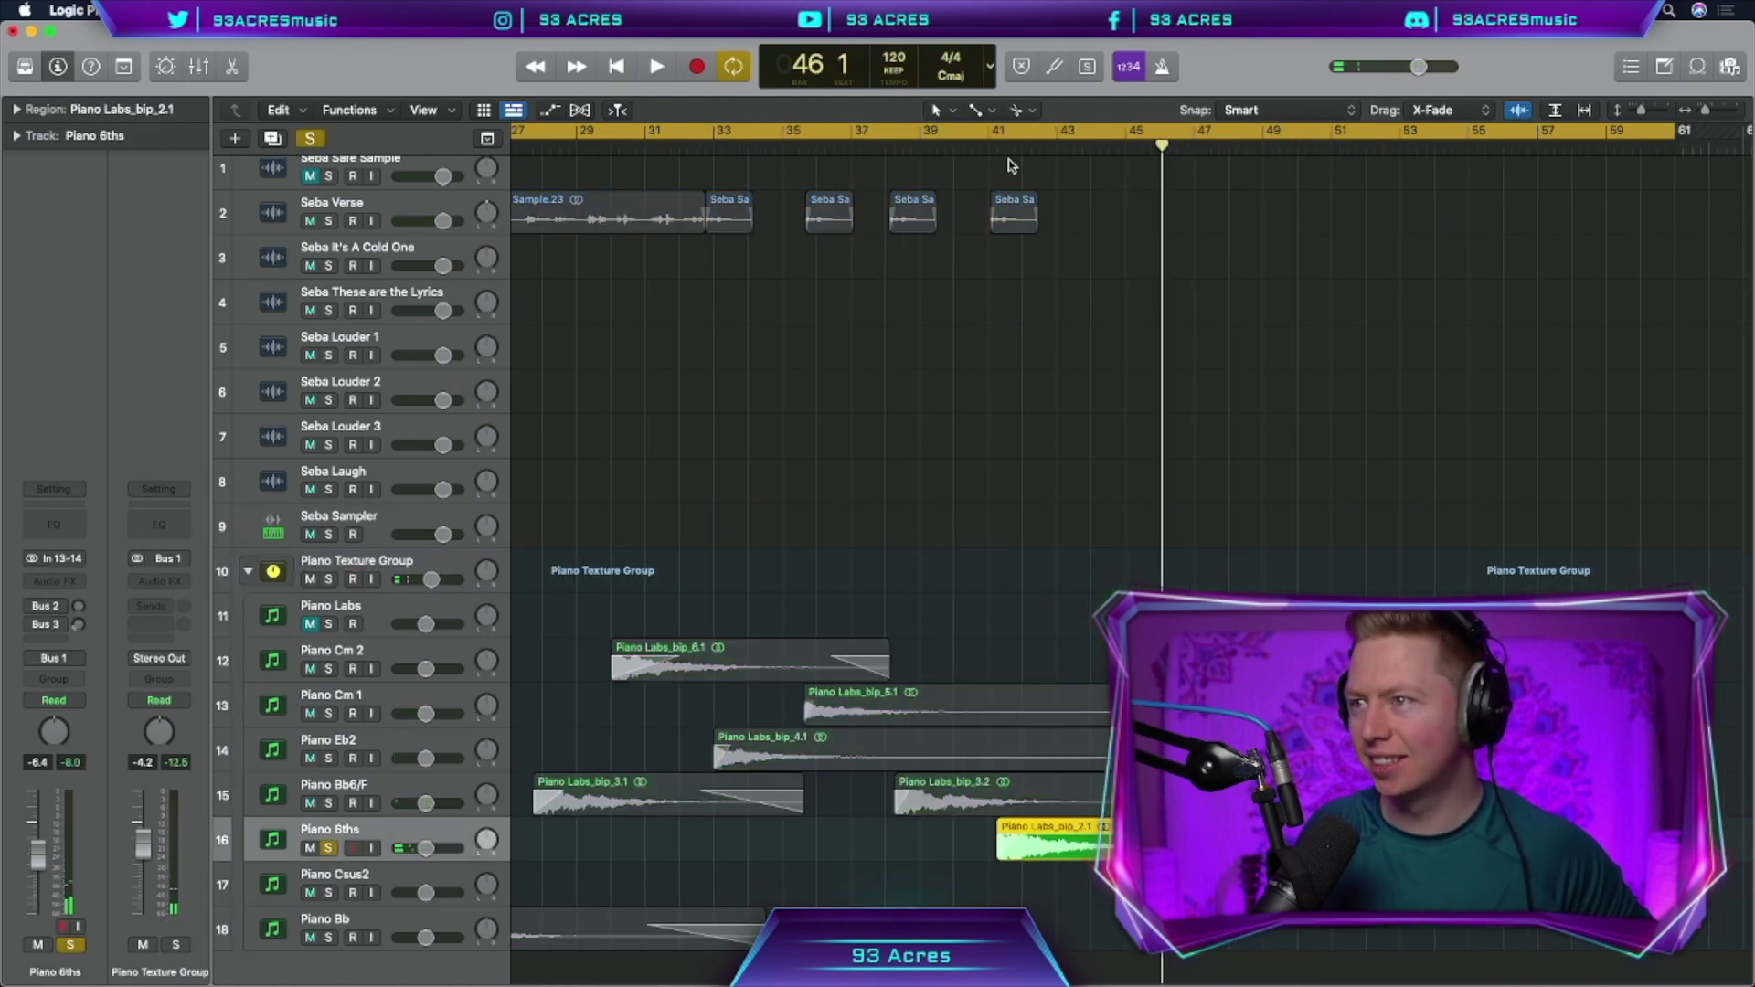
click(998, 146)
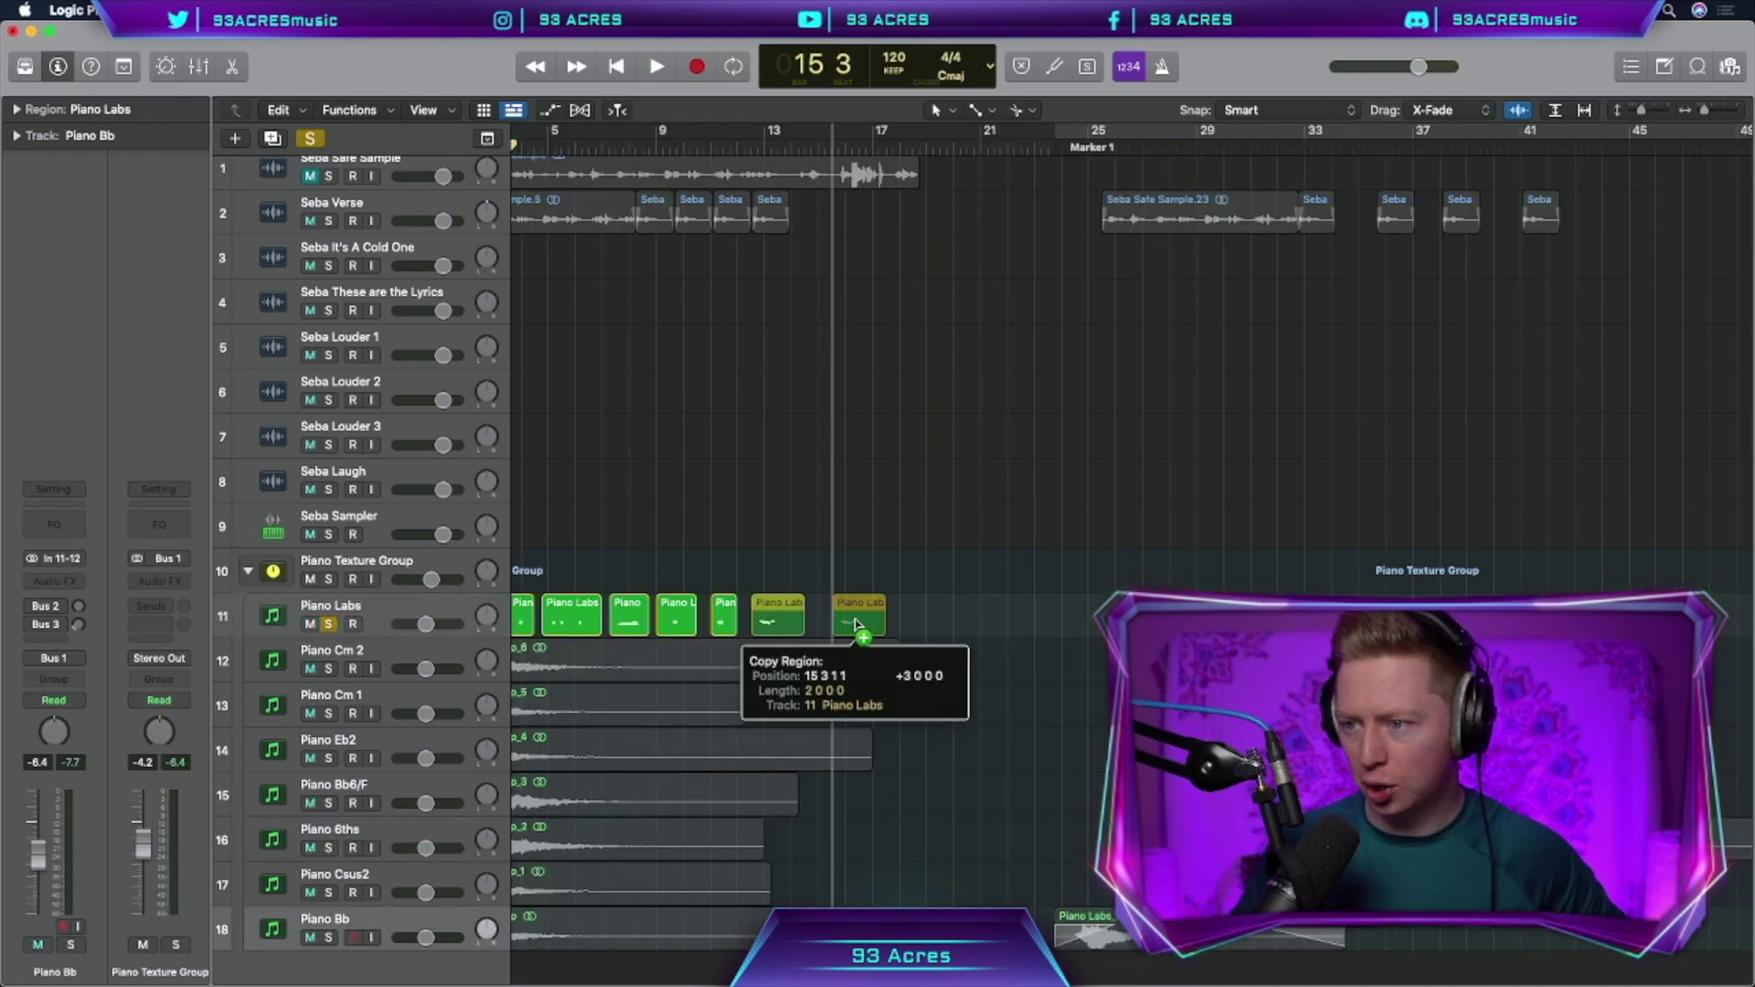
Add a new Eb chord region after the existing Piano Labs regions and bounce it in place onto a Piano Eb Home track
drag(752, 638, 736, 638)
key(p)
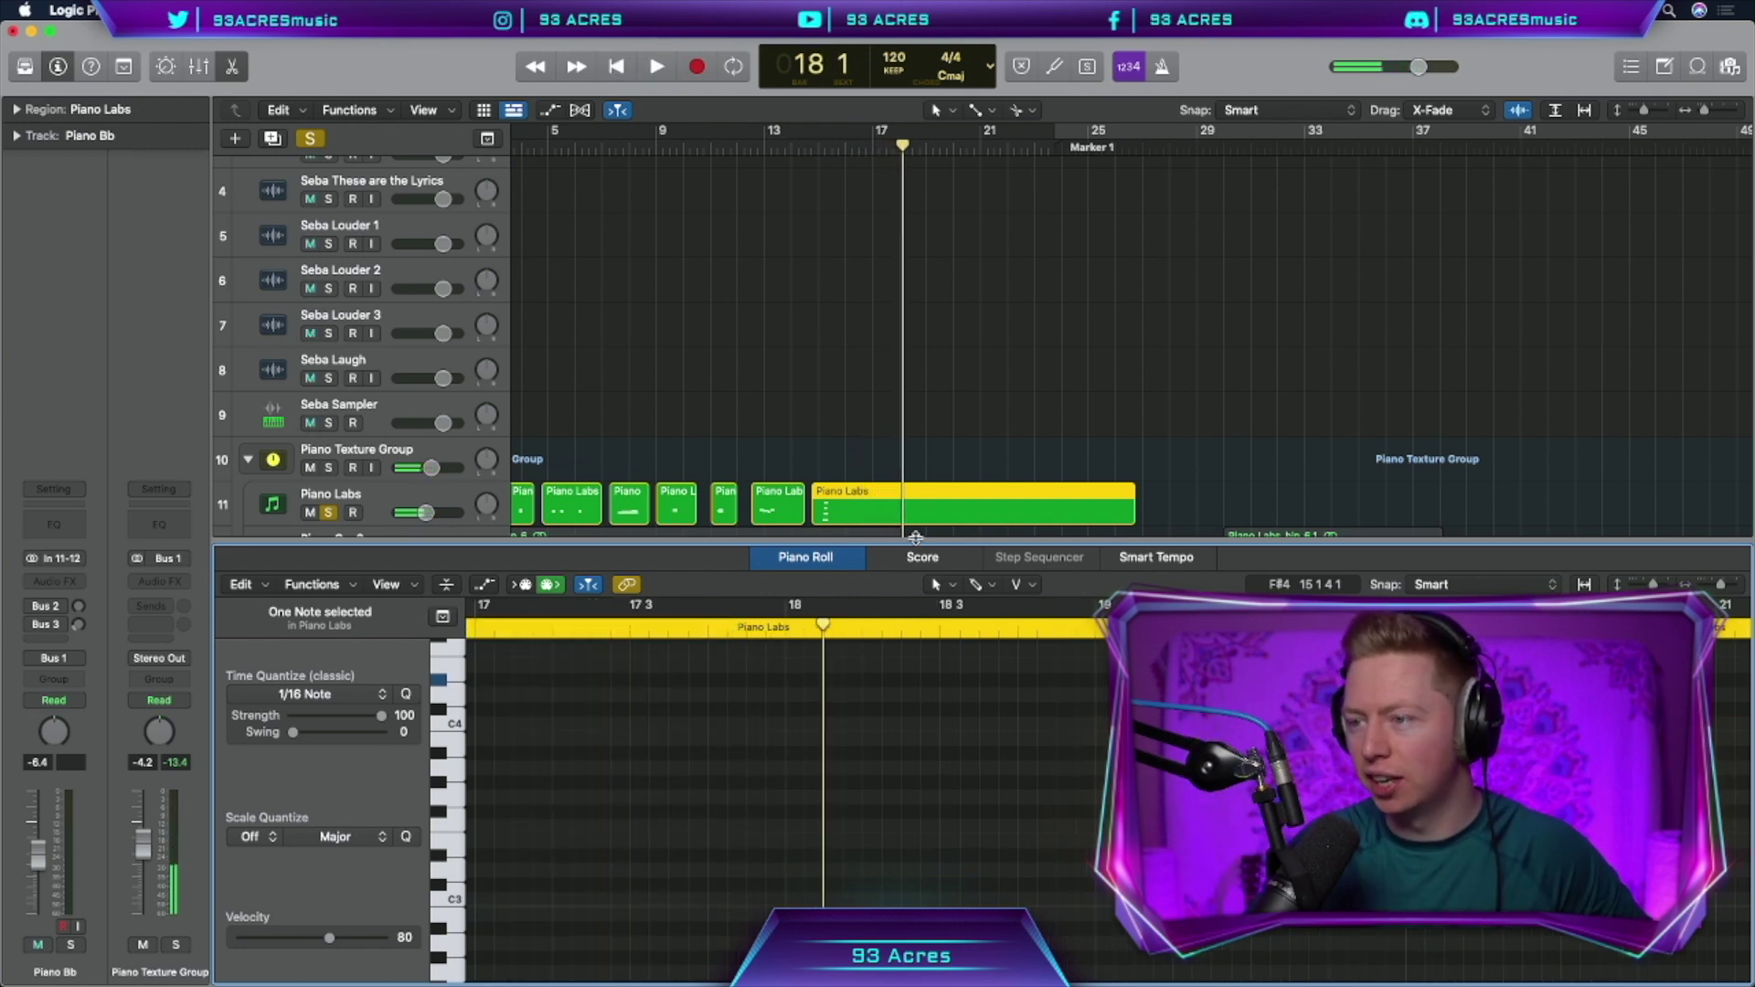
key(p)
key(ctrl+b)
key(Escape)
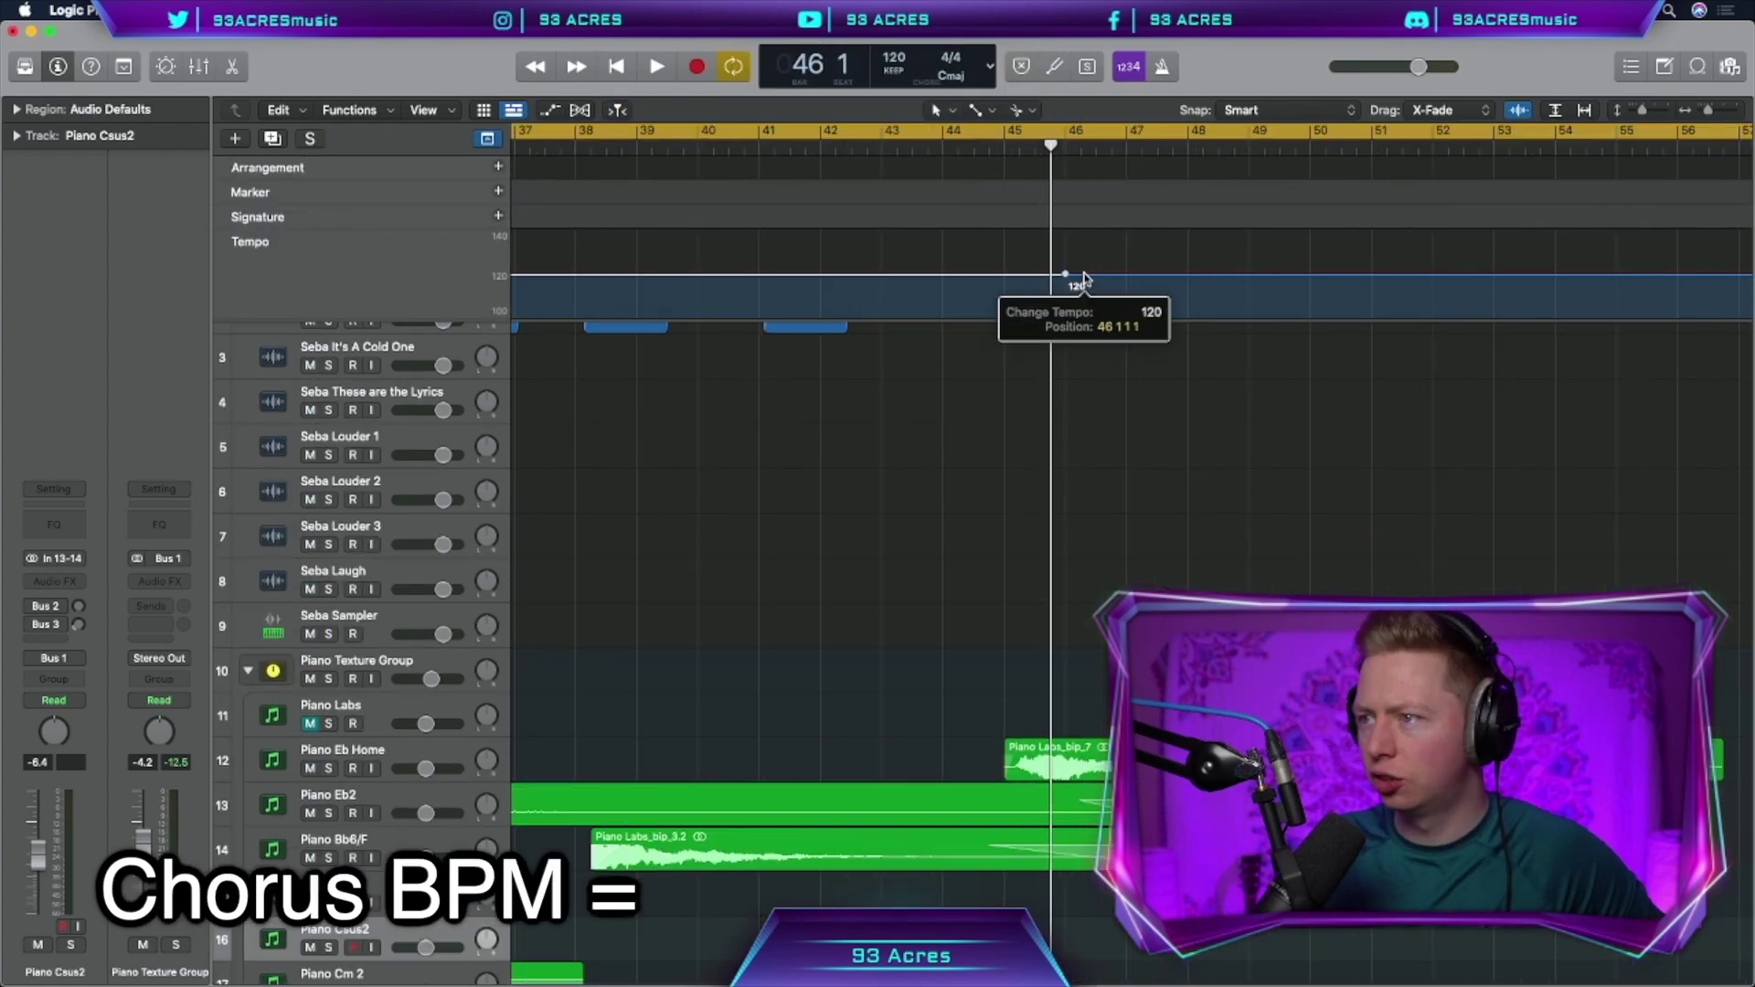
Change the project tempo to 150 BPM from bar 46 for the chorus
drag(1066, 279, 1069, 262)
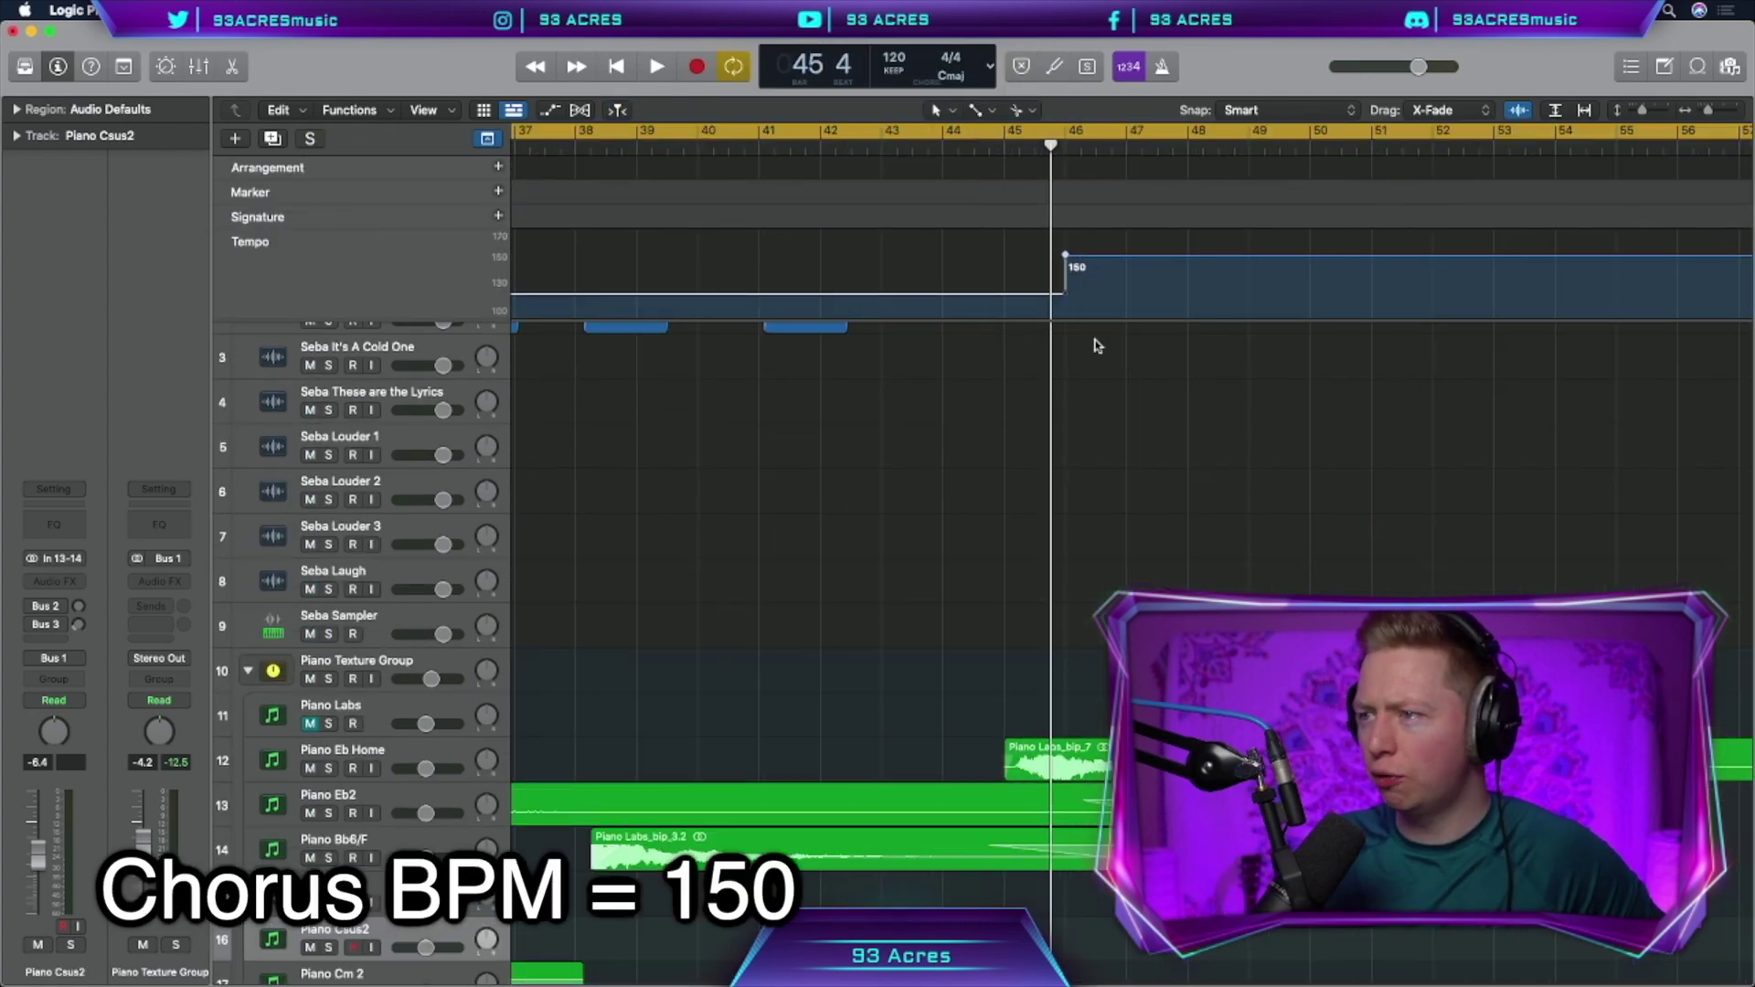
Duplicate the Seba Sampler track and name the duplicate Drums Seba Sampler
scroll(1051, 476, right, 3)
click(399, 618)
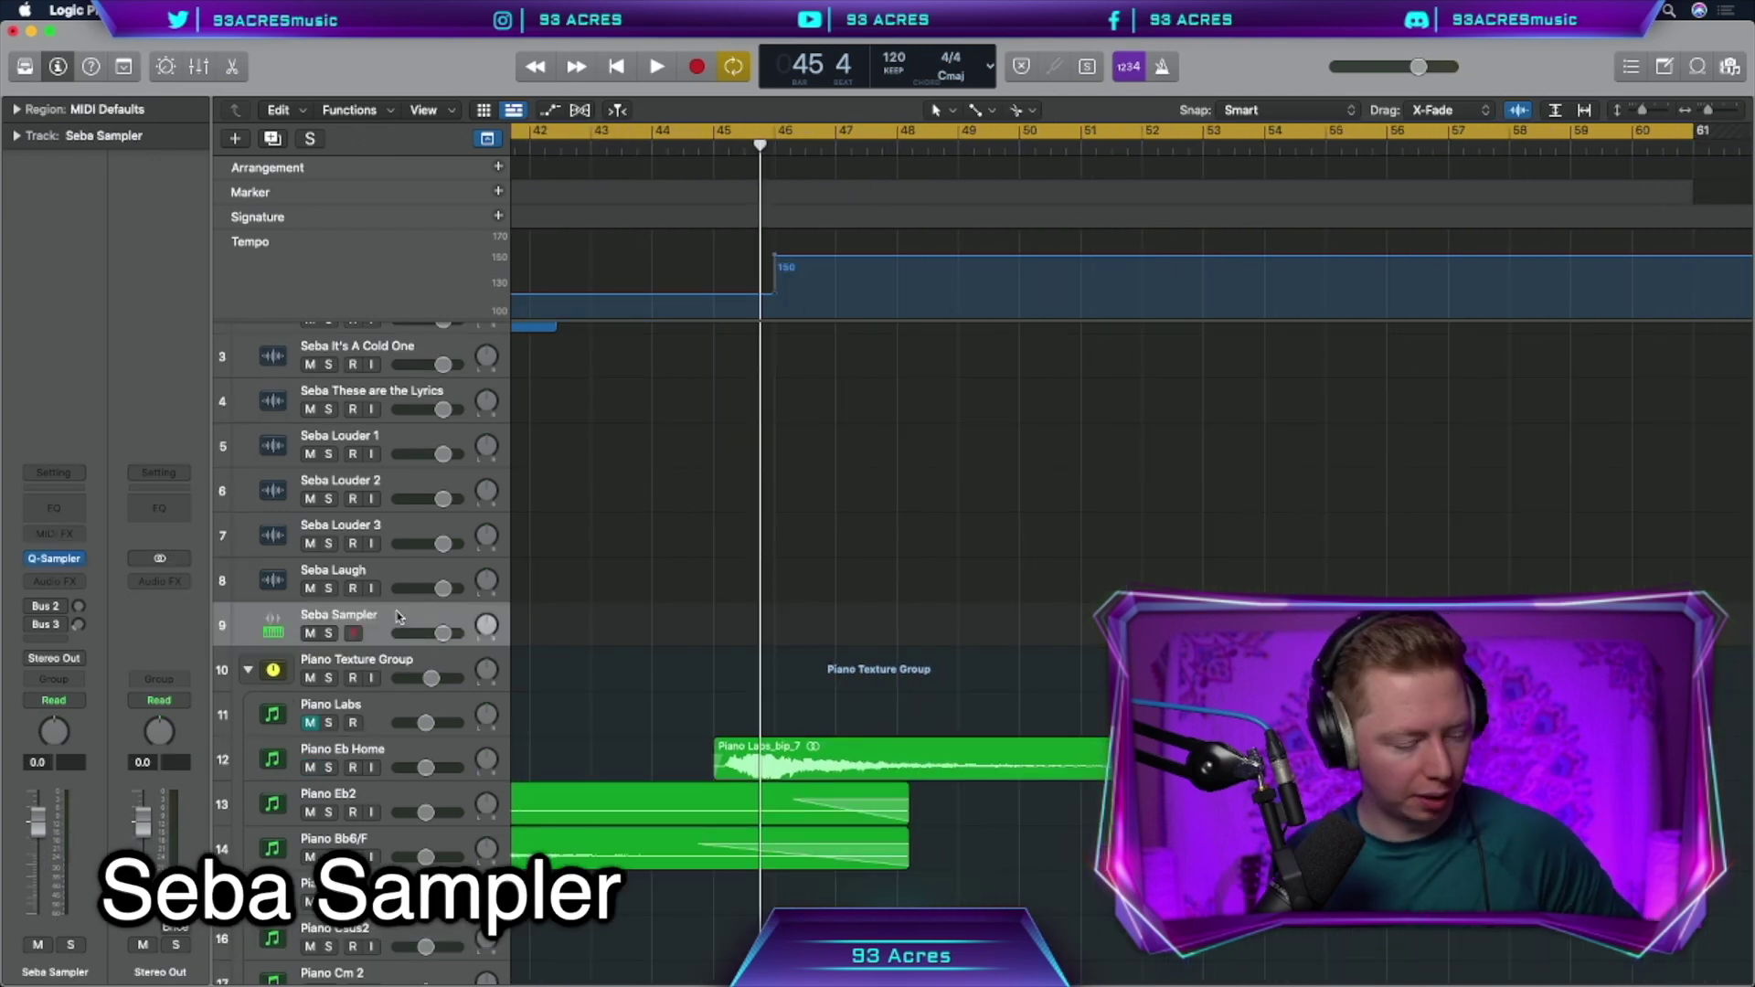
key(super+d)
double_click(403, 656)
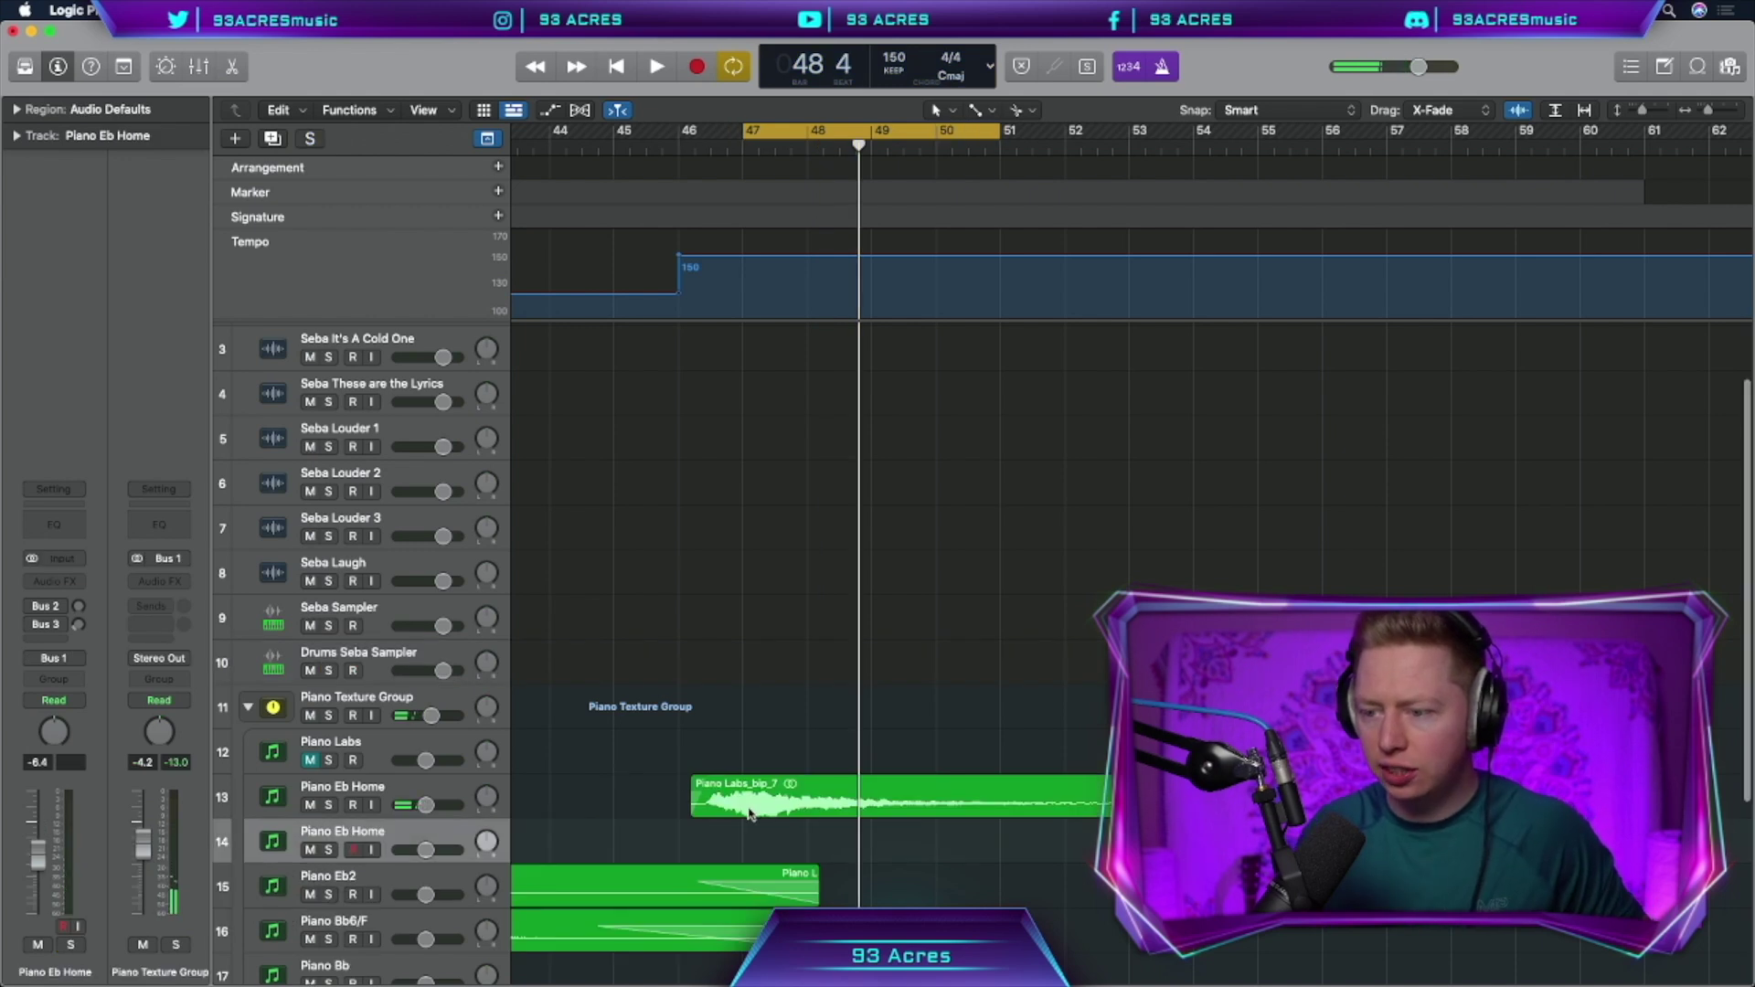
Copy the Piano Eb Home region to the duplicate track, trim it to a half-bar slice at bar 47 and repeat the slice
drag(749, 814, 798, 857)
drag(1545, 852, 797, 811)
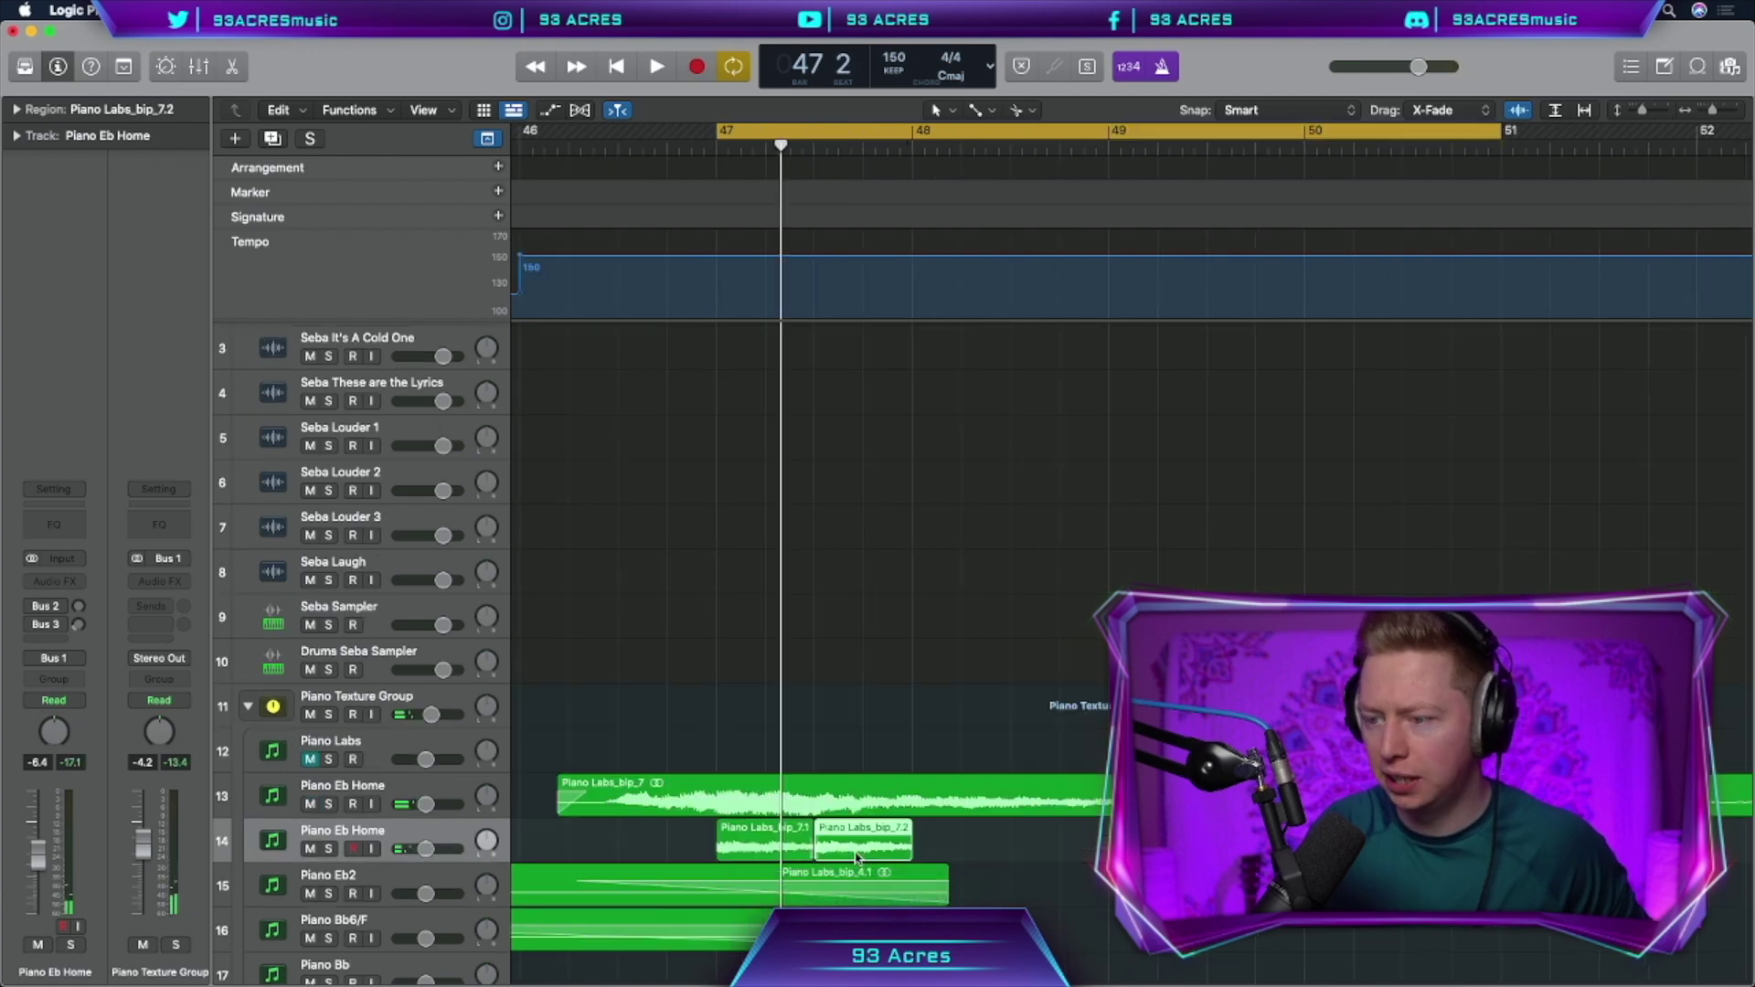
drag(857, 855, 956, 858)
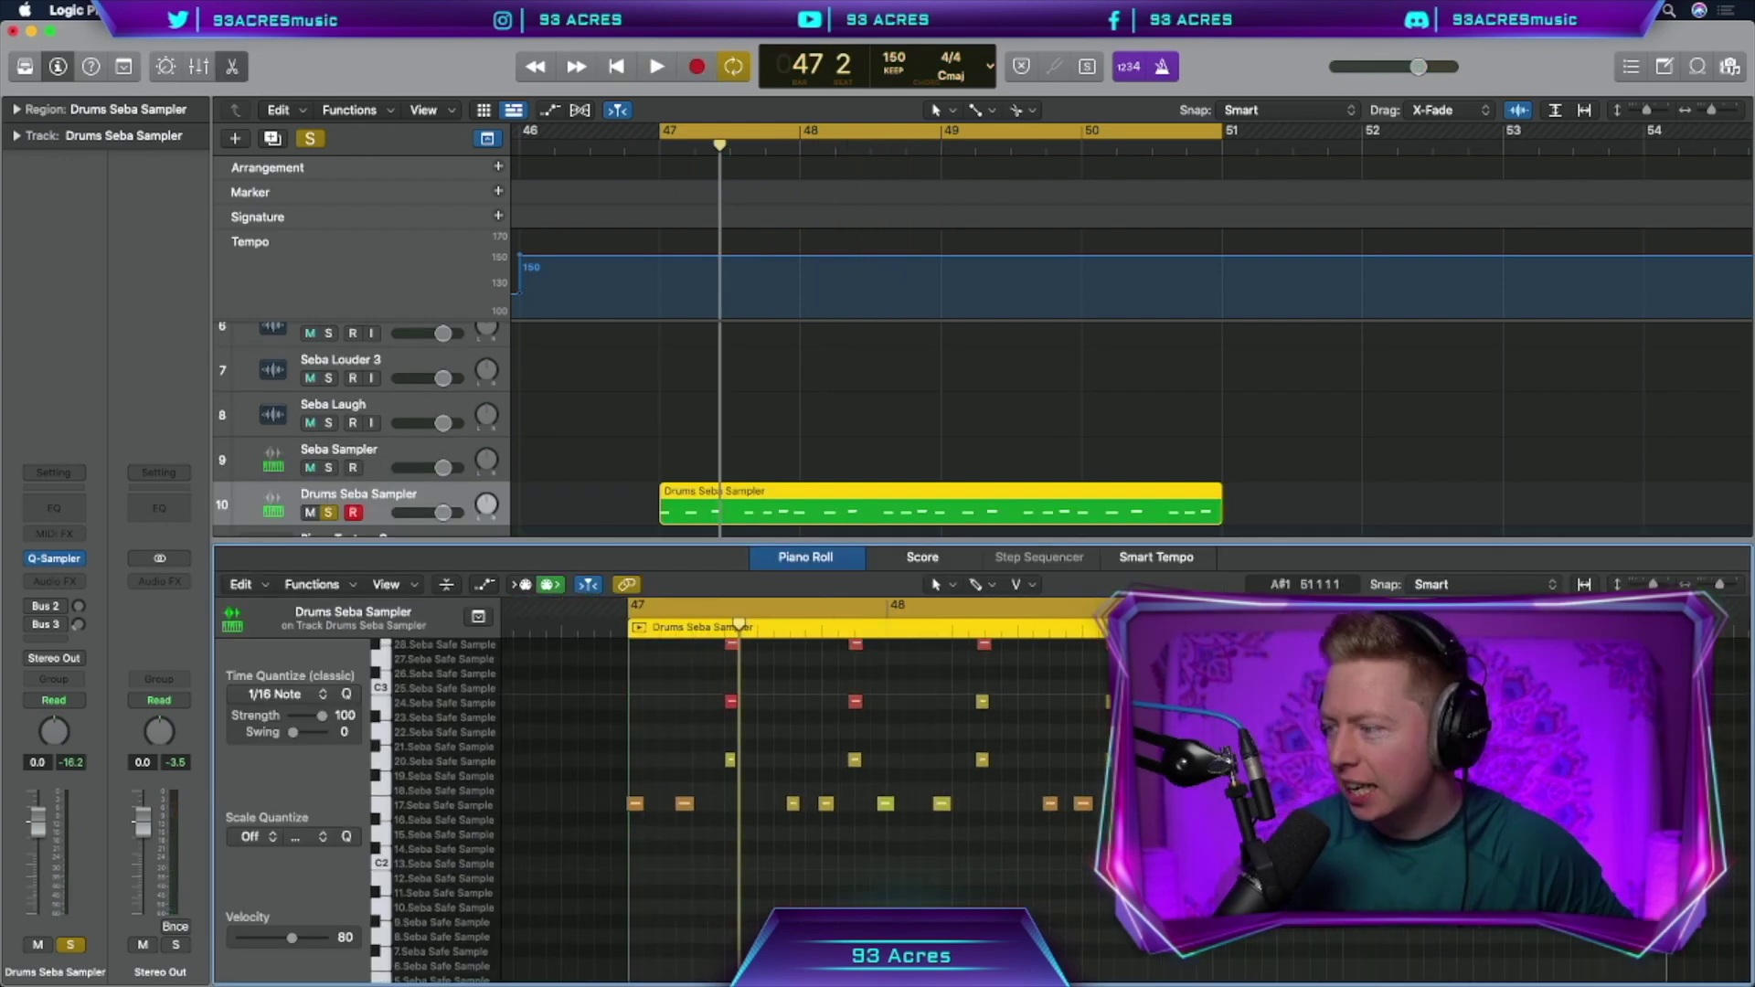
Select notes in the Drums Seba Sampler region and shift the highest row of hits slightly earlier
click(381, 805)
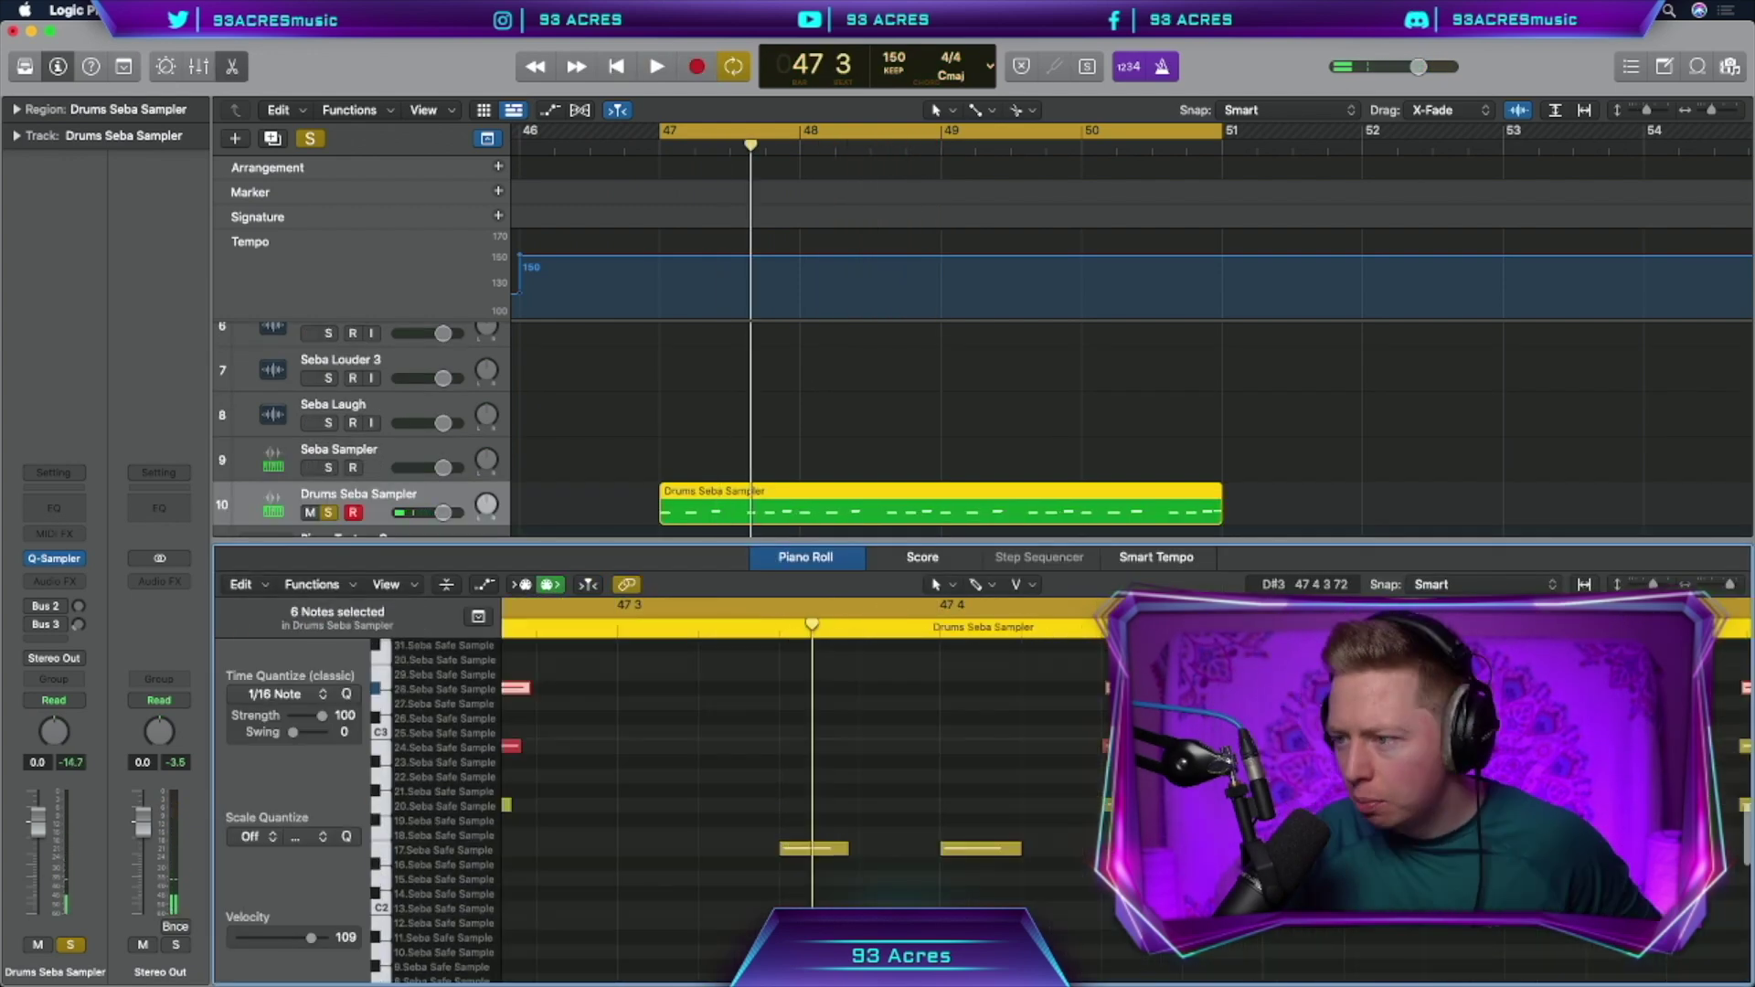
drag(1128, 687, 1122, 688)
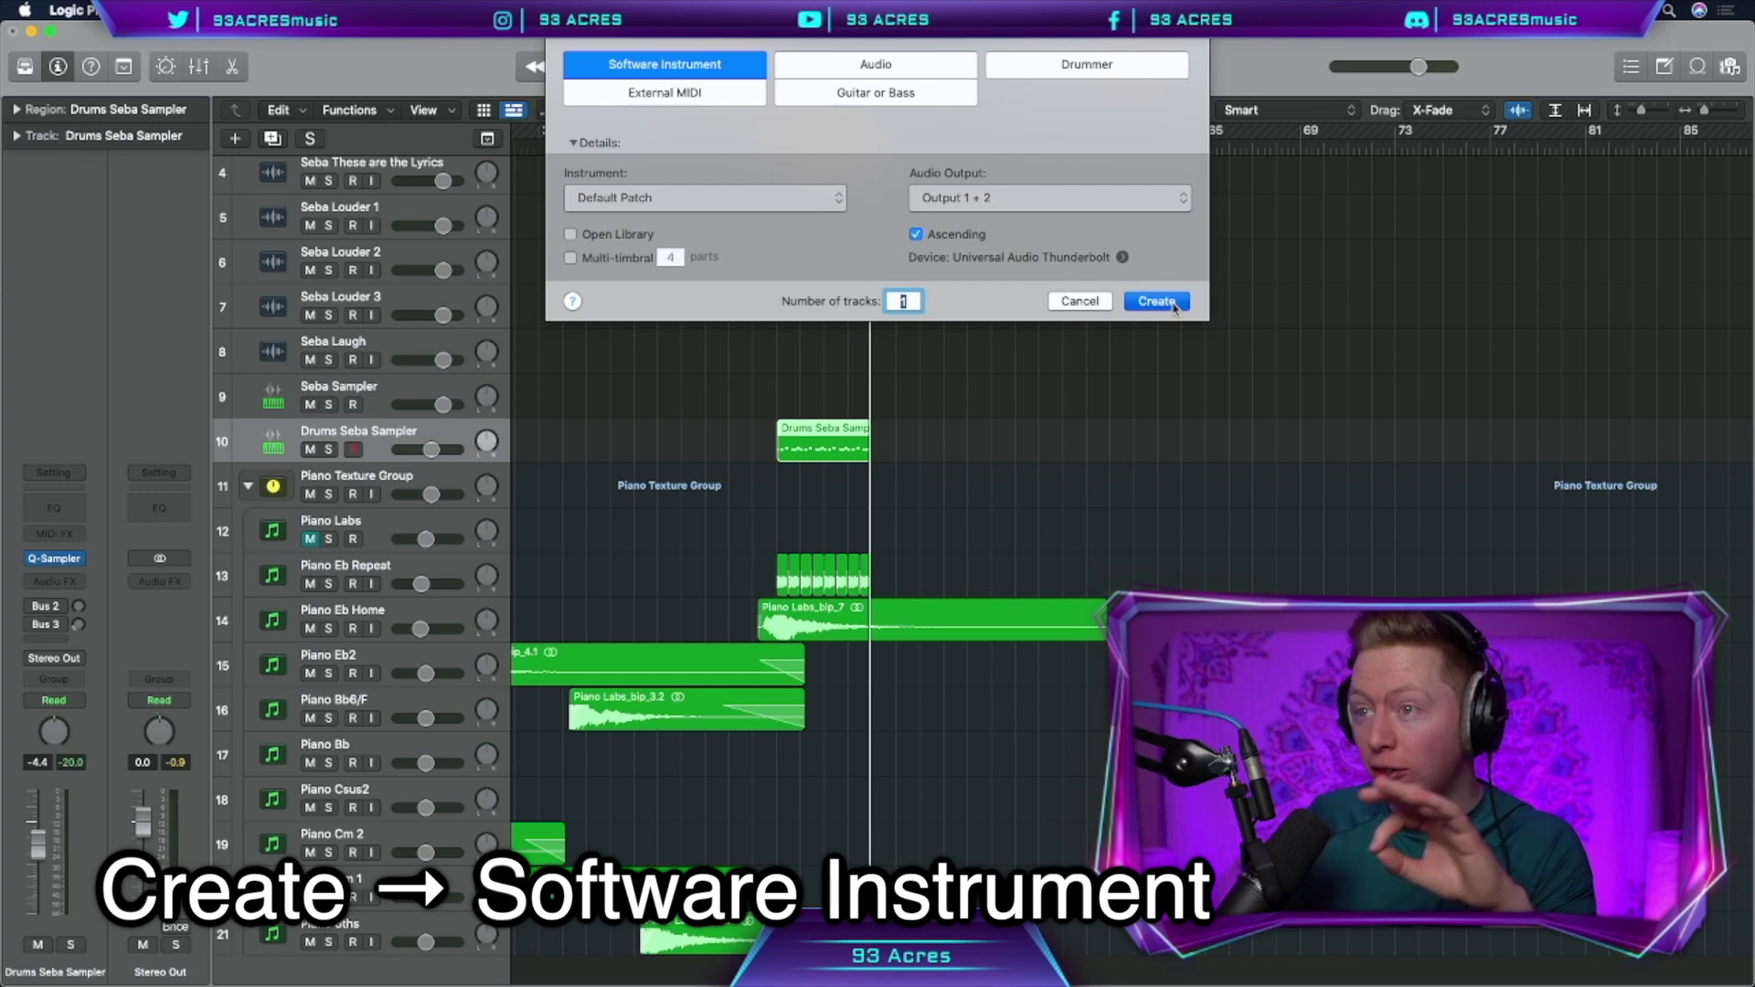
Create a software instrument track with Ultrabeat and load the Deep House Kit
click(1158, 300)
click(54, 558)
mouse_move(268, 798)
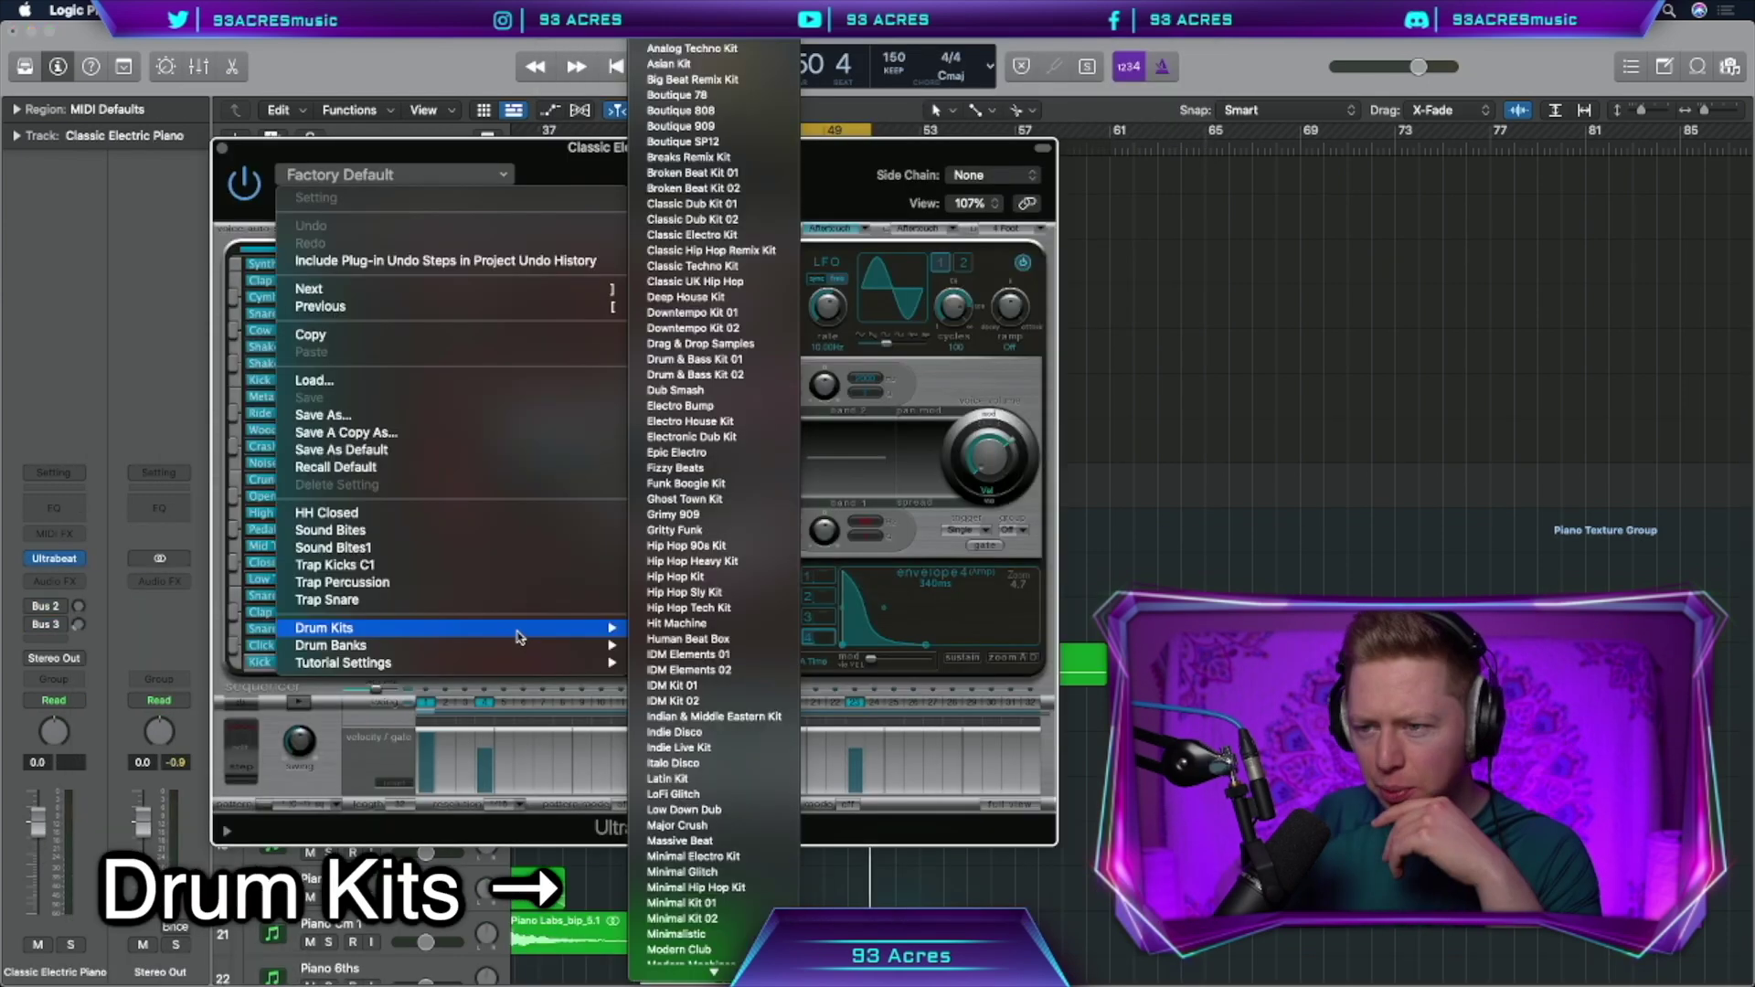
click(717, 297)
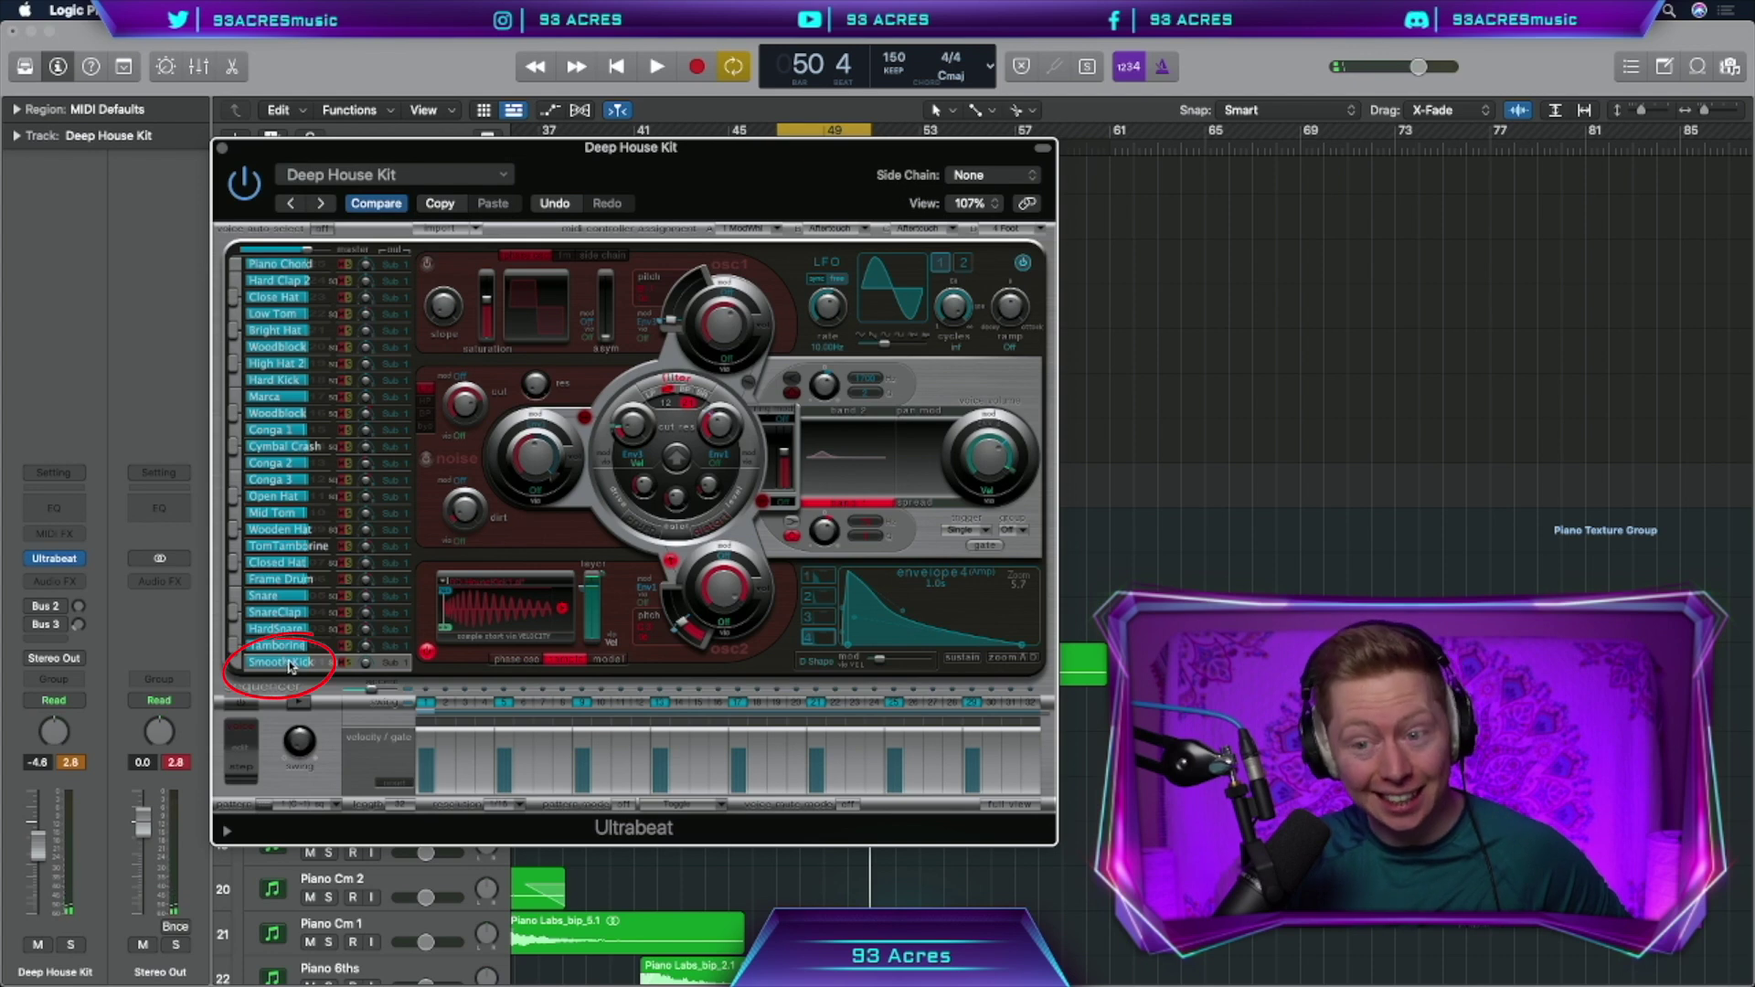
Audition the kit's Smooth Kick sound and record a kick and snare pattern from bar 47 to bar 51
click(289, 667)
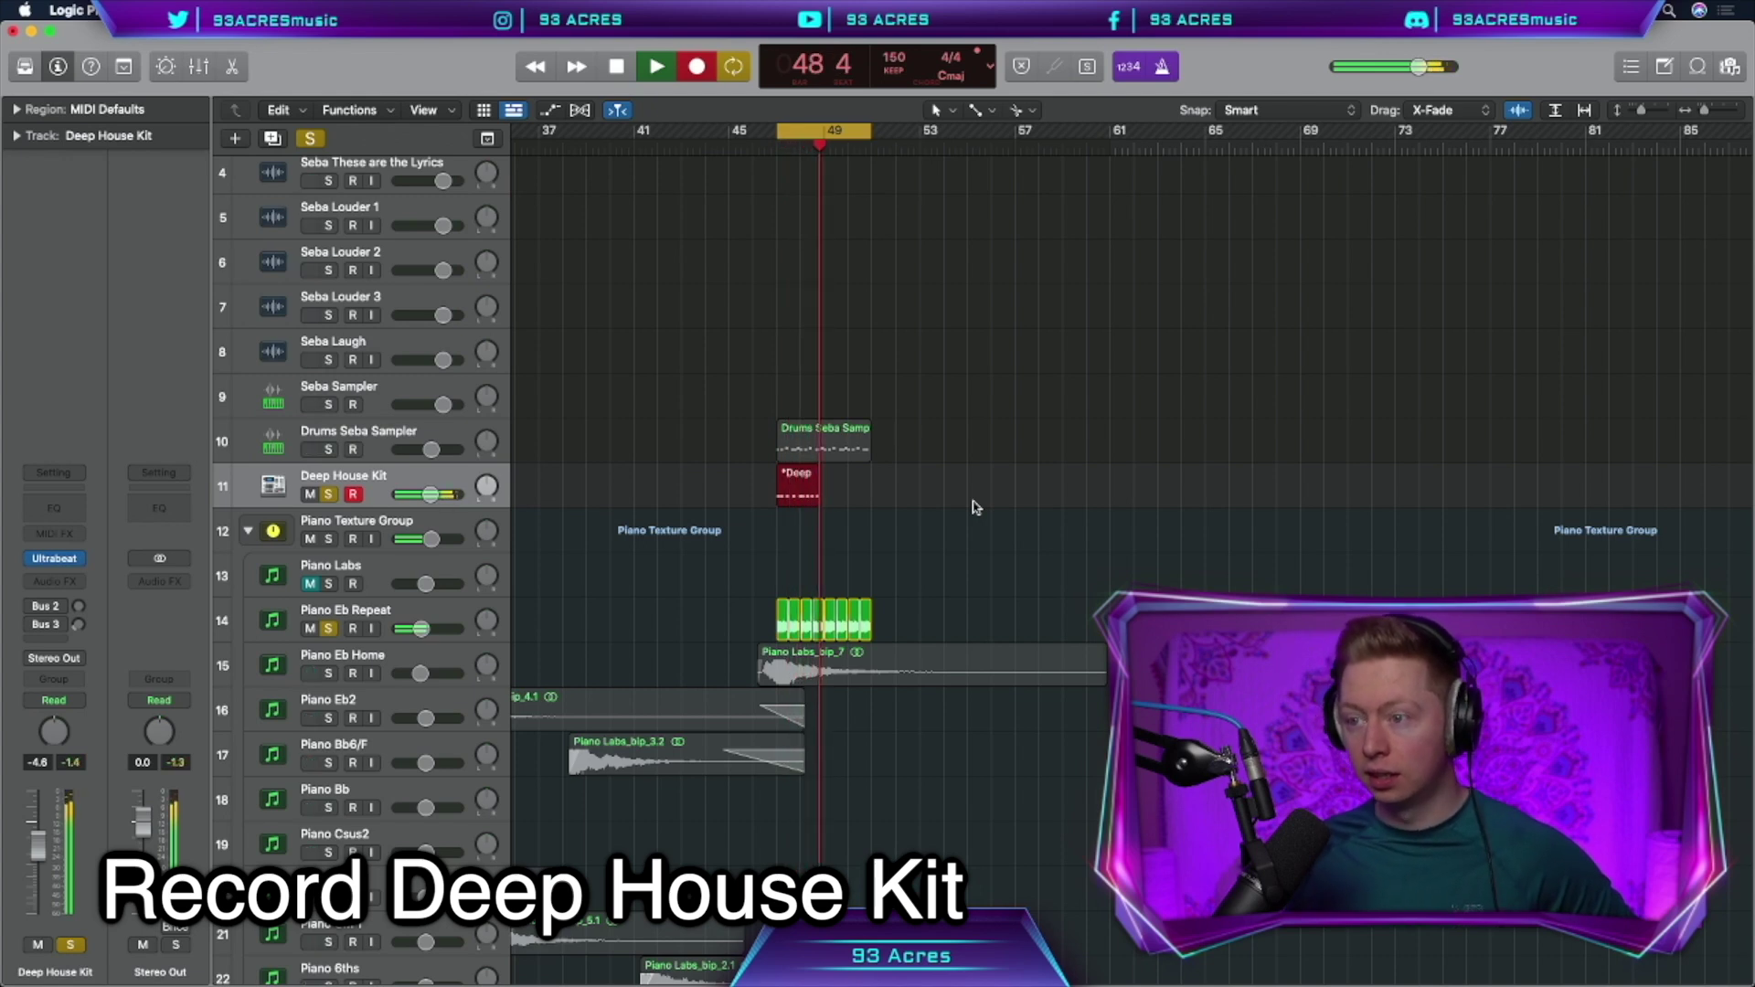
key(space)
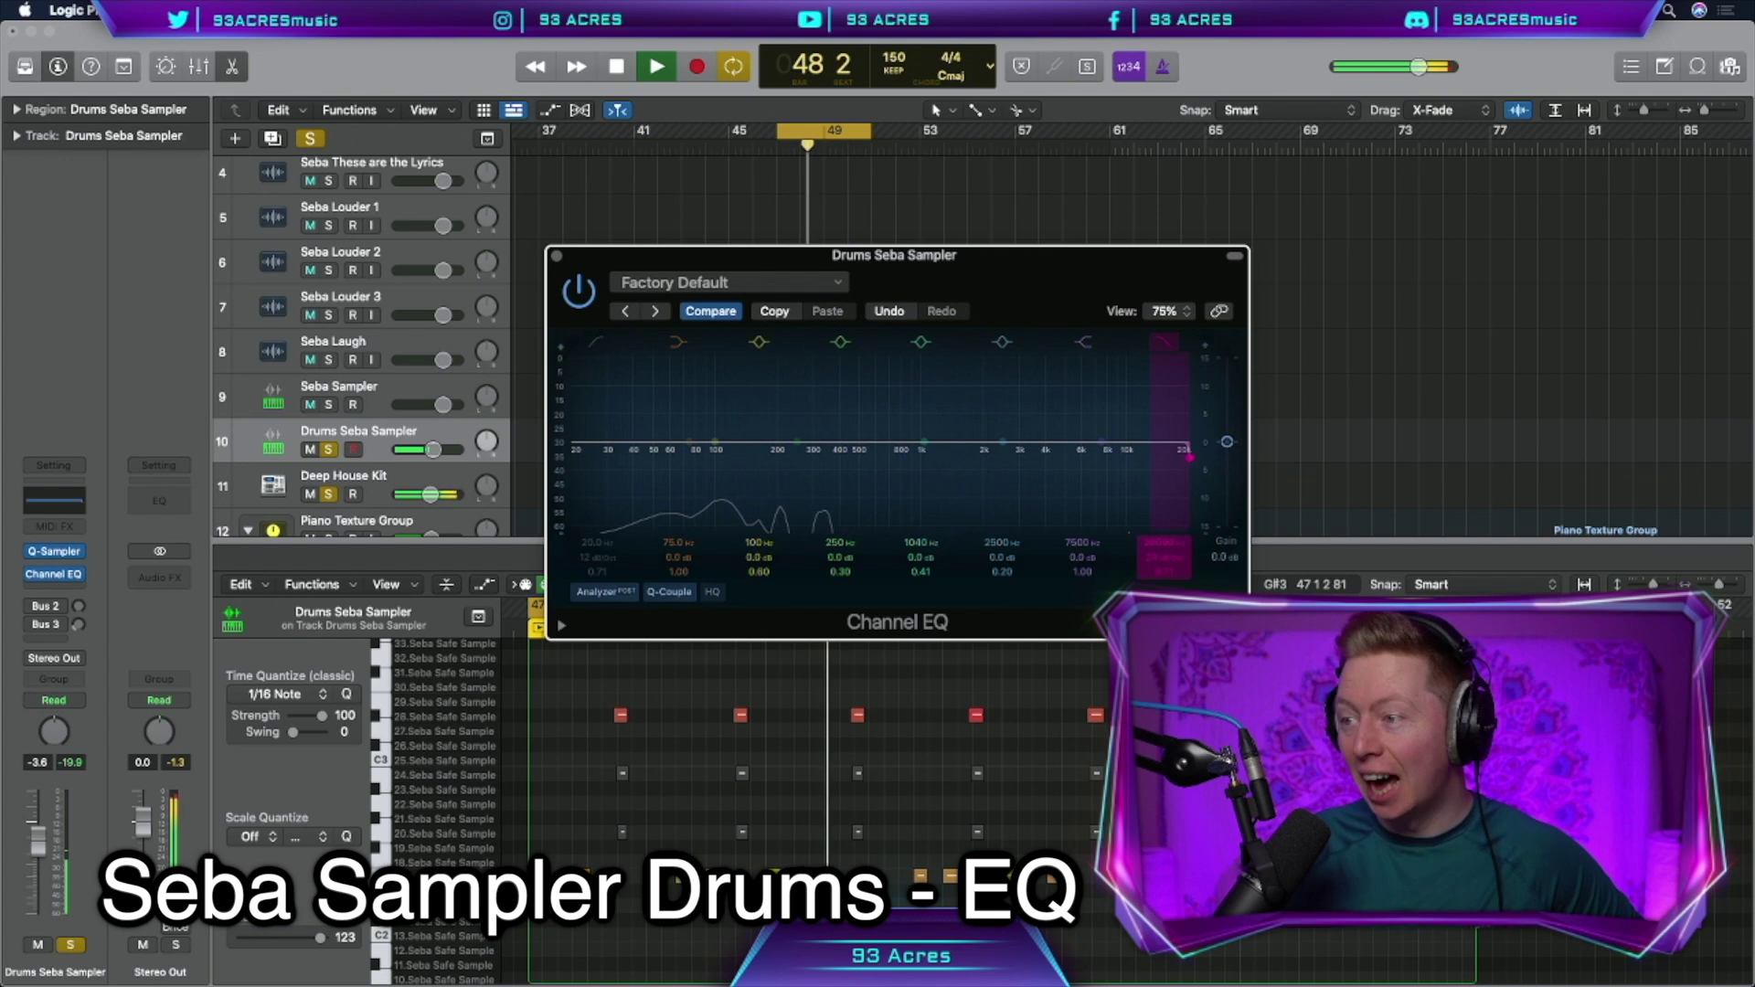
Roll off the highs of Drums Seba Sampler with Channel EQ and raise its send to the Large Hall reverb
drag(1188, 455, 1015, 455)
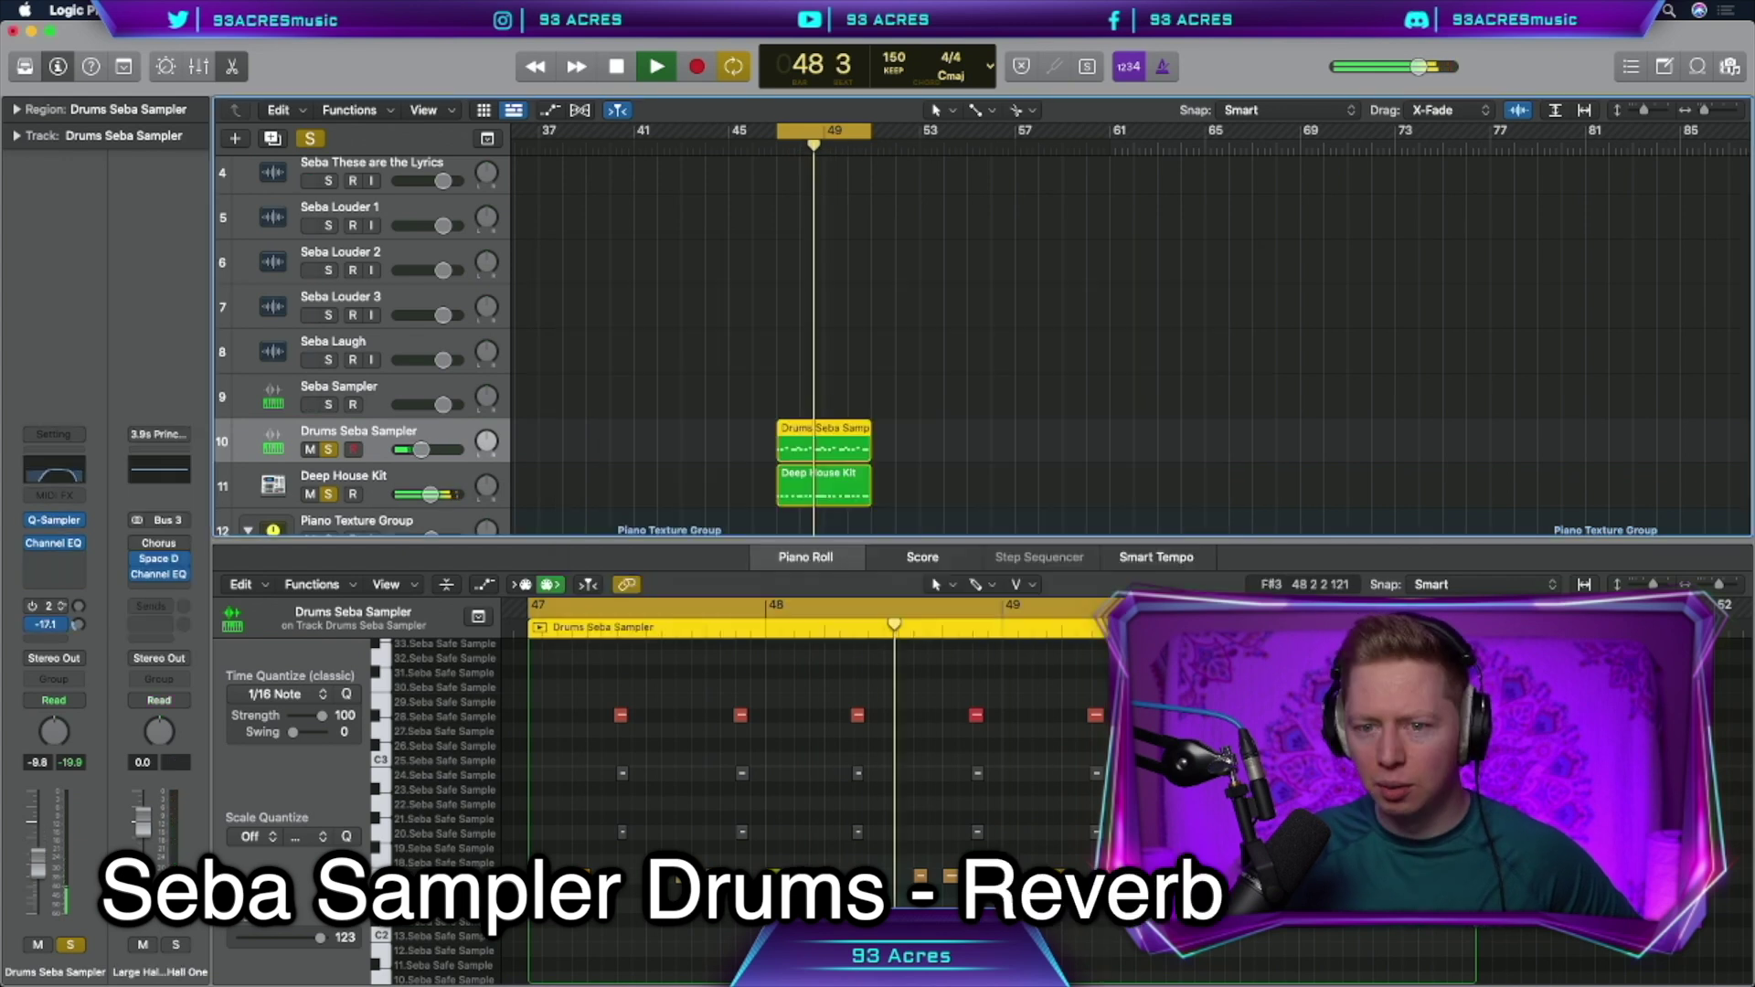
drag(80, 627, 89, 480)
drag(82, 555, 83, 587)
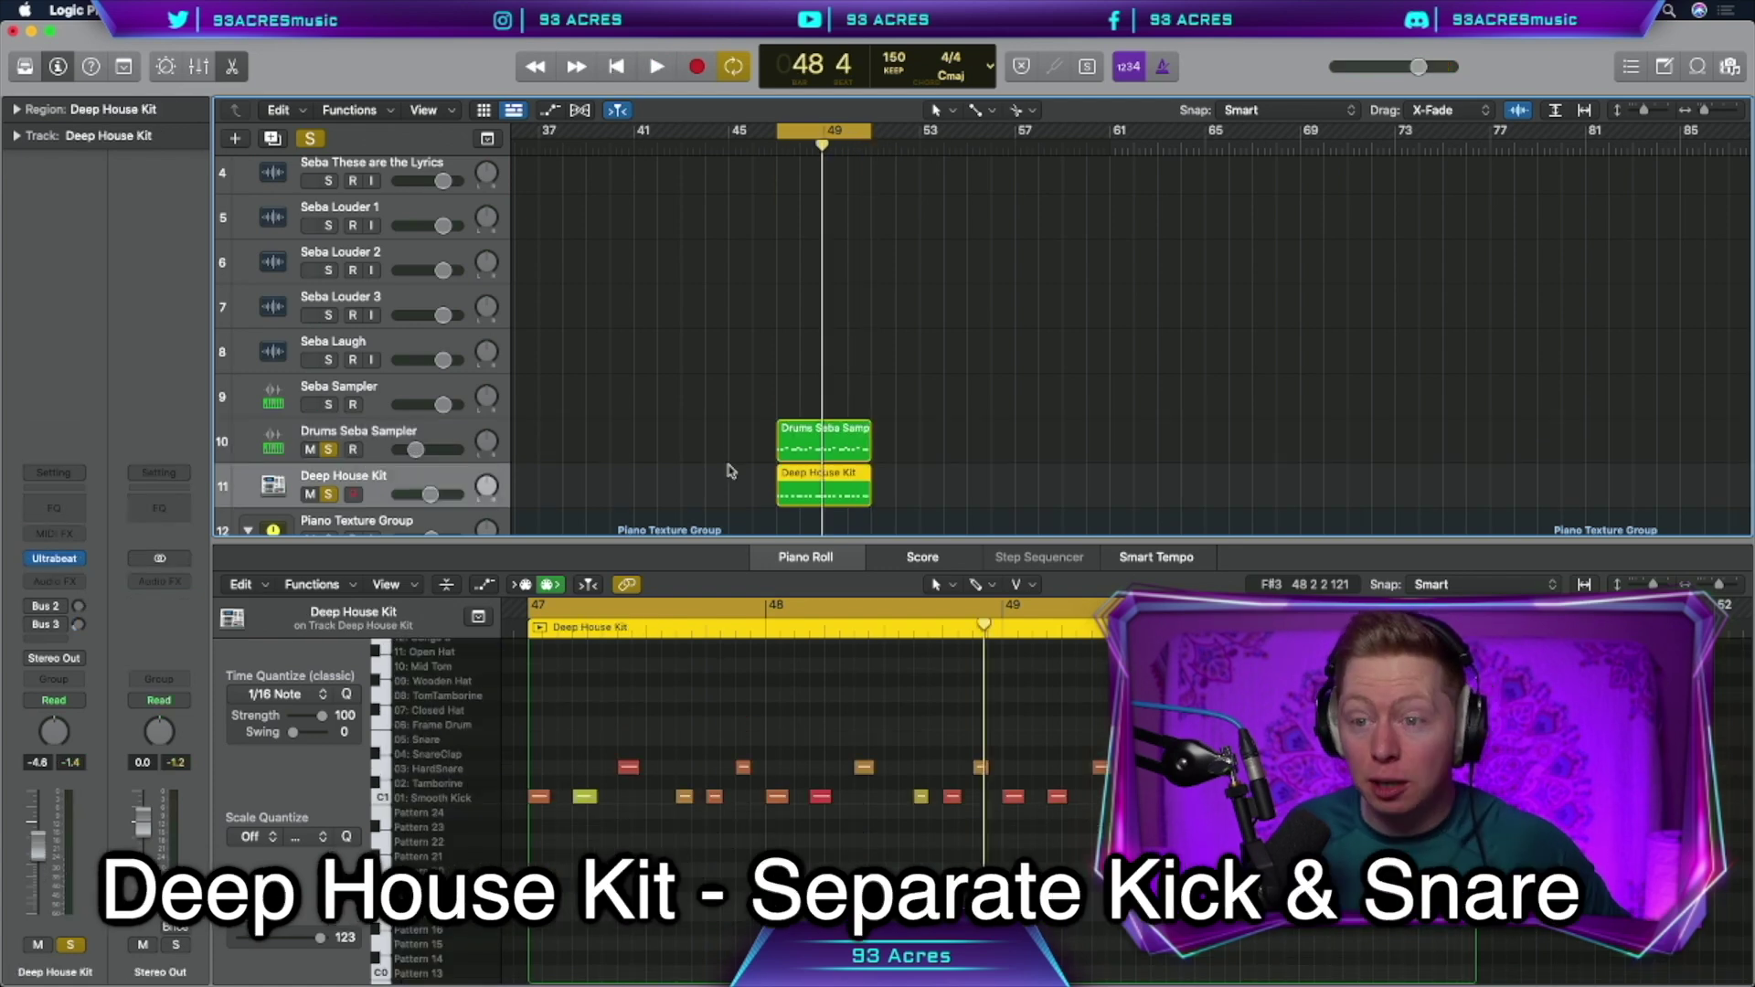
Duplicate the Deep House Kit track and copy its region there, separating snare and kick into tracks named Snare DHK and Kick DHK
key(super+d)
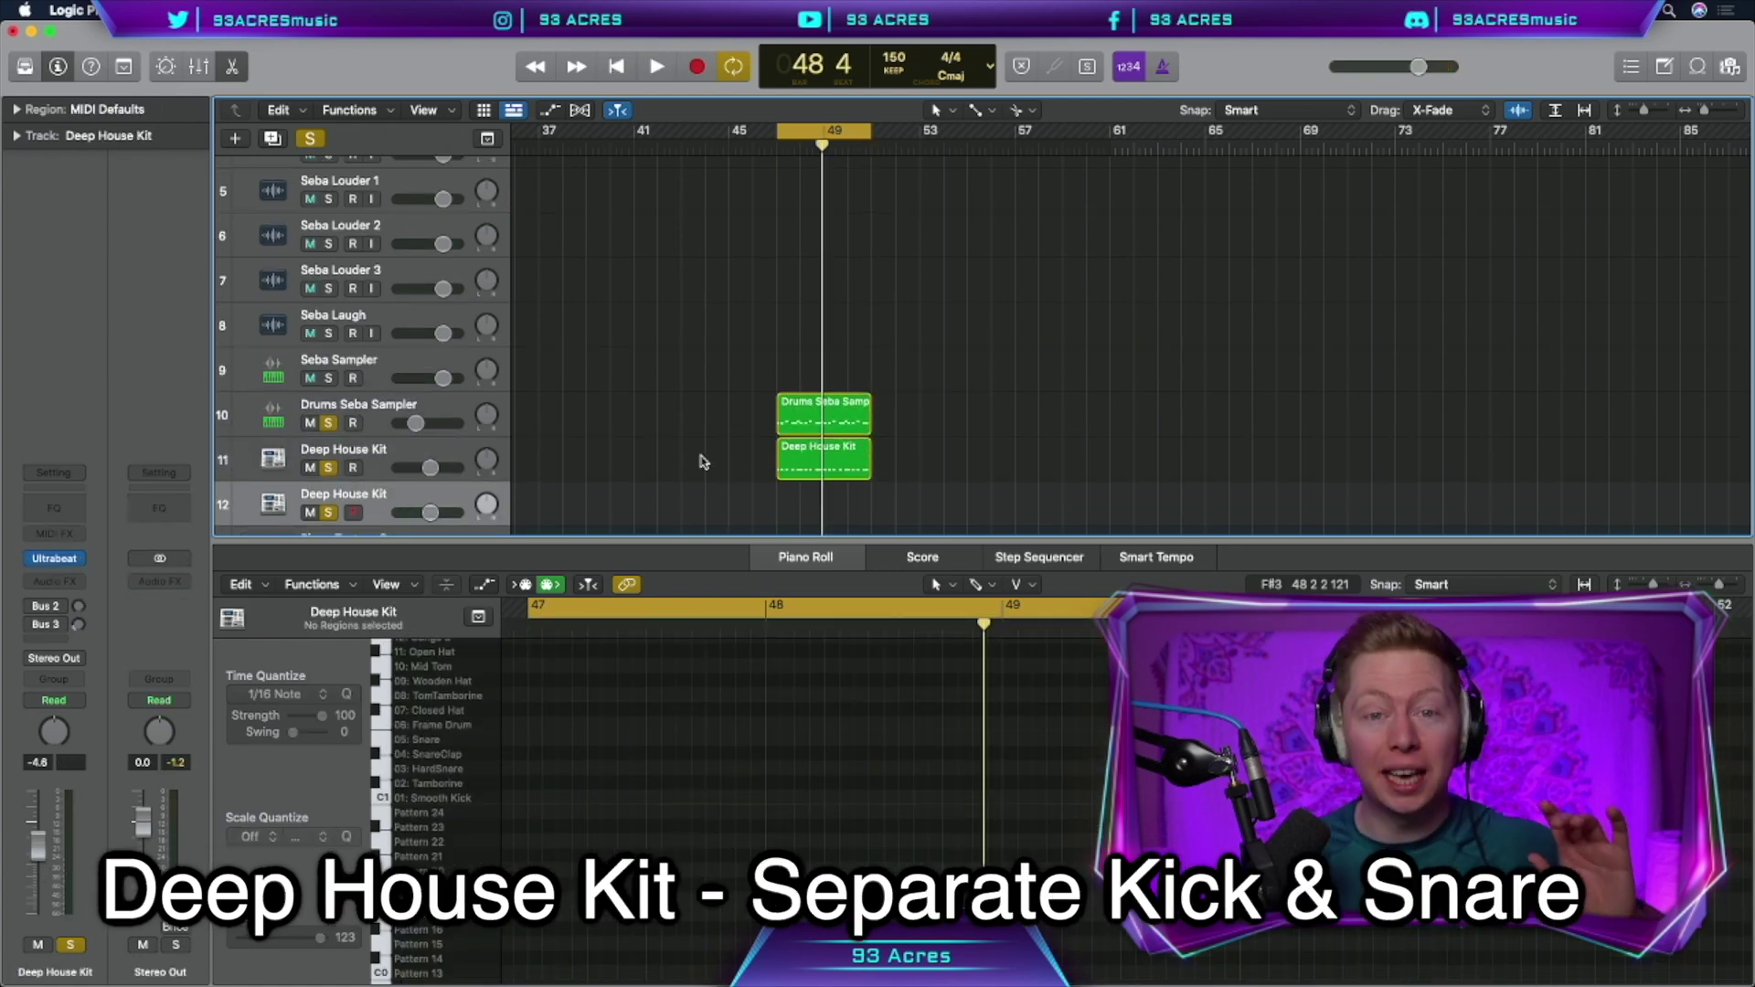
drag(805, 462, 807, 510)
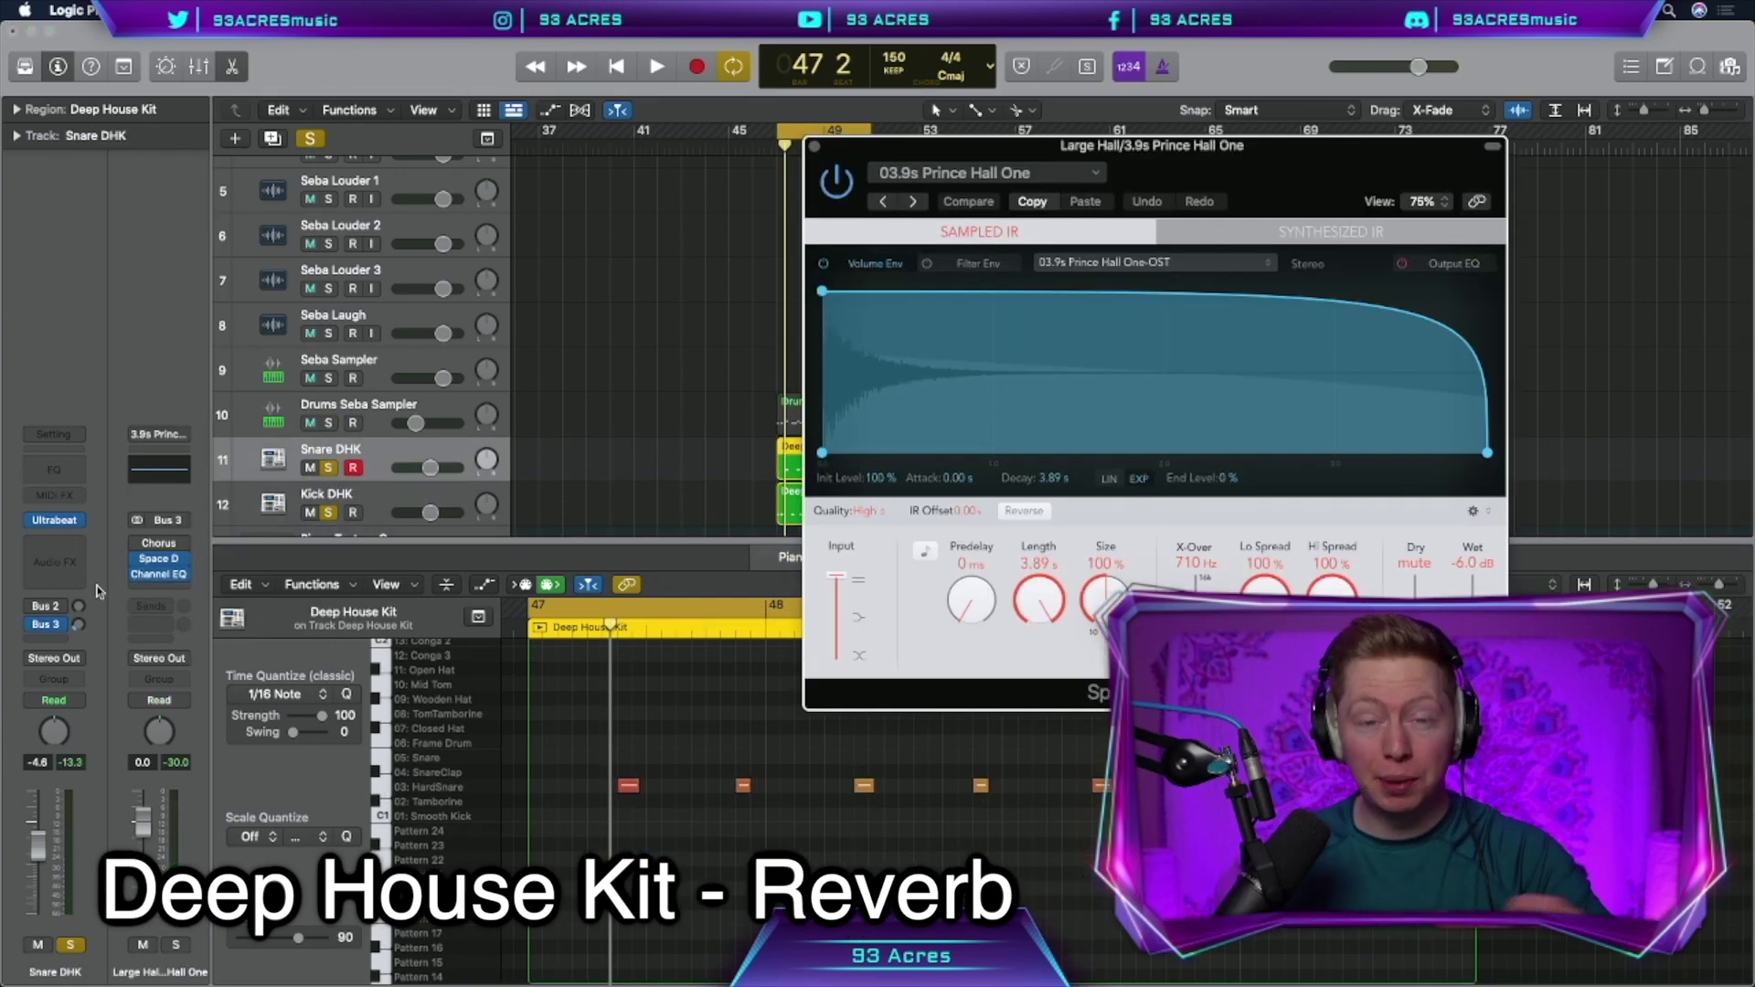
key(space)
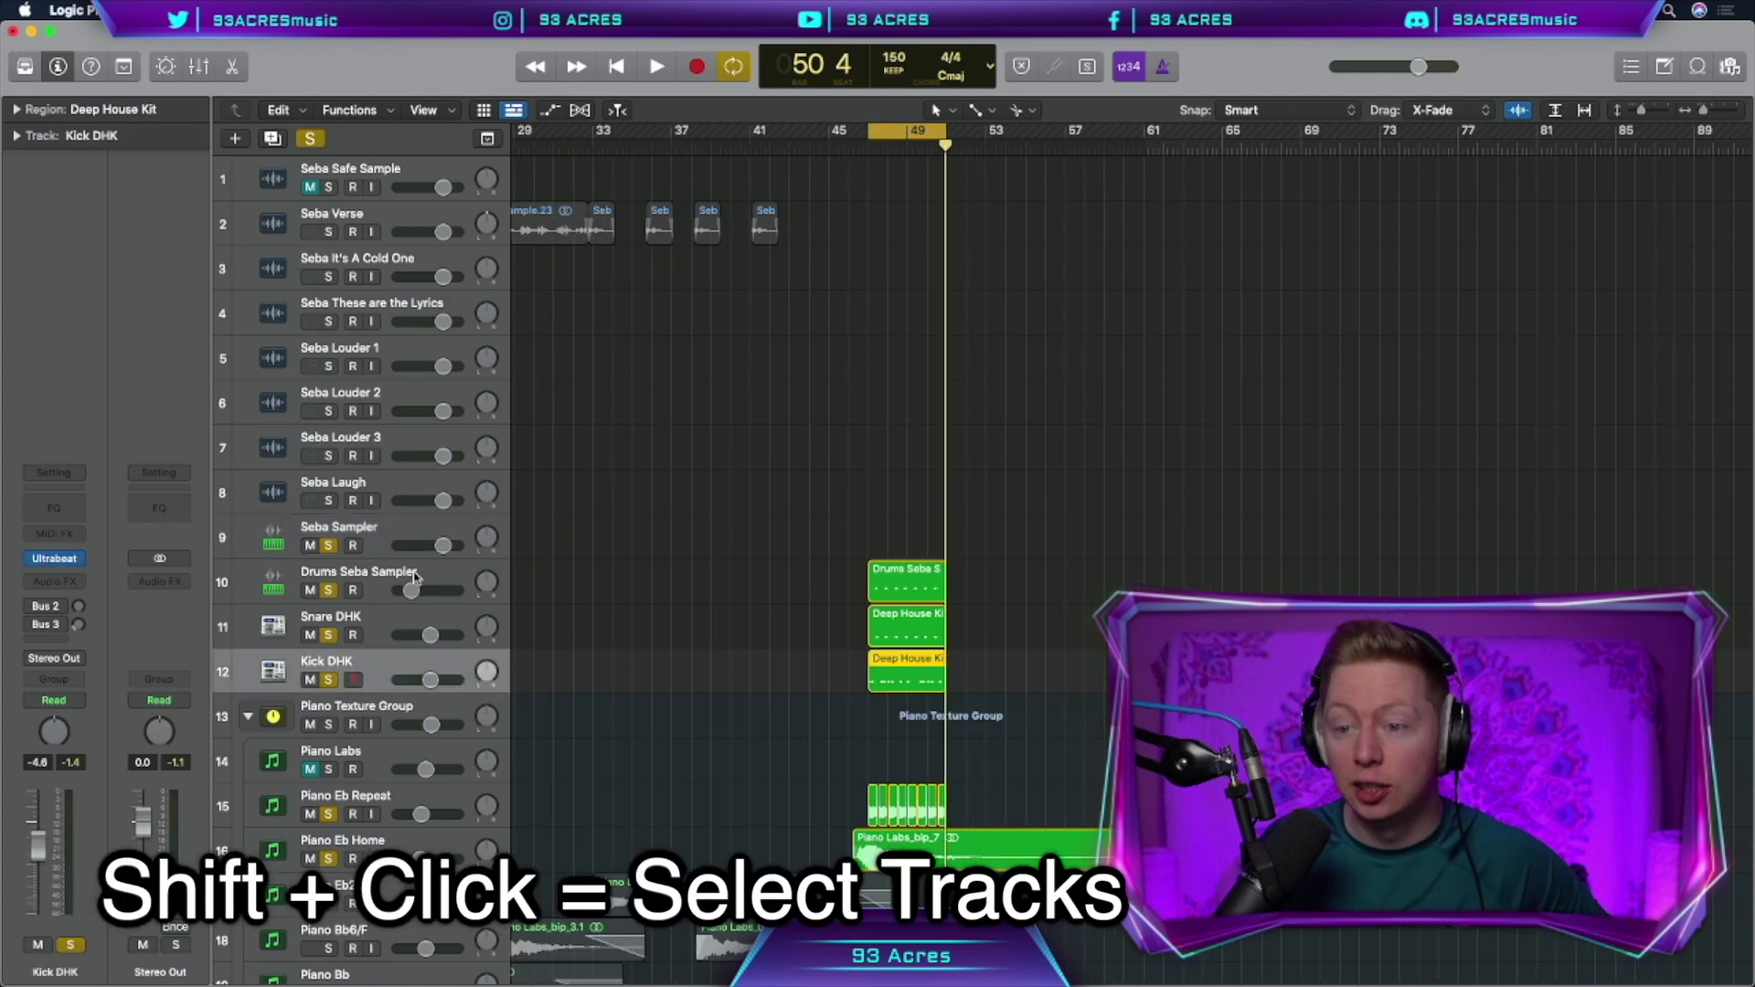
Combine the Drums Seba Sampler, Snare DHK and Kick DHK tracks into a summing stack named Drum Group and color the regions yellow
key(shift+super+g)
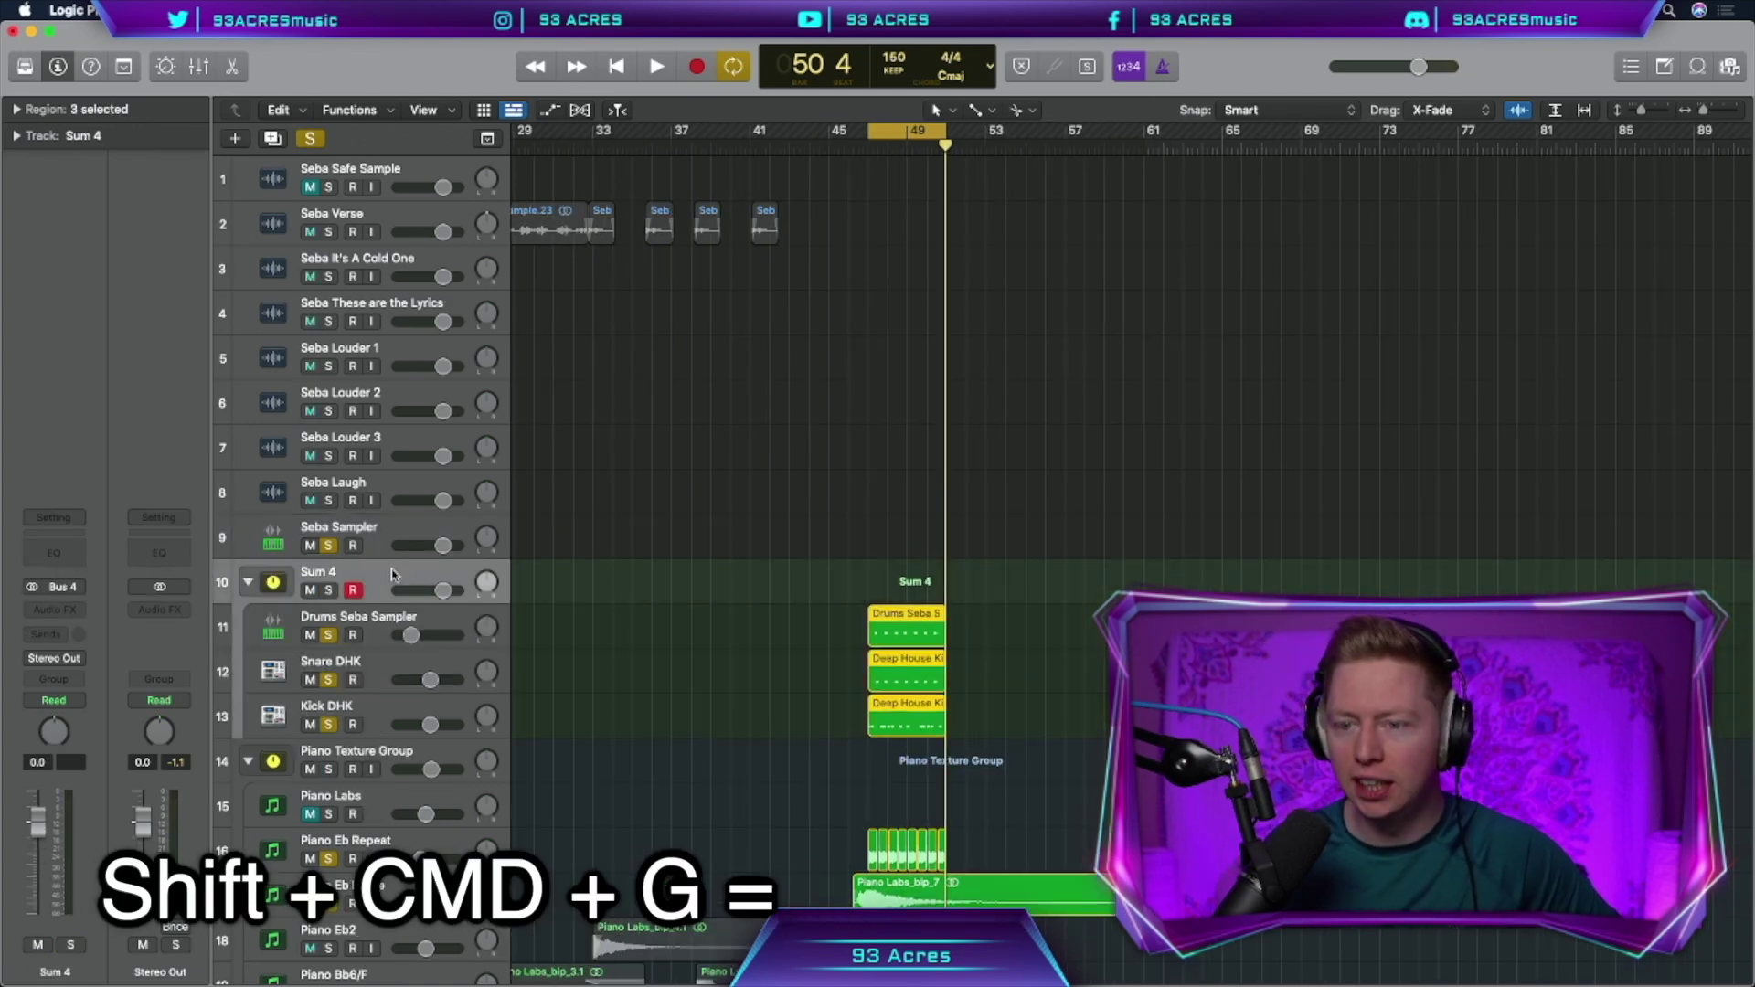
double_click(395, 573)
text(Drum)
key(alt+c)
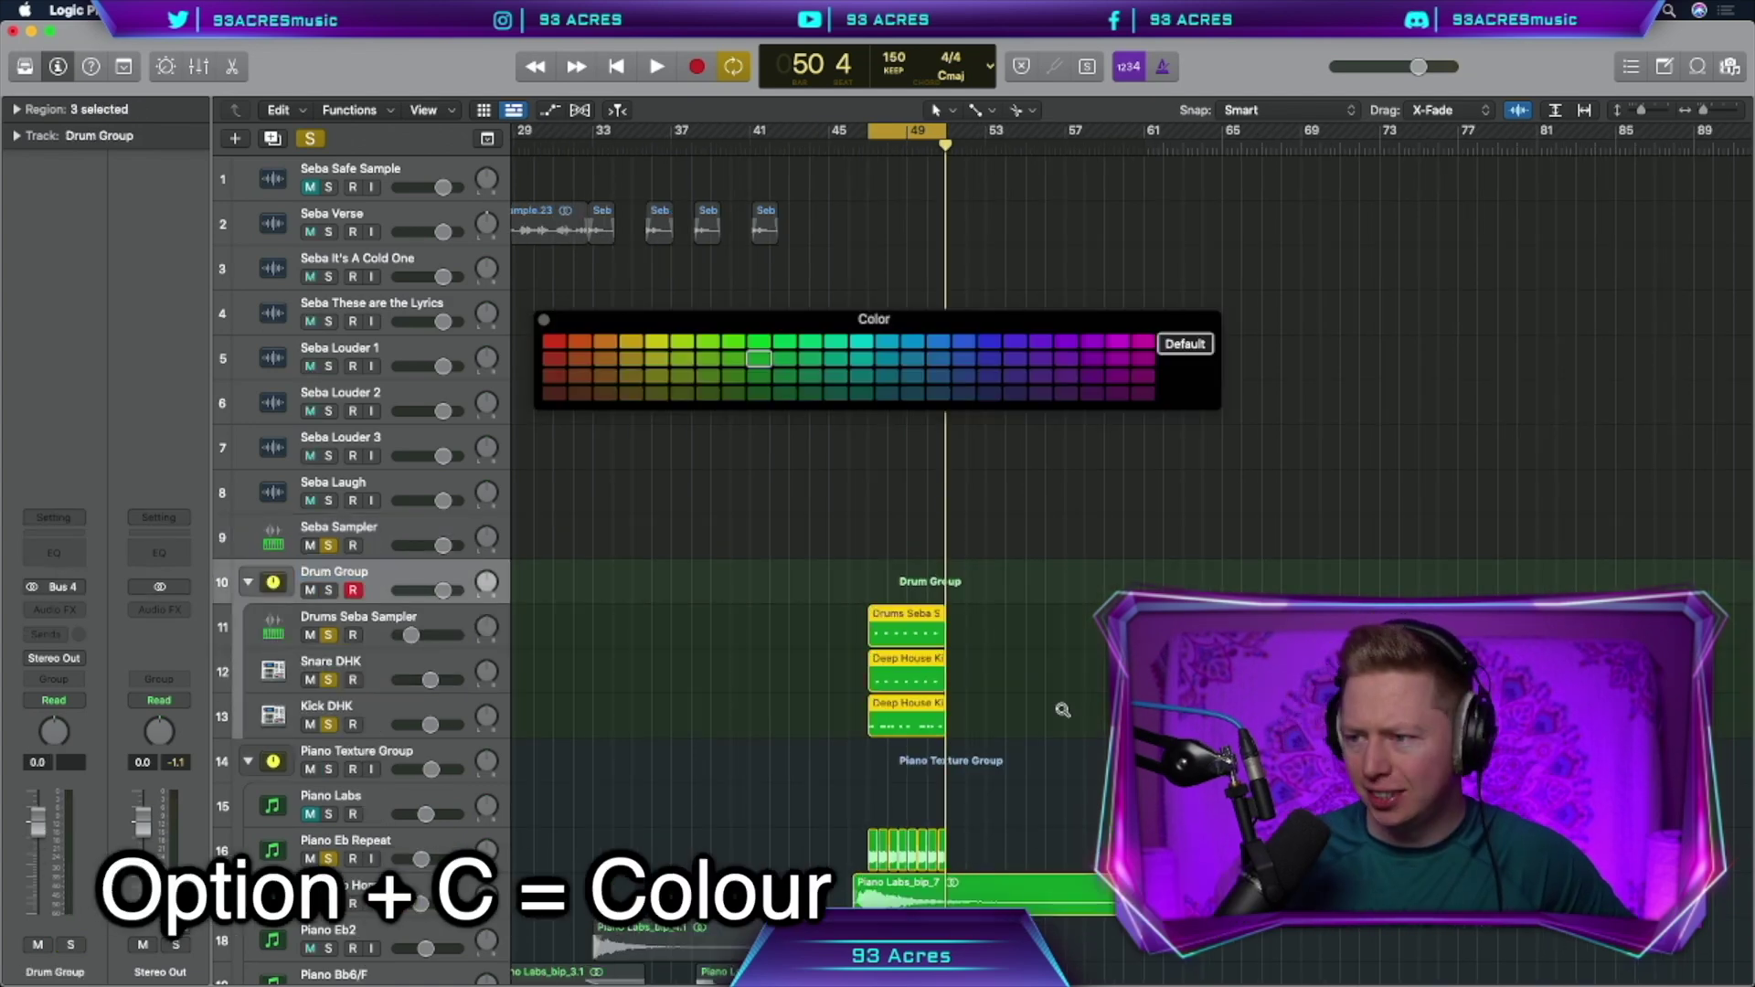
click(661, 344)
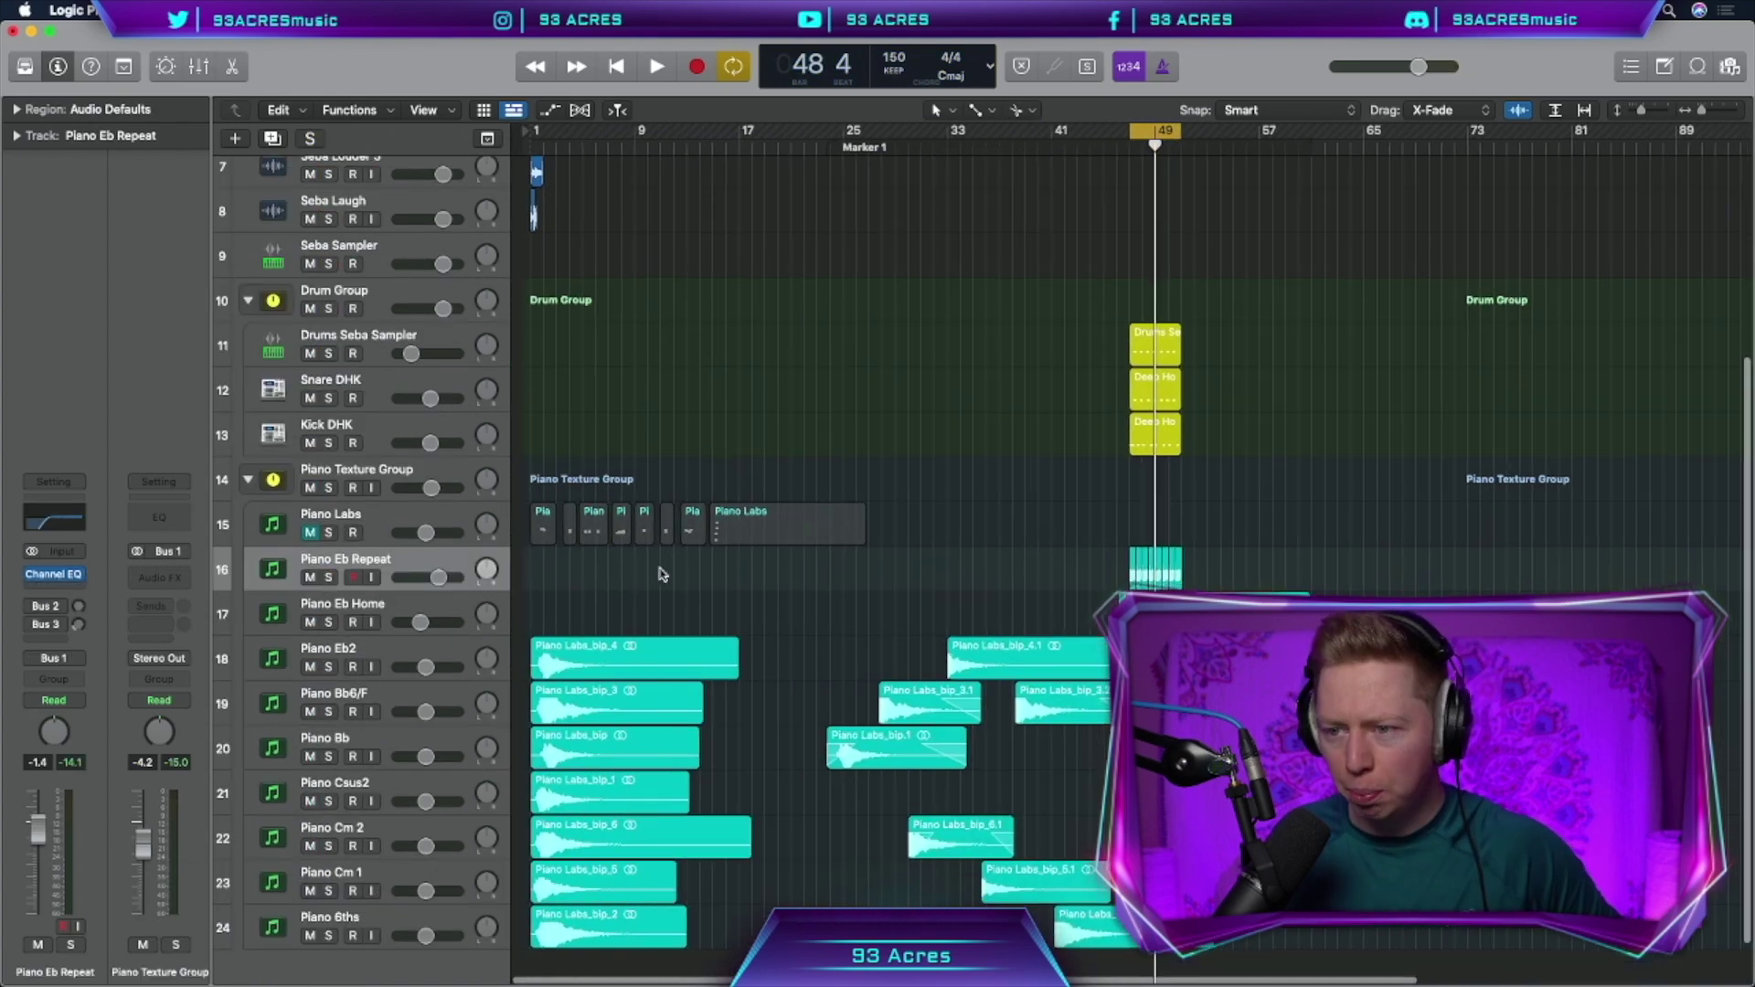
Duplicate the Piano Eb2 track, trim its copied region to a slice starting at bar 48, and move the track below Piano Eb Repeat
scroll(658, 571, down, 2)
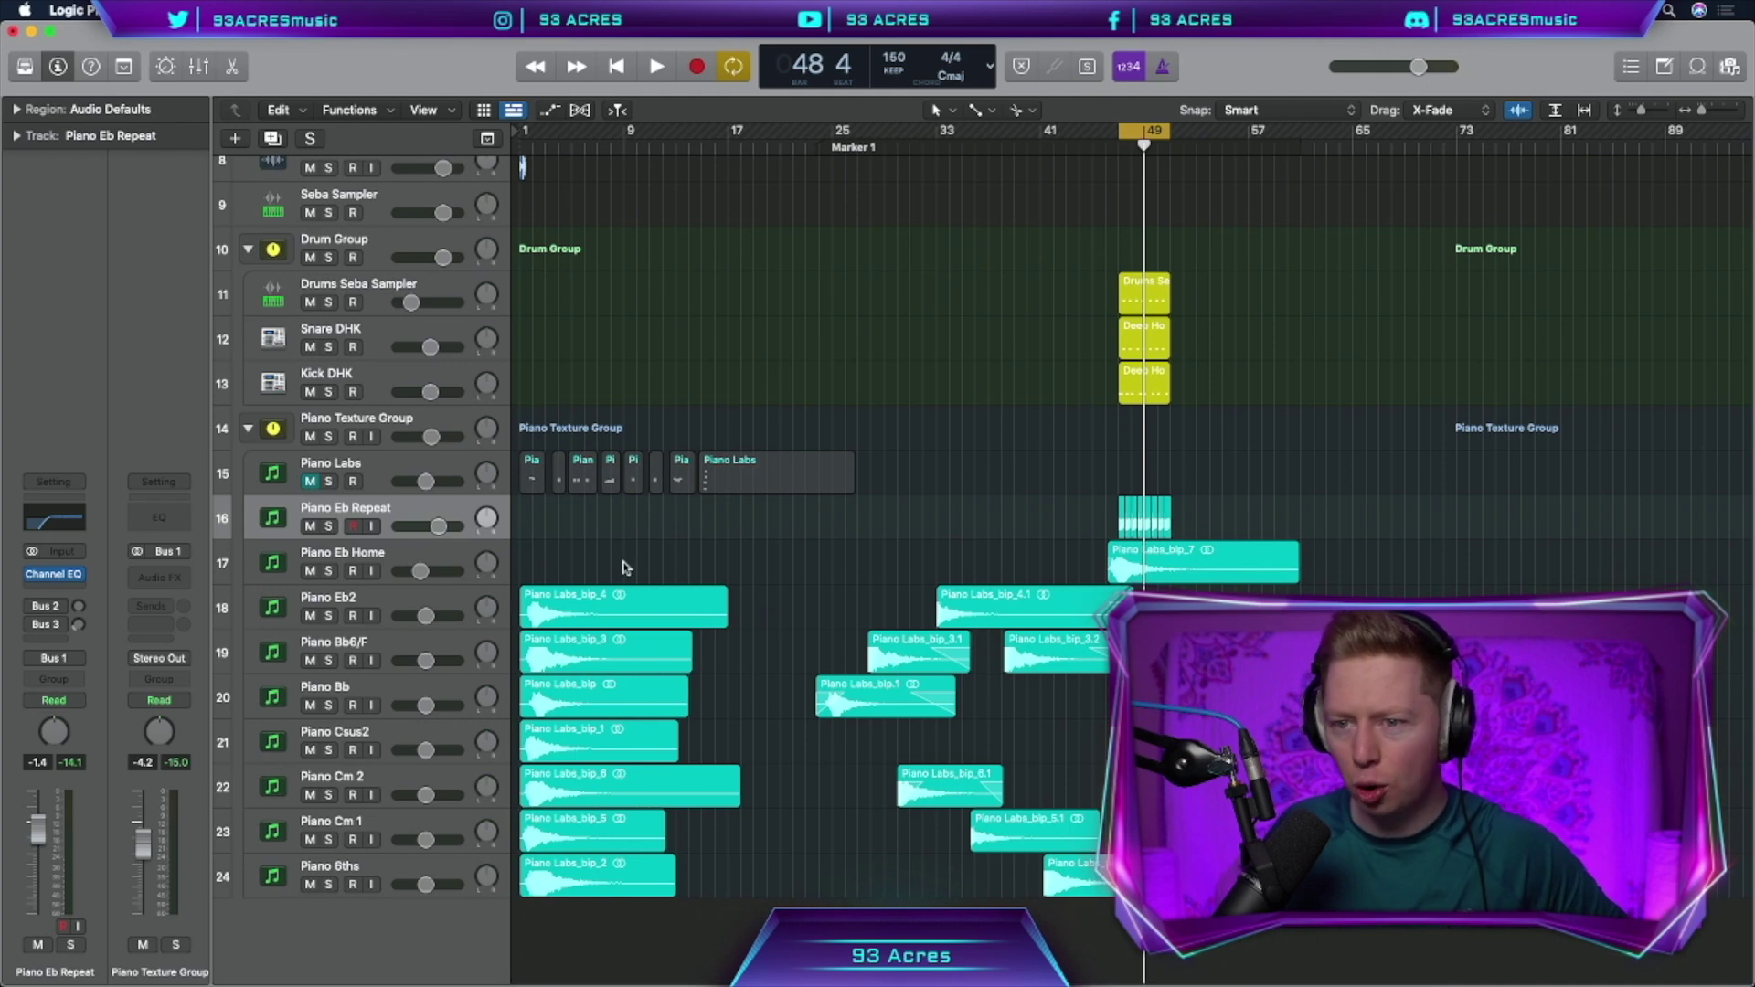
key(super+d)
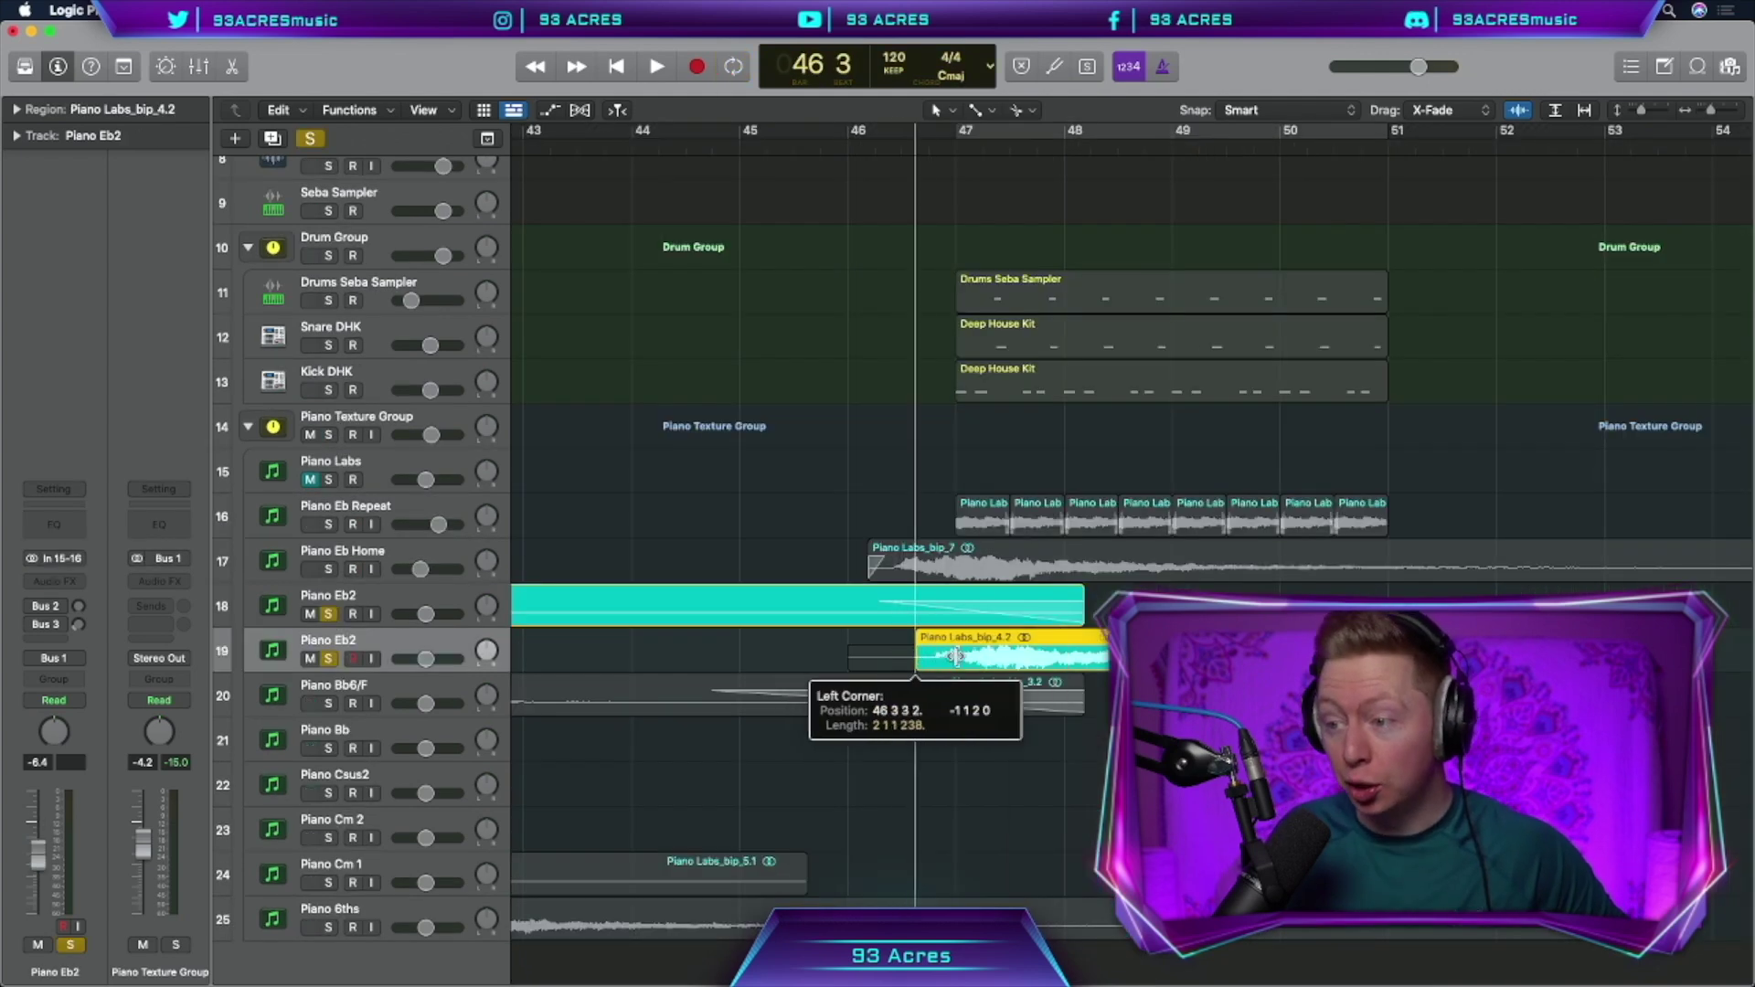
drag(921, 608, 1078, 608)
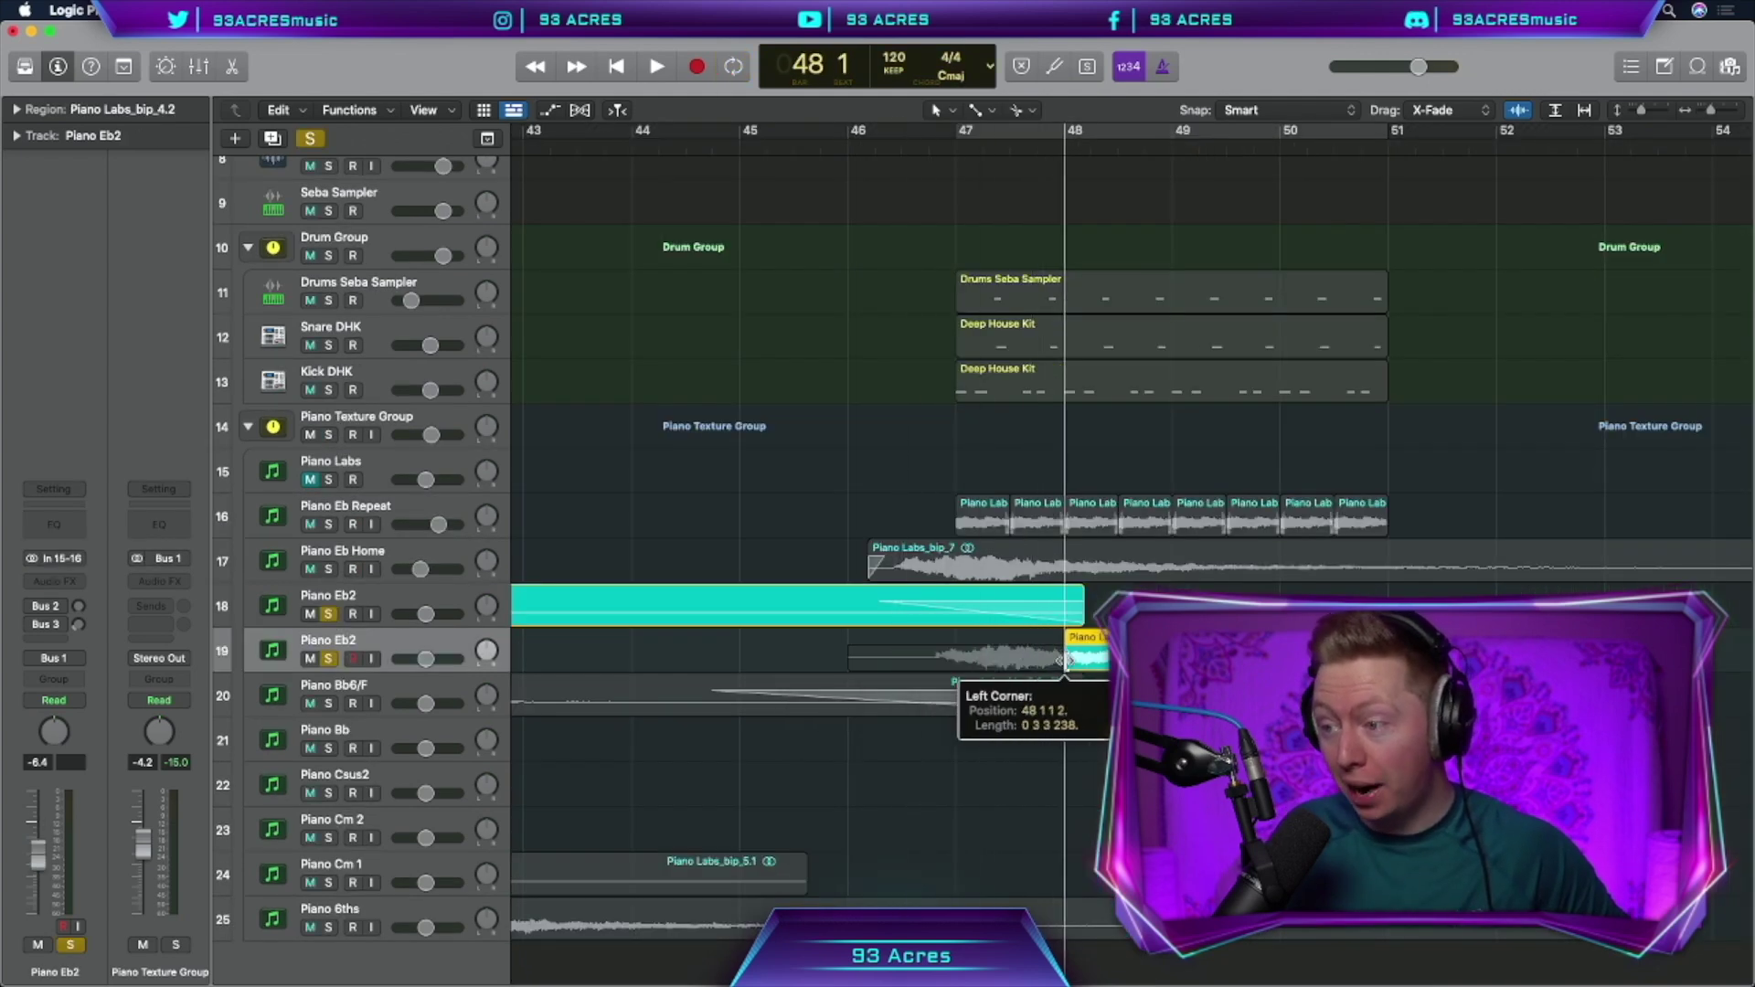
drag(388, 642, 331, 528)
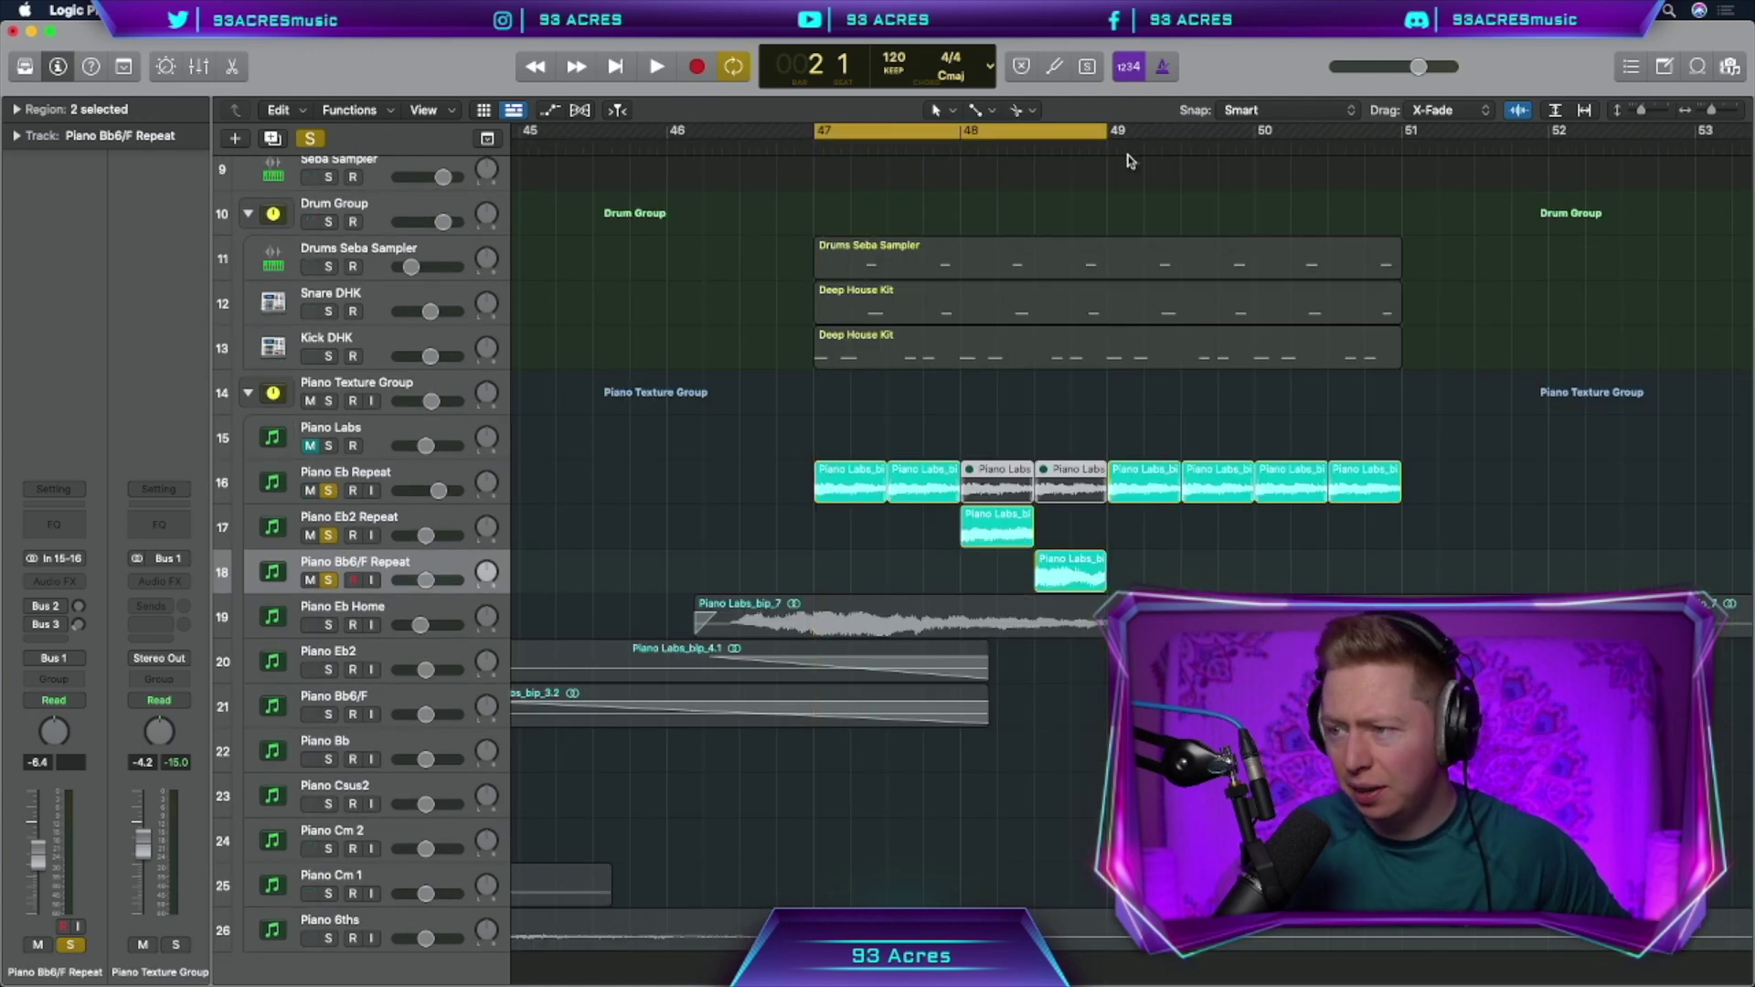
Play through the chord change, duplicate the Piano 6ths track and copy its first region onto the duplicate
key(space)
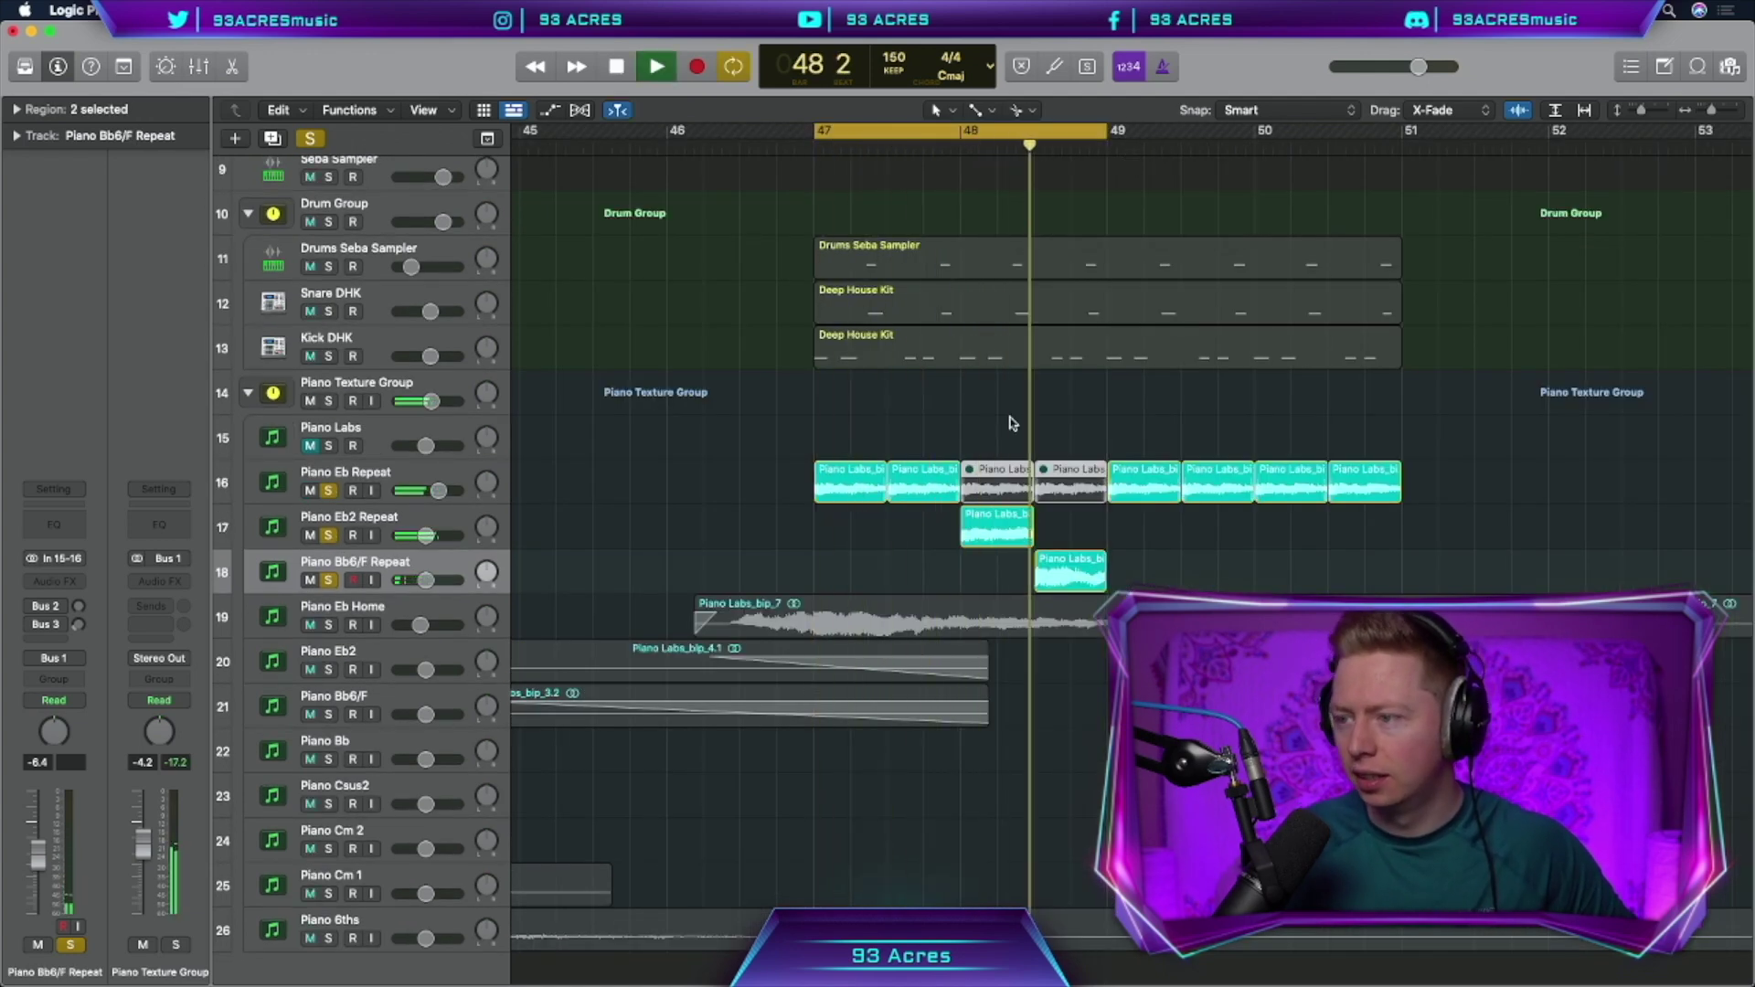
key(space)
scroll(1012, 423, down, 5)
scroll(1012, 423, left, 3)
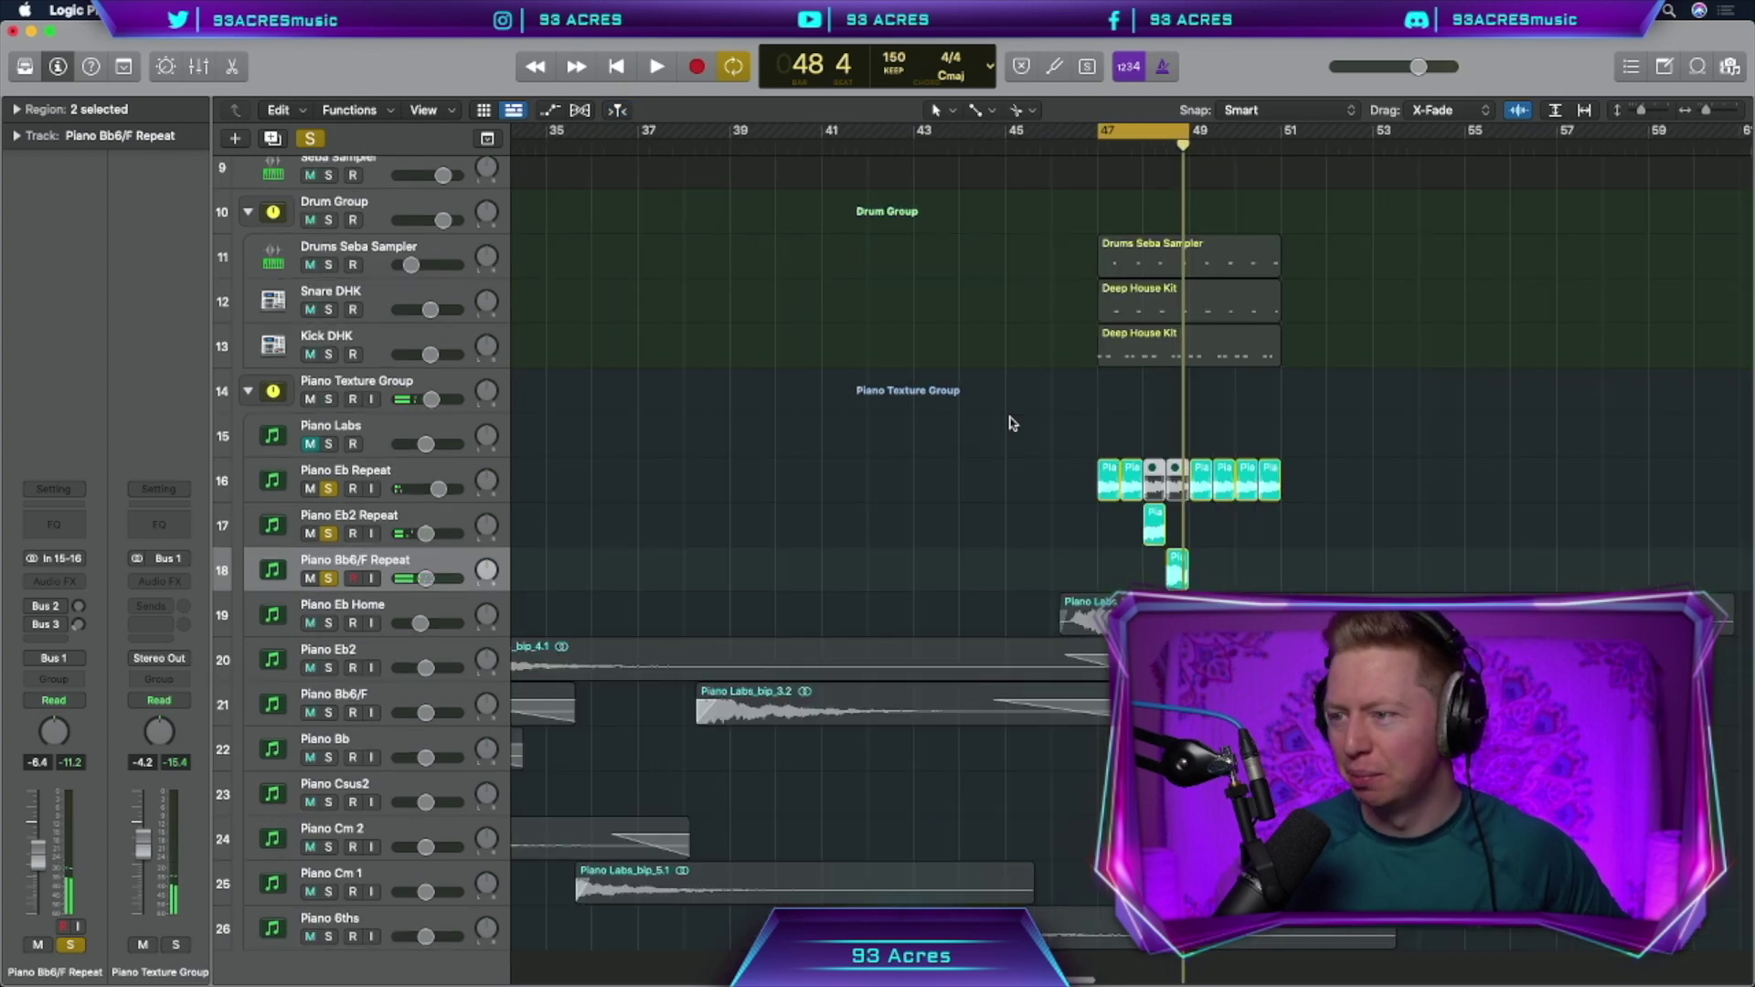
scroll(1012, 422, down, 2)
scroll(1013, 423, down, 3)
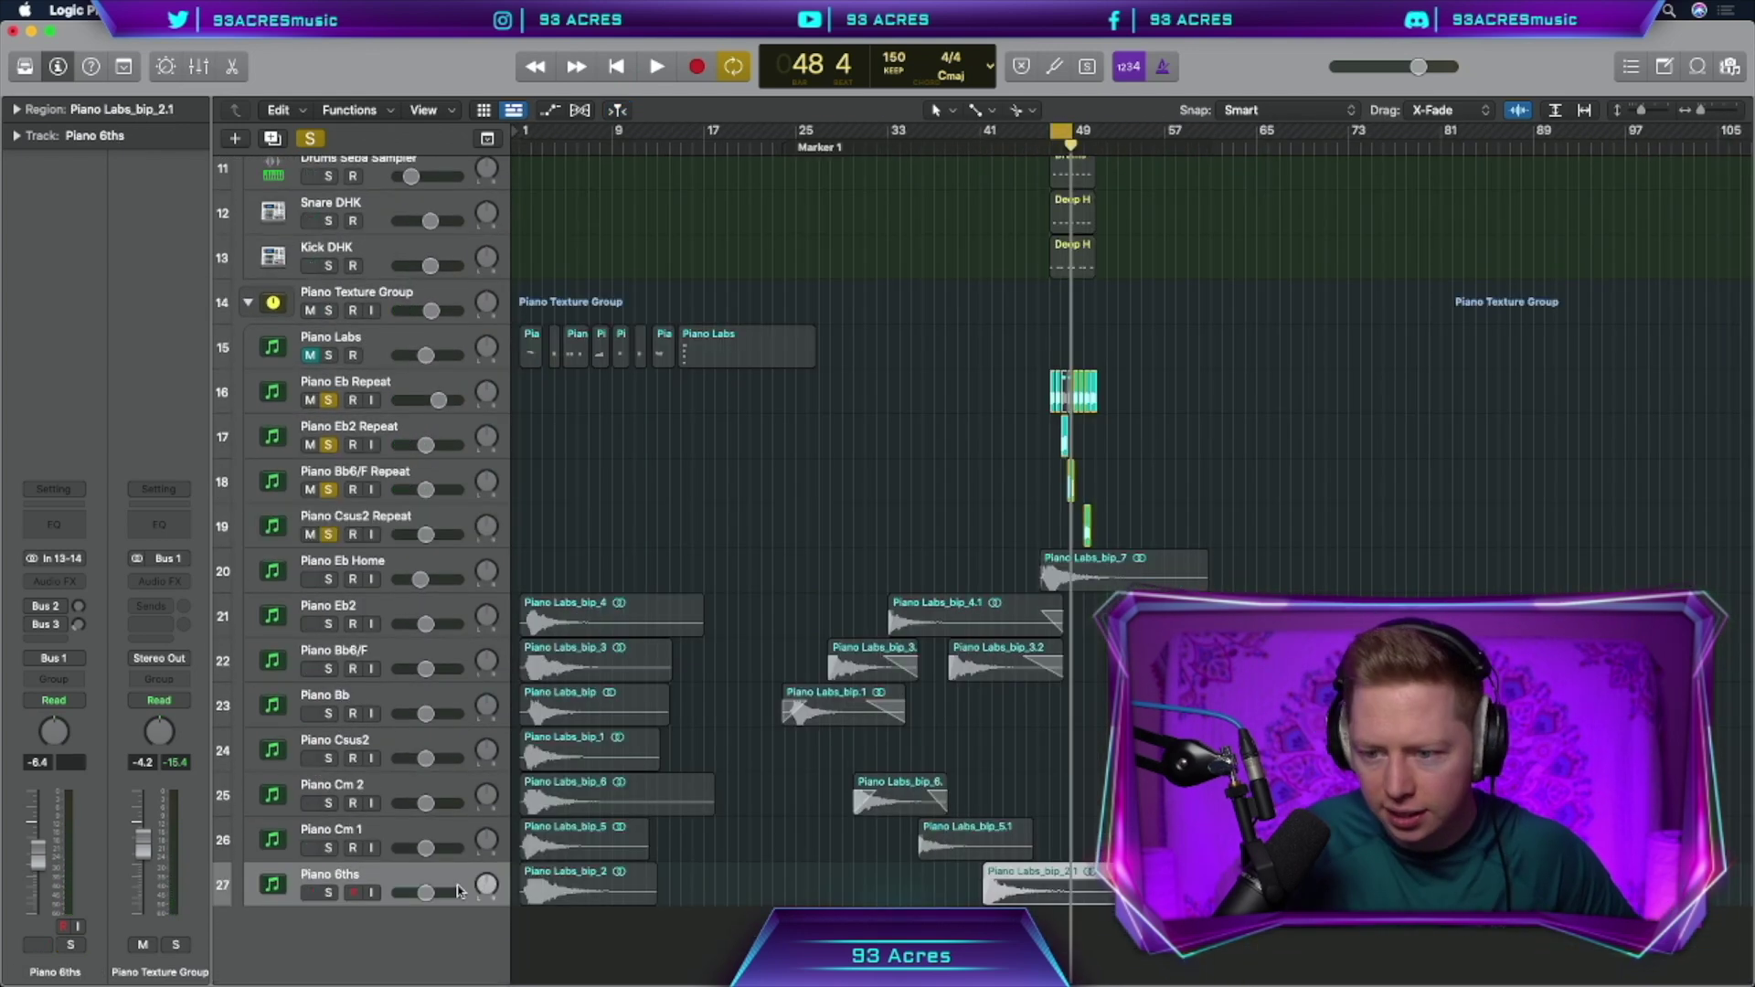
key(super+d)
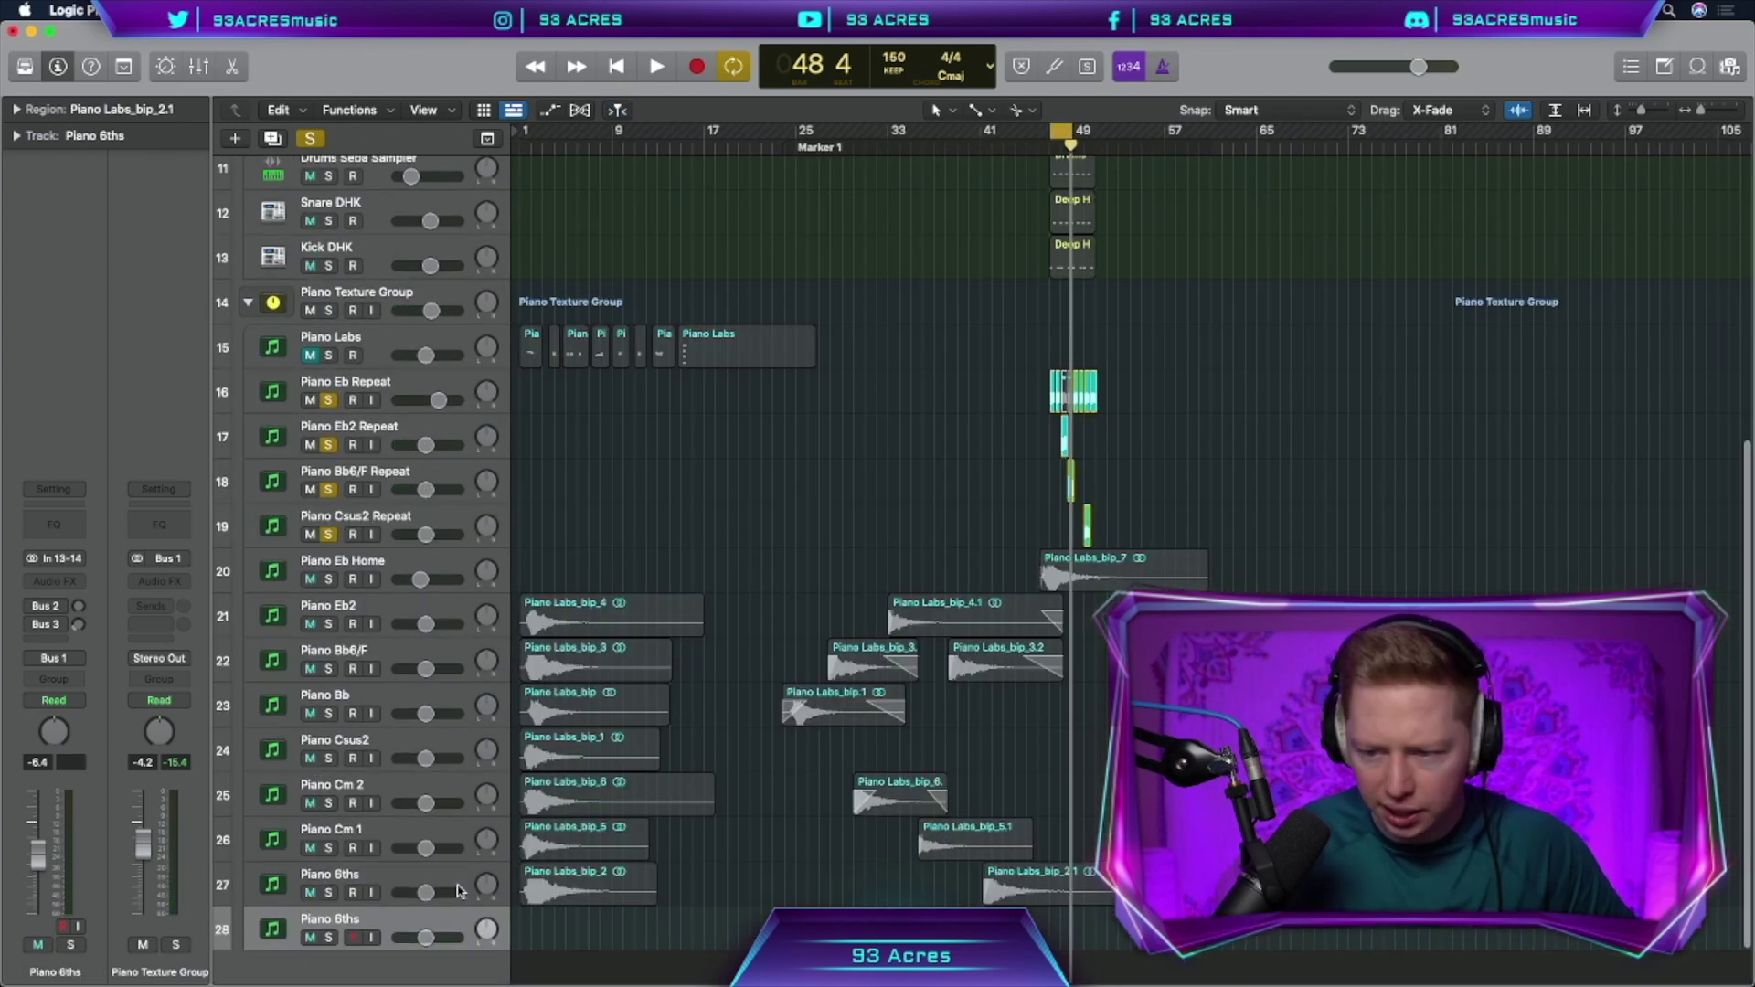
drag(552, 900, 552, 939)
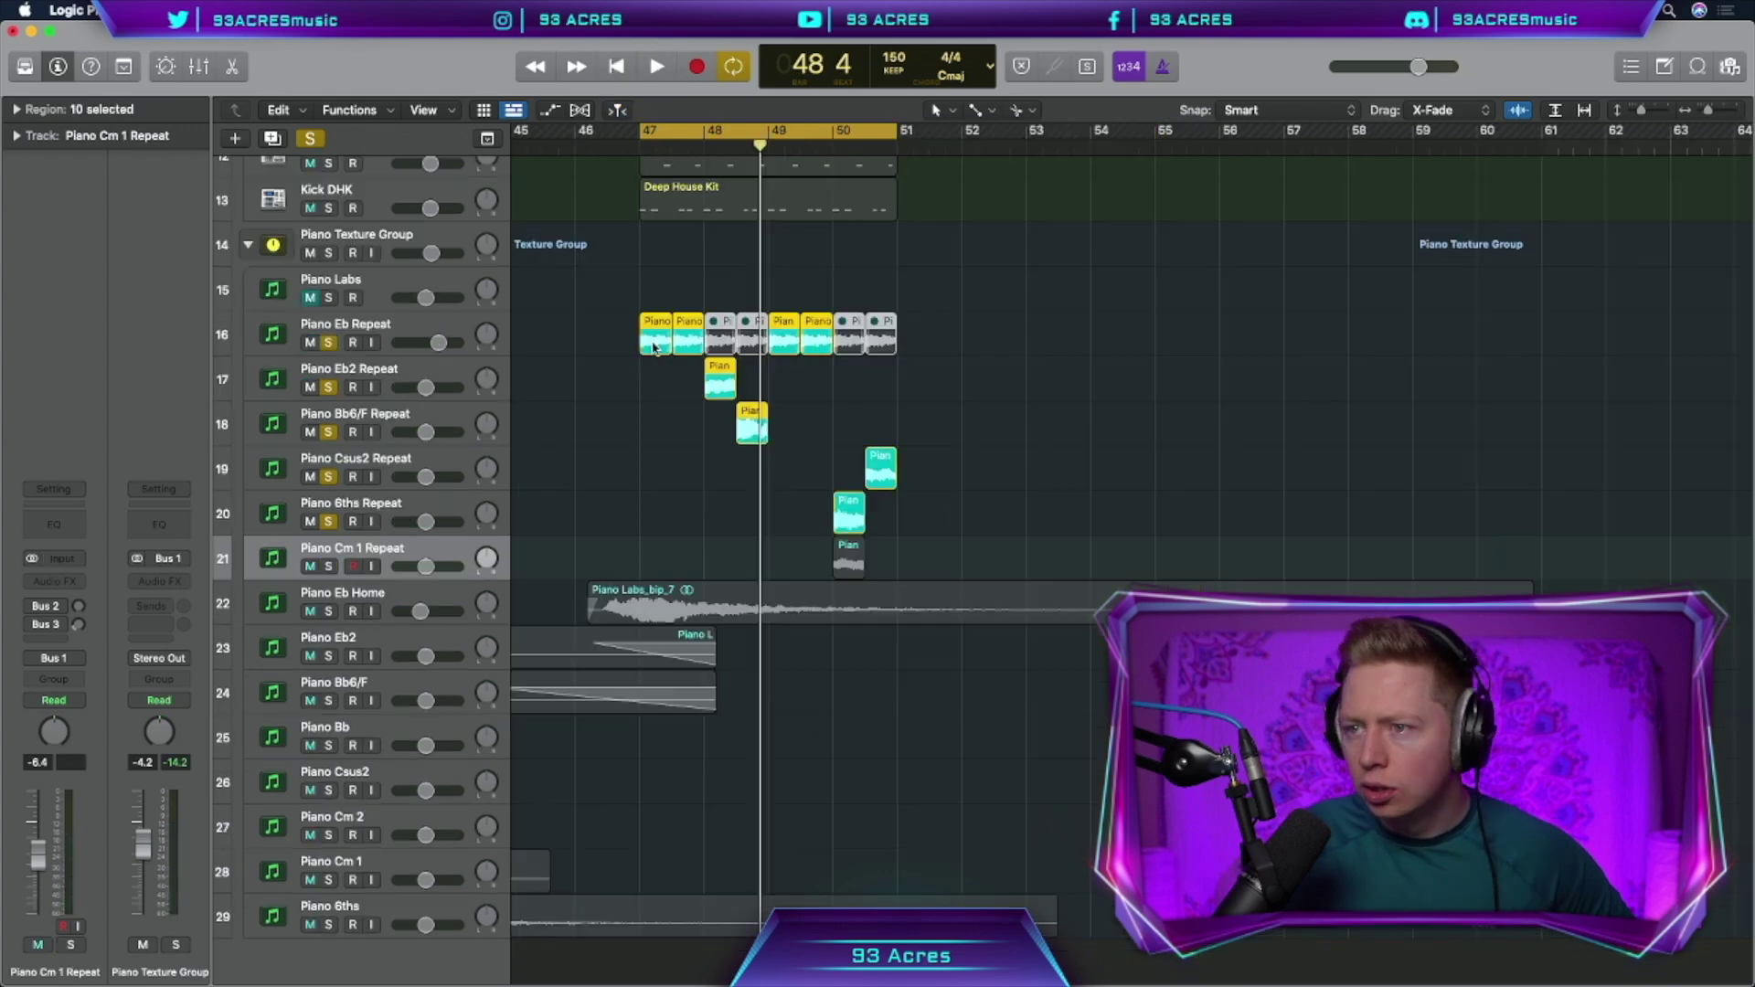
Copy the piano chops from bars 47 to 51 so they repeat at bar 51, and repeat the three drum regions after themselves
drag(661, 346, 913, 347)
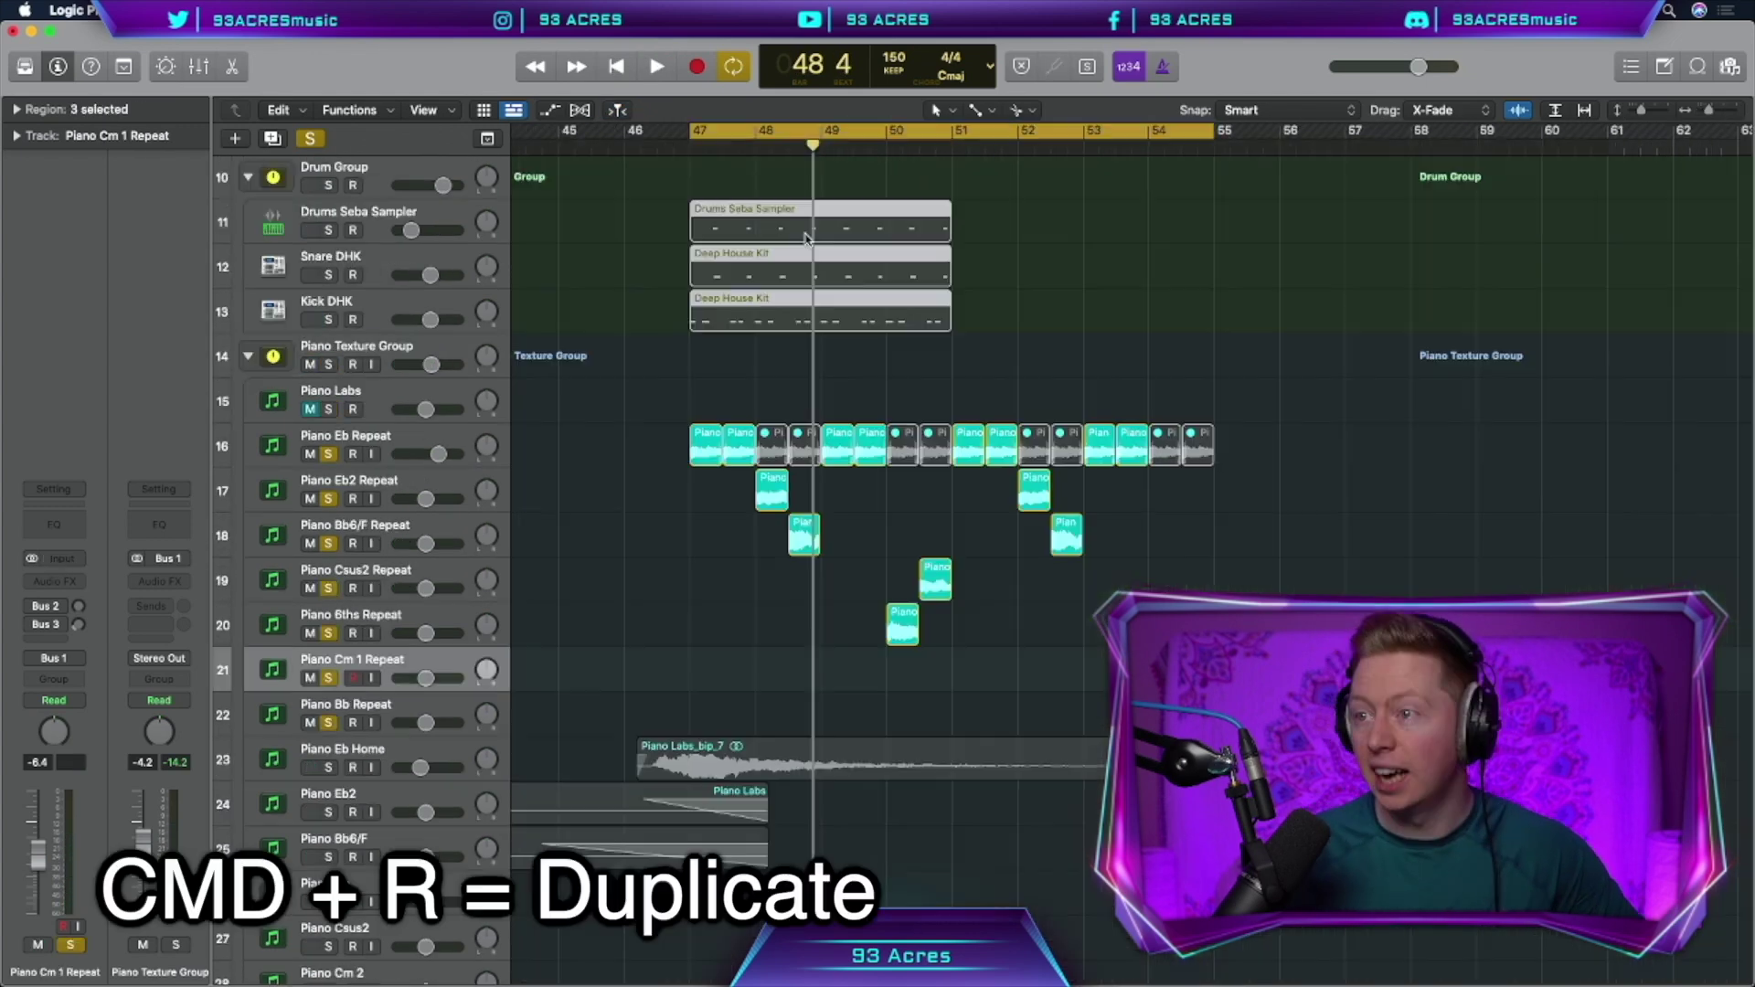
key(super+r)
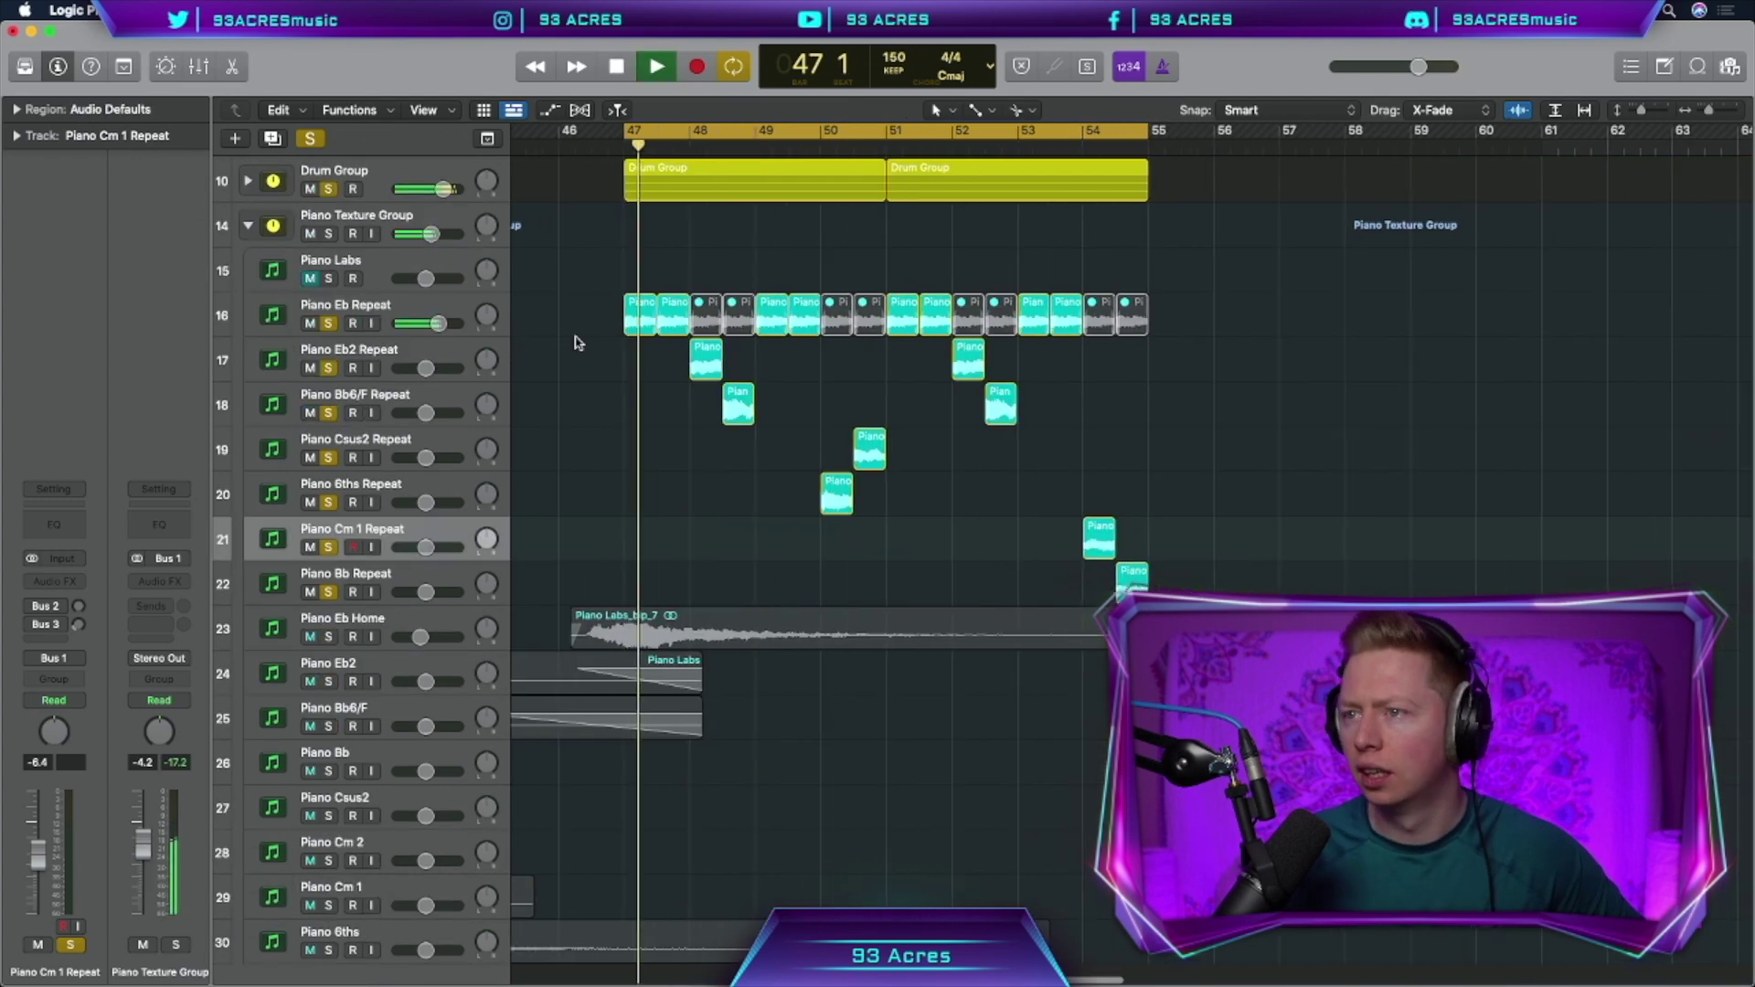
Lower the Drum Group's volume to -7.2 dB during playback
drag(444, 189, 426, 189)
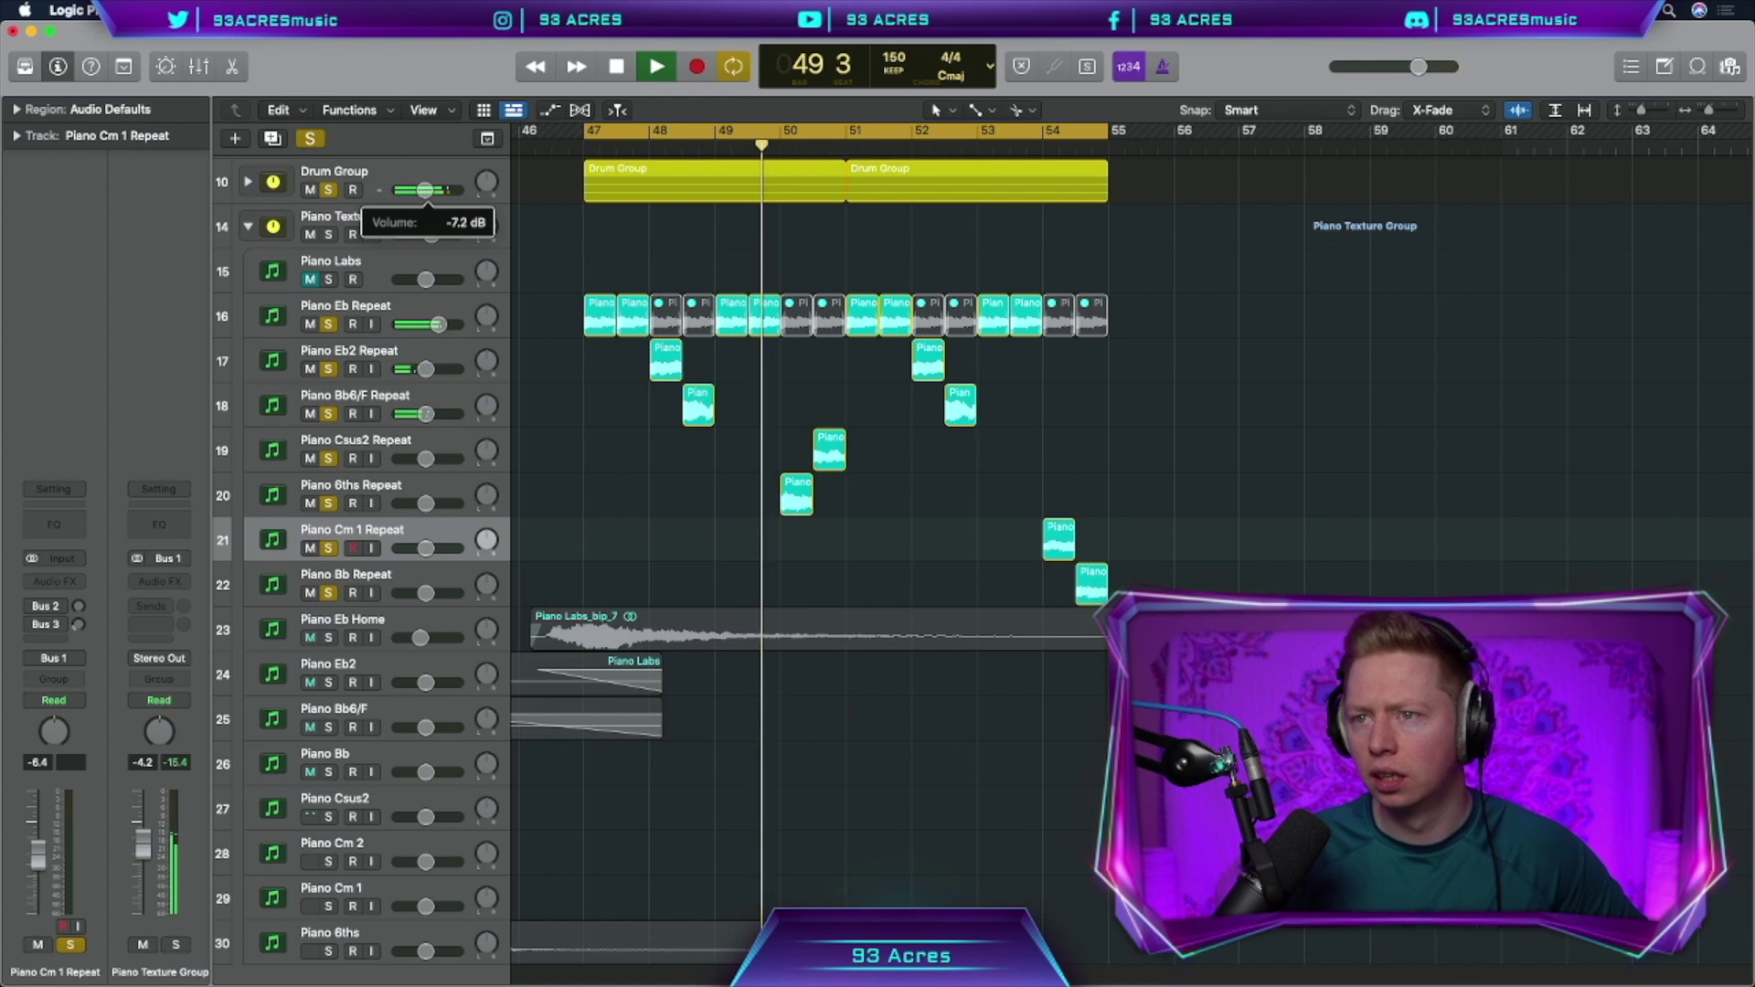
click(247, 182)
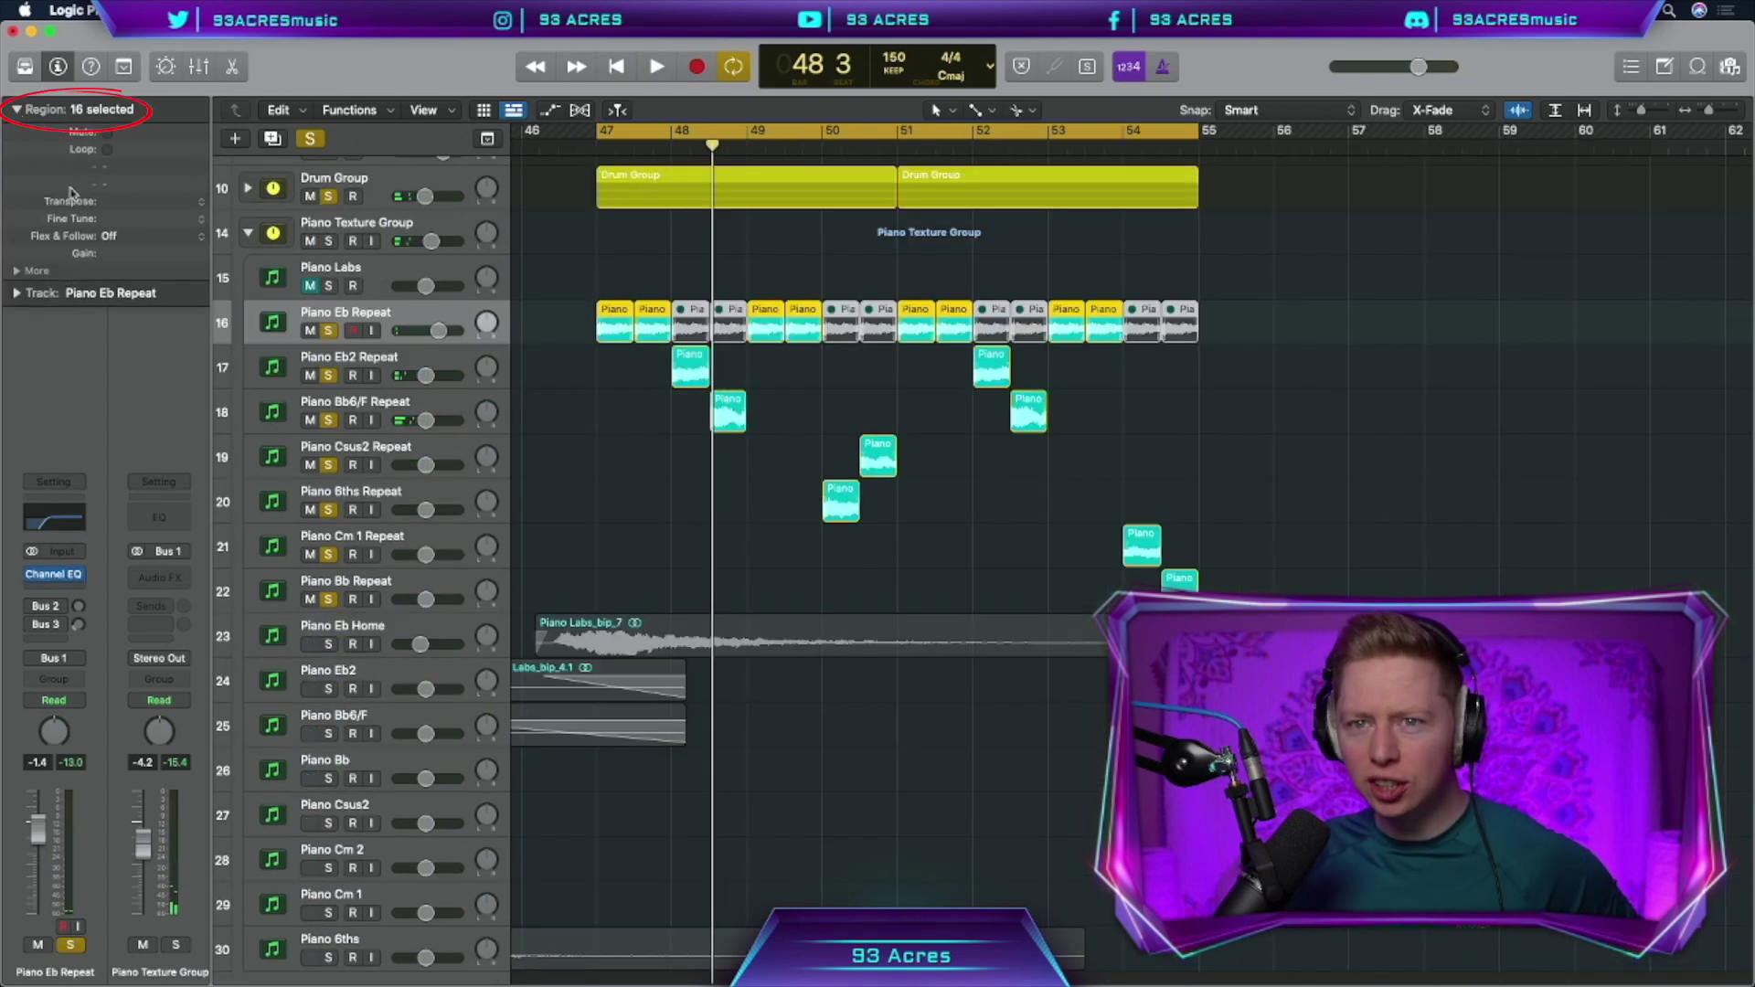
Reverse the regions on every piano chop track from Piano Eb Repeat through Piano Bb Repeat and play them back
click(14, 271)
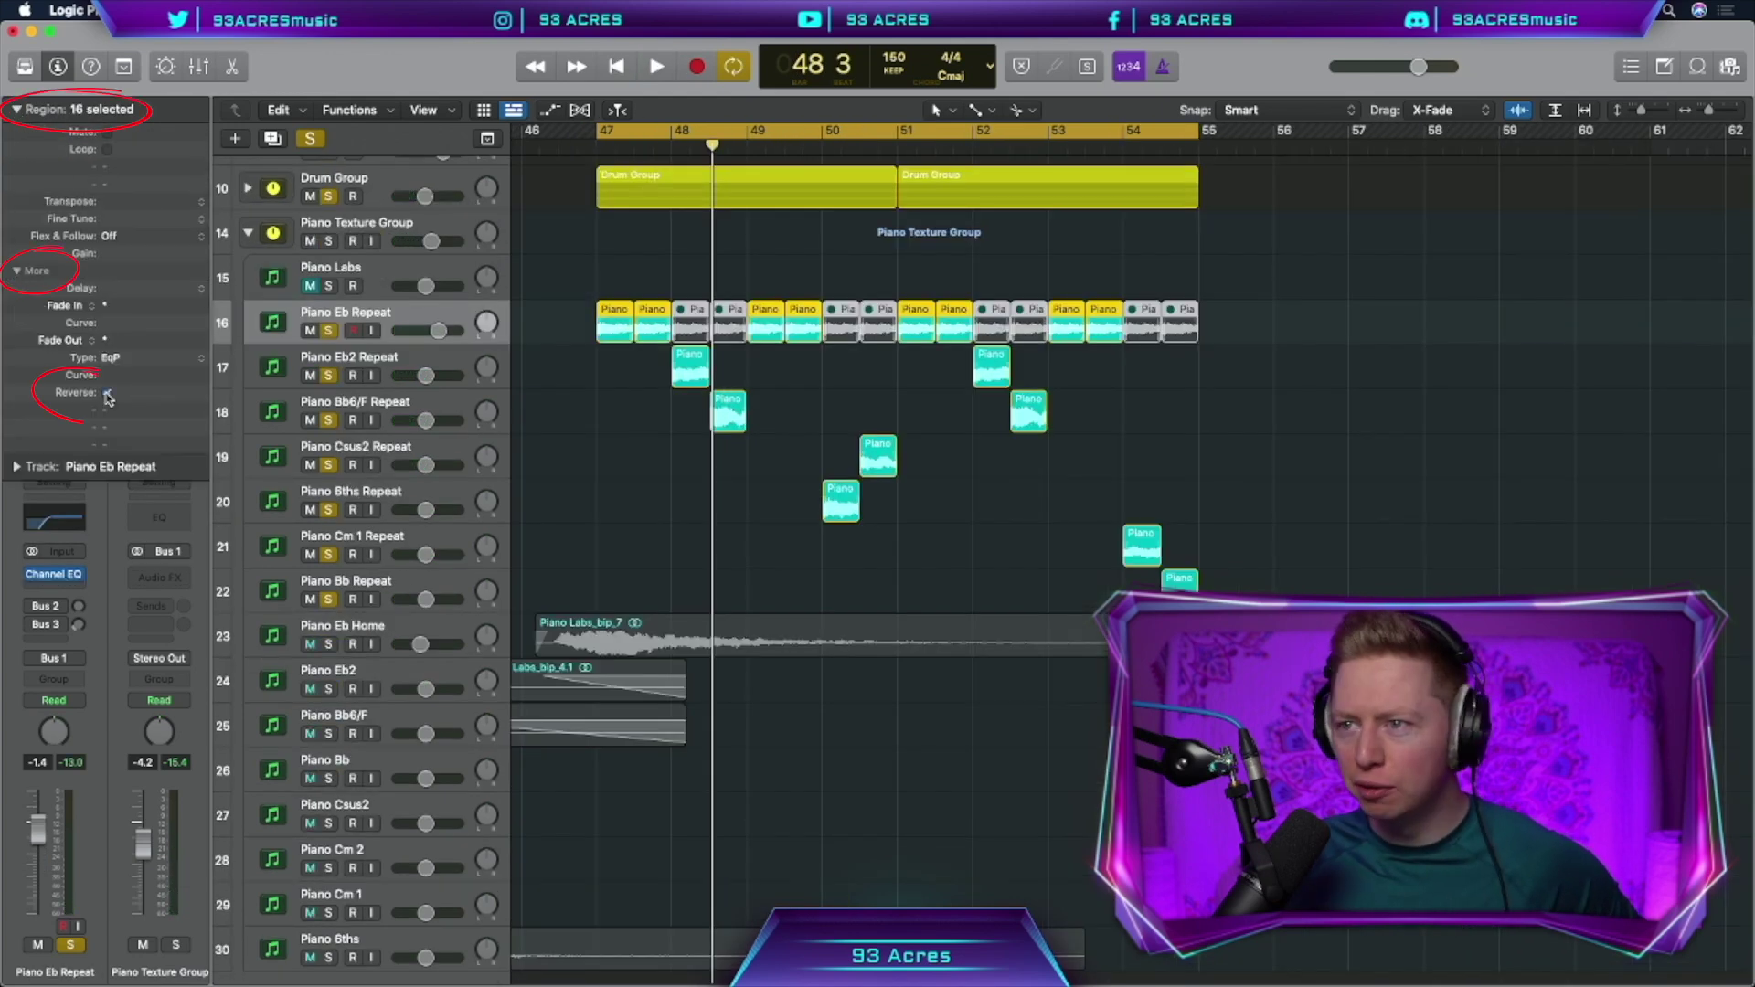
key(Down)
key(Down)
key(Down)
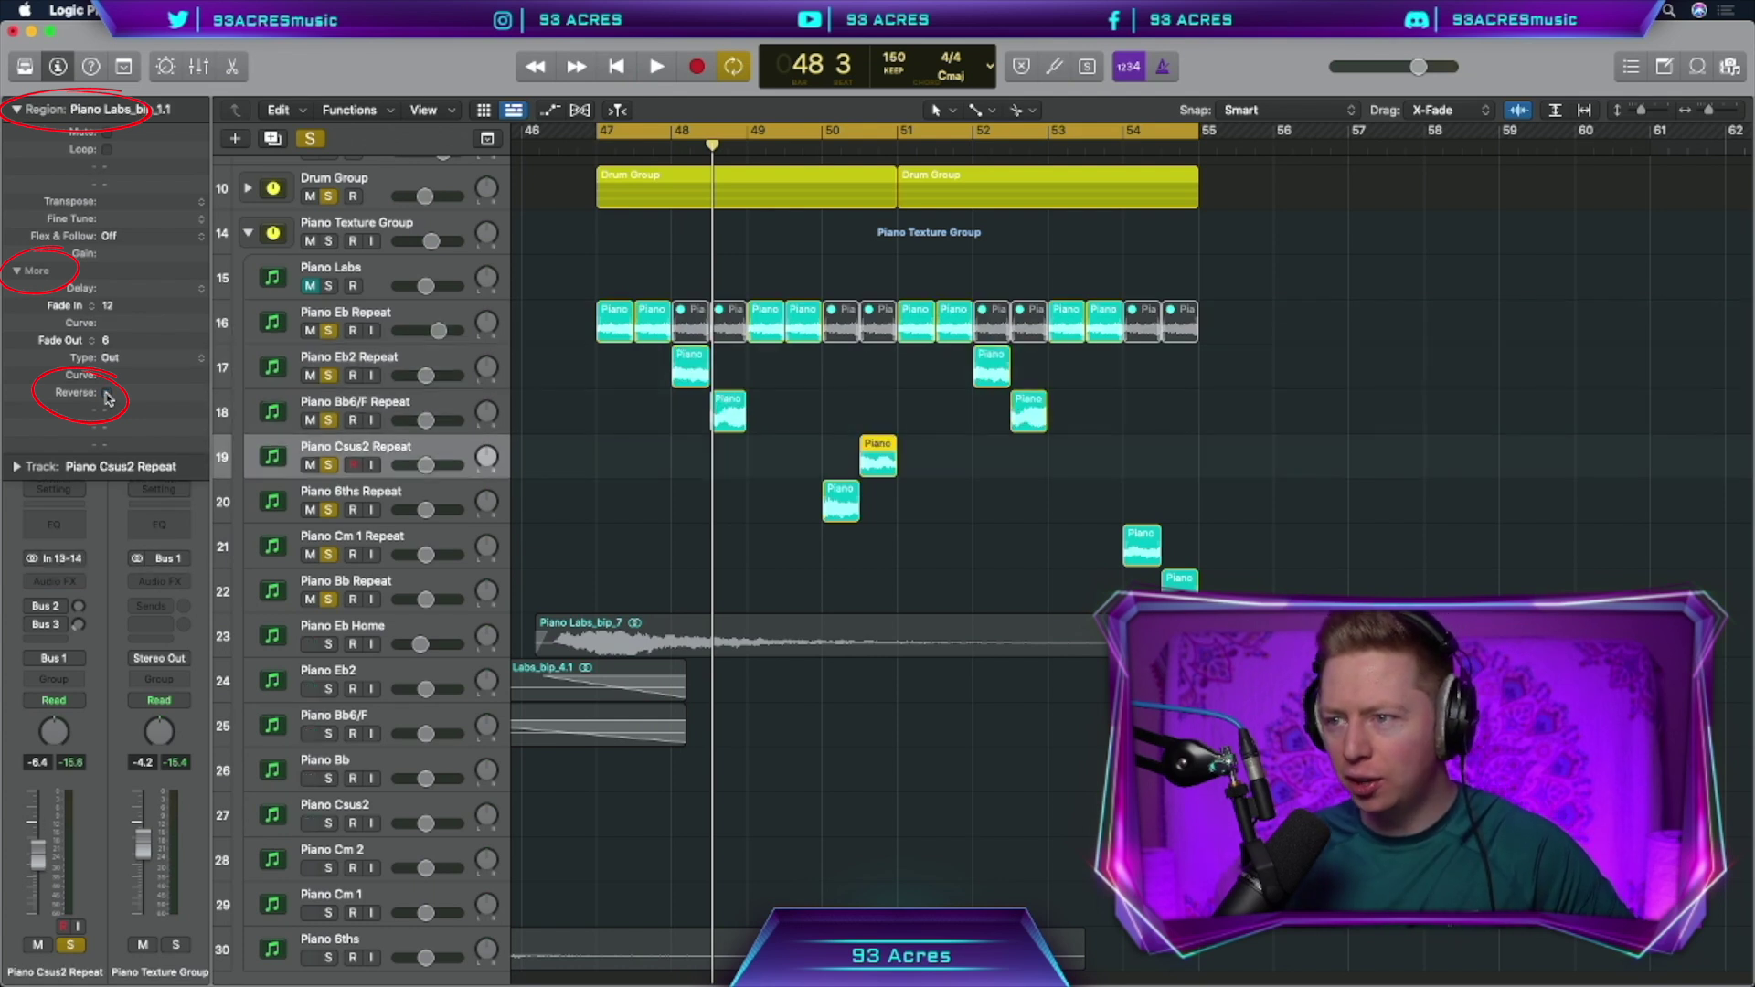
key(Down)
key(Down)
key(Down)
key(space)
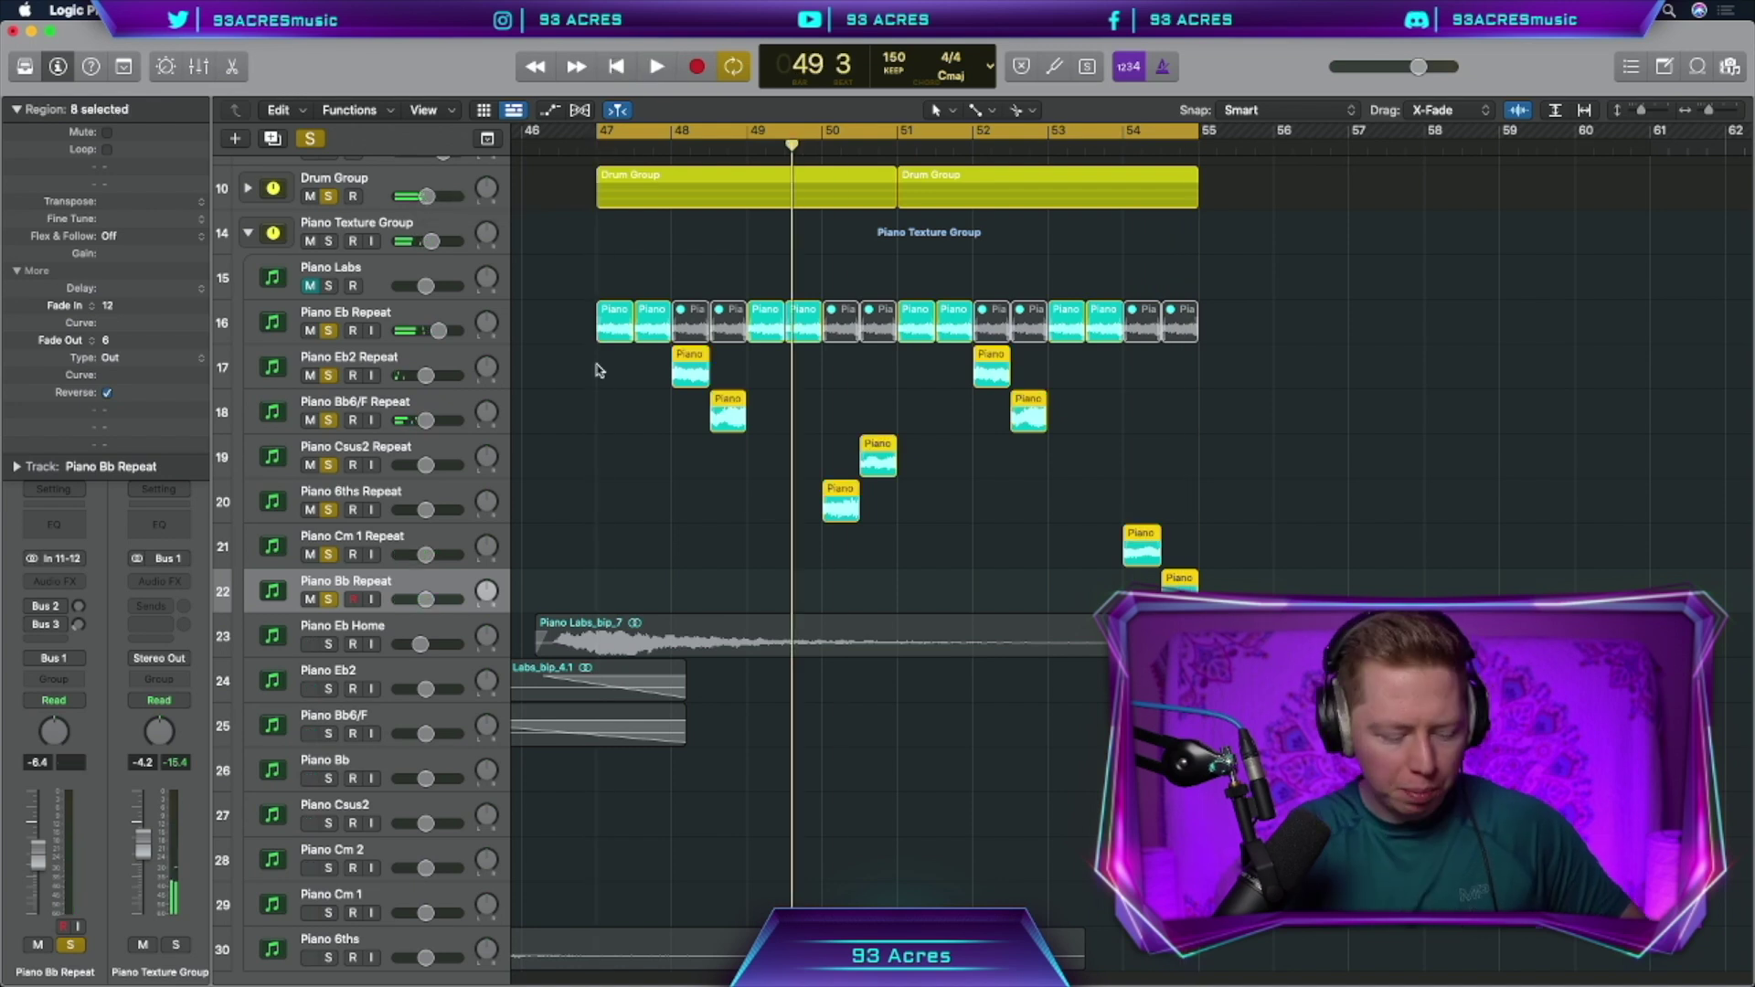
Mute the chops on the tracks below Piano Eb Repeat and unmute that track's silenced slices in bars 48, 50, 52 and 54
key(ctrl+m)
drag(700, 274, 723, 331)
key(ctrl+m)
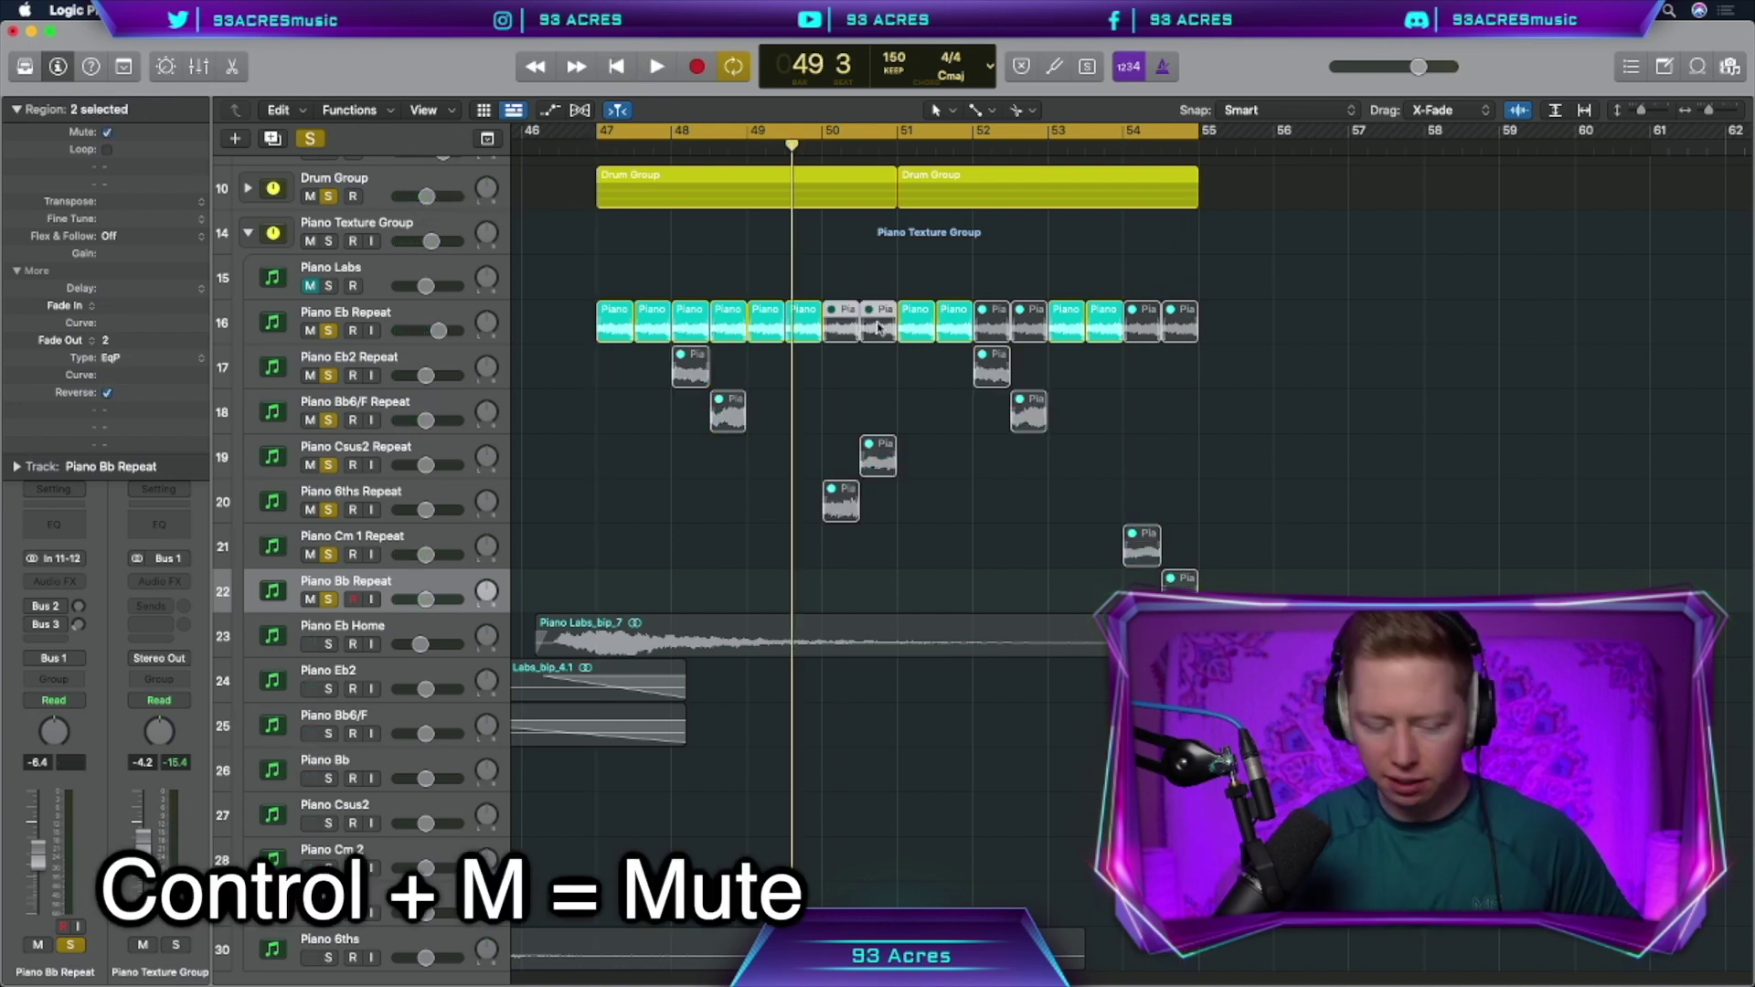
drag(1000, 283, 1020, 324)
key(ctrl+m)
drag(1154, 280, 1182, 322)
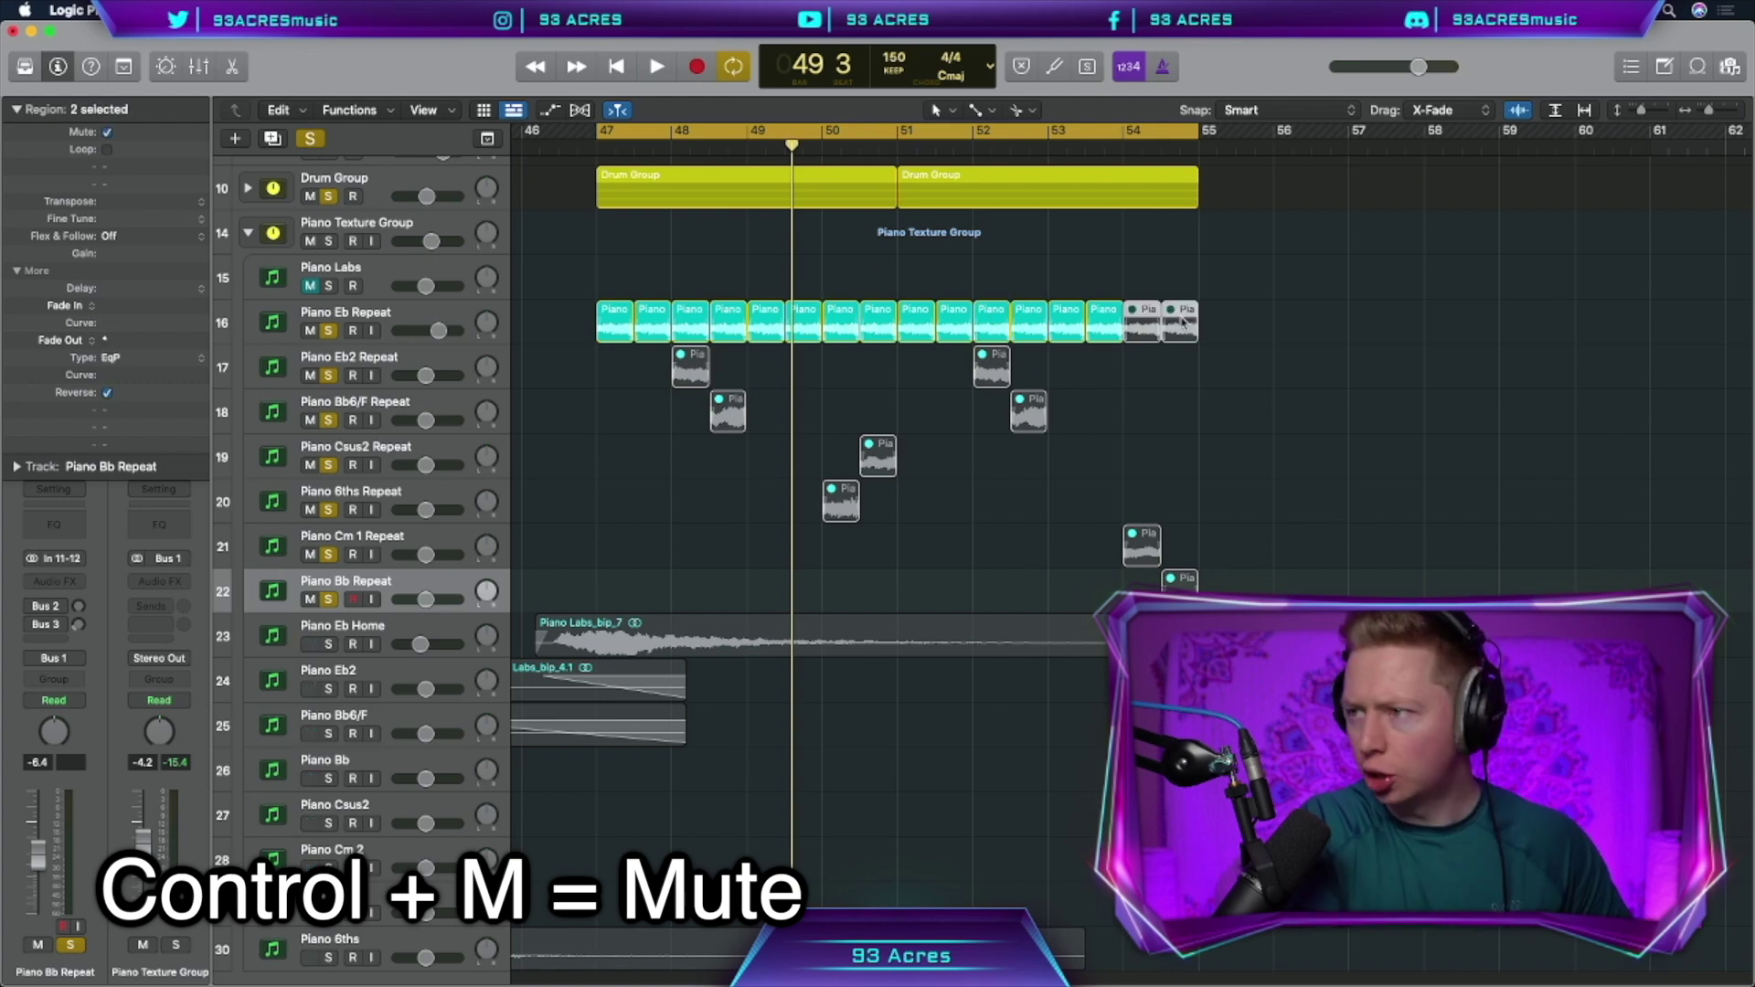
key(space)
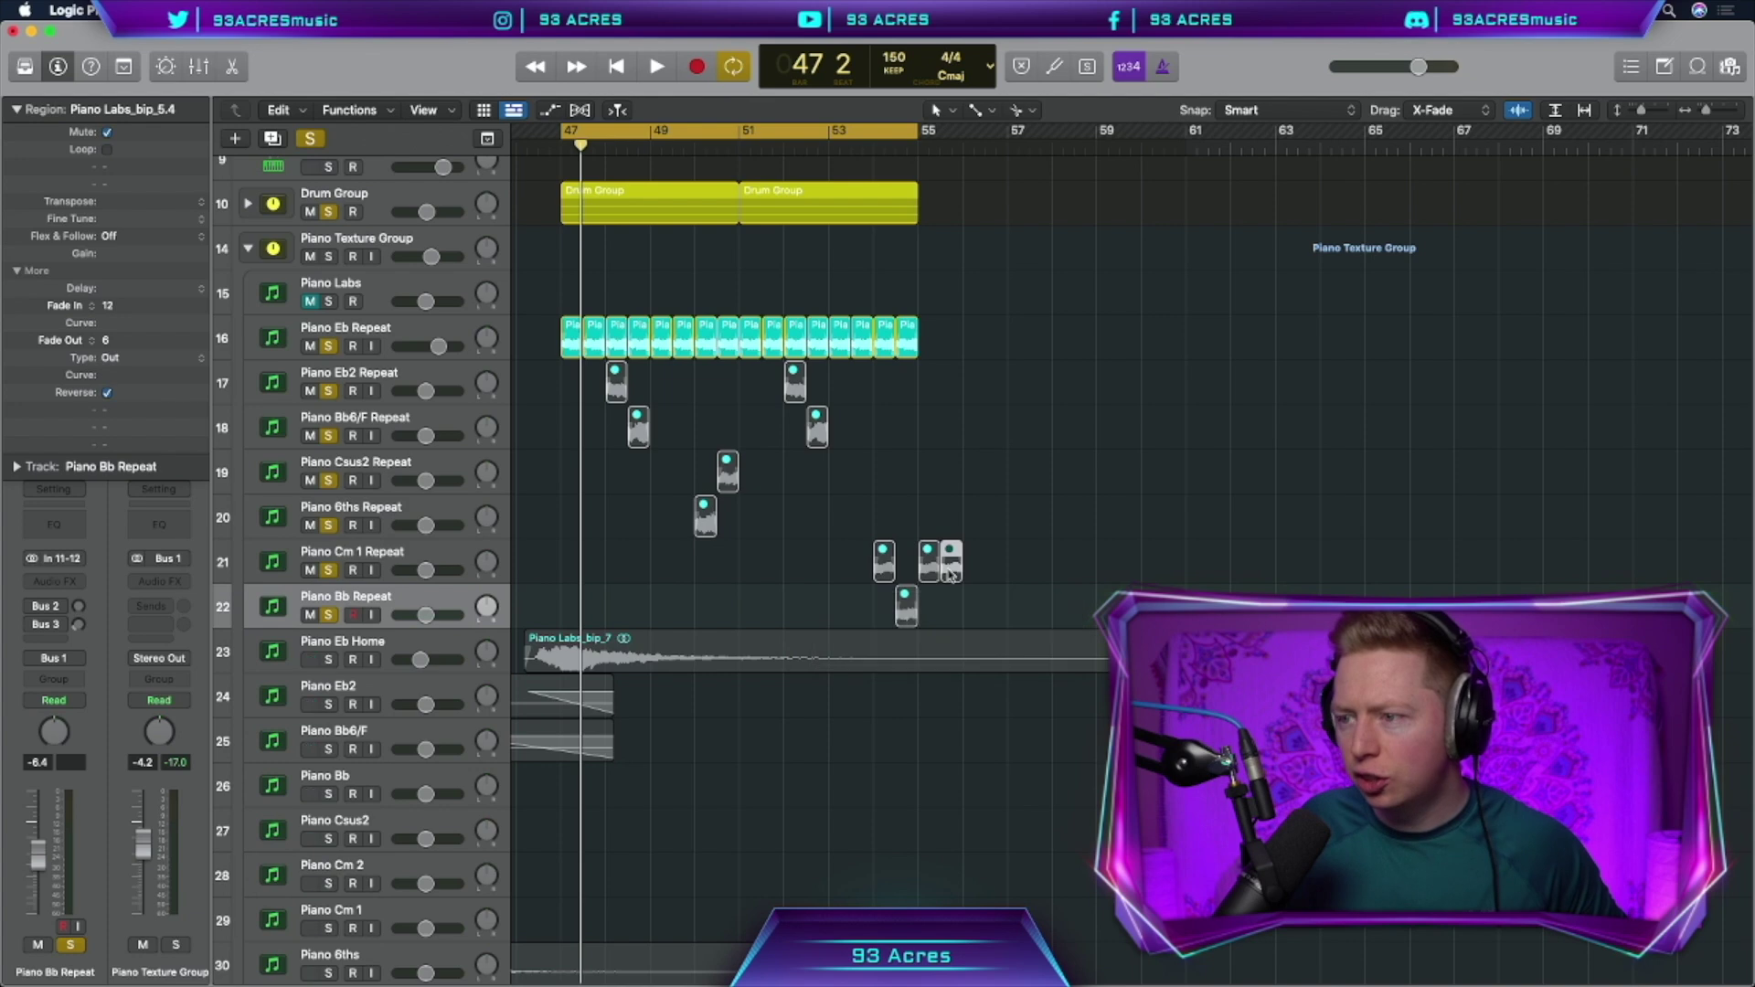
Repeat the Piano Cm 1 Repeat slice continuously from bar 55 to bar 63
drag(959, 573, 1002, 578)
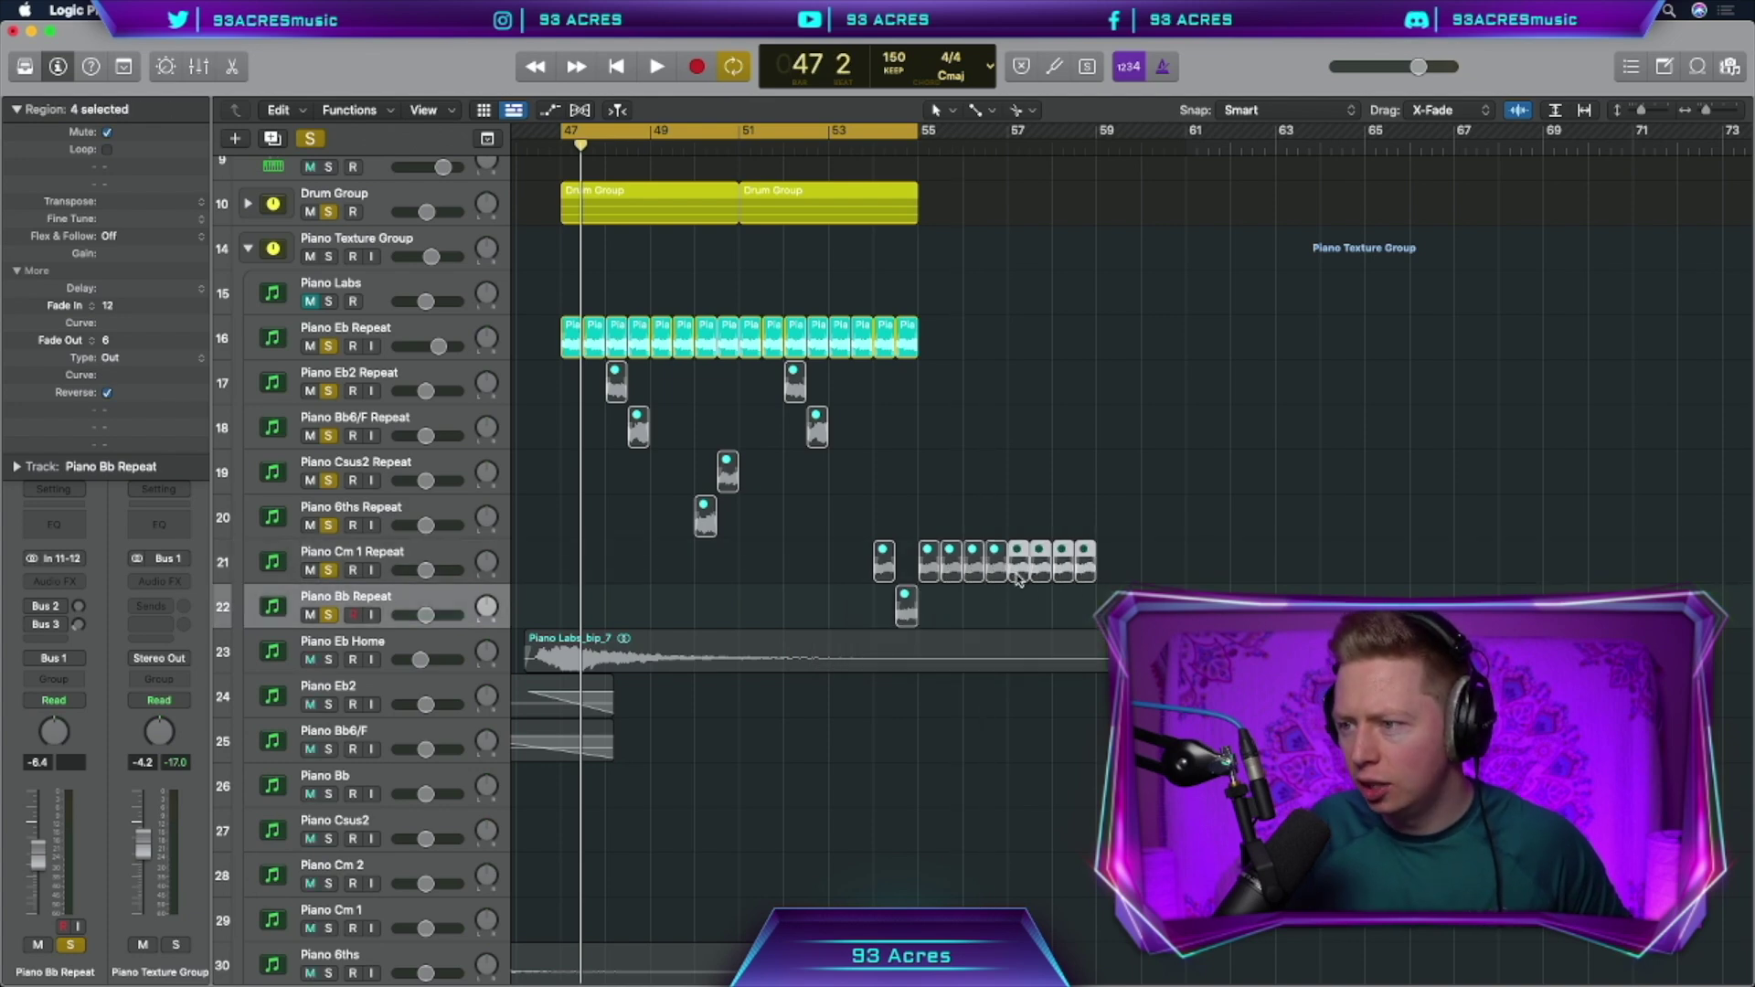
drag(1018, 578, 1107, 580)
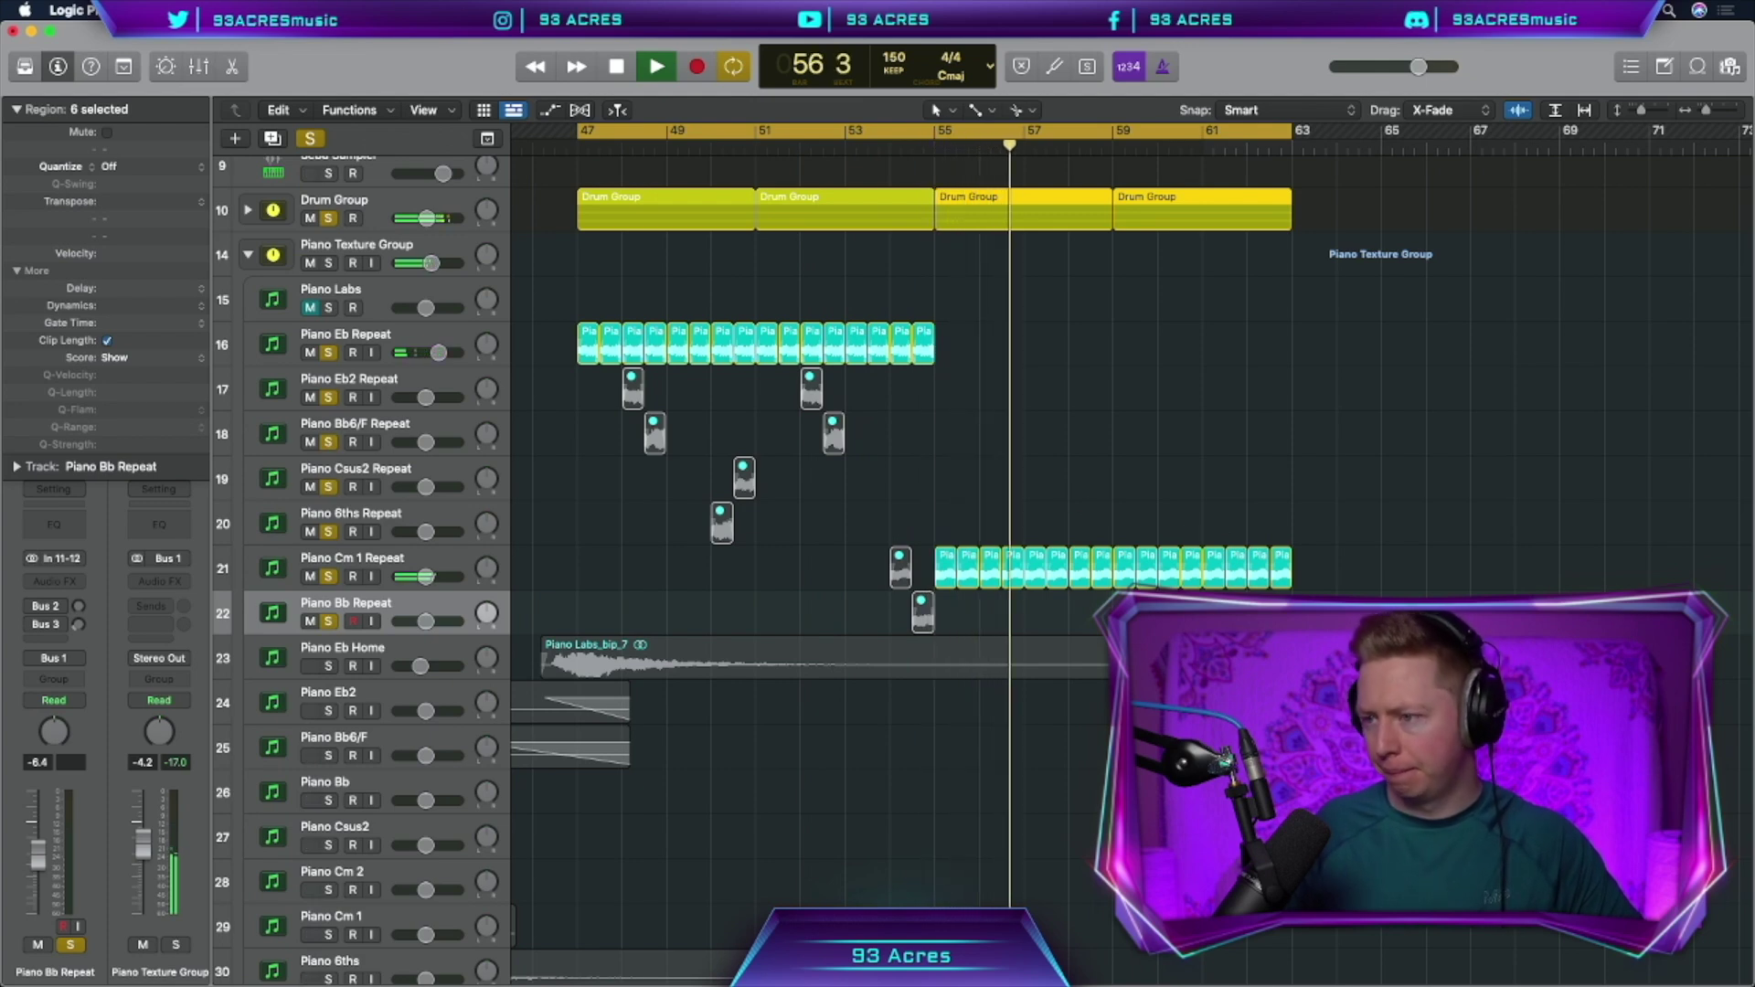
Move the first Piano Eb2 Repeat and Piano Bb6/F Repeat chops to the end of bar 47 as short back-to-back slices
key(super+Right)
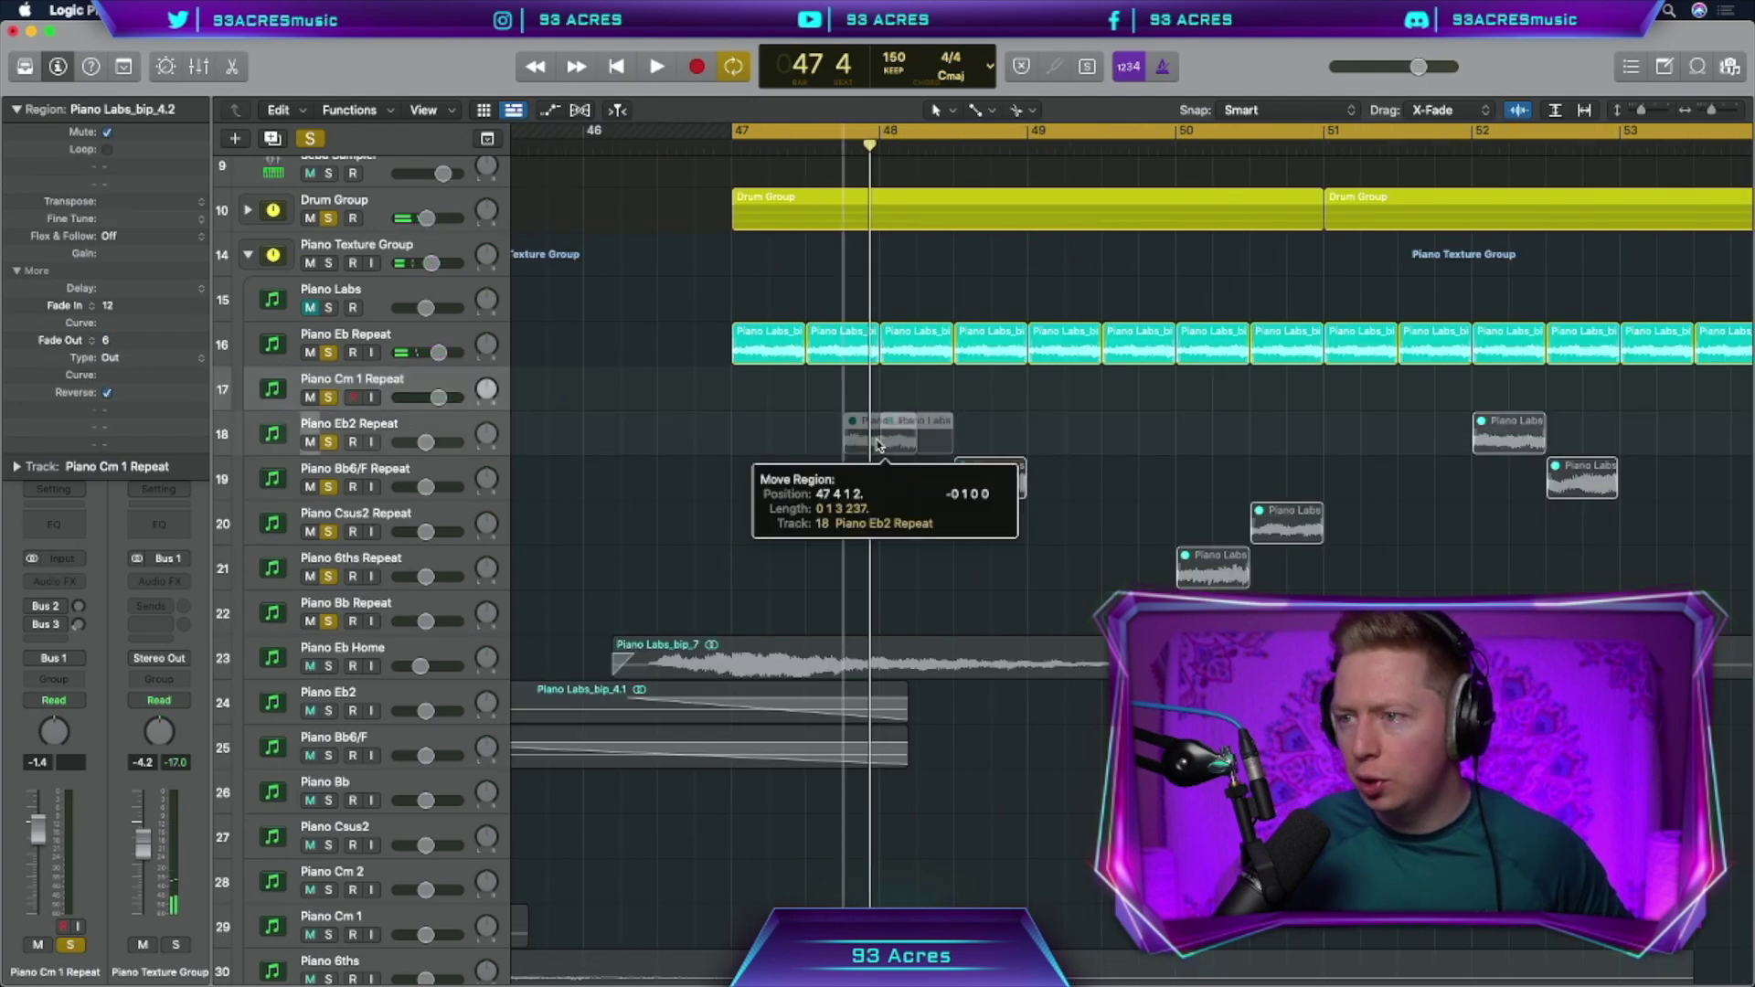
drag(905, 444, 870, 445)
drag(974, 482, 894, 496)
key(super+Right)
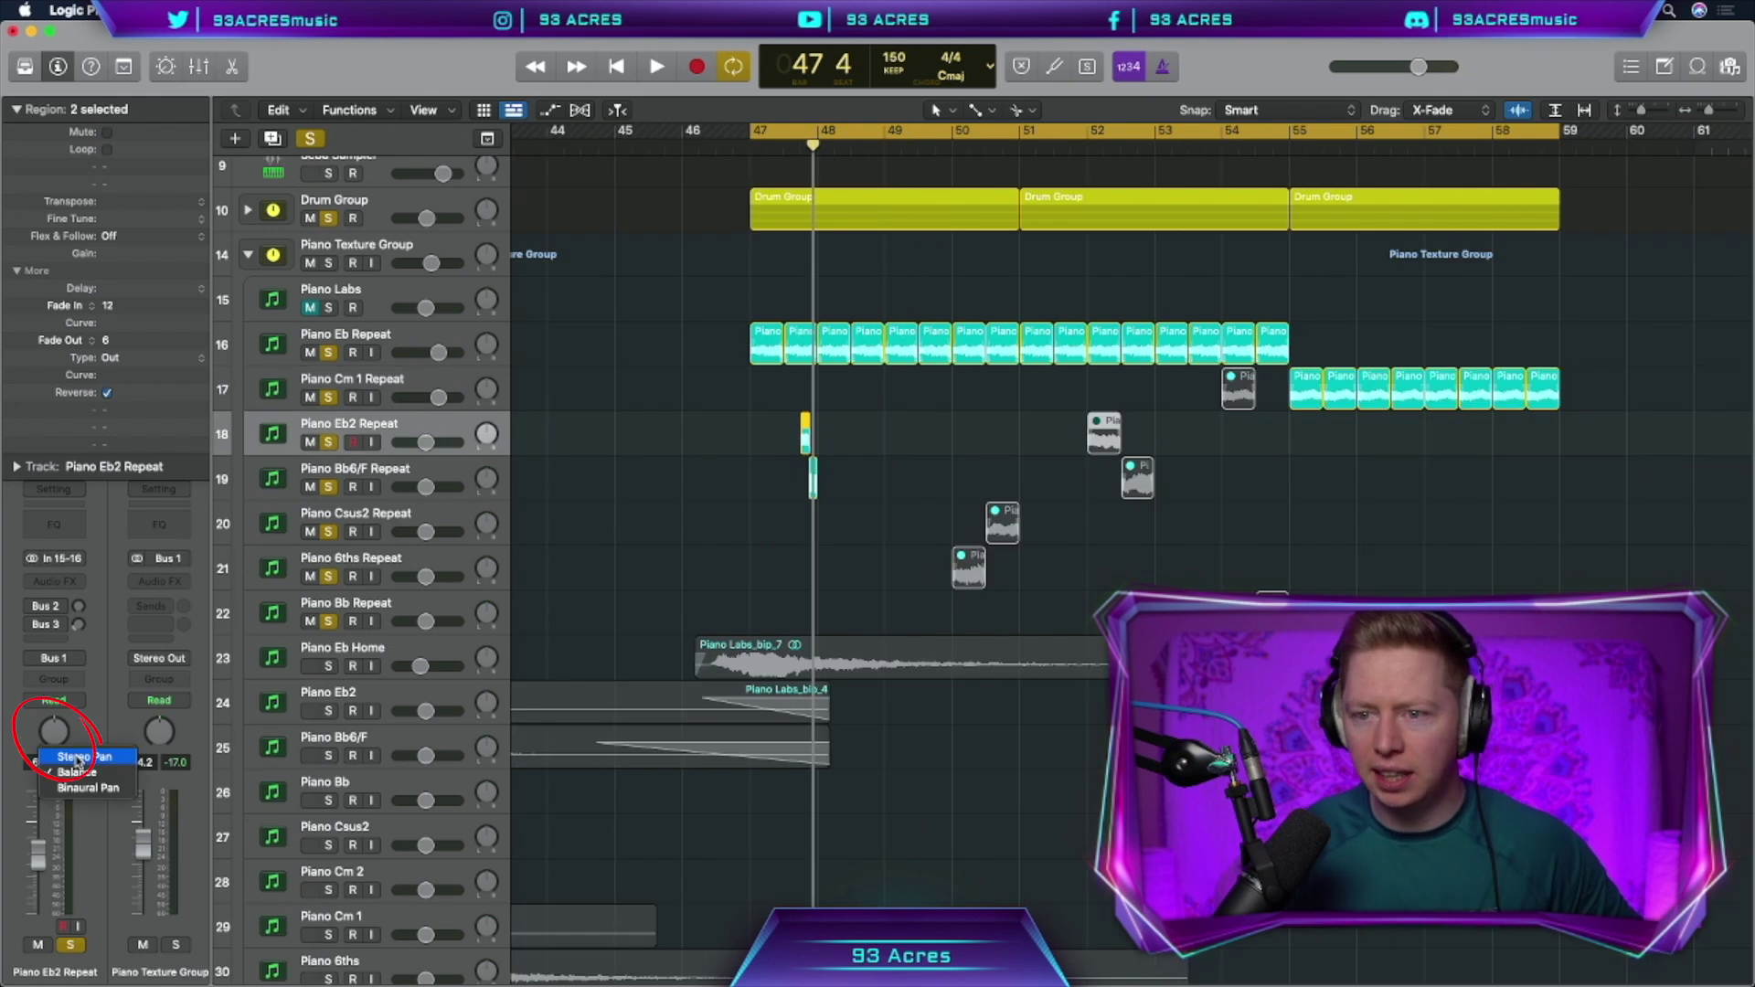
Switch Piano Eb2 Repeat and Piano Bb6/F Repeat to Stereo Pan, panning the Eb2 track left and the Bb6/F track to +34
click(62, 756)
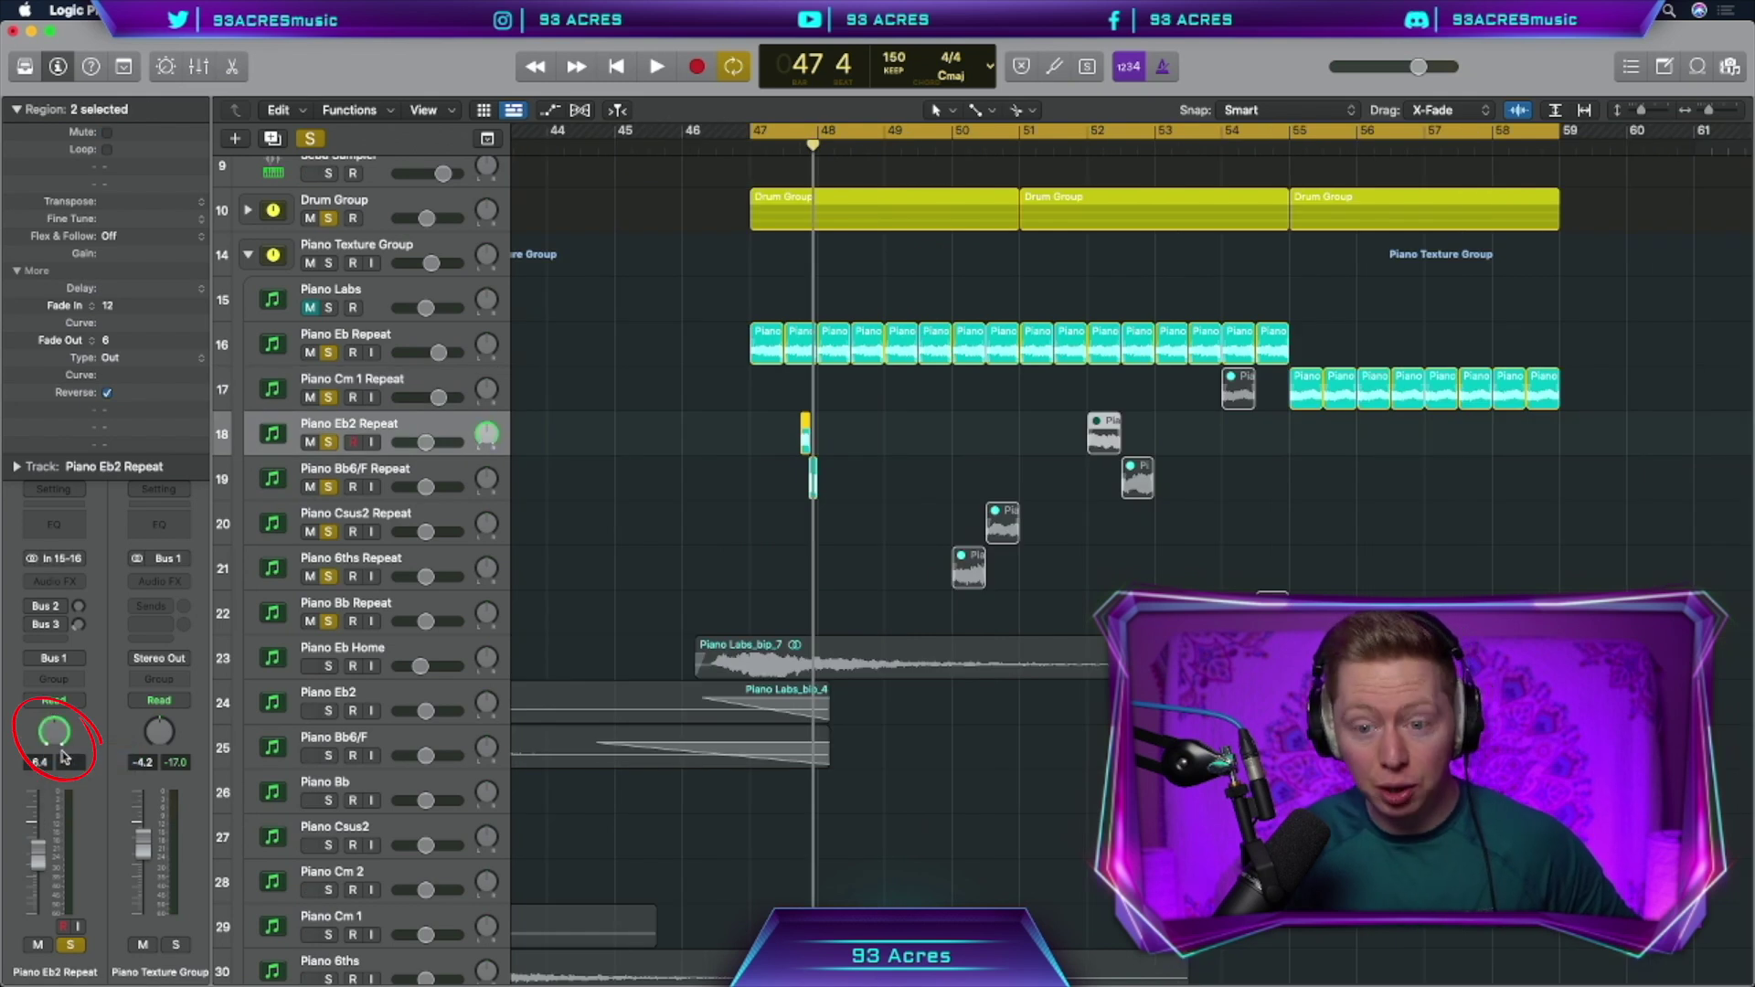
click(436, 474)
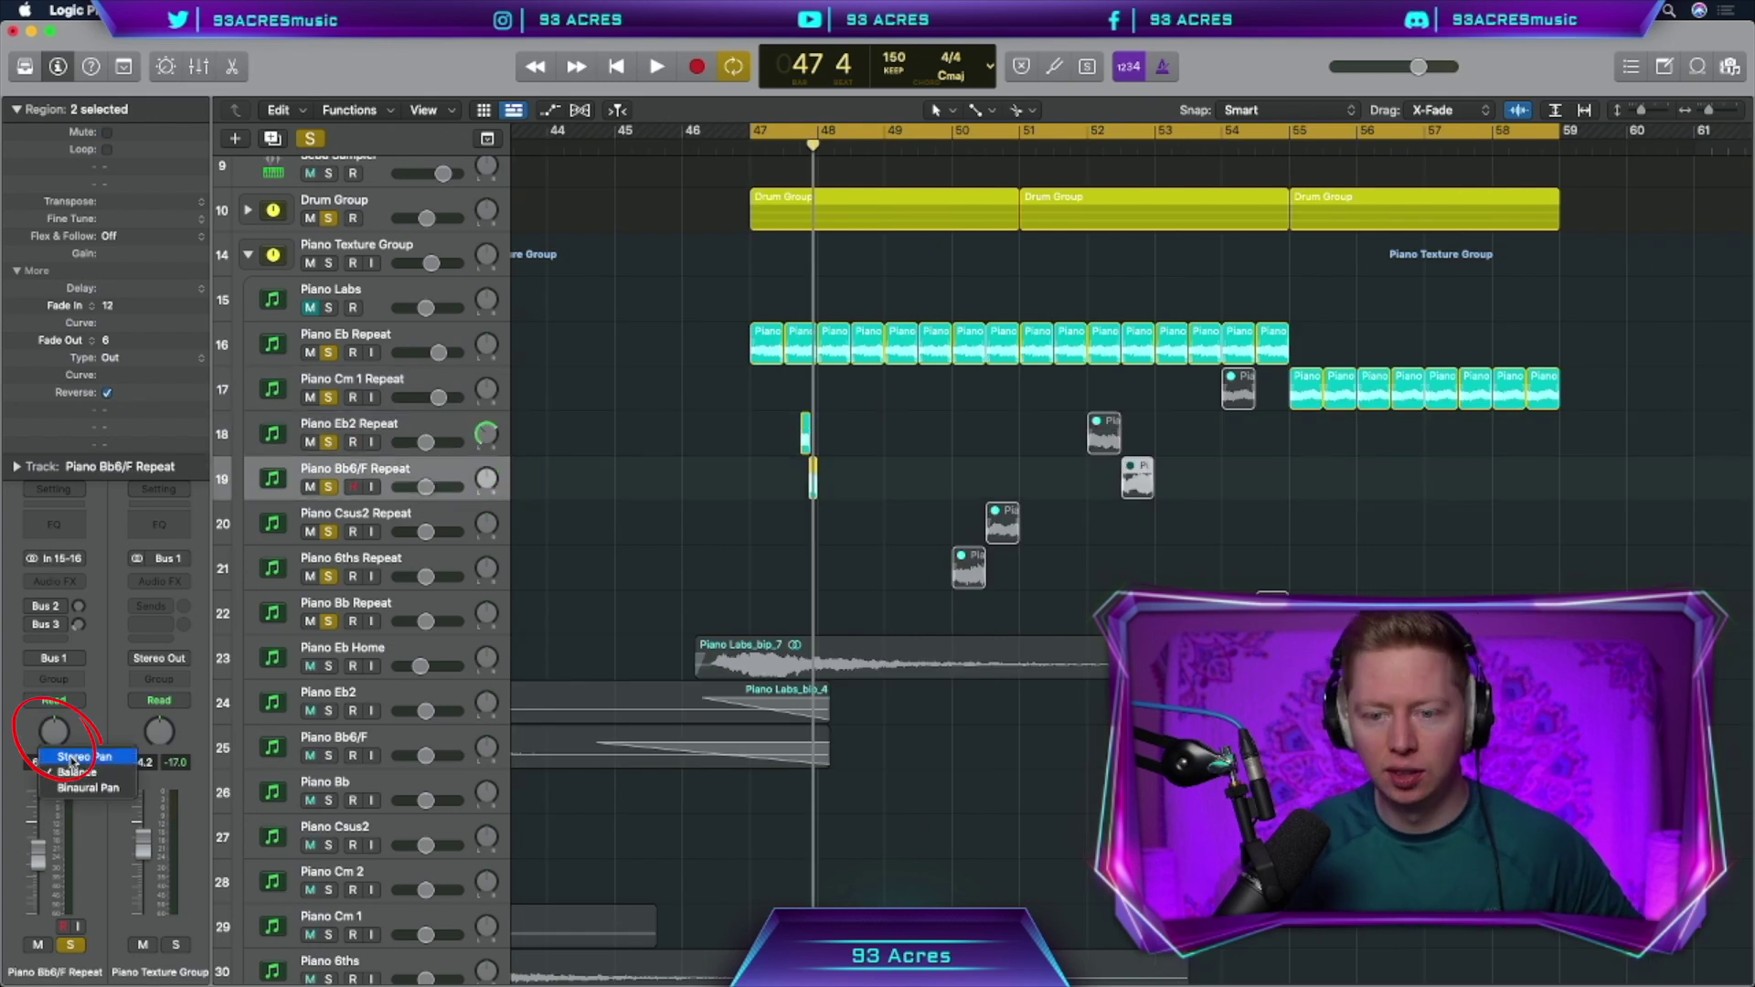
key(space)
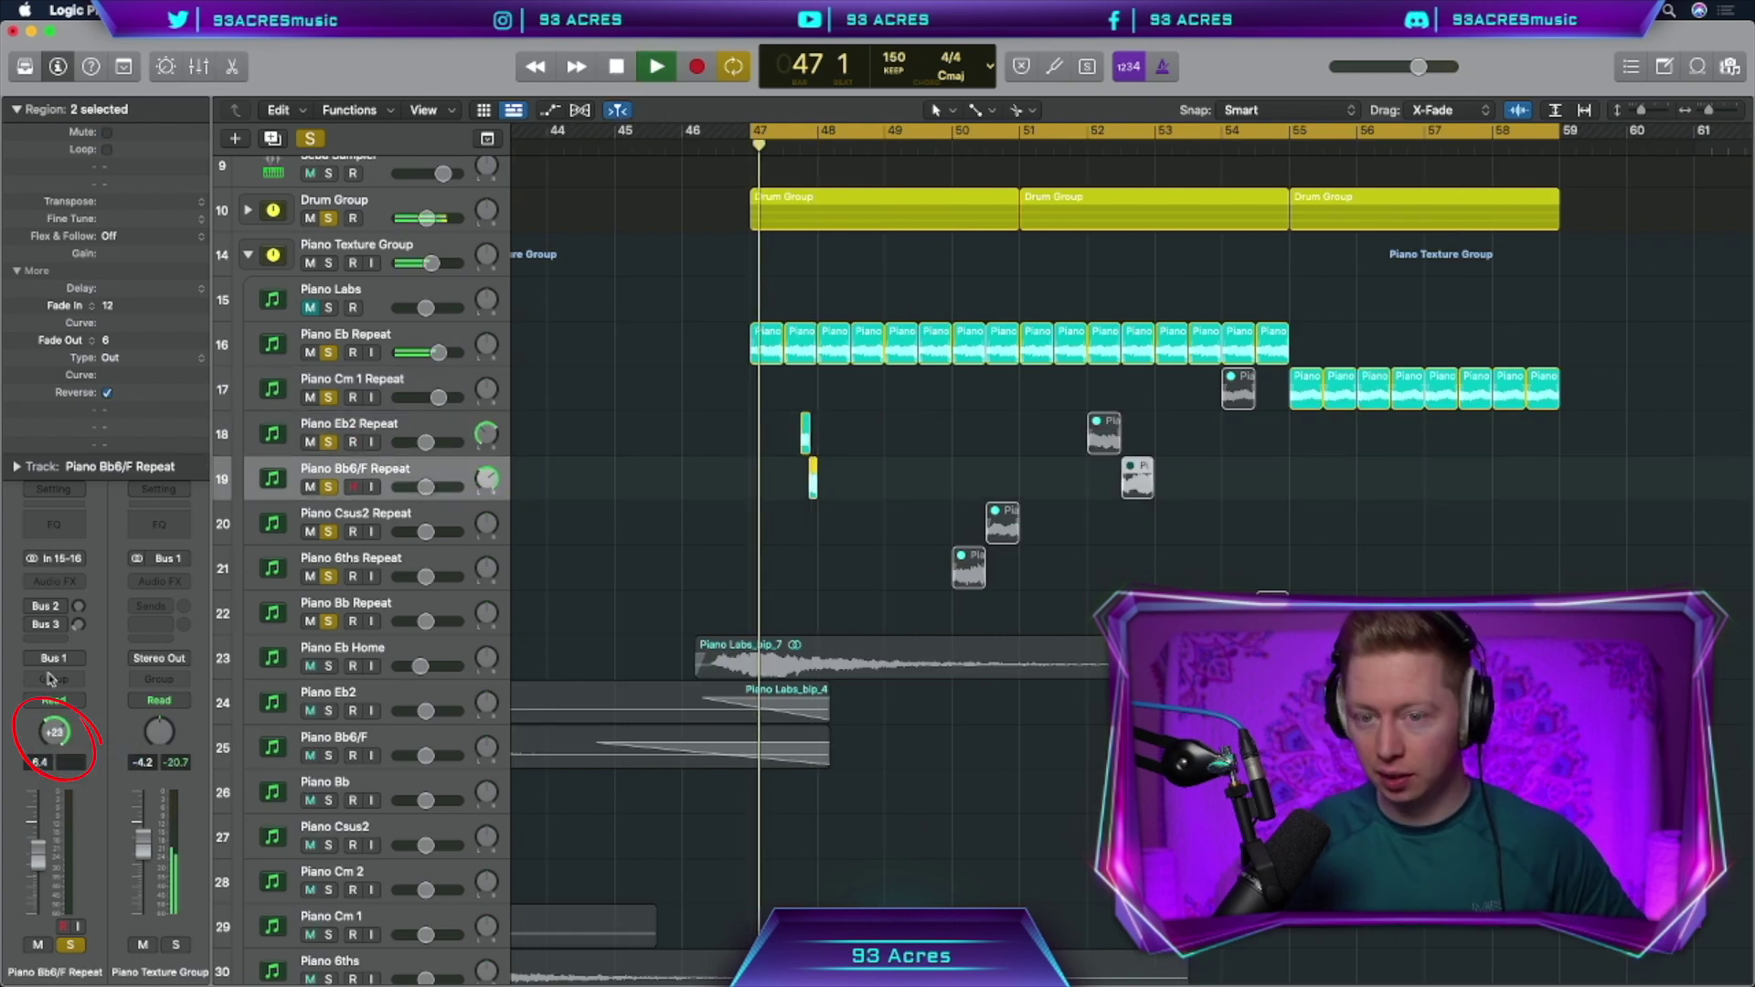
drag(54, 728, 53, 718)
Trim the Piano 6ths Repeat and Piano Csus2 Repeat chops in bar 50 to short slices and place them back to back before bar 51
drag(860, 529, 778, 437)
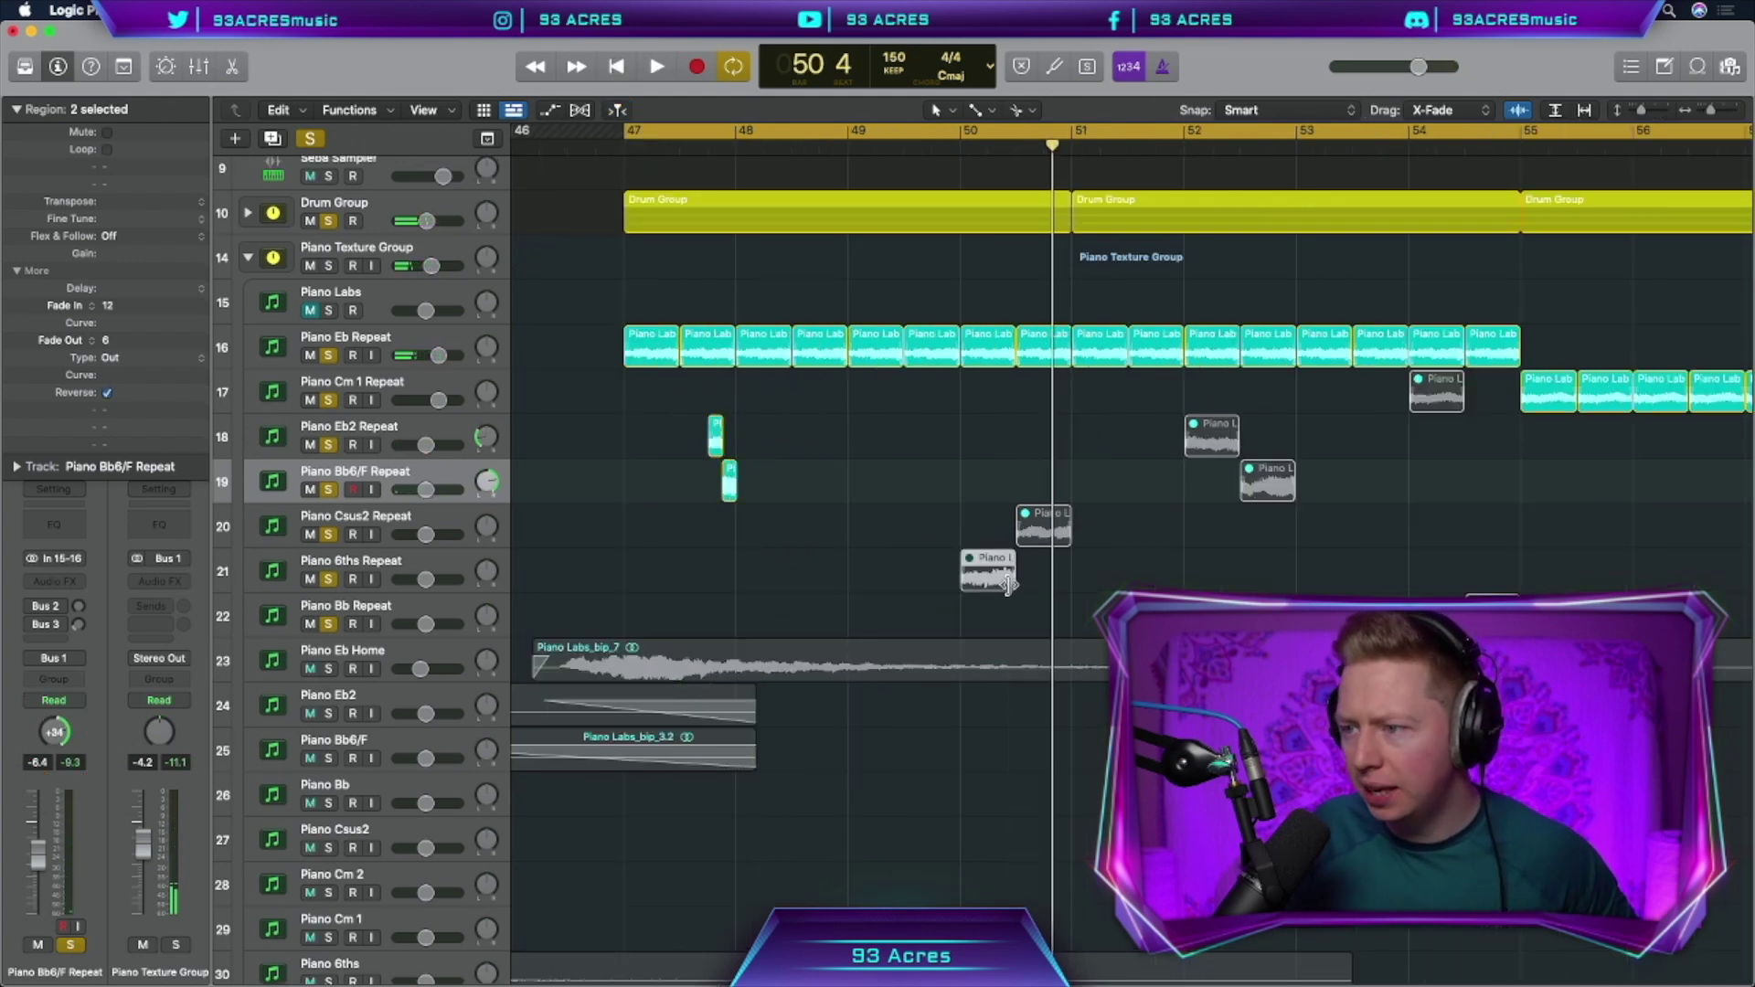
drag(1008, 585, 986, 586)
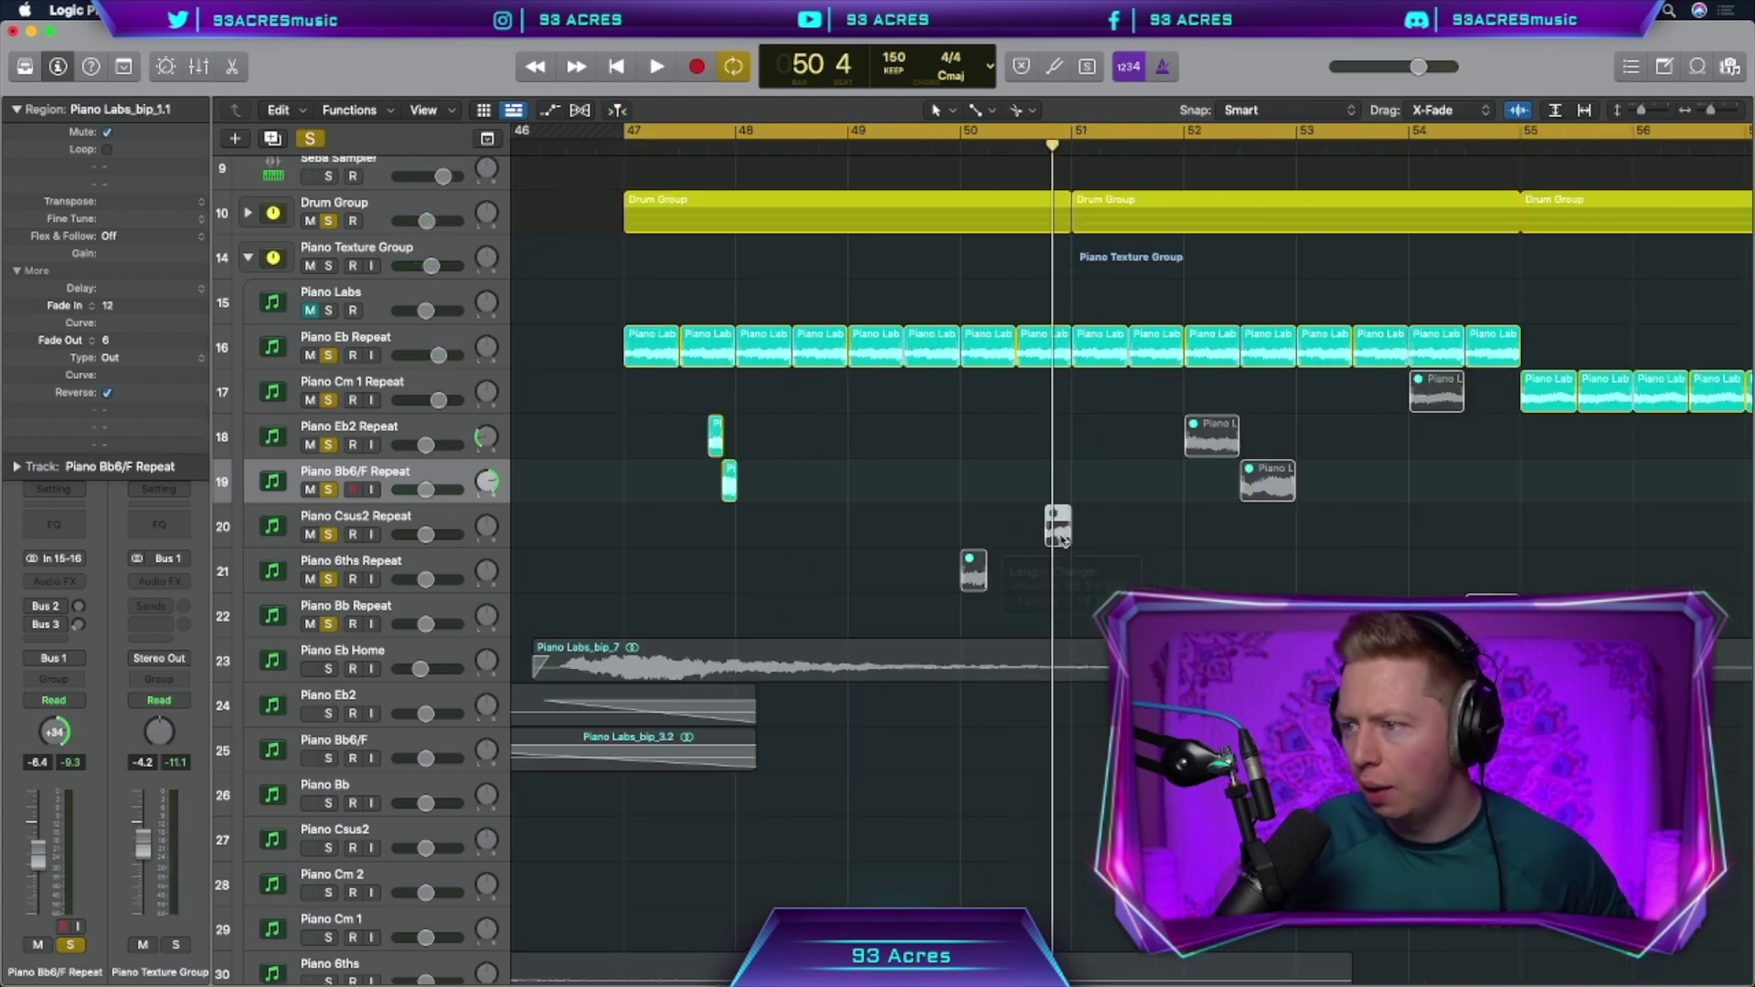
drag(1060, 539, 1031, 540)
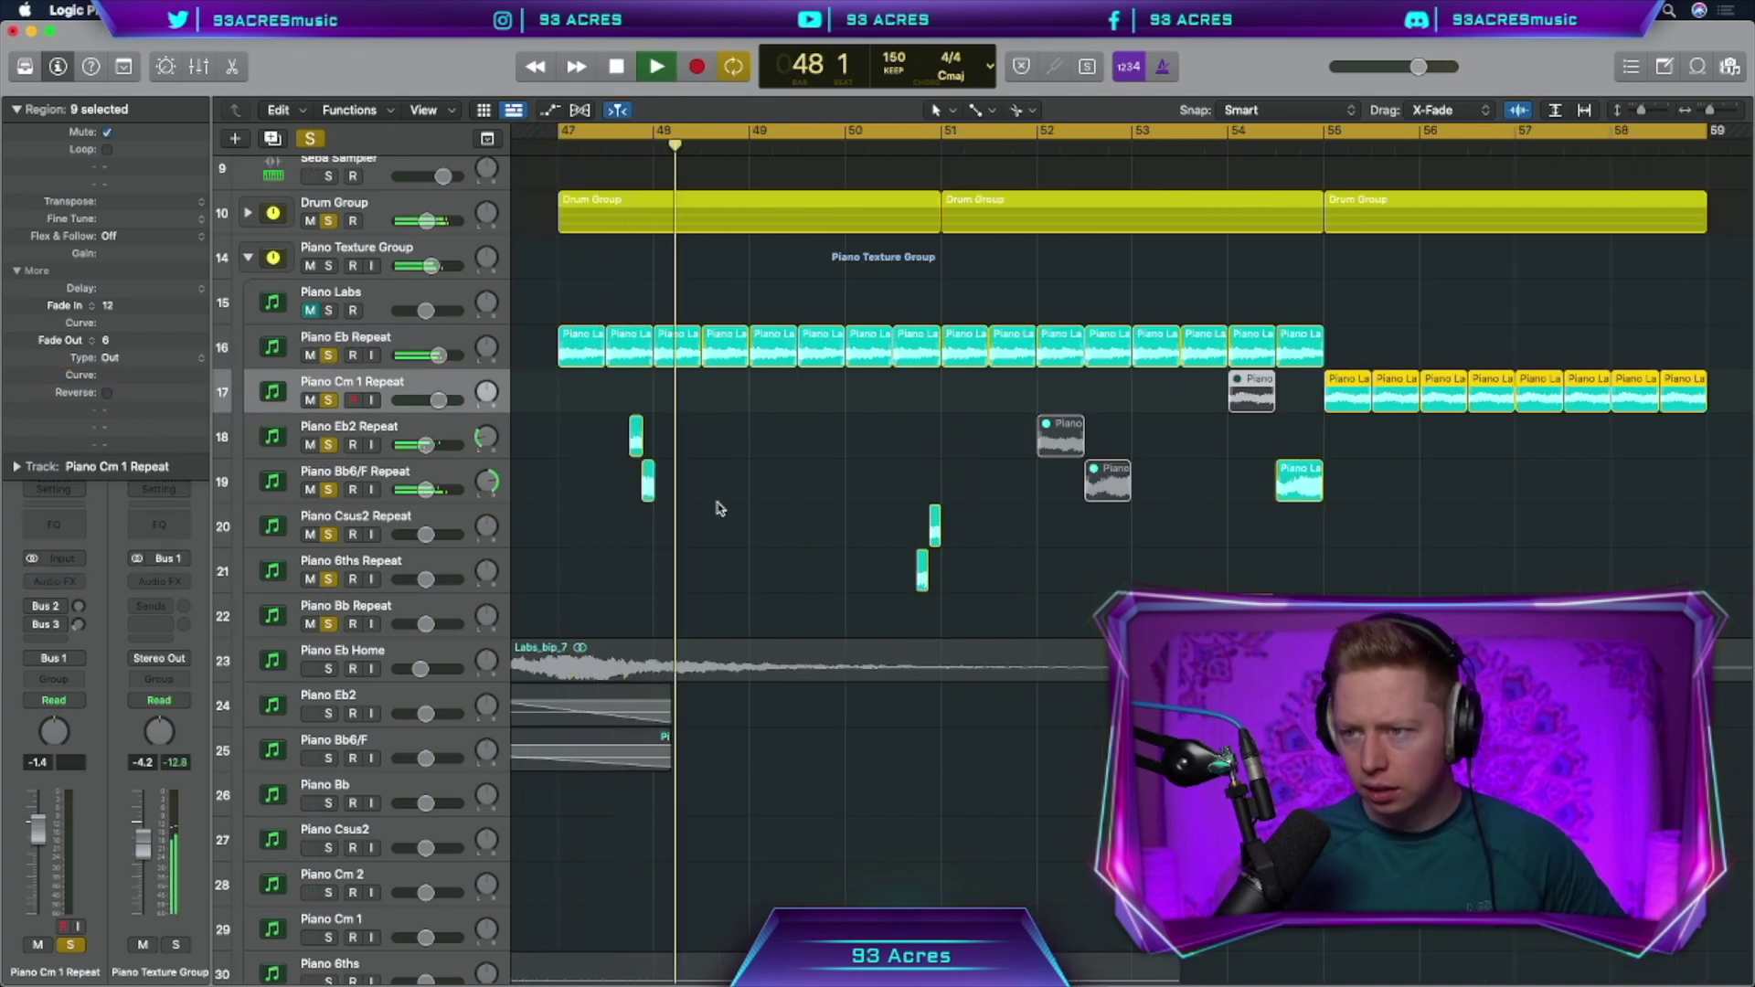
Switch the Piano Csus2 Repeat and Piano 6ths Repeat tracks to Stereo Pan
scroll(720, 509, right, 3)
scroll(789, 512, right, 2)
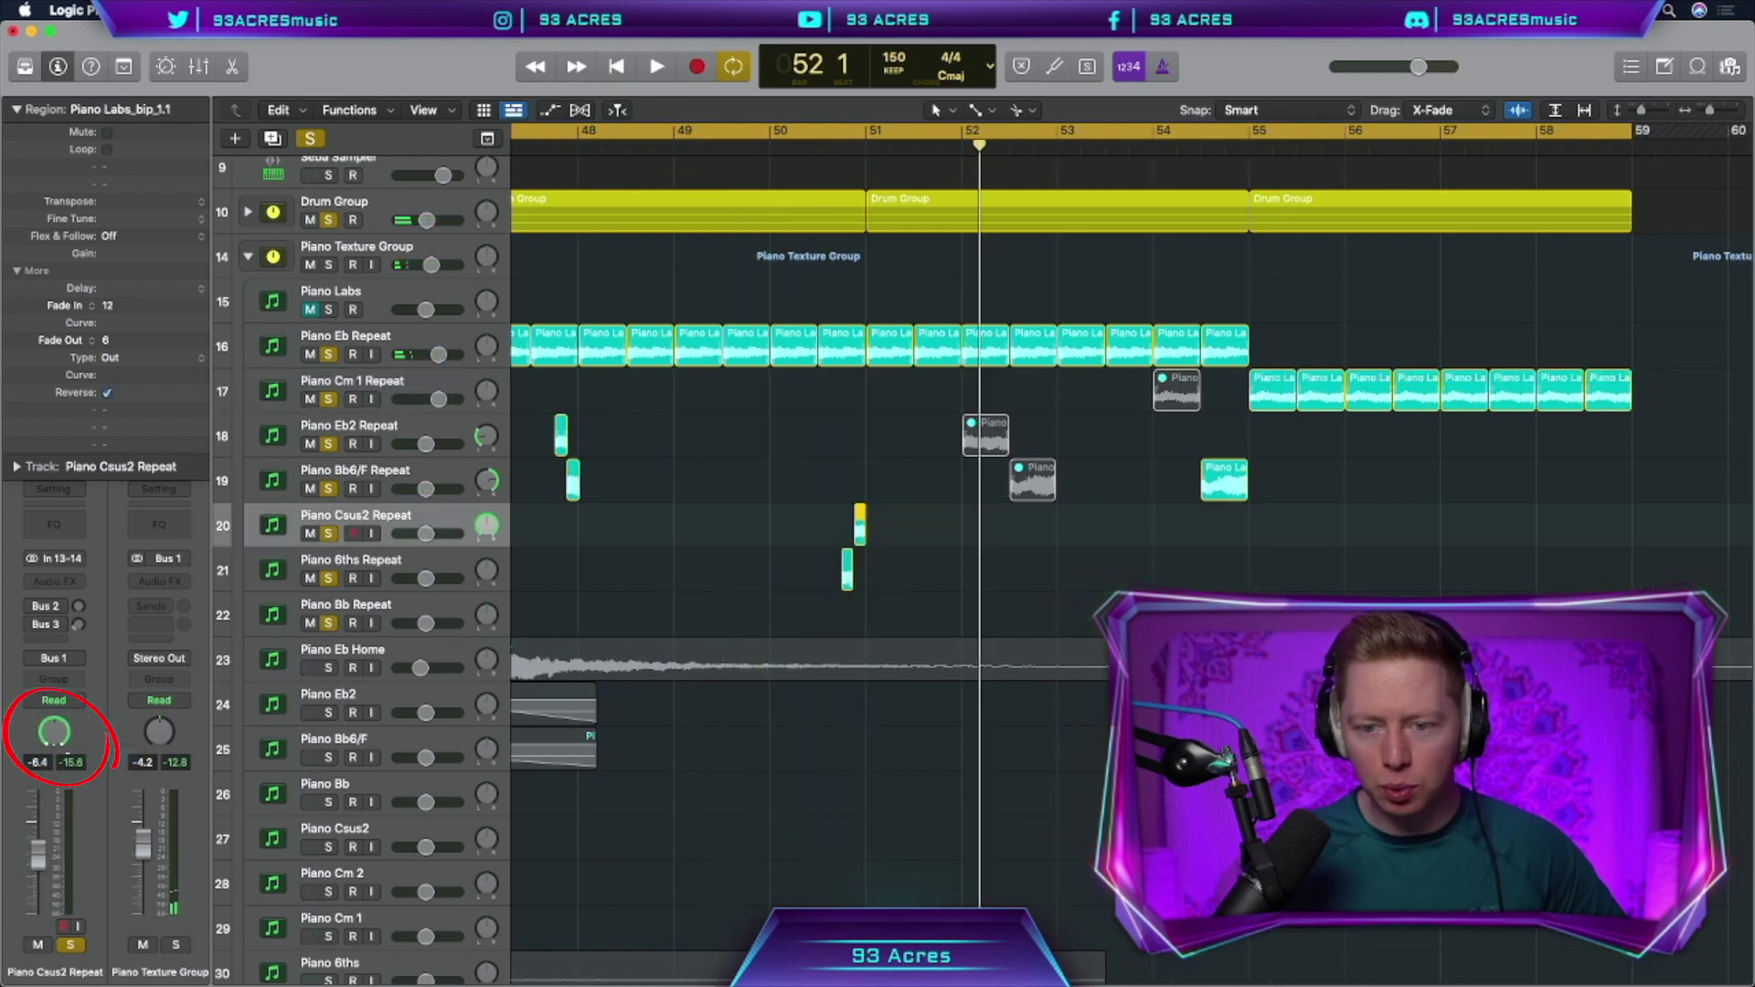
click(435, 567)
right_click(73, 731)
click(69, 759)
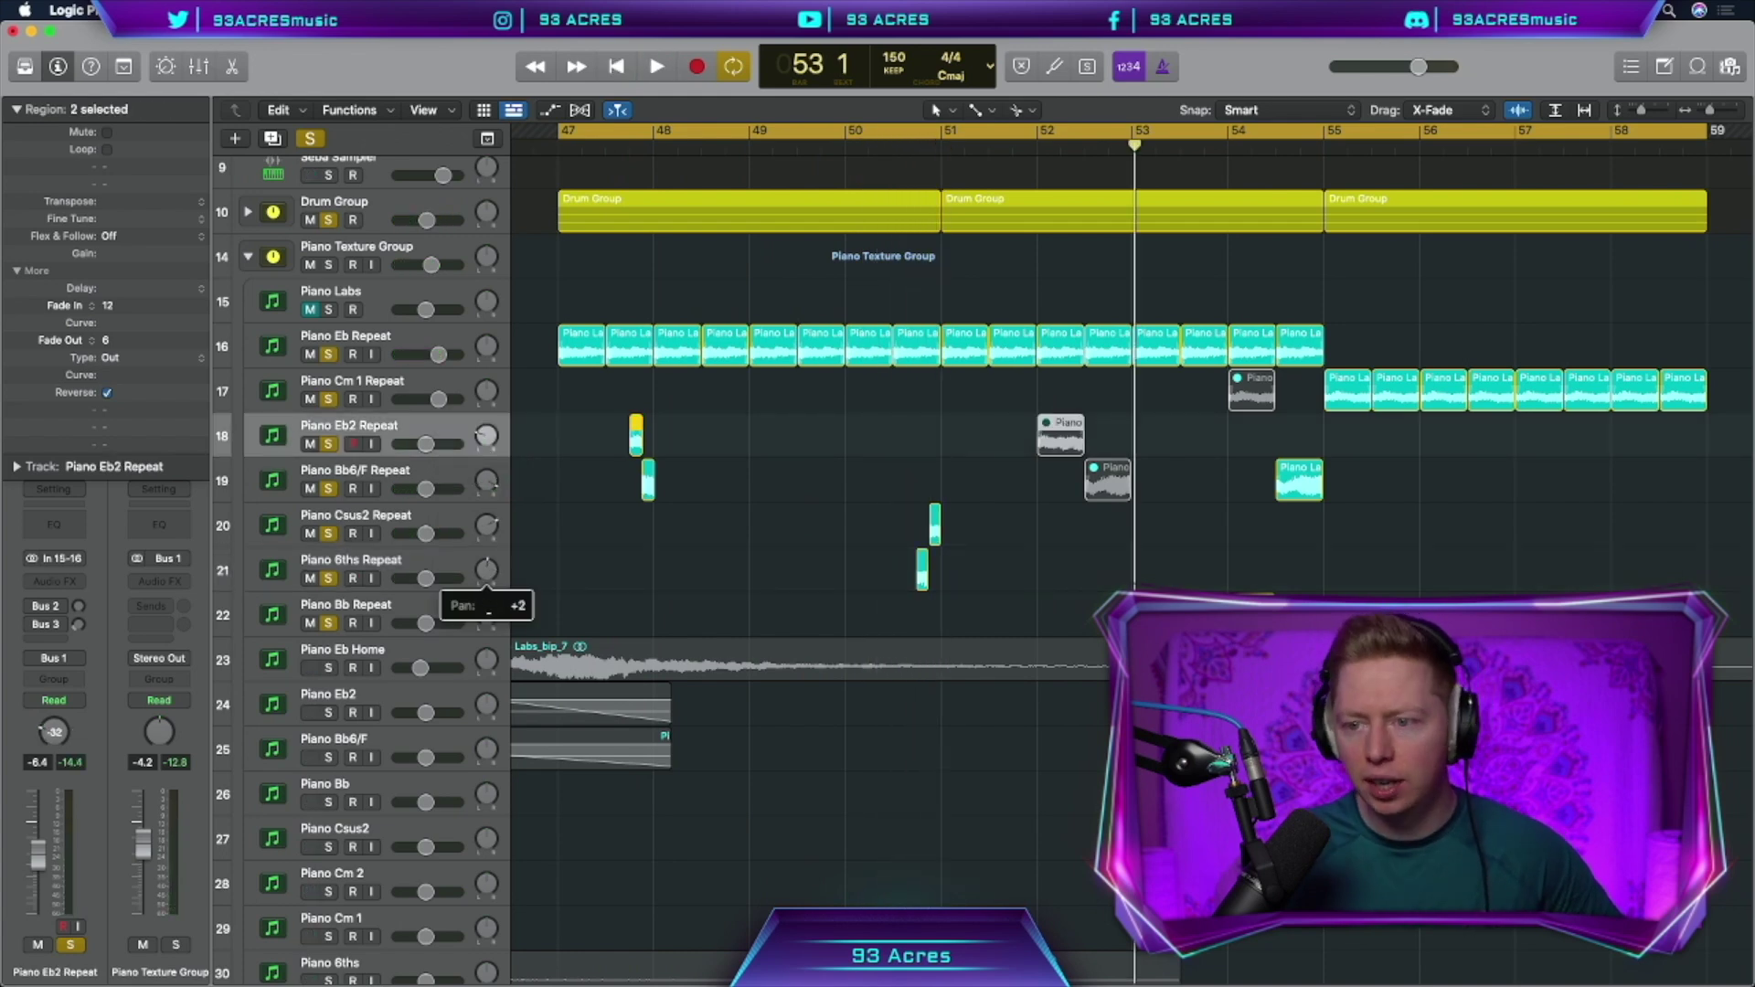
Copy the Piano Bb Repeat chop to position 49 4 1 and build four short consecutive slices of it starting at 50 3
drag(1010, 622, 938, 615)
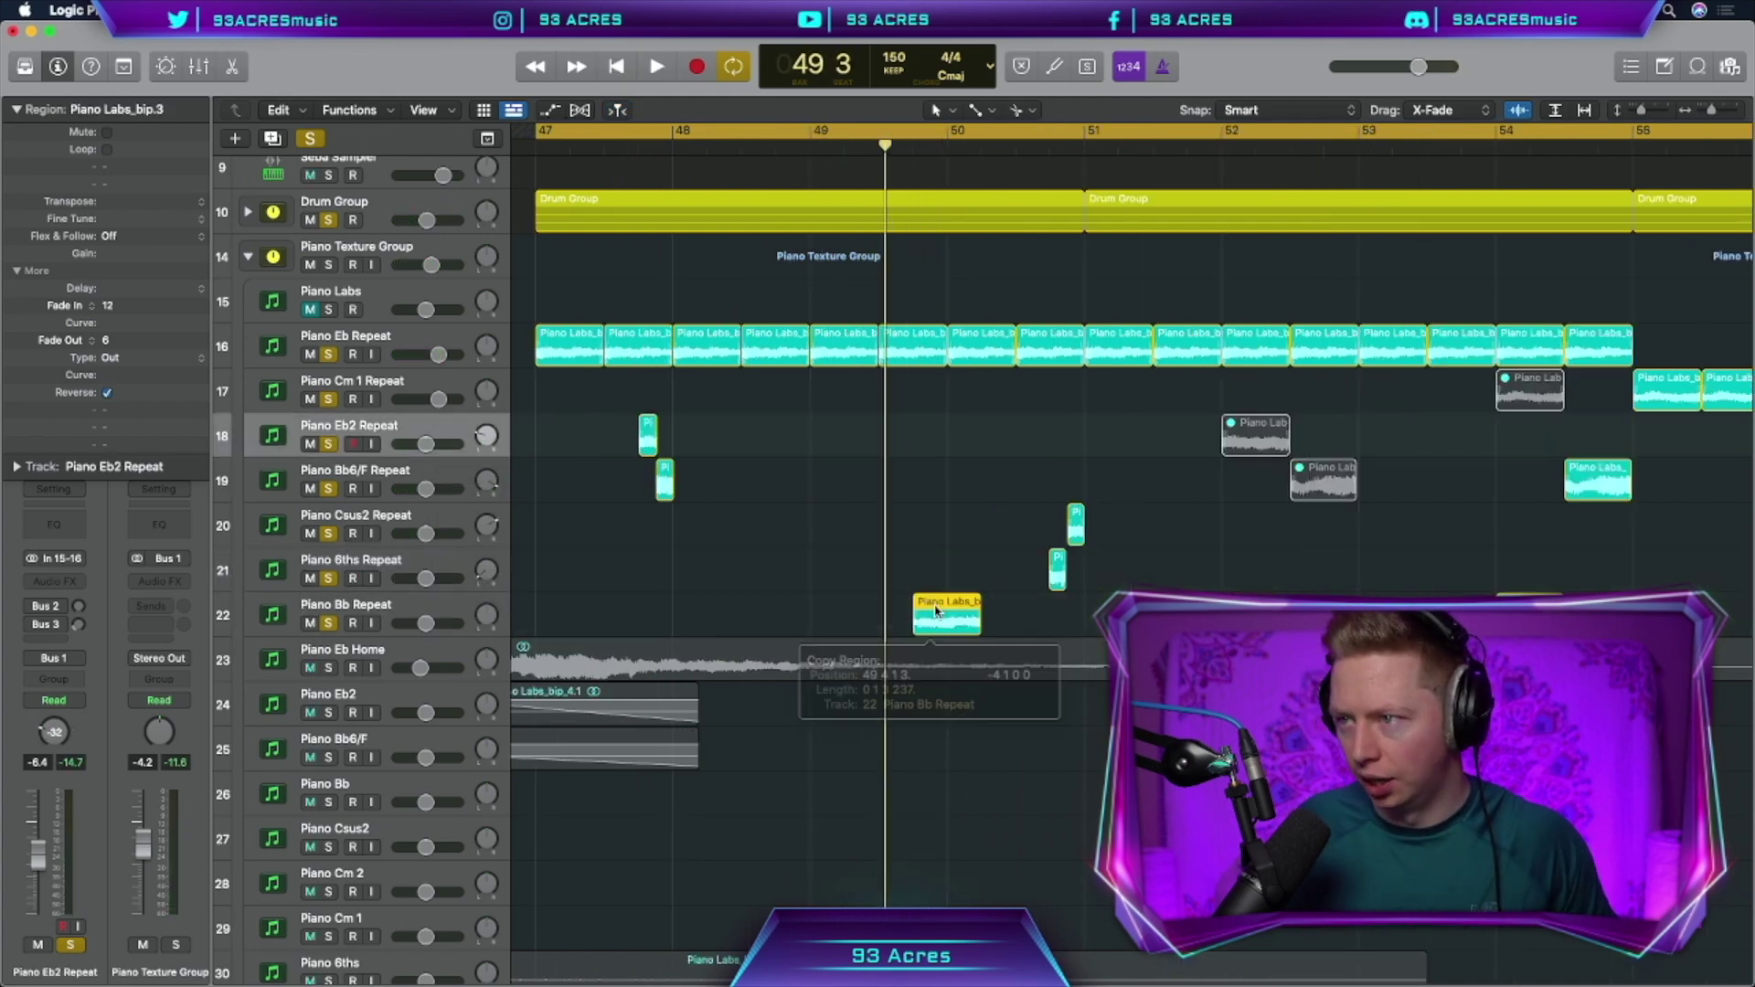
key(super+Right)
key(super+Right)
key(super+Right)
key(super+Left)
key(super+Left)
key(space)
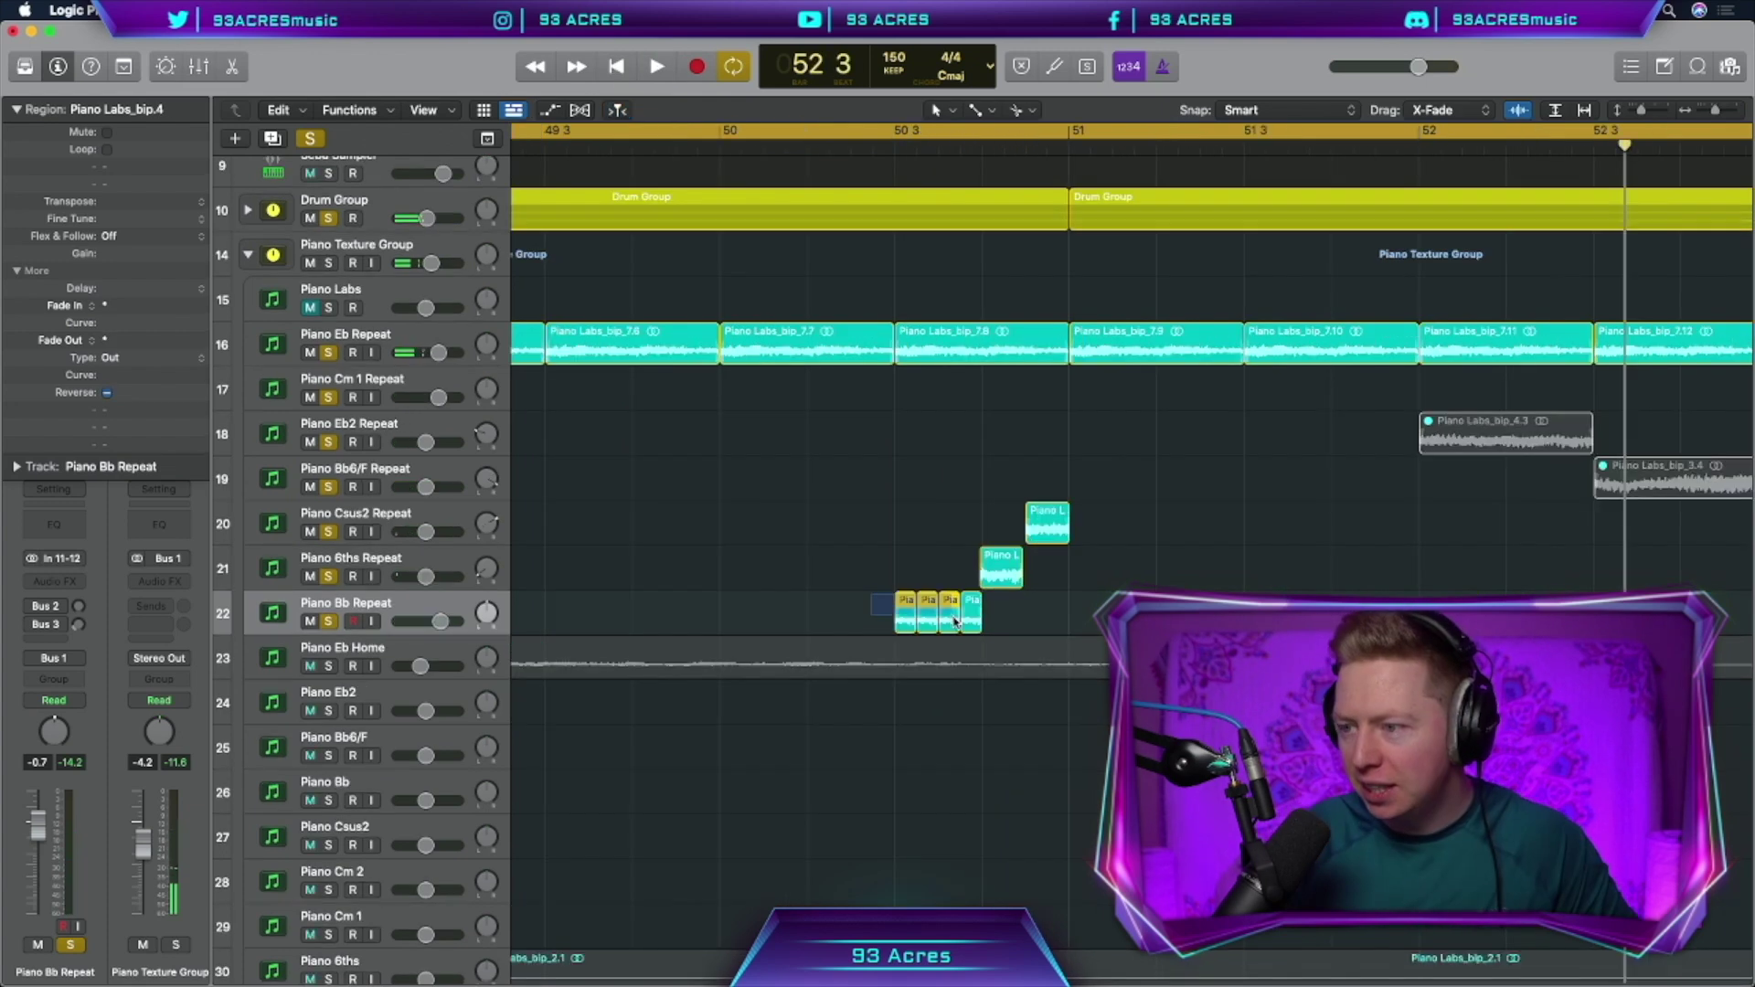
Shorten the four small Piano Bb Repeat slices at 50 3 to leave gaps between them, and listen to the rhythm
key(z)
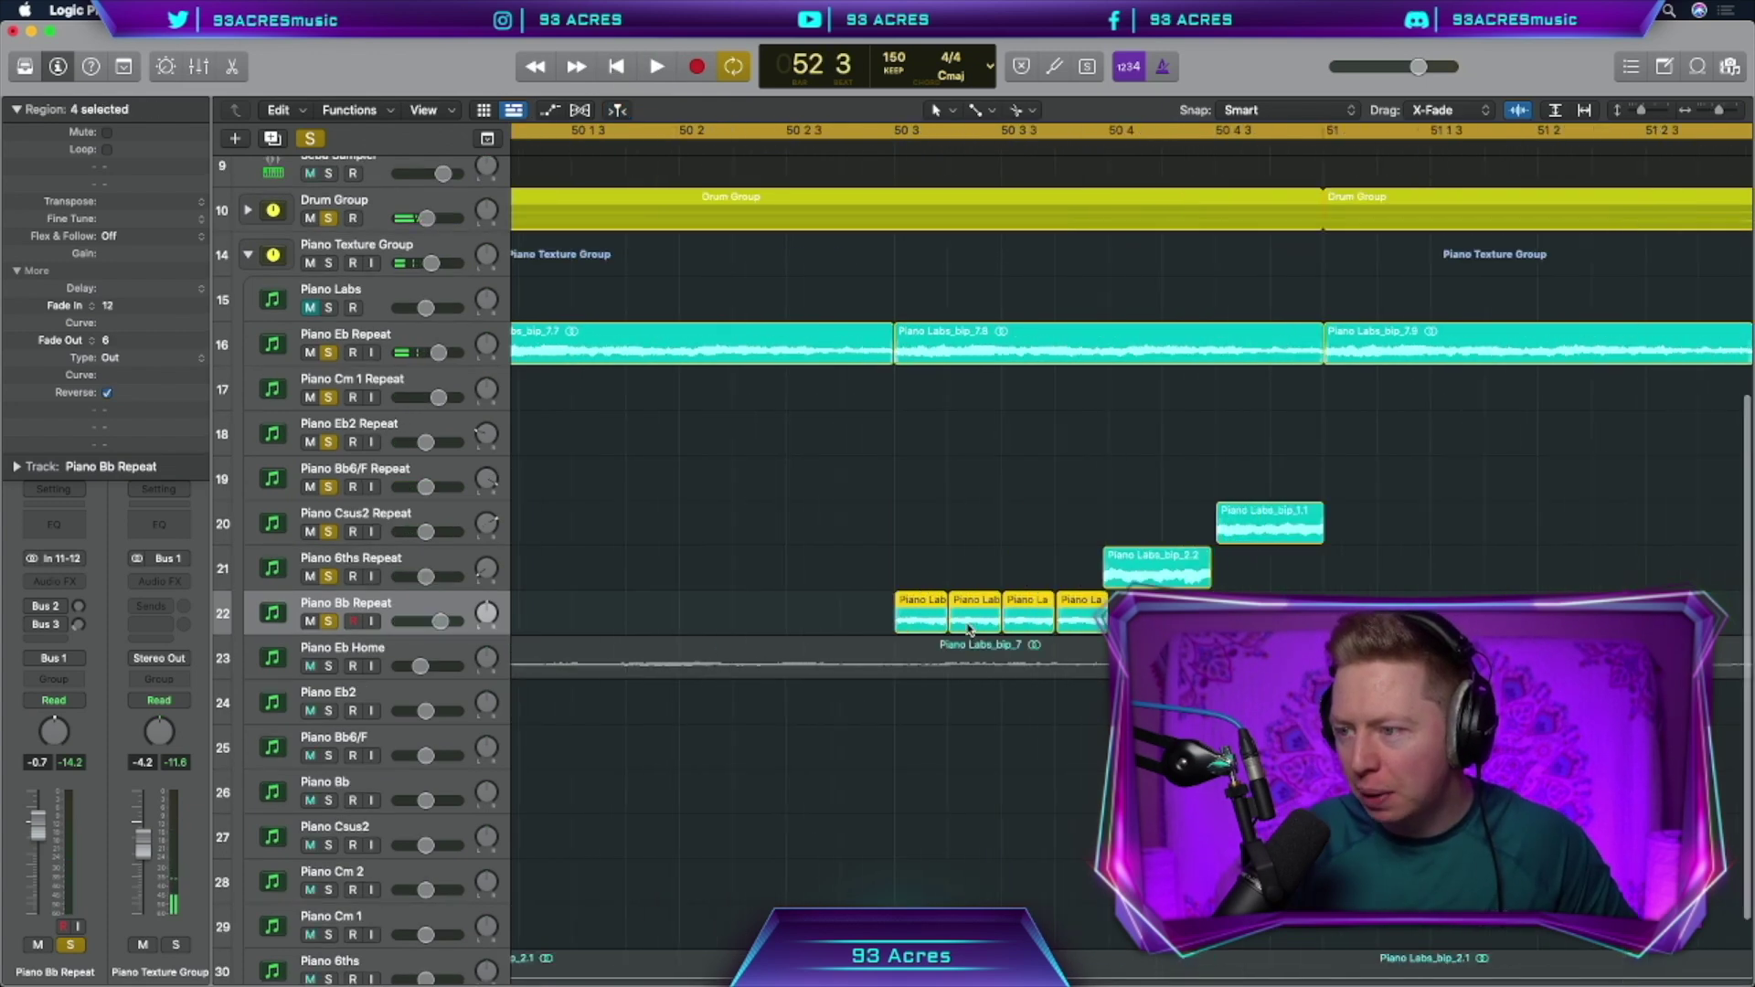
drag(947, 624, 926, 625)
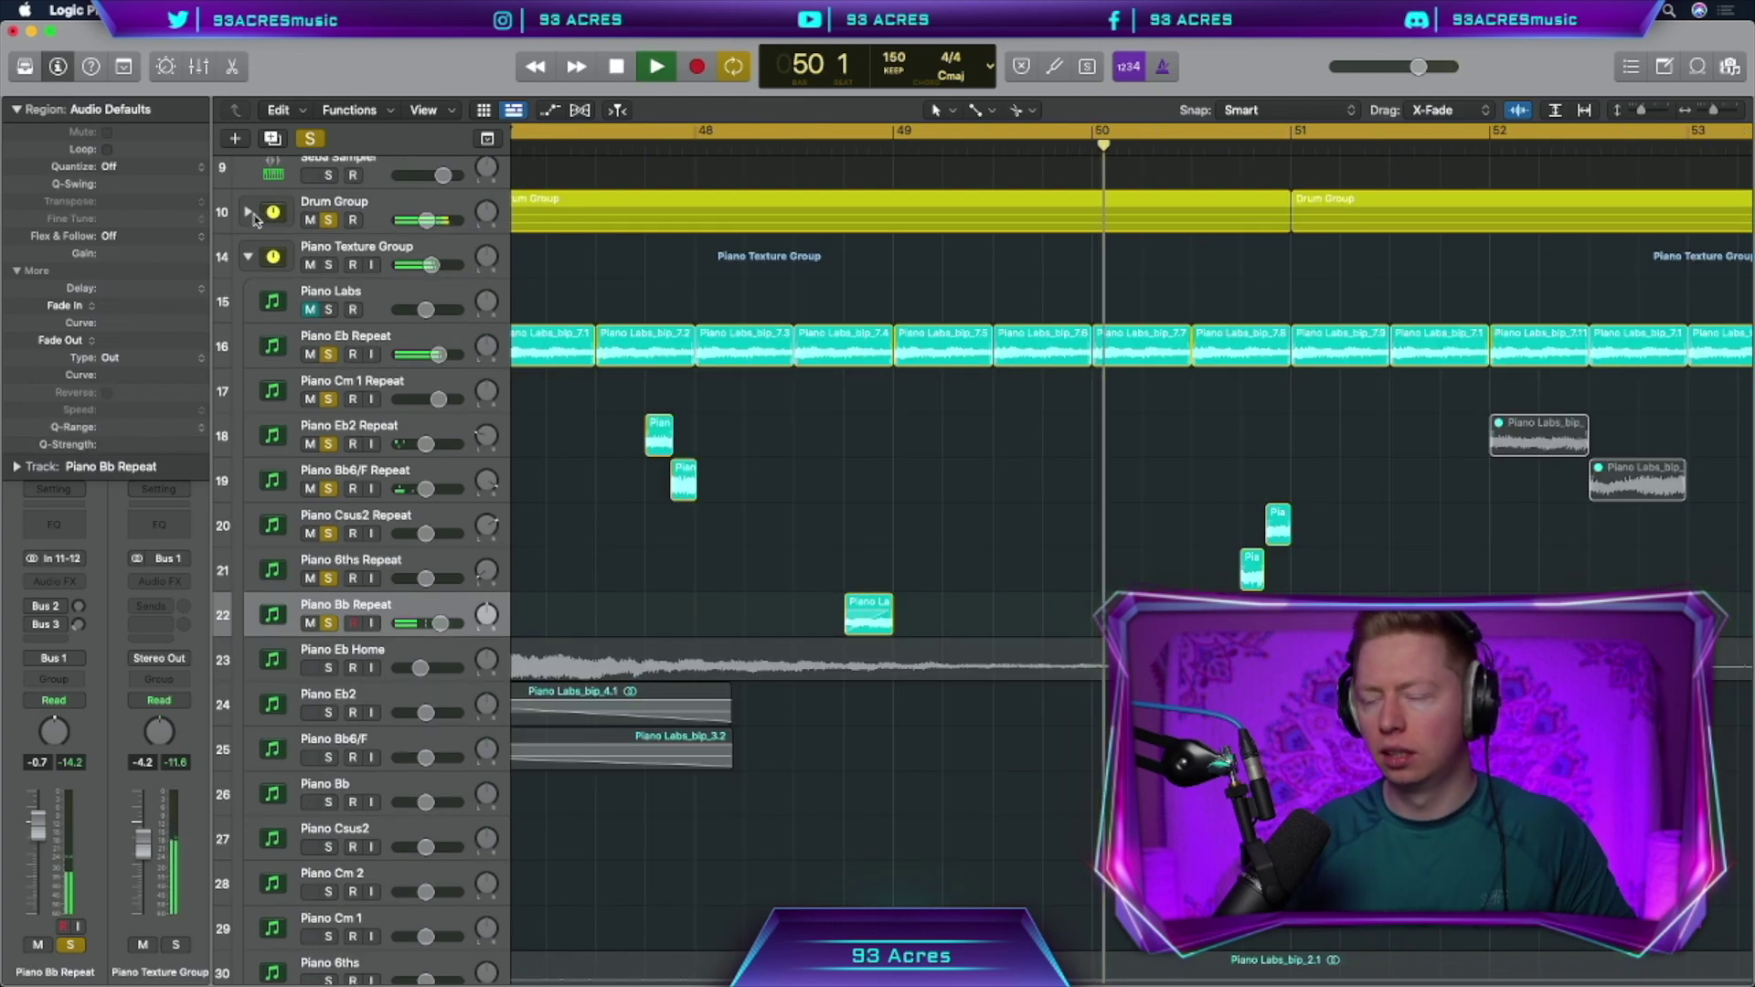
key(space)
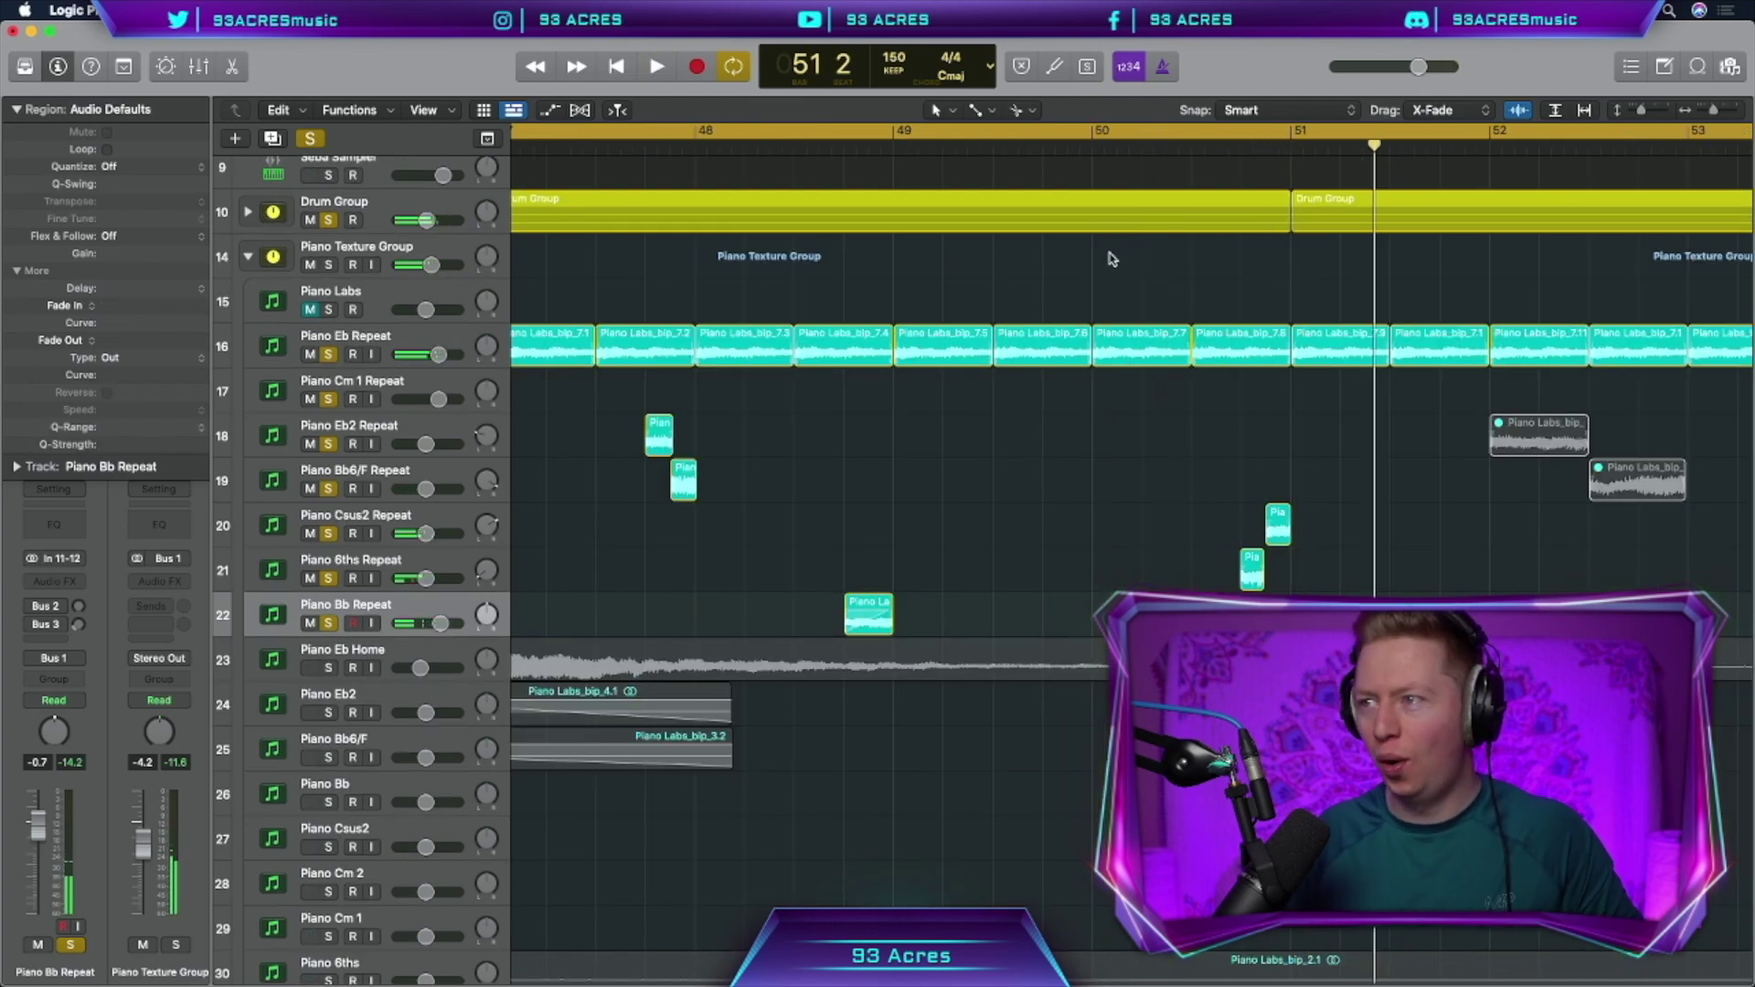
Trim the end of the reversed Piano Eb Home region so it stops at bar 47, and listen to the transition
click(1089, 147)
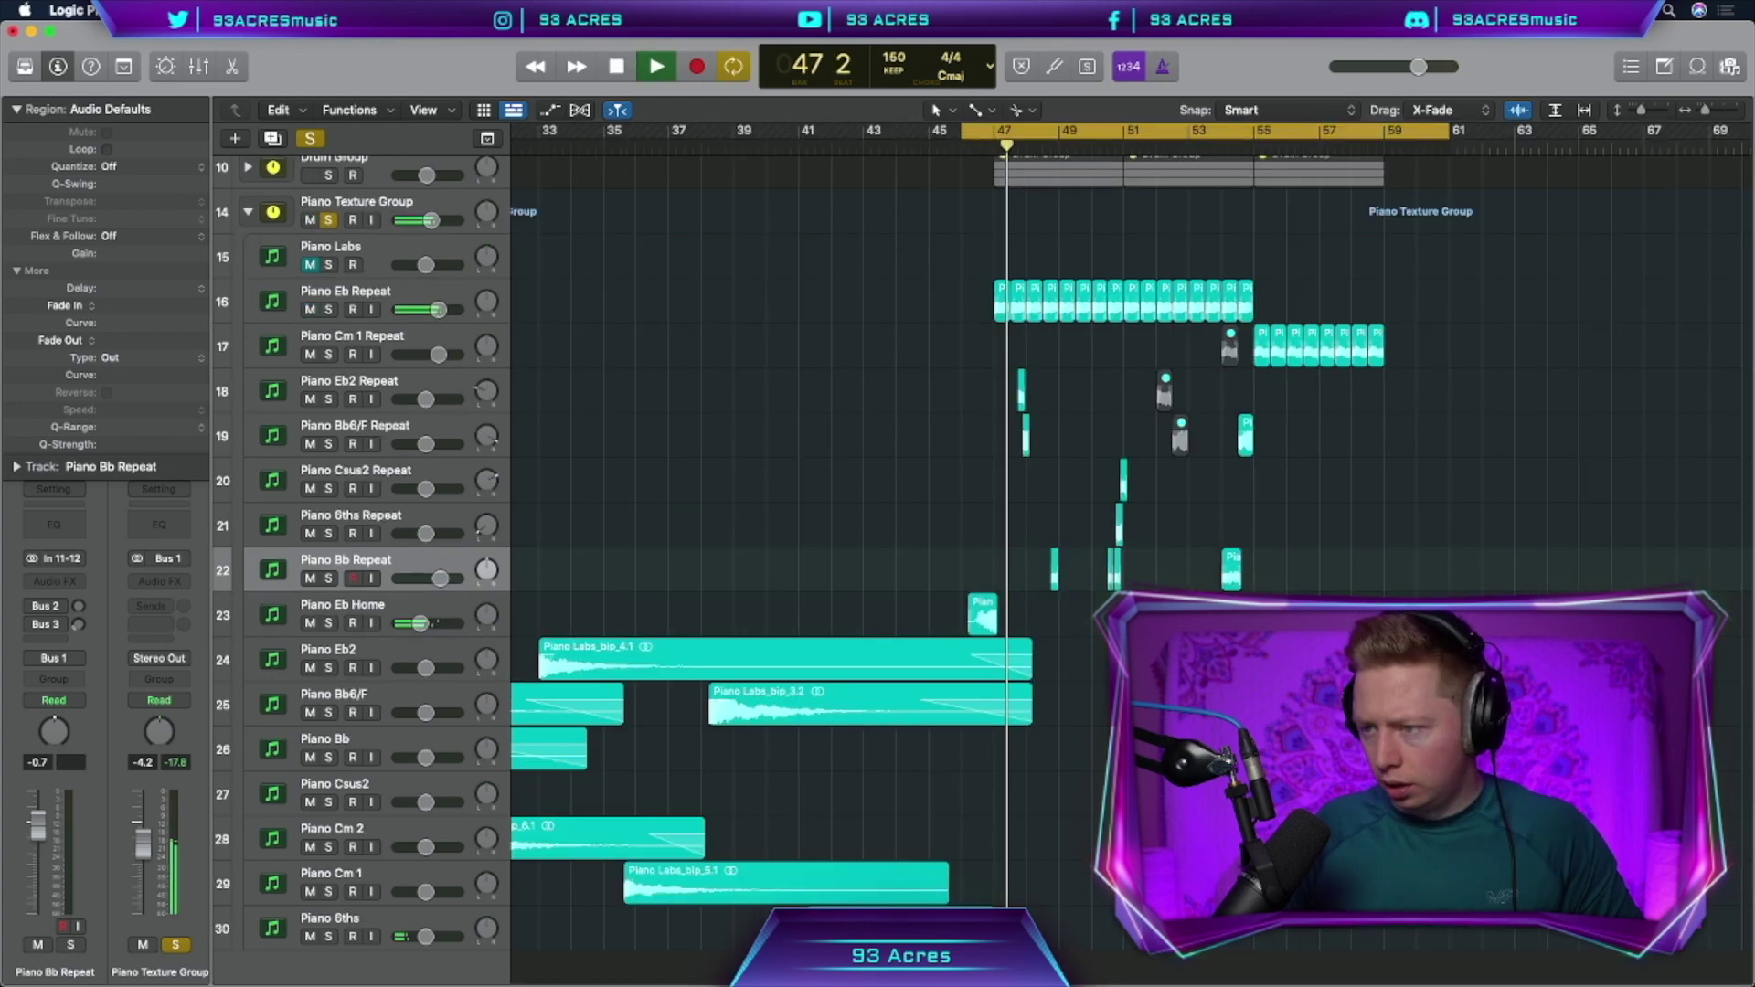
scroll(1033, 655, up, 5)
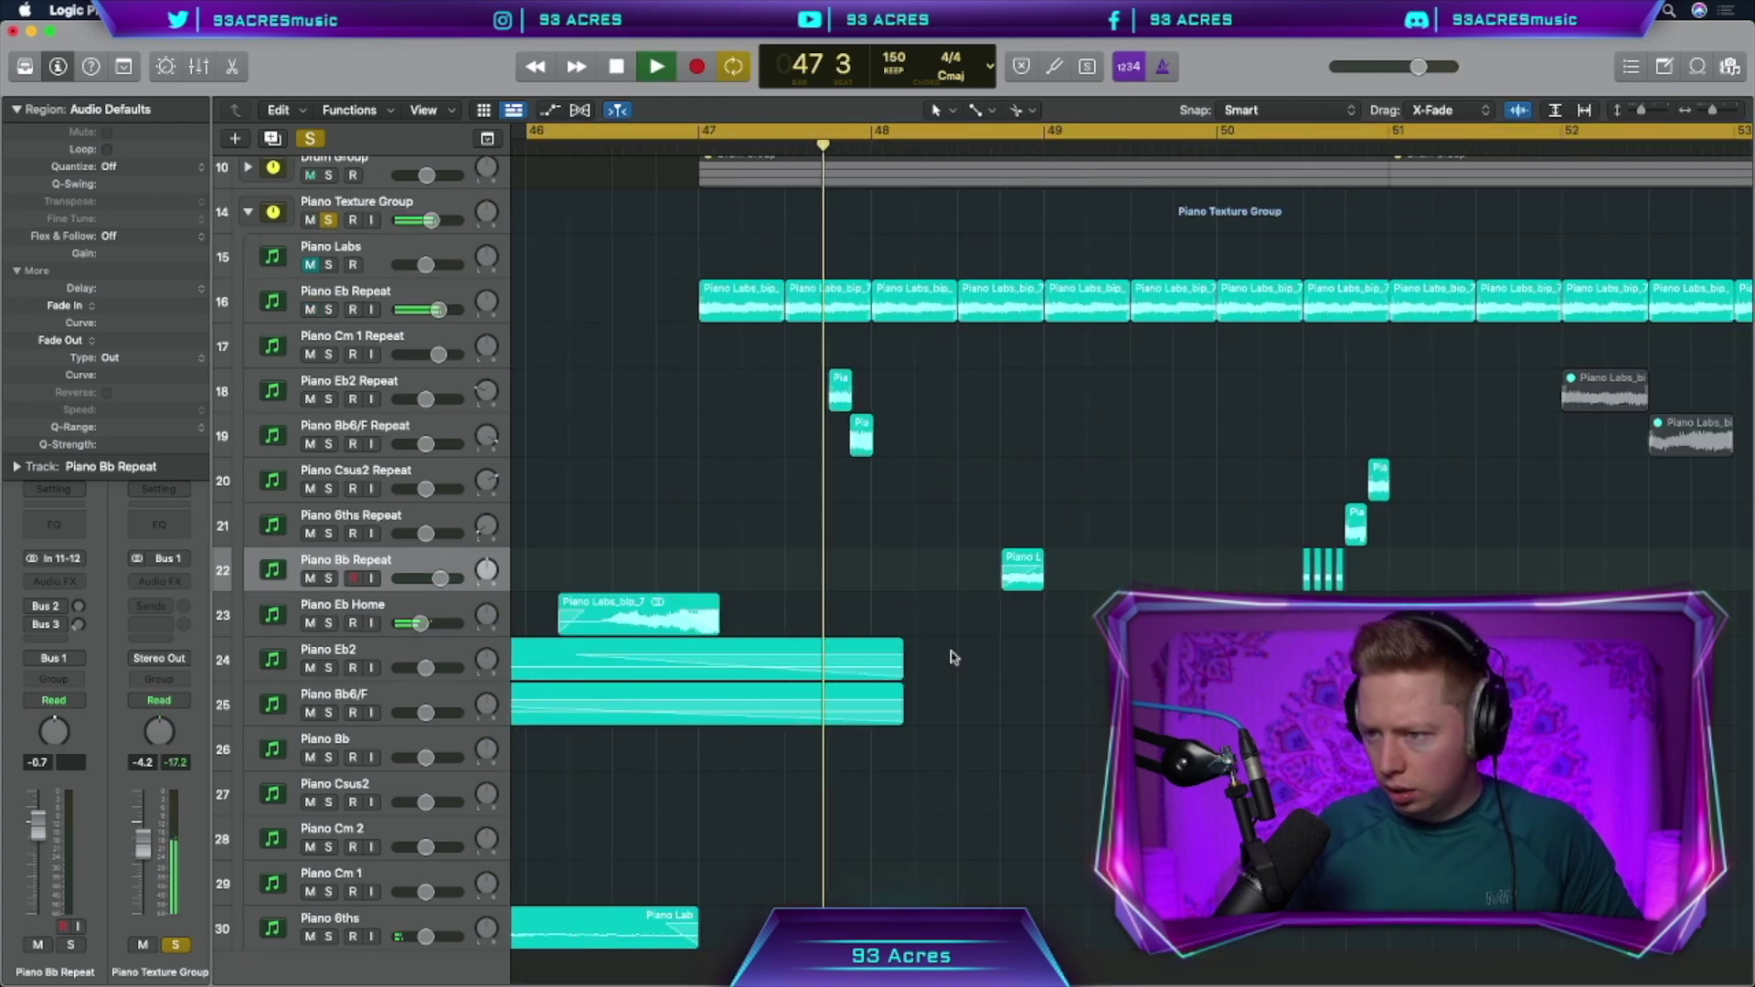
click(711, 623)
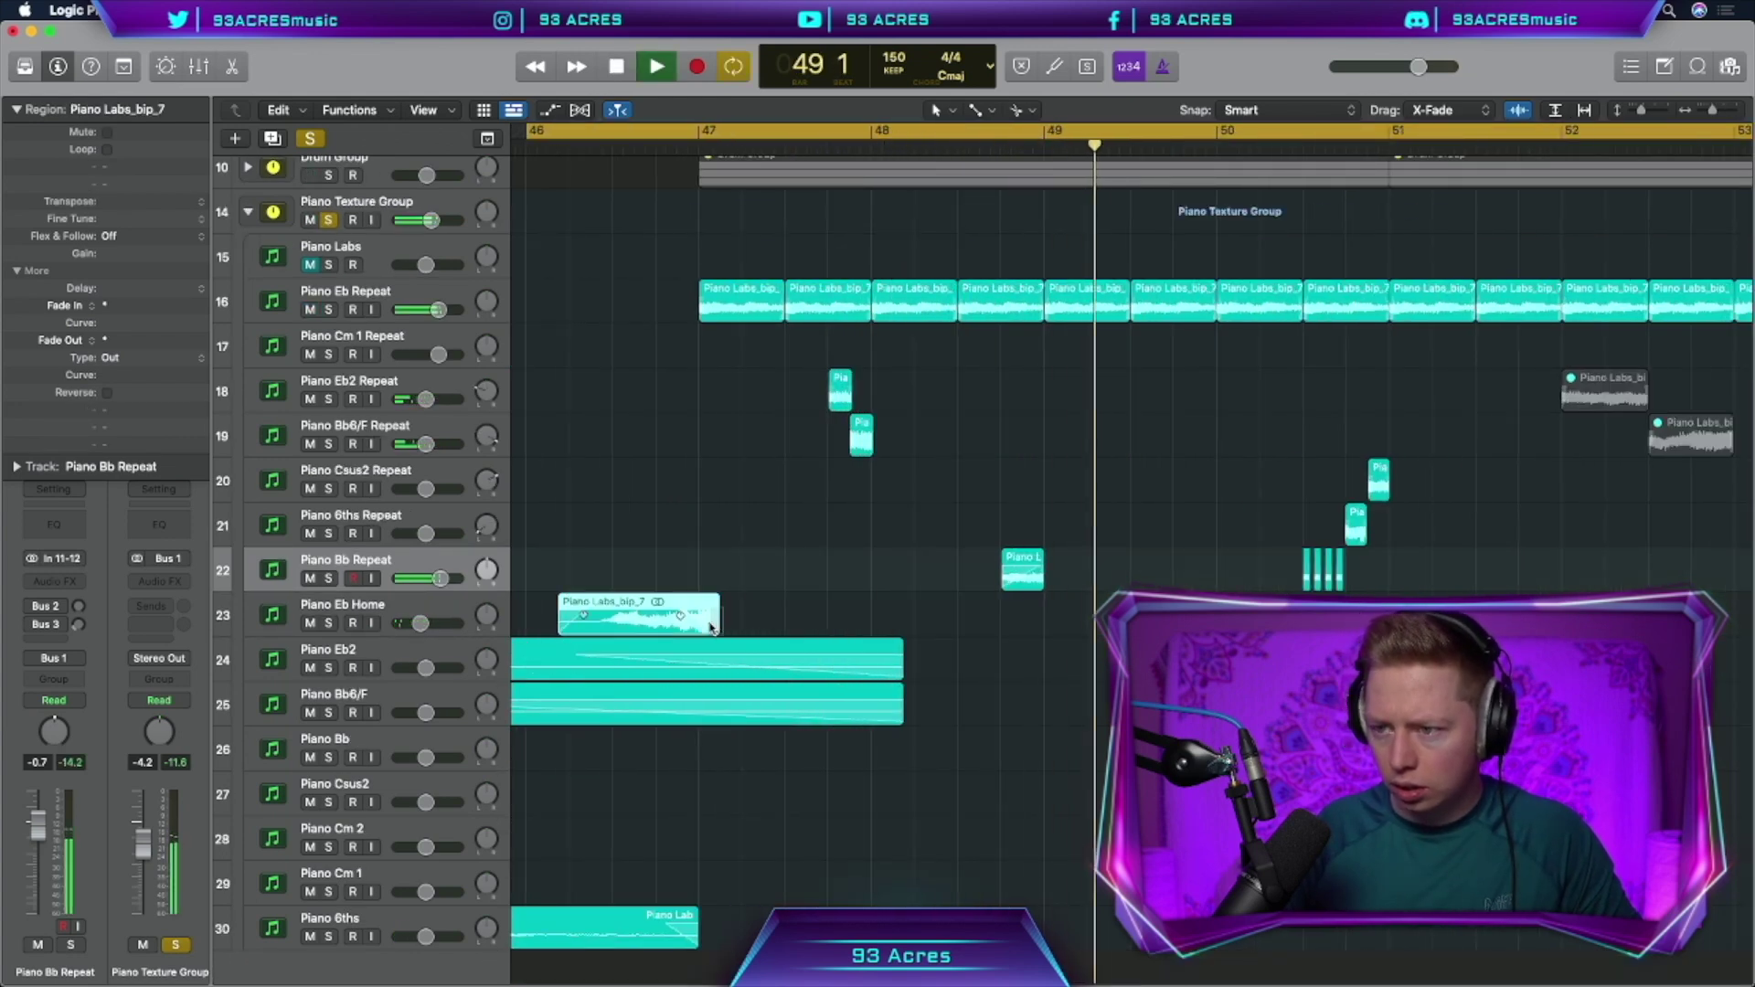
drag(711, 623, 708, 624)
scroll(1018, 624, down, 3)
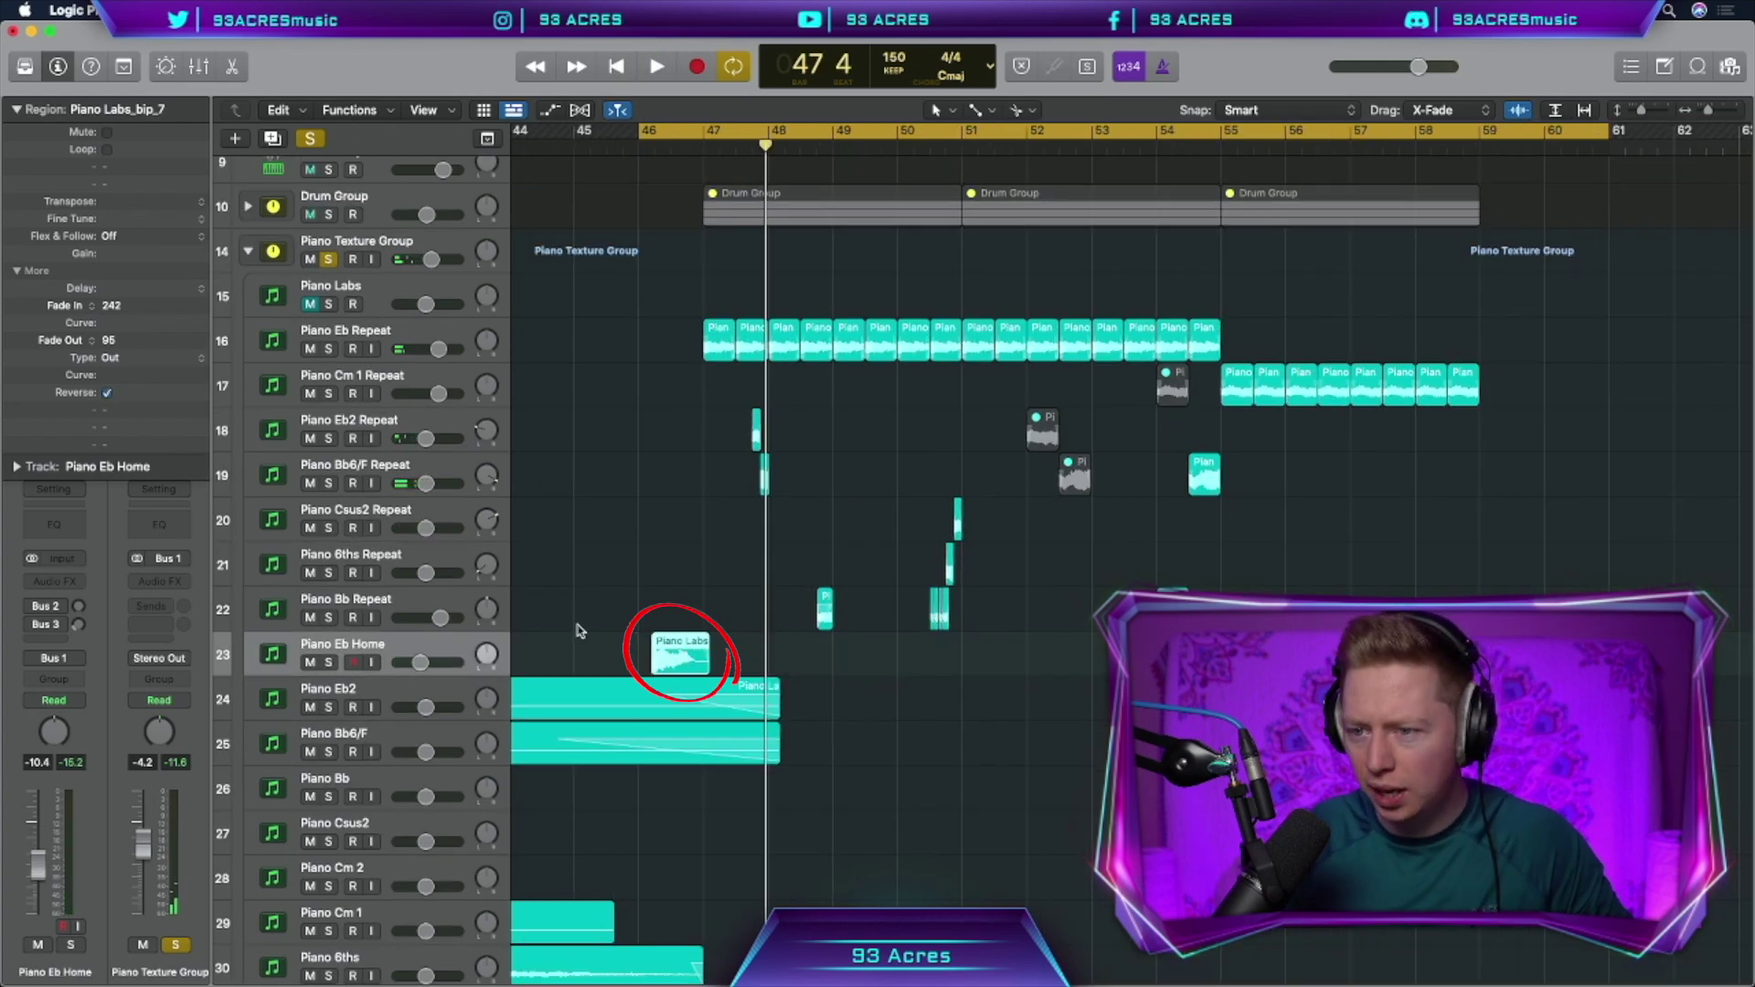
drag(693, 668, 705, 672)
key(space)
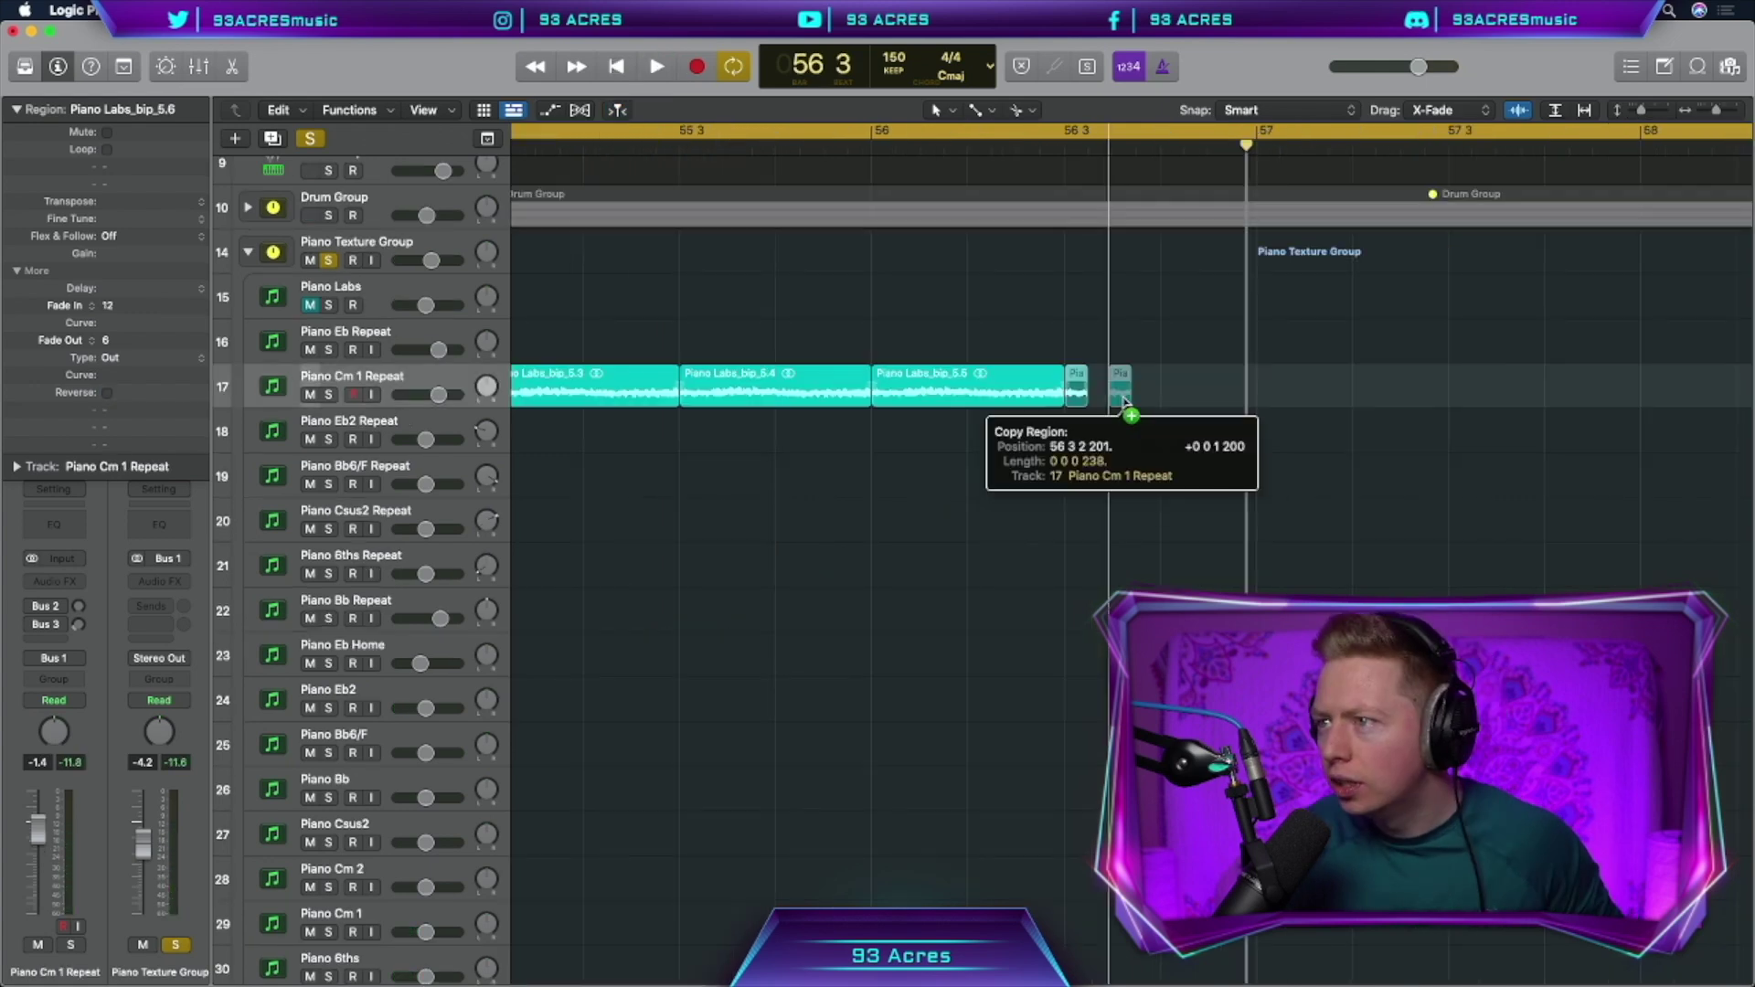
Copy short Piano Cm 1 Repeat slices across the second half of bar 56 and add Bb6/F and Eb2 Repeat slices before bar 57
drag(1121, 402, 1176, 406)
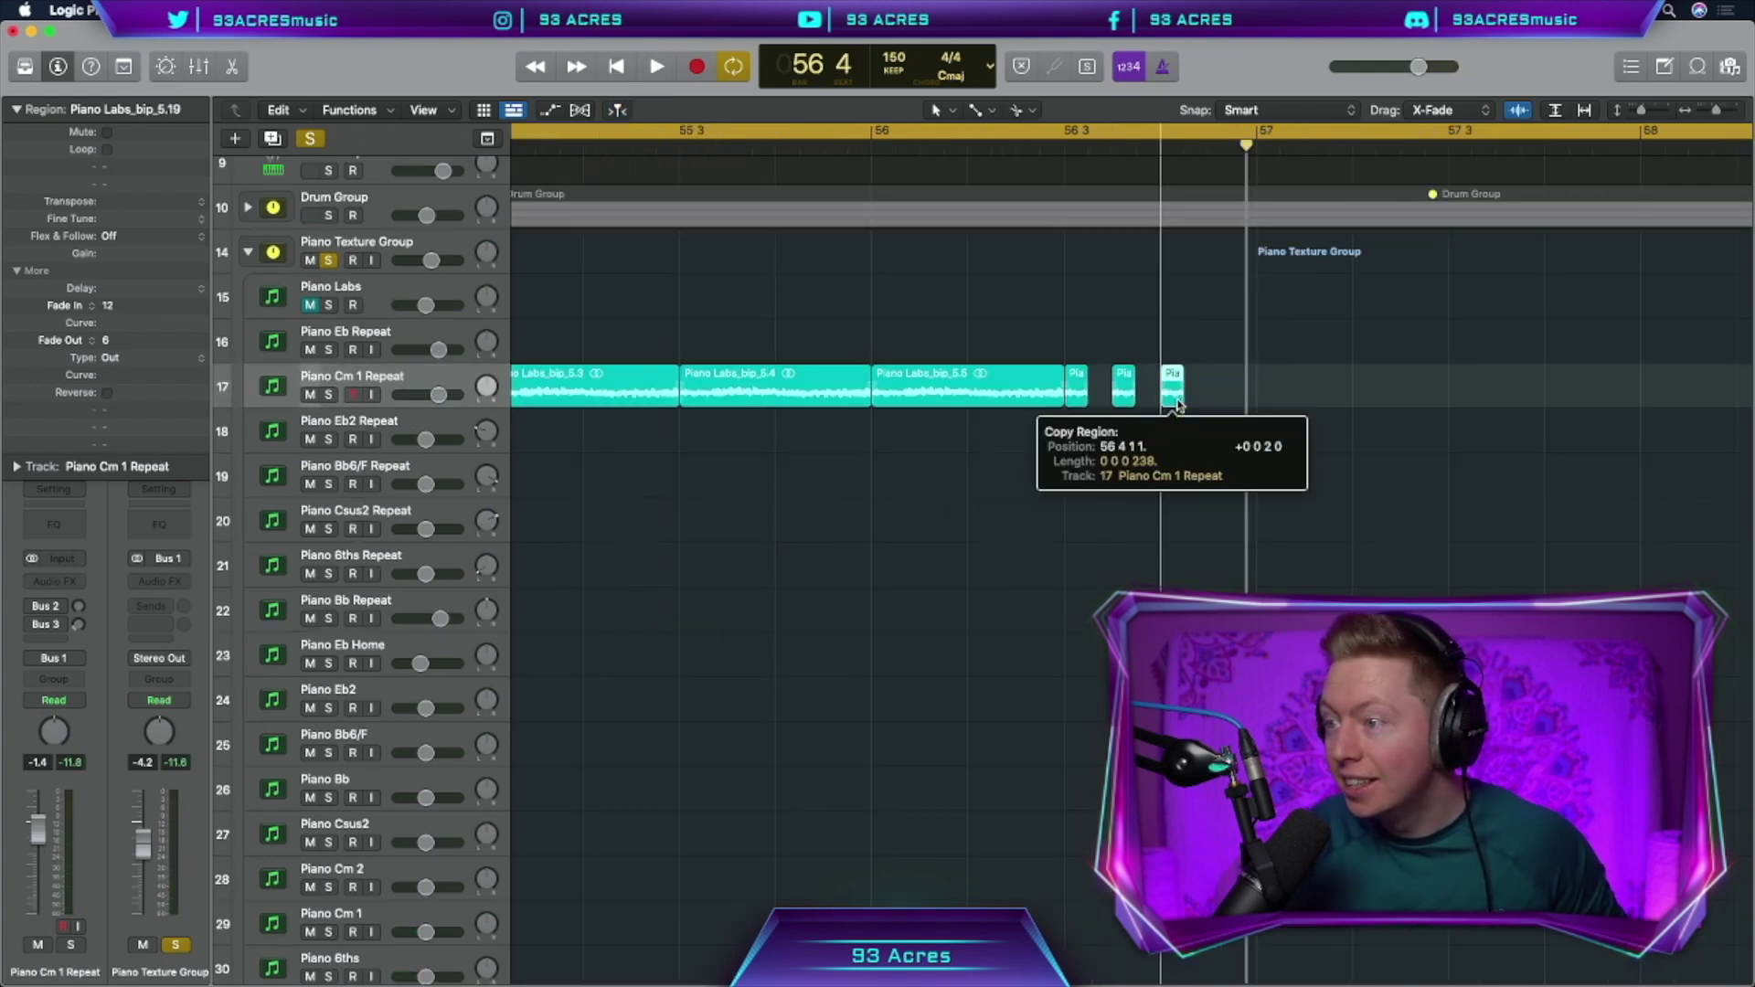
drag(621, 478, 1399, 479)
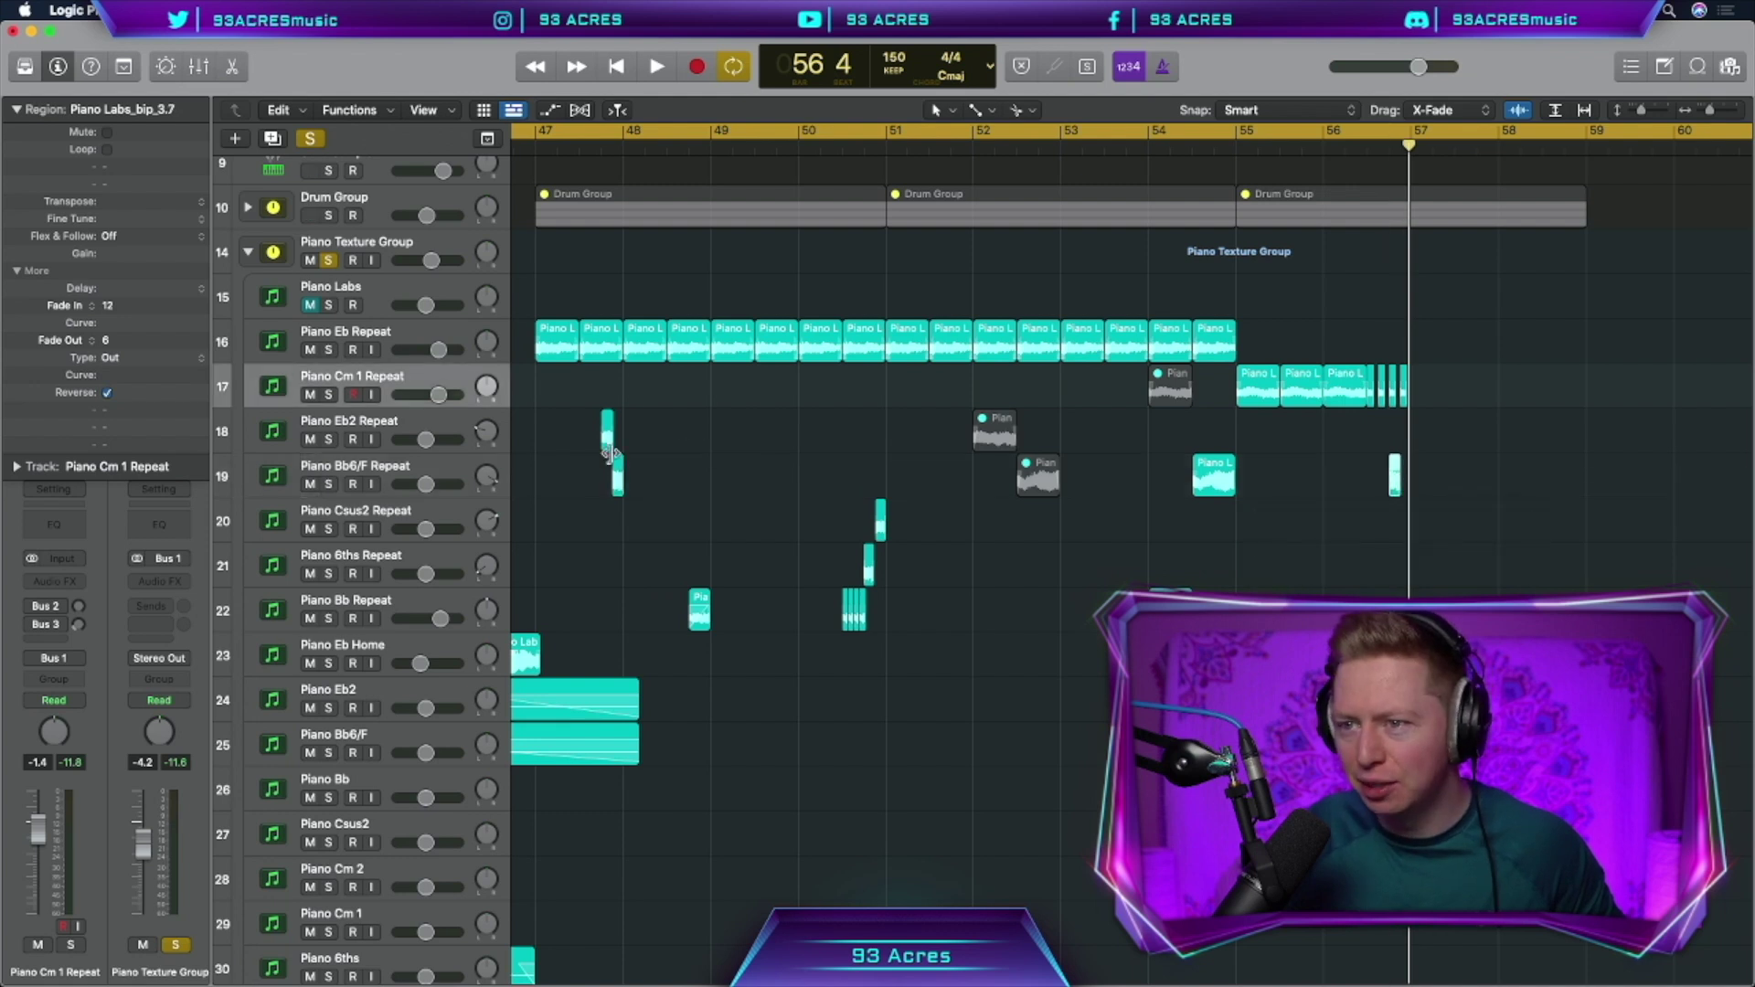
drag(608, 446, 1397, 431)
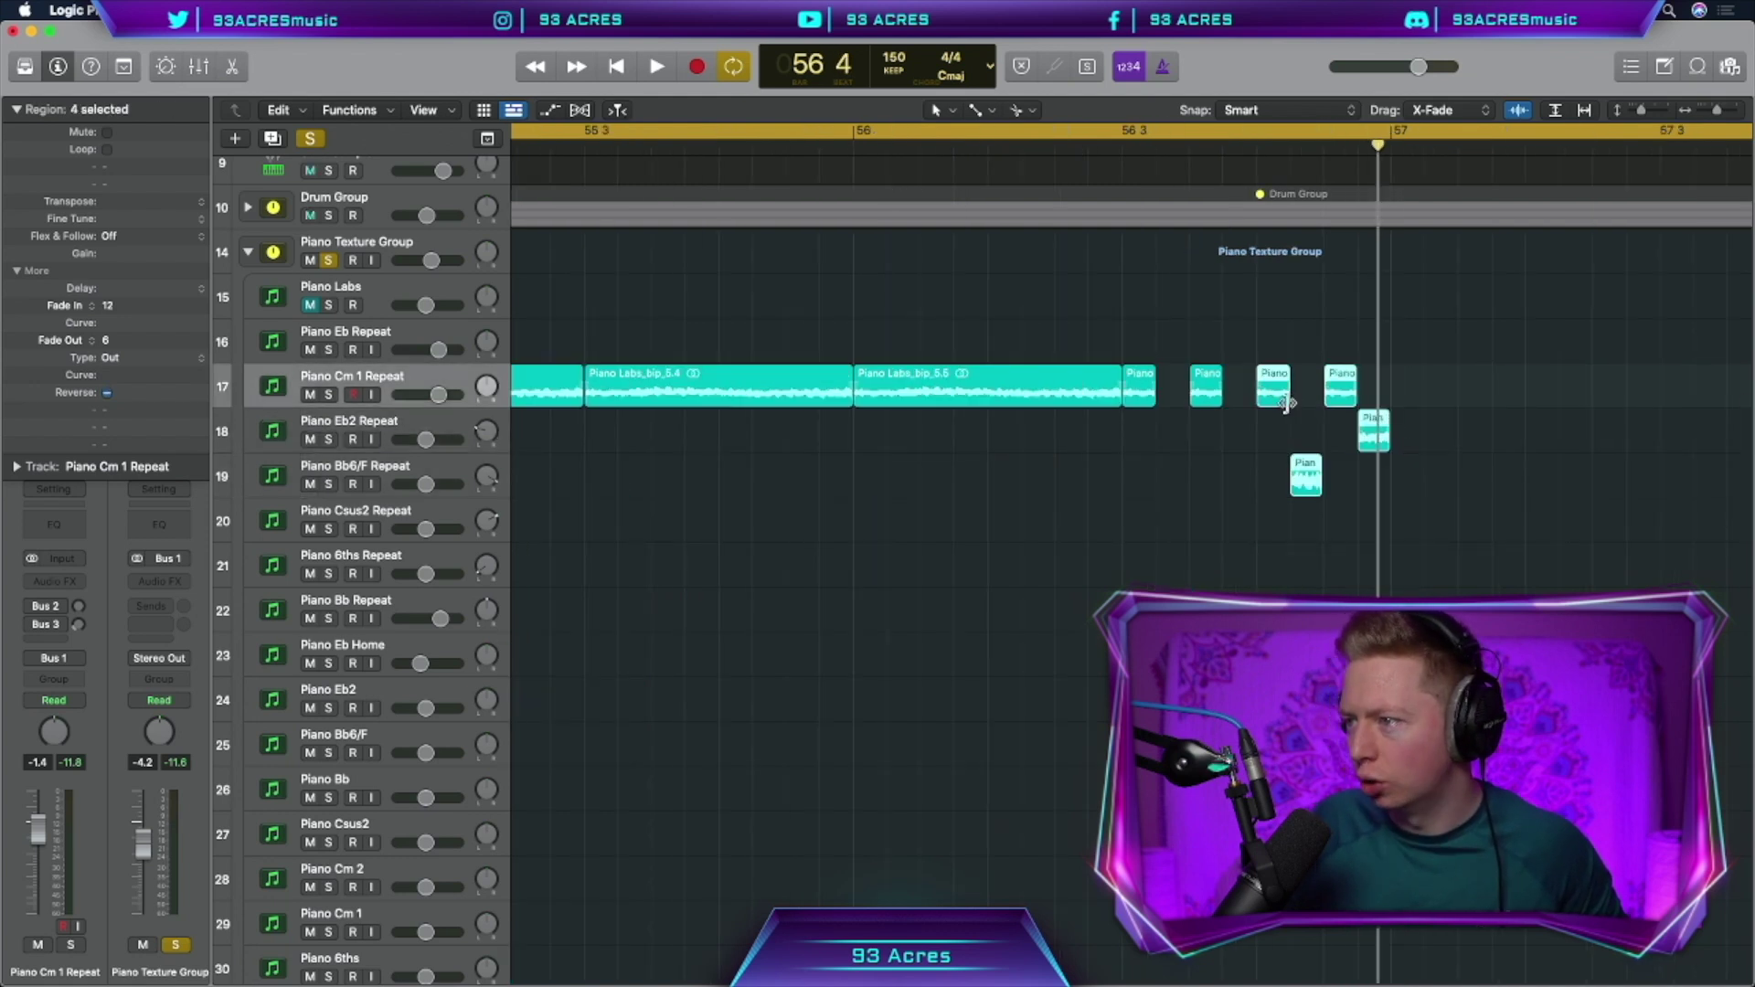
drag(1287, 402, 1268, 400)
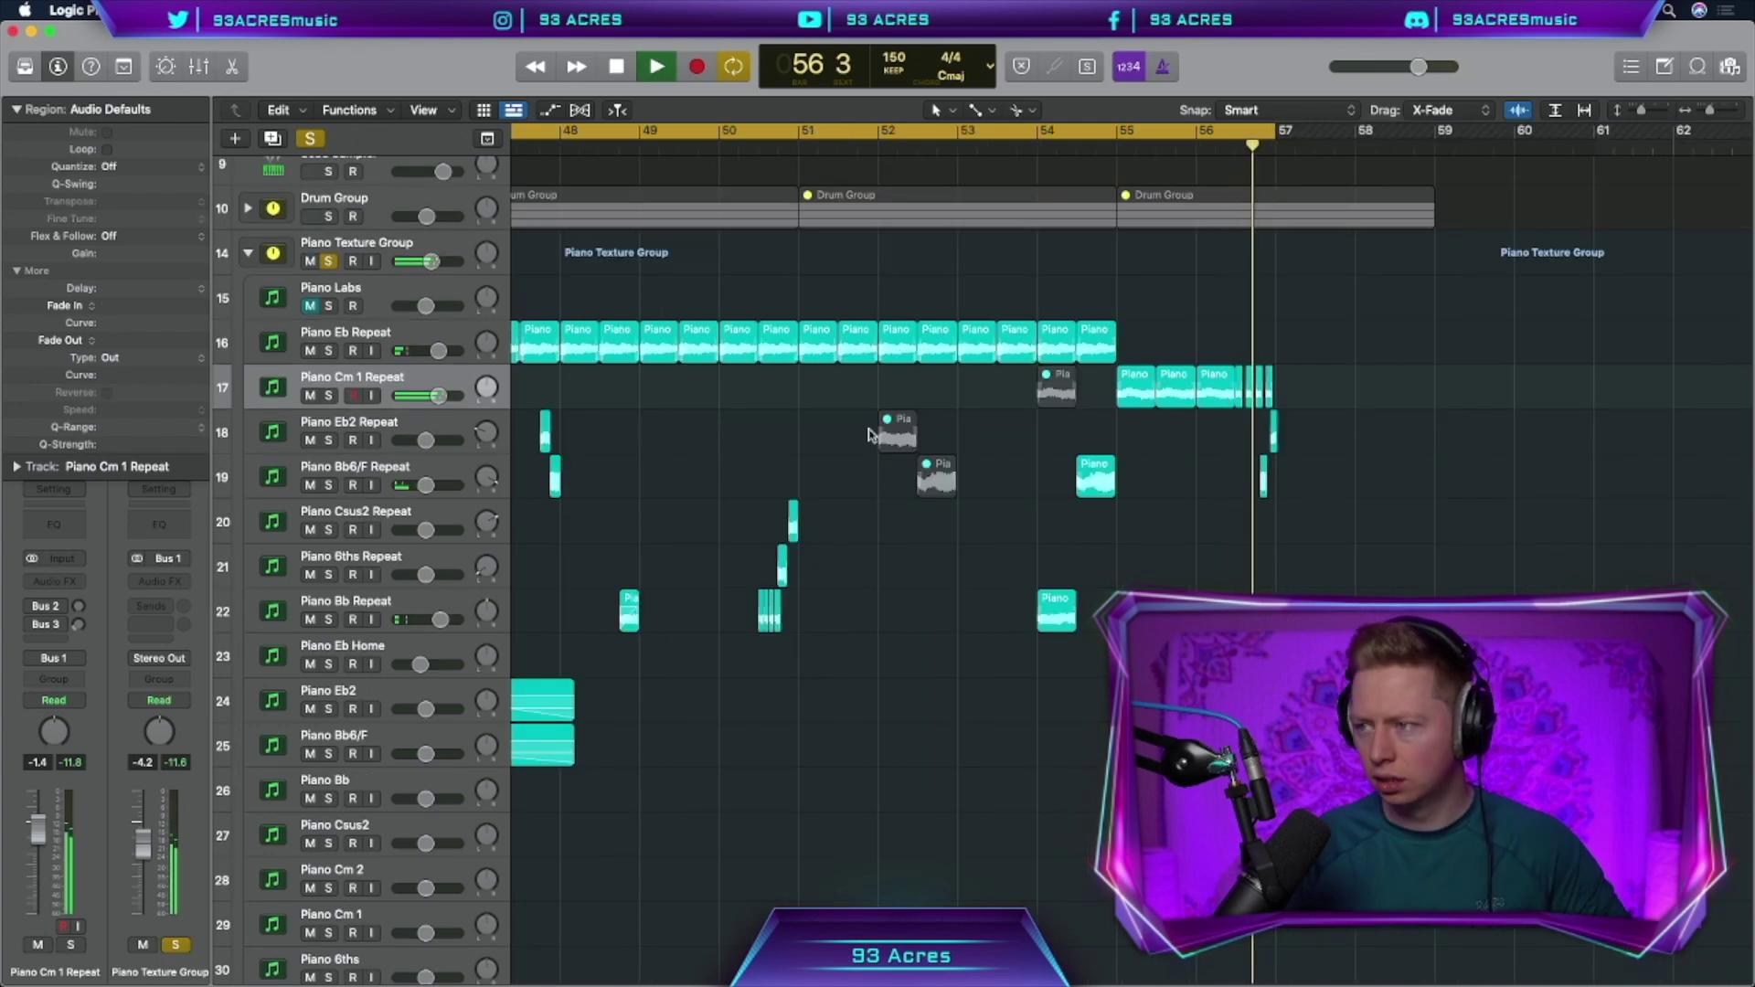
key(space)
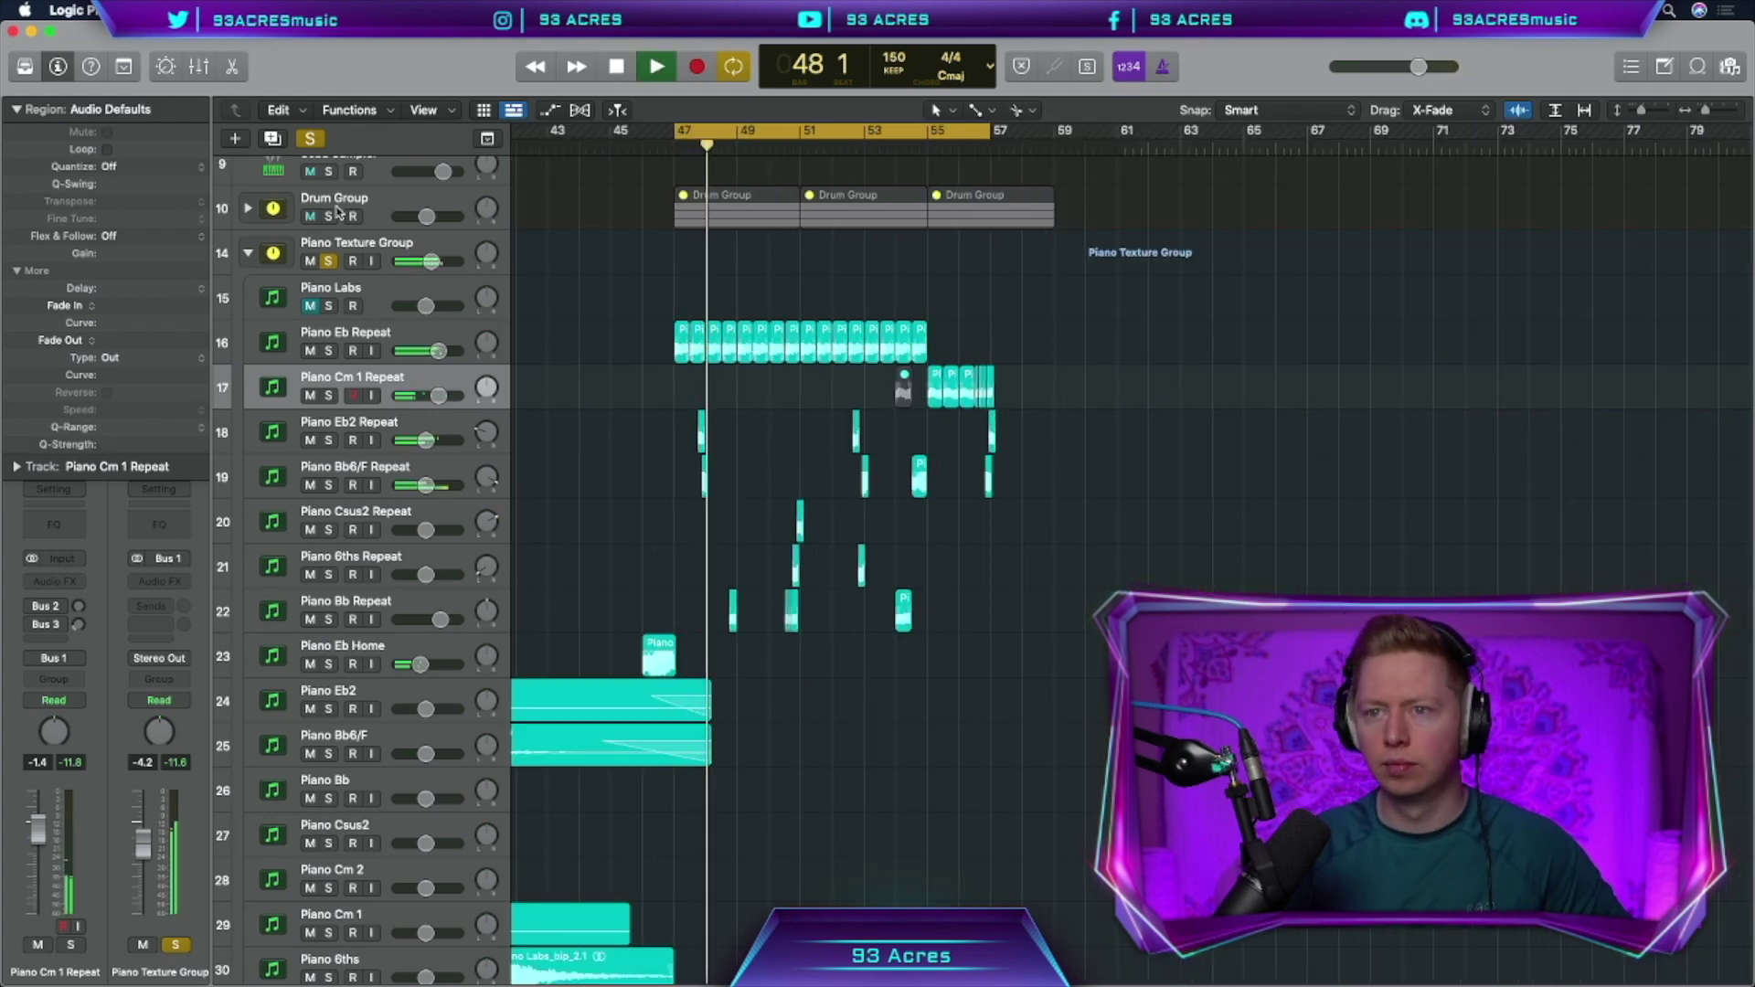
Solo the Drum Group along with the piano textures, show its tracks, and open the Space D reverb on the Snare DHK track's Bus 3
click(254, 207)
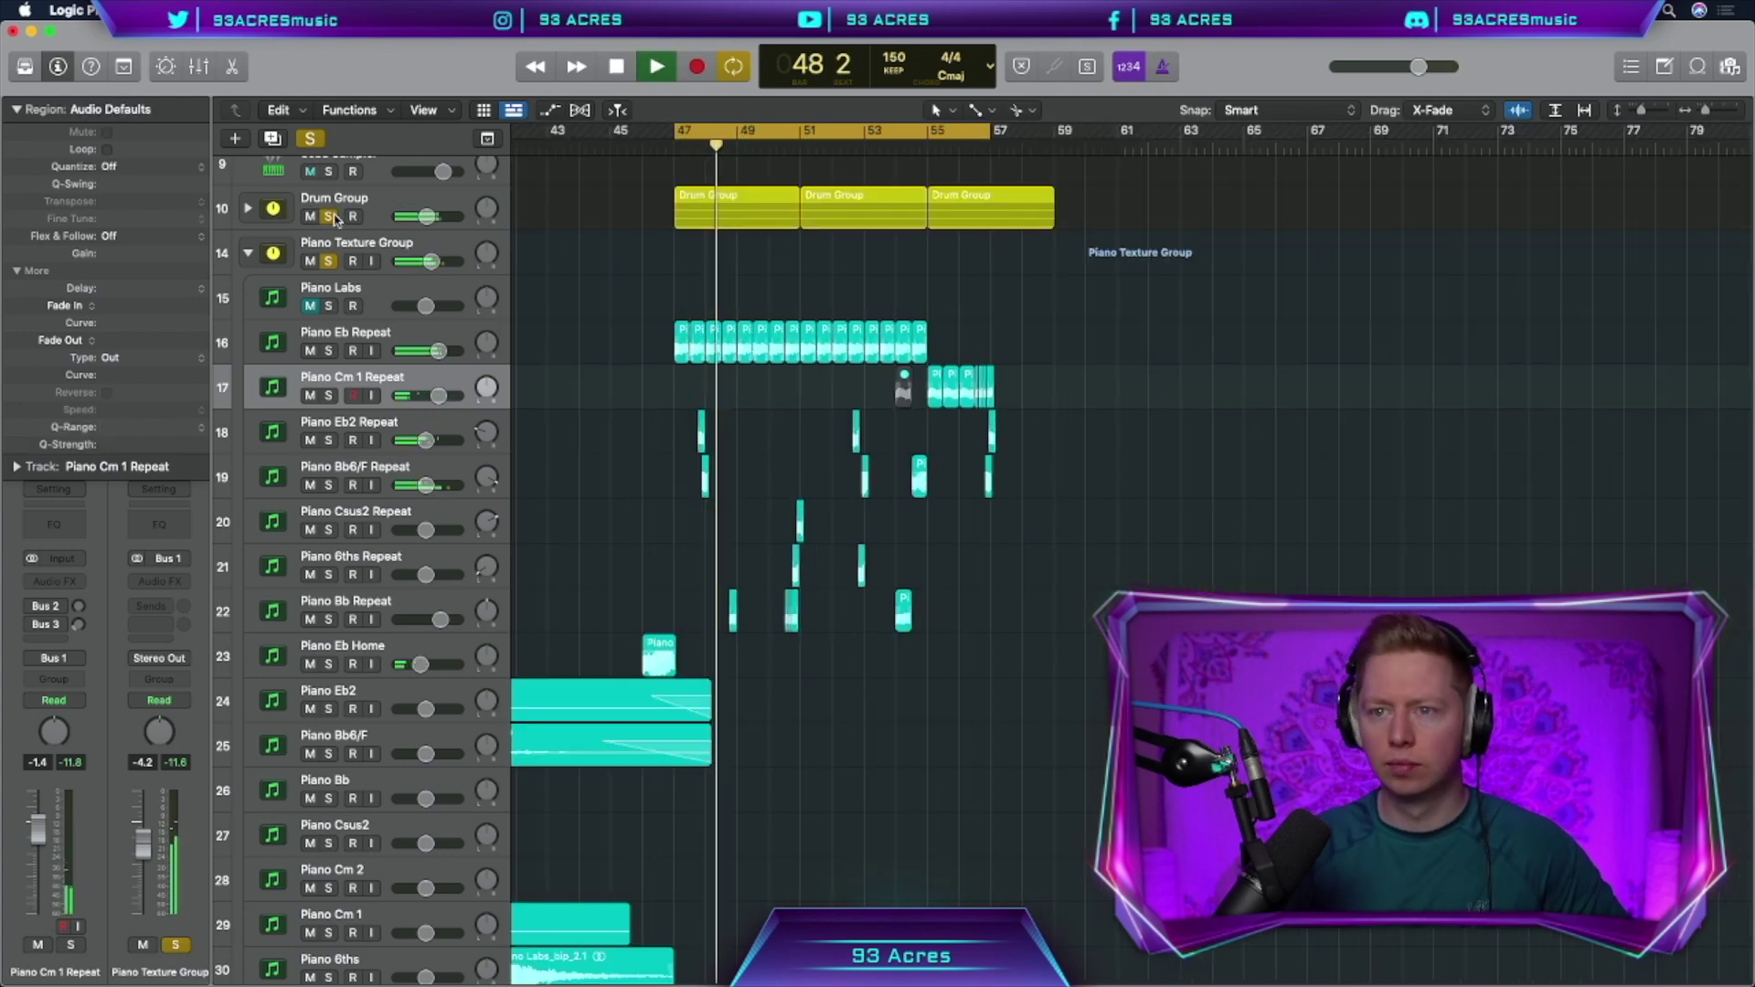
click(249, 208)
click(407, 318)
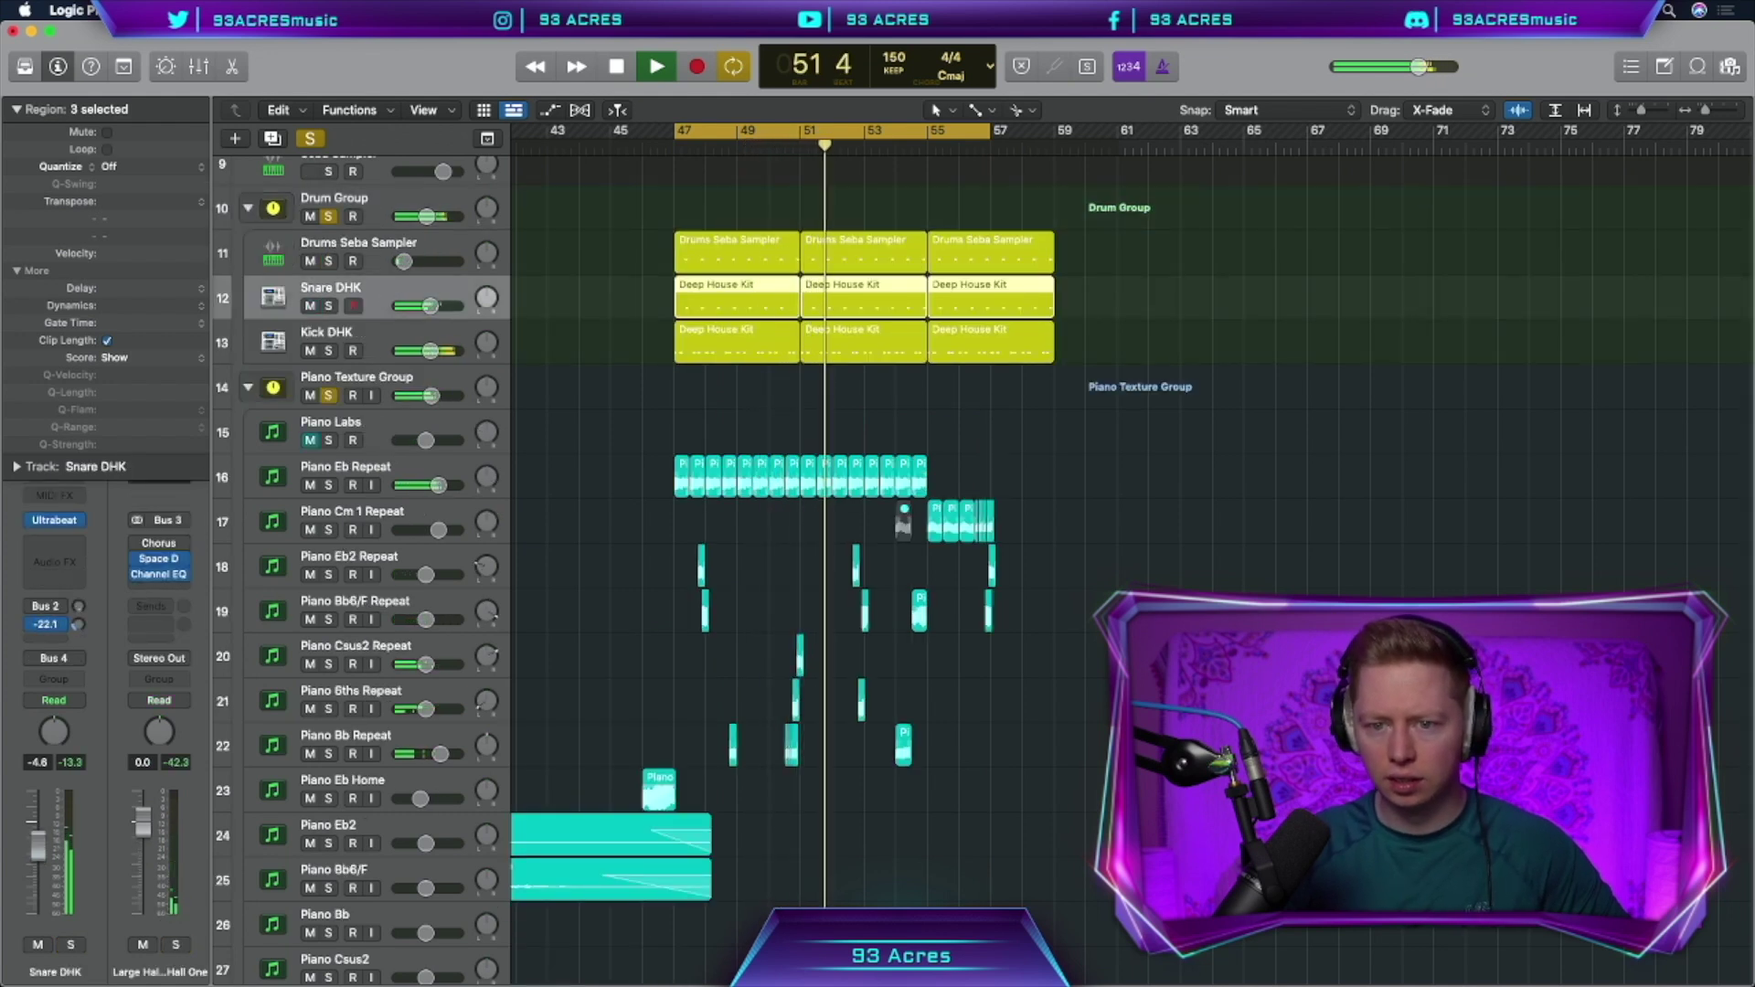
click(151, 558)
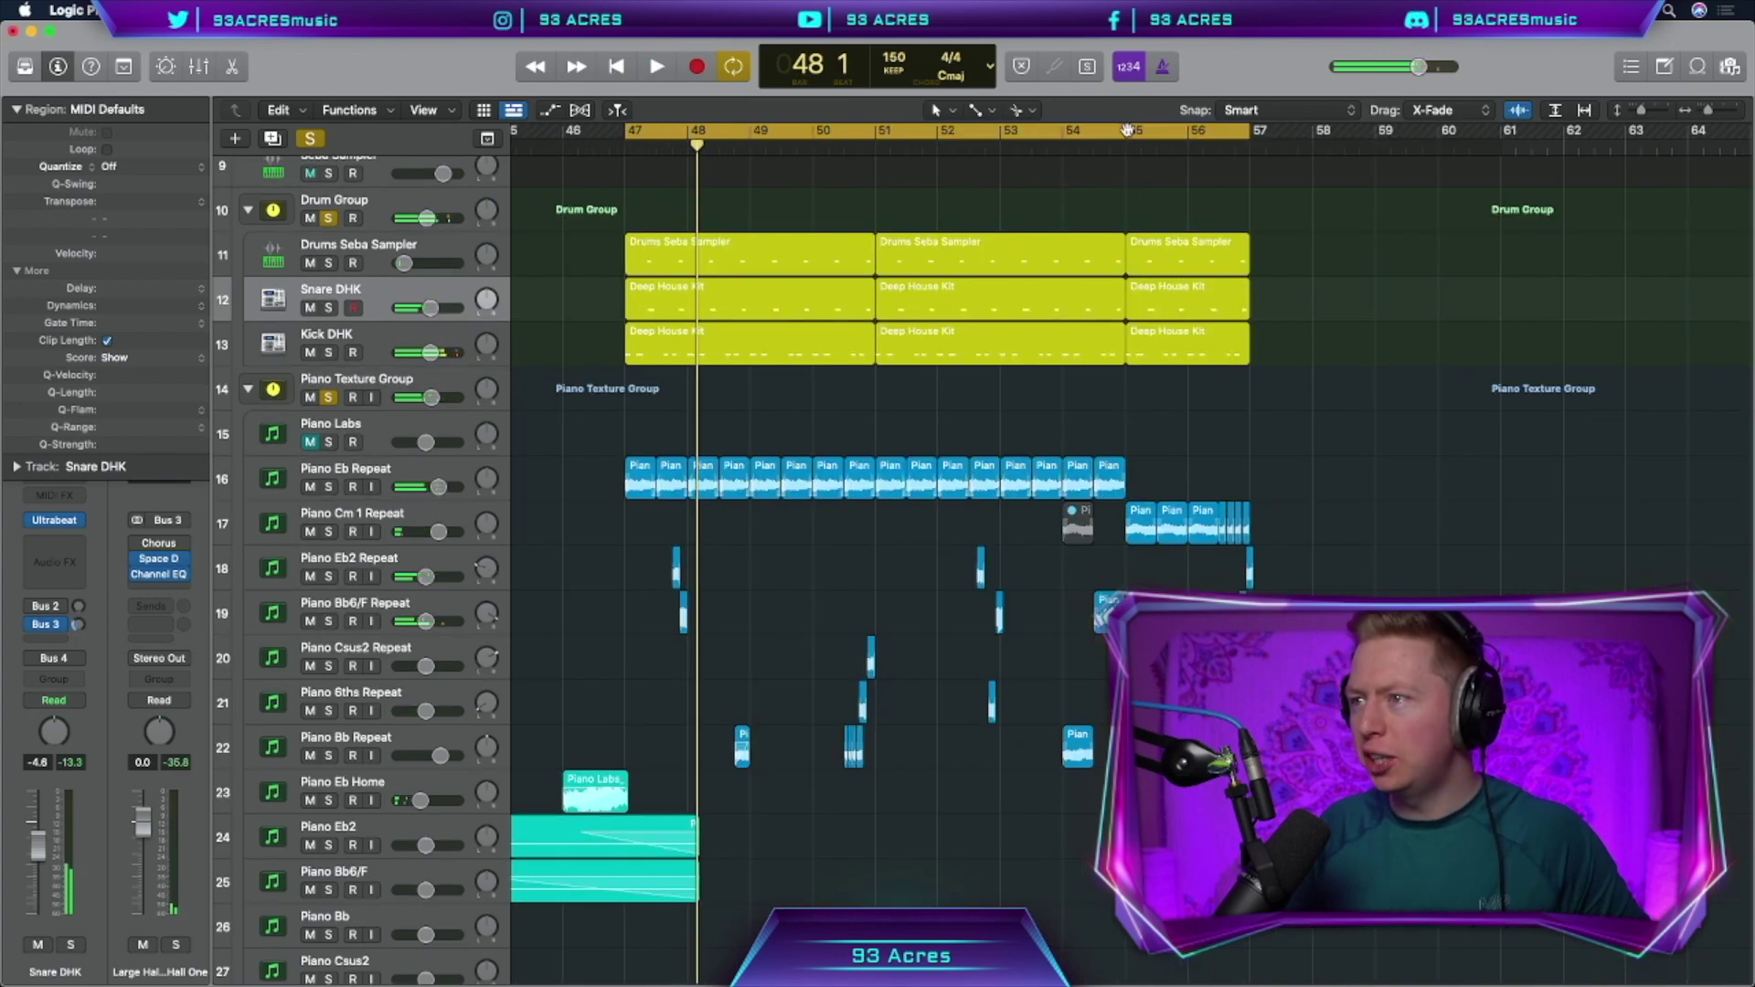
Cycle bars 55 to 57 and open Ultrabeat on the Snare DHK track to edit the Deep House Kit's hi-hat
click(1128, 130)
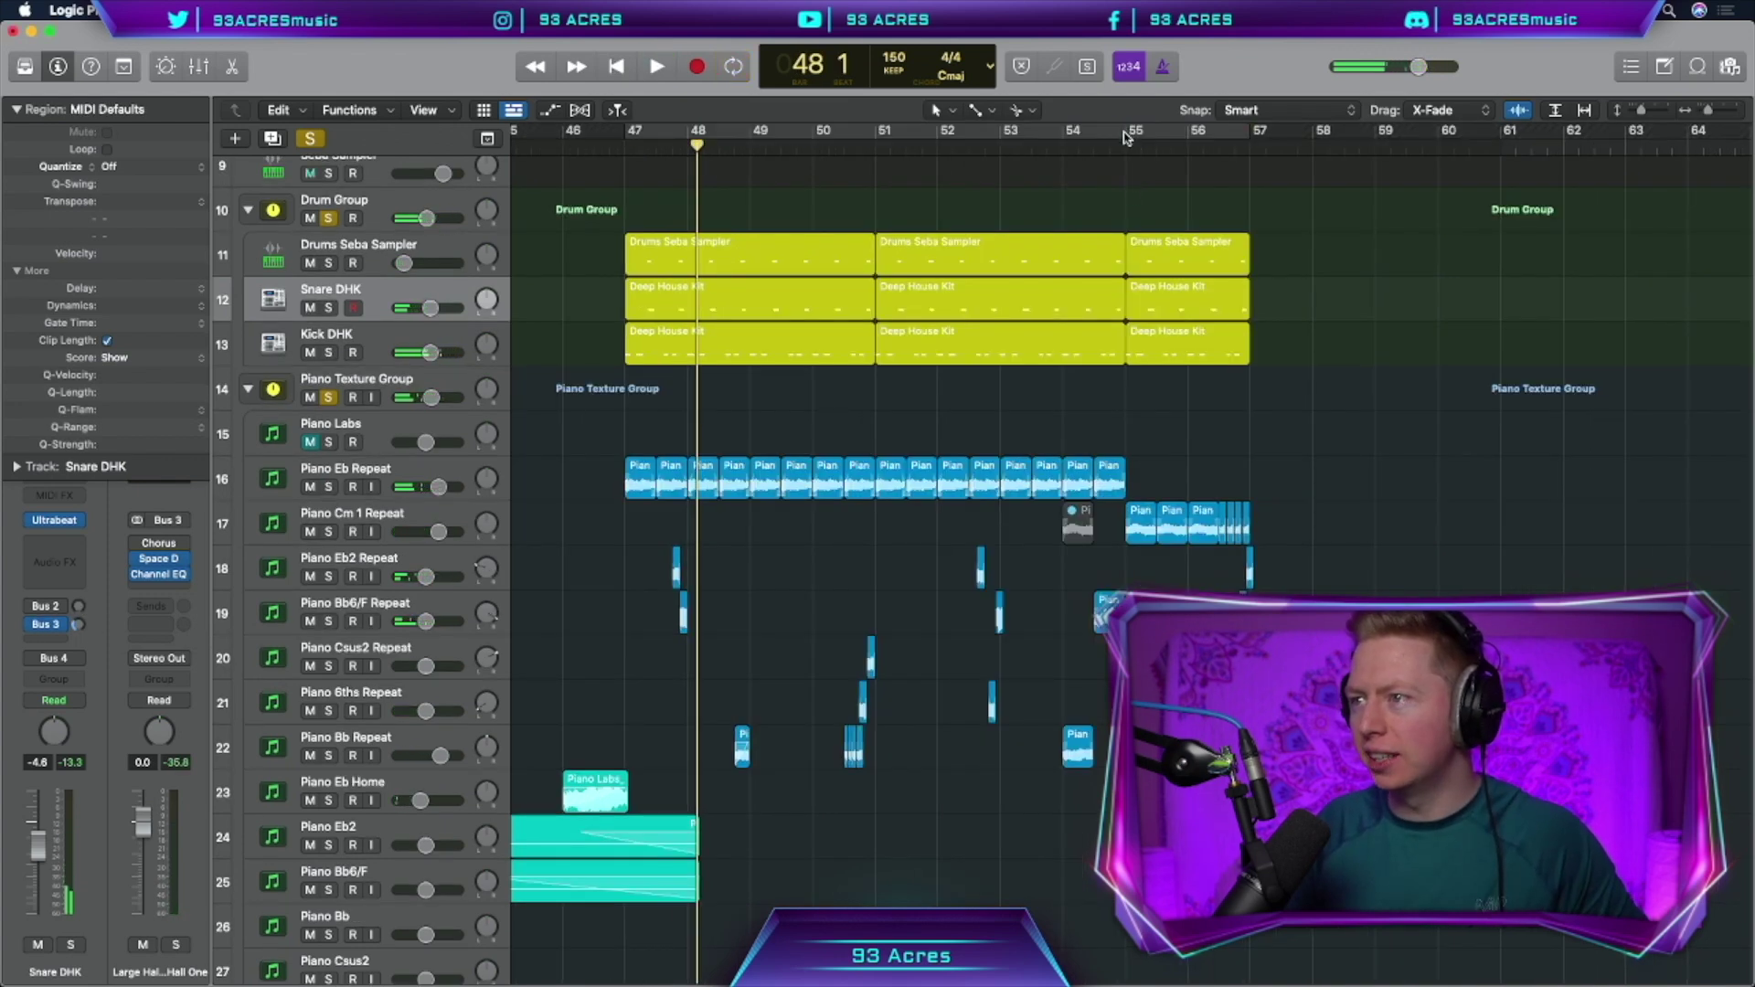
drag(1125, 133, 1232, 144)
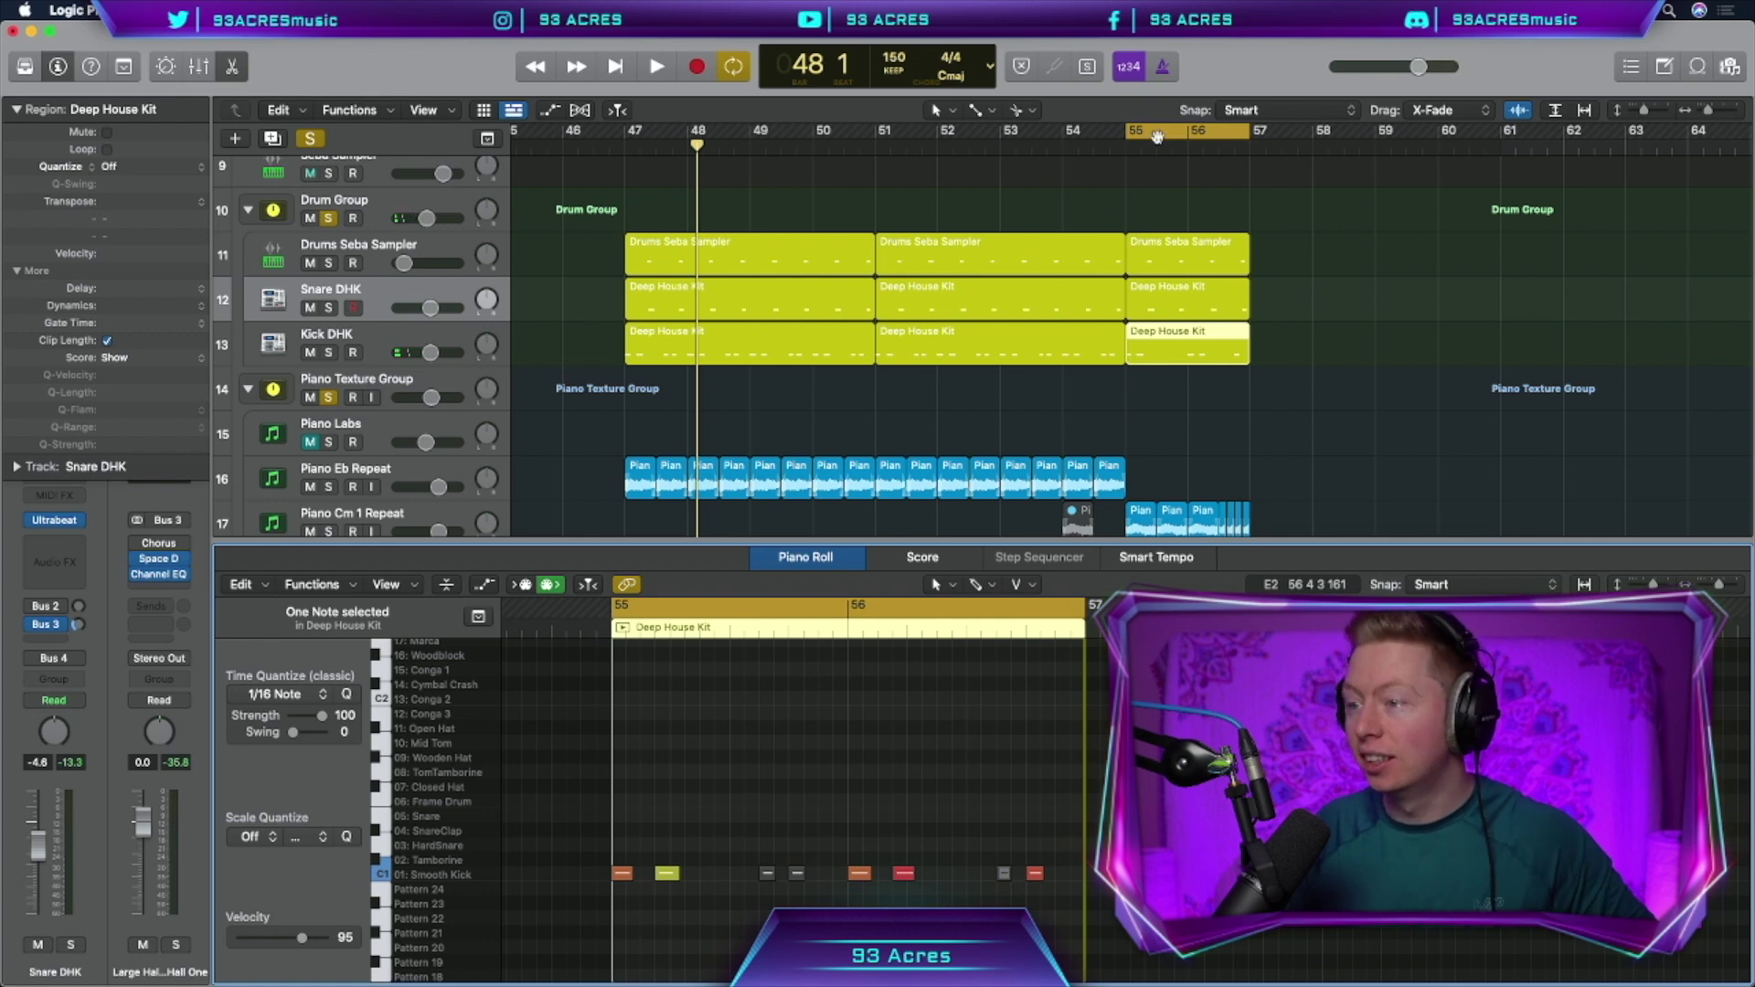
key(space)
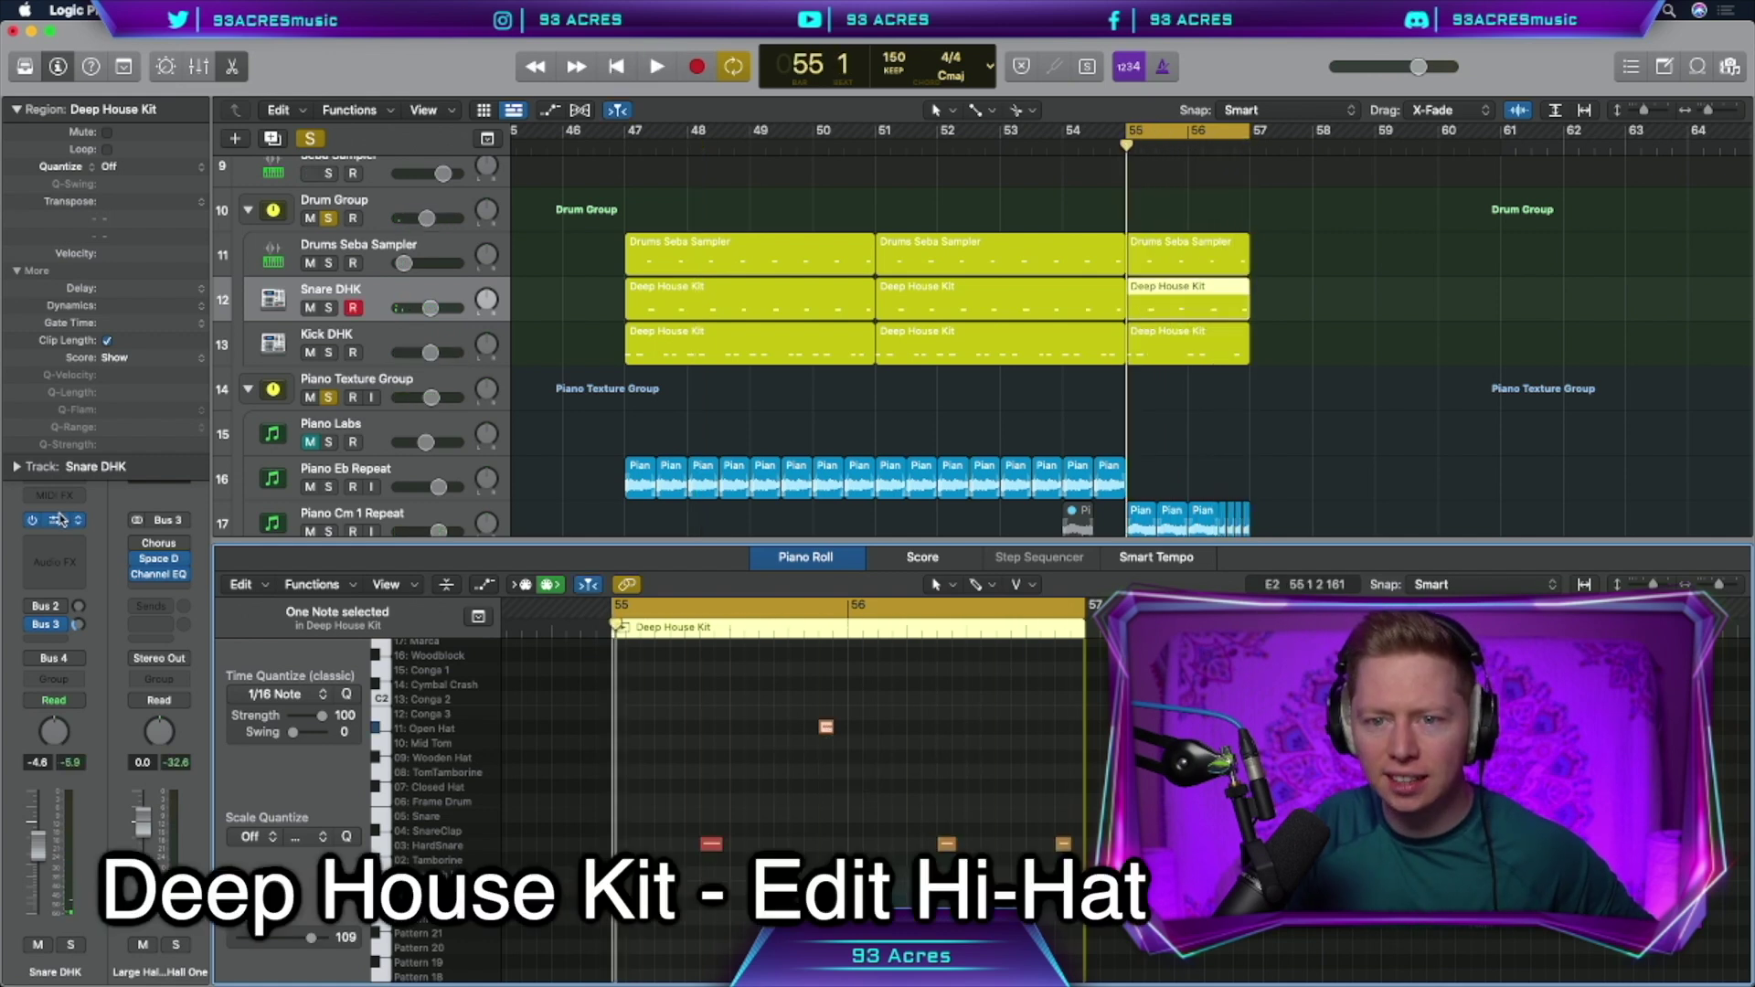
click(58, 521)
click(275, 499)
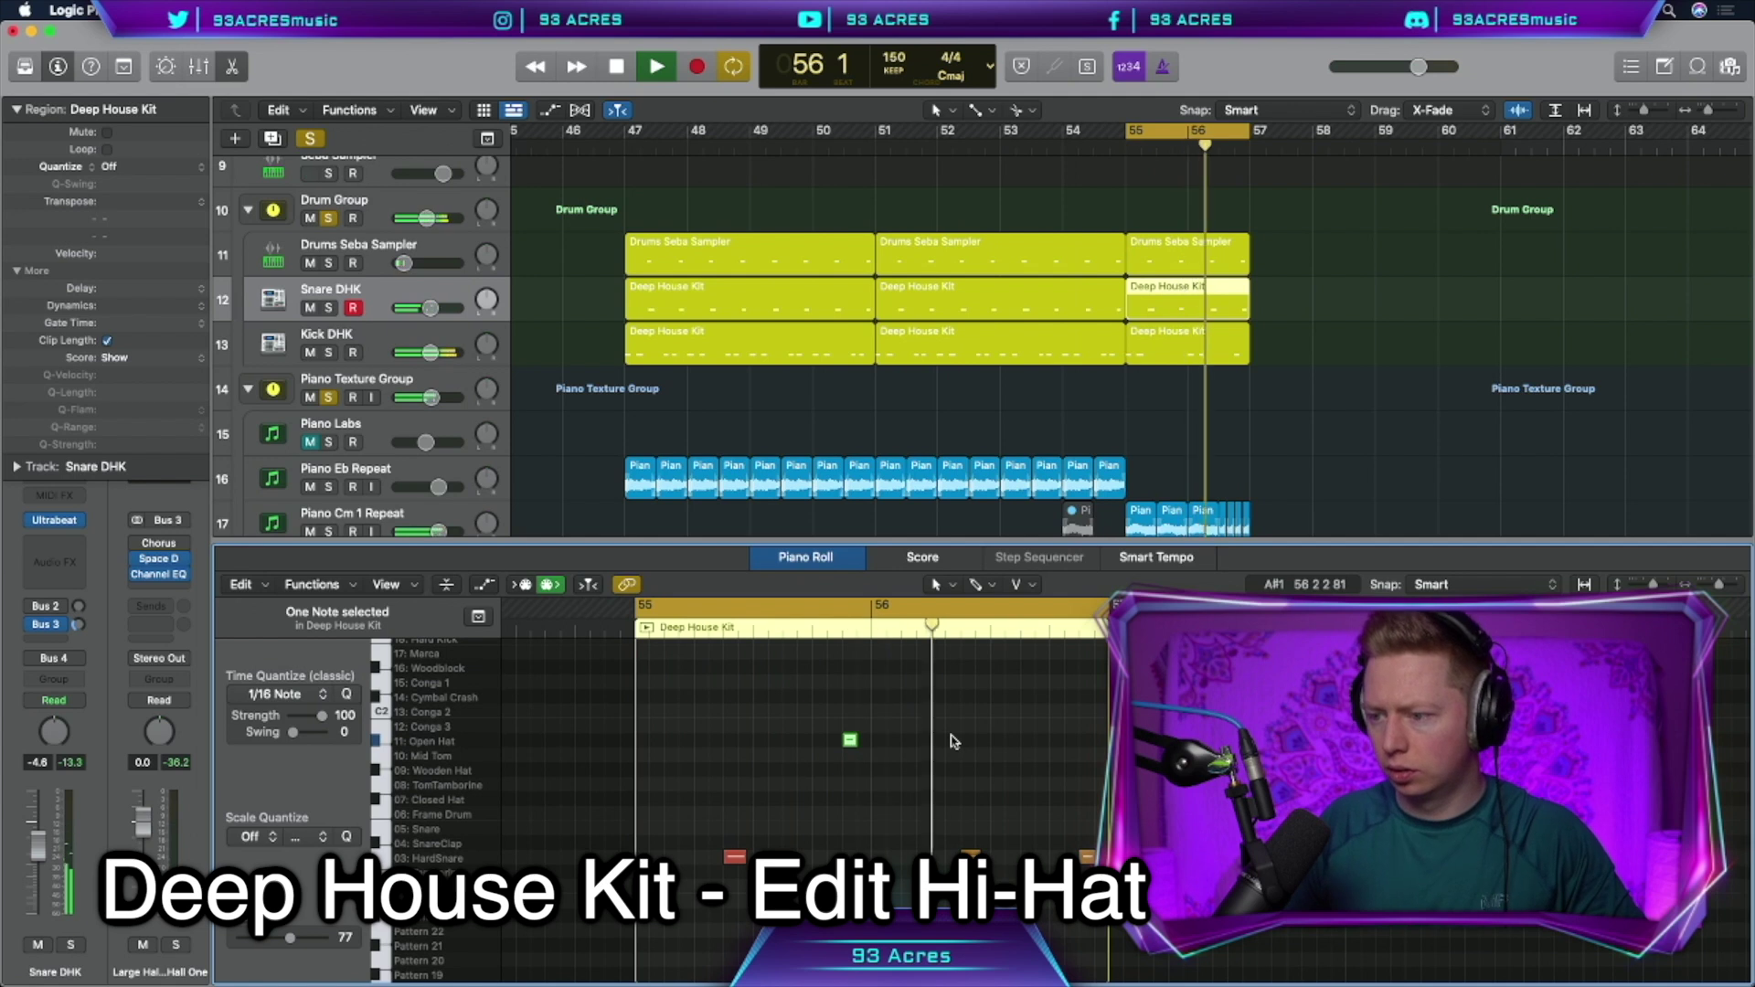
Add a Conga 1 note just before bar 56, directly after the Open Hat note, in the Snare DHK region
double_click(850, 683)
drag(854, 687, 862, 687)
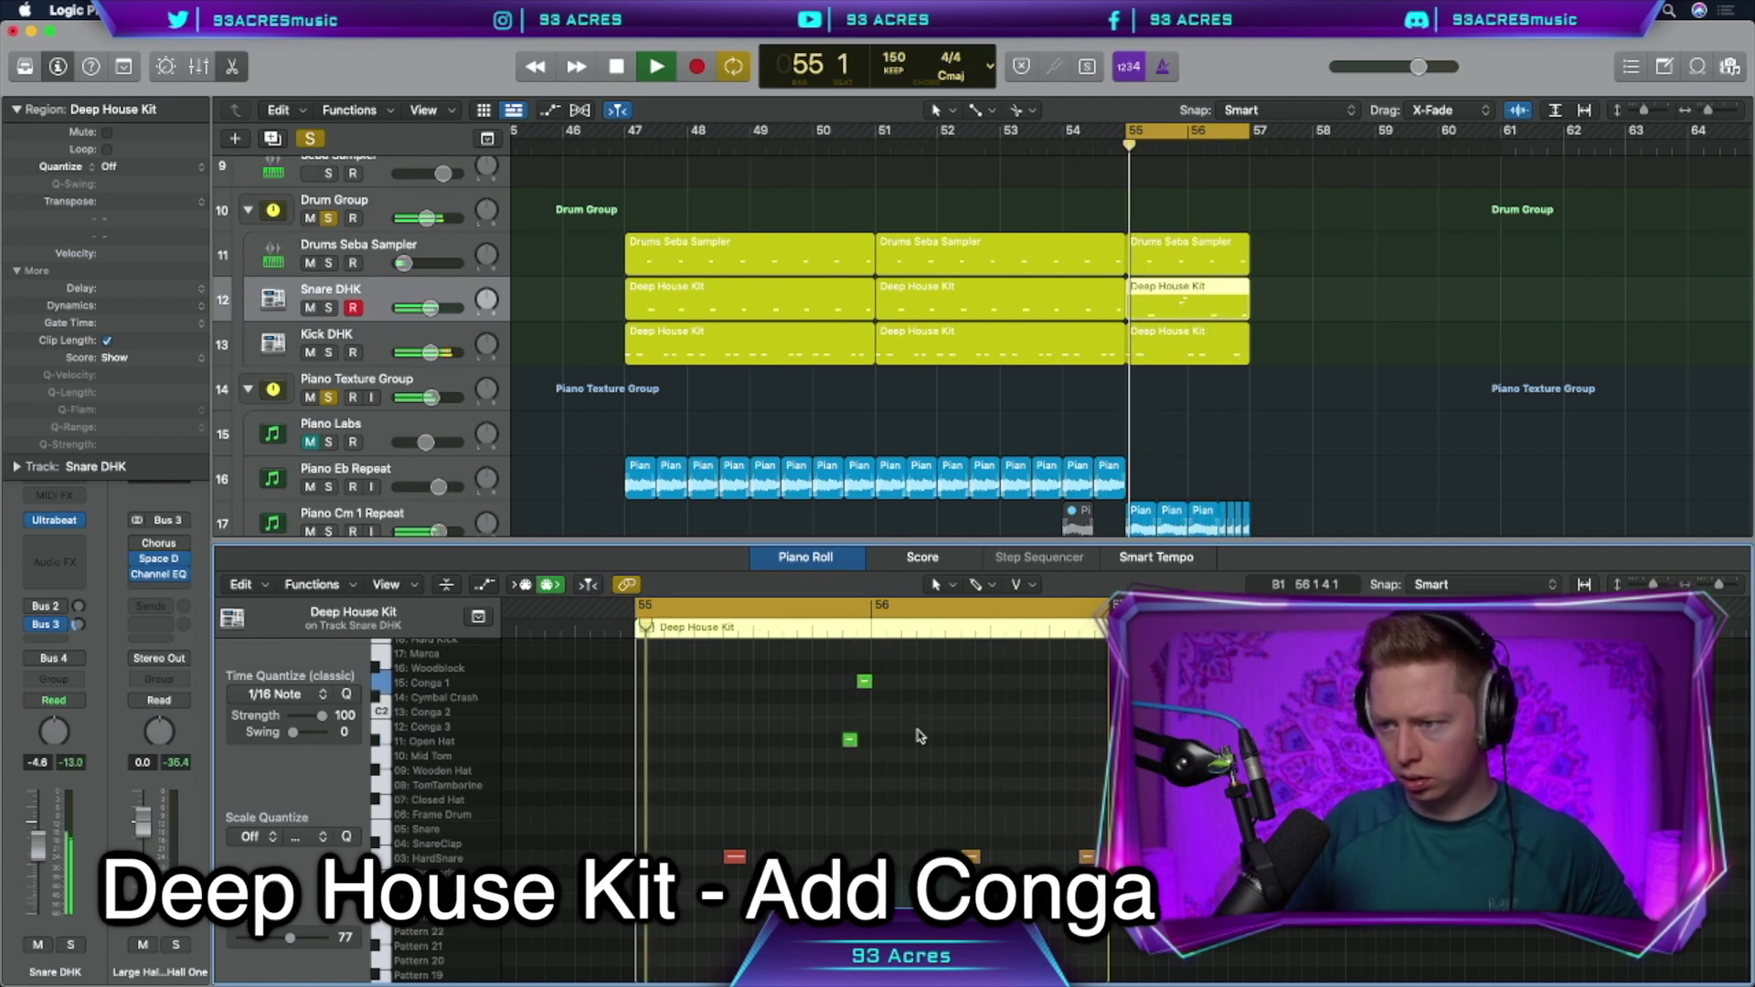
click(919, 737)
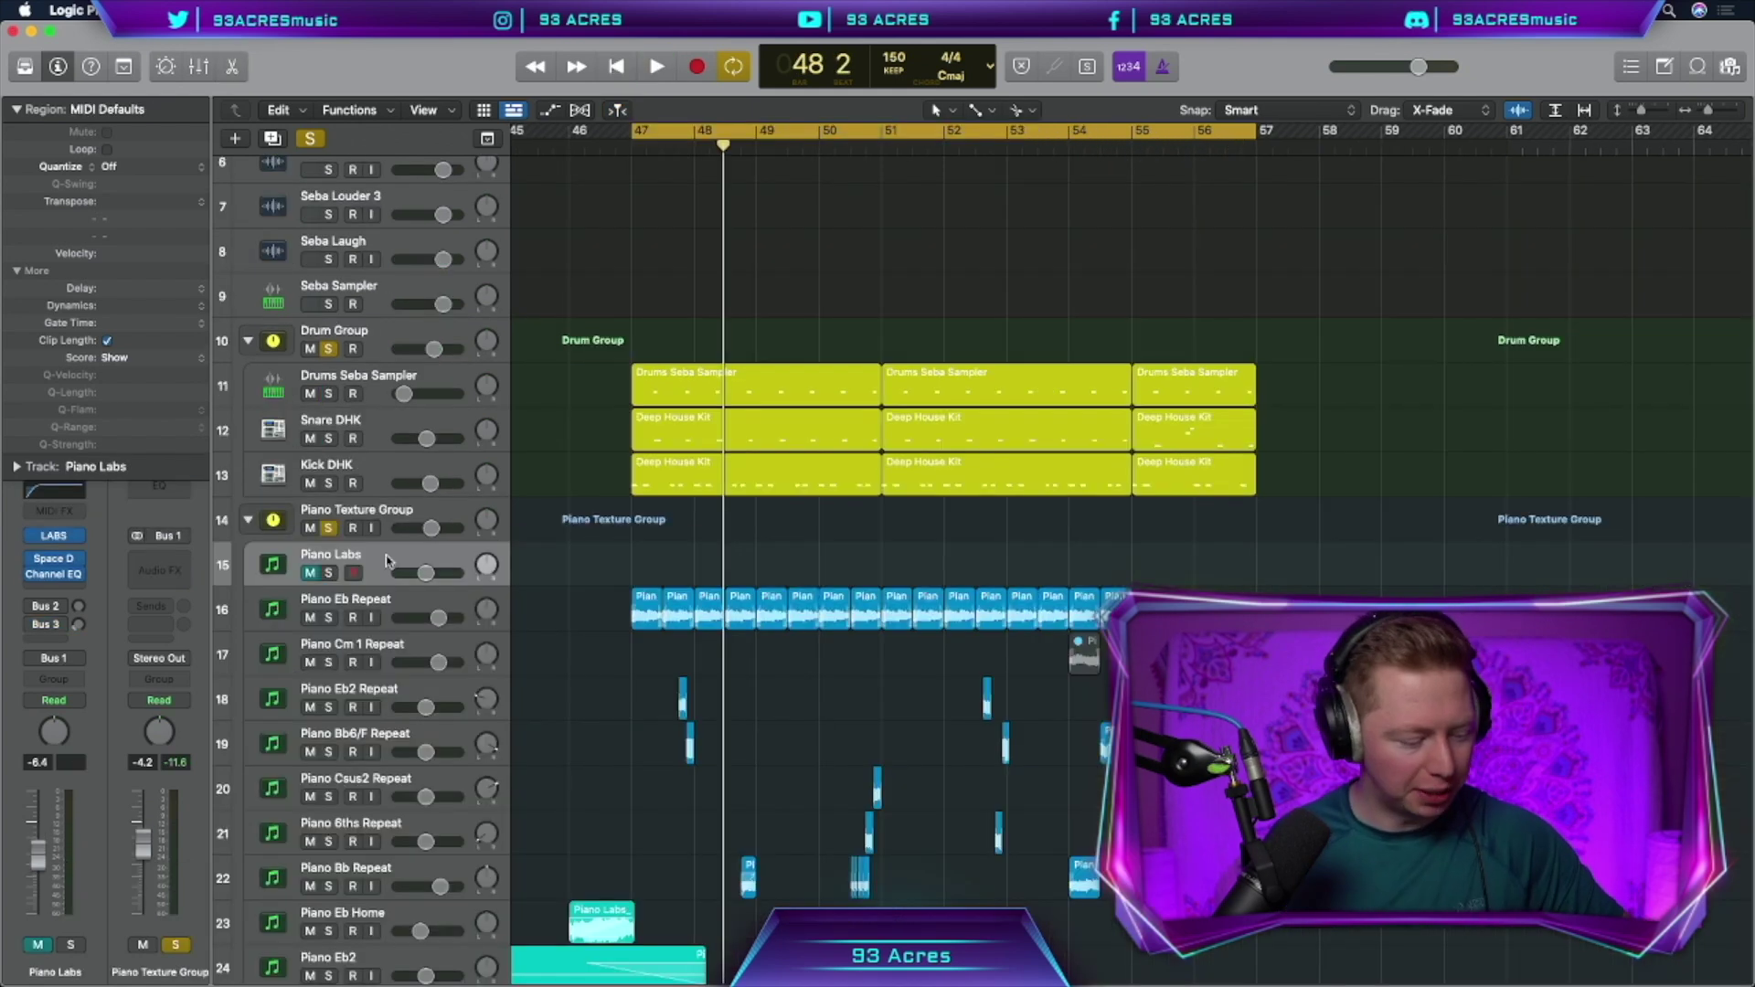
Duplicate the Piano Labs instrument track and try out piano ideas over the looping chorus
key(super+d)
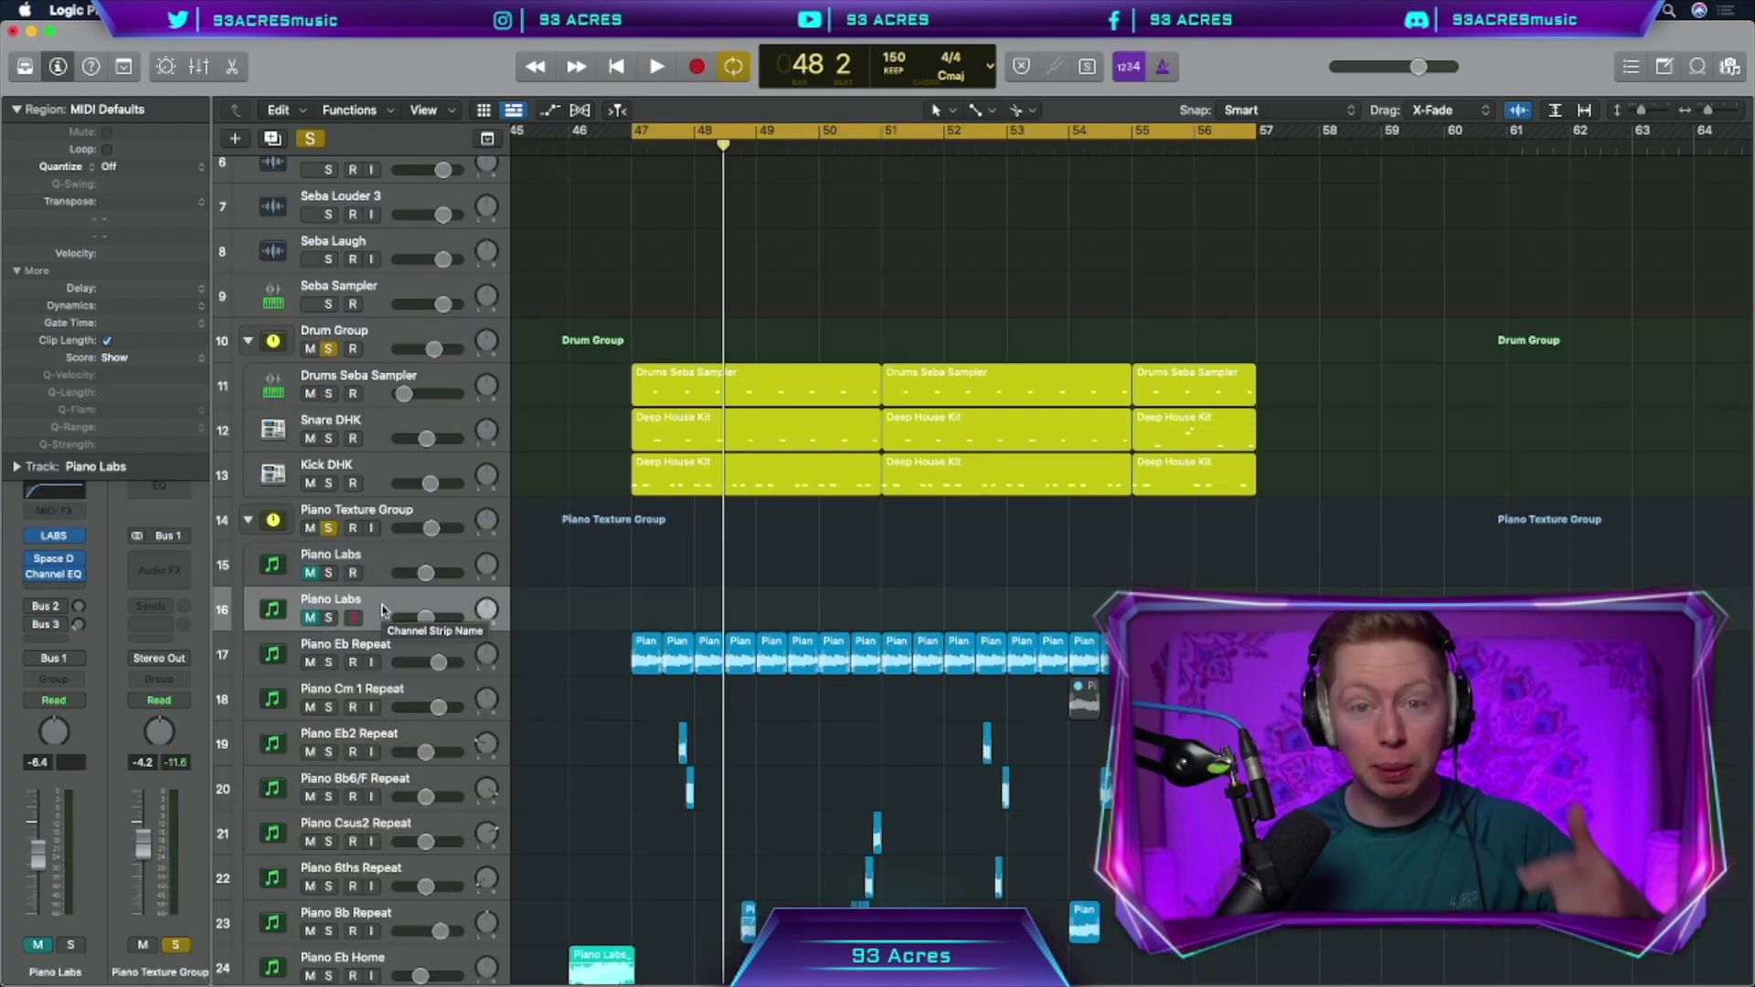
key(space)
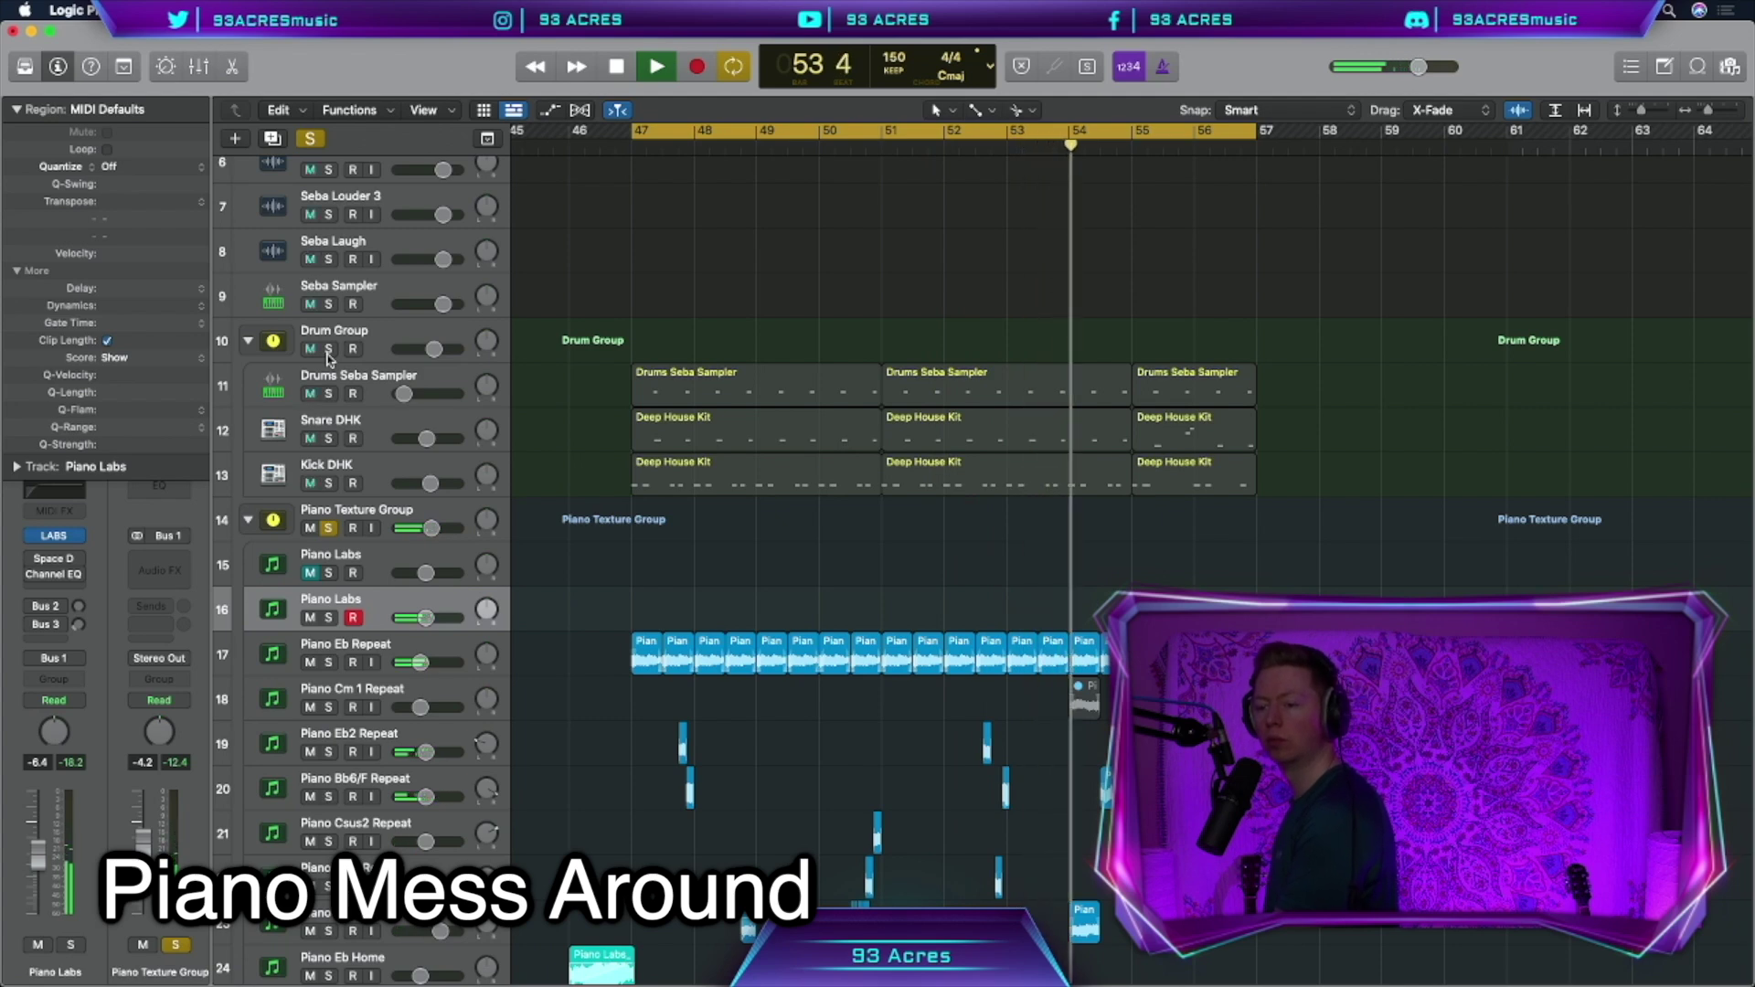
key(space)
scroll(1131, 135, right, 3)
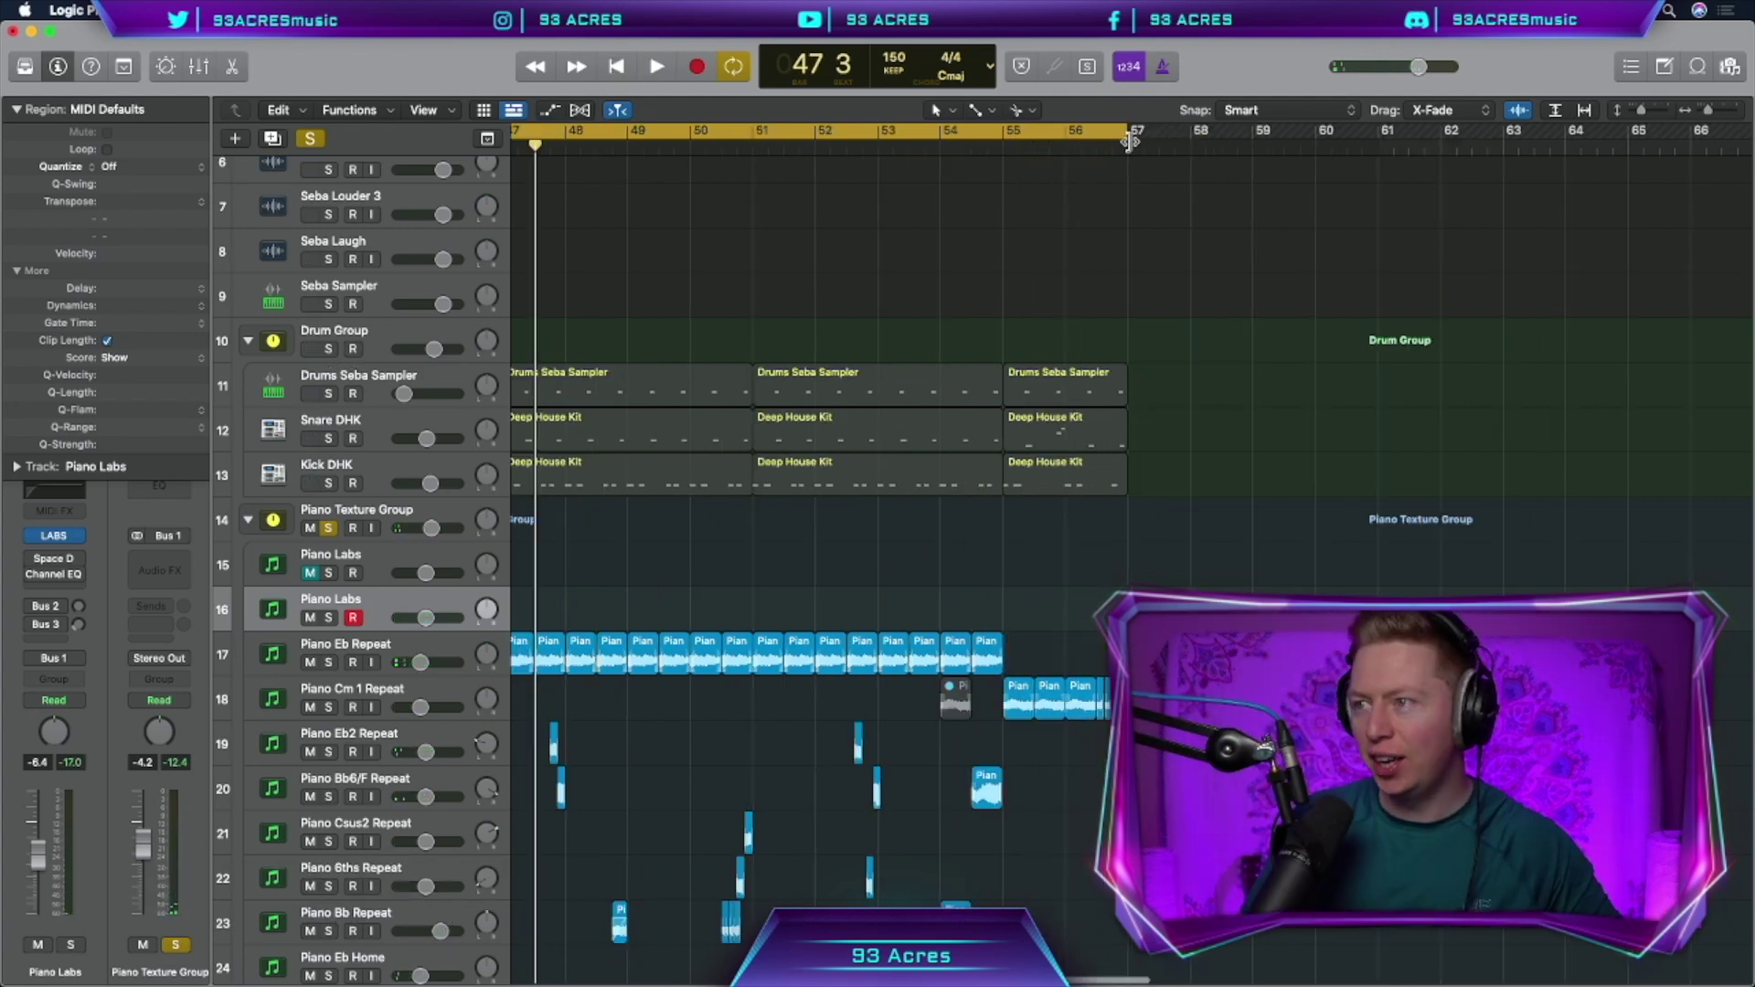
Extend the cycle range to bar 59 and copy the two bars of Piano Cm 1 Repeat chops to bar 57
drag(1131, 135, 1252, 135)
drag(1111, 621, 1024, 843)
drag(1019, 702, 1143, 702)
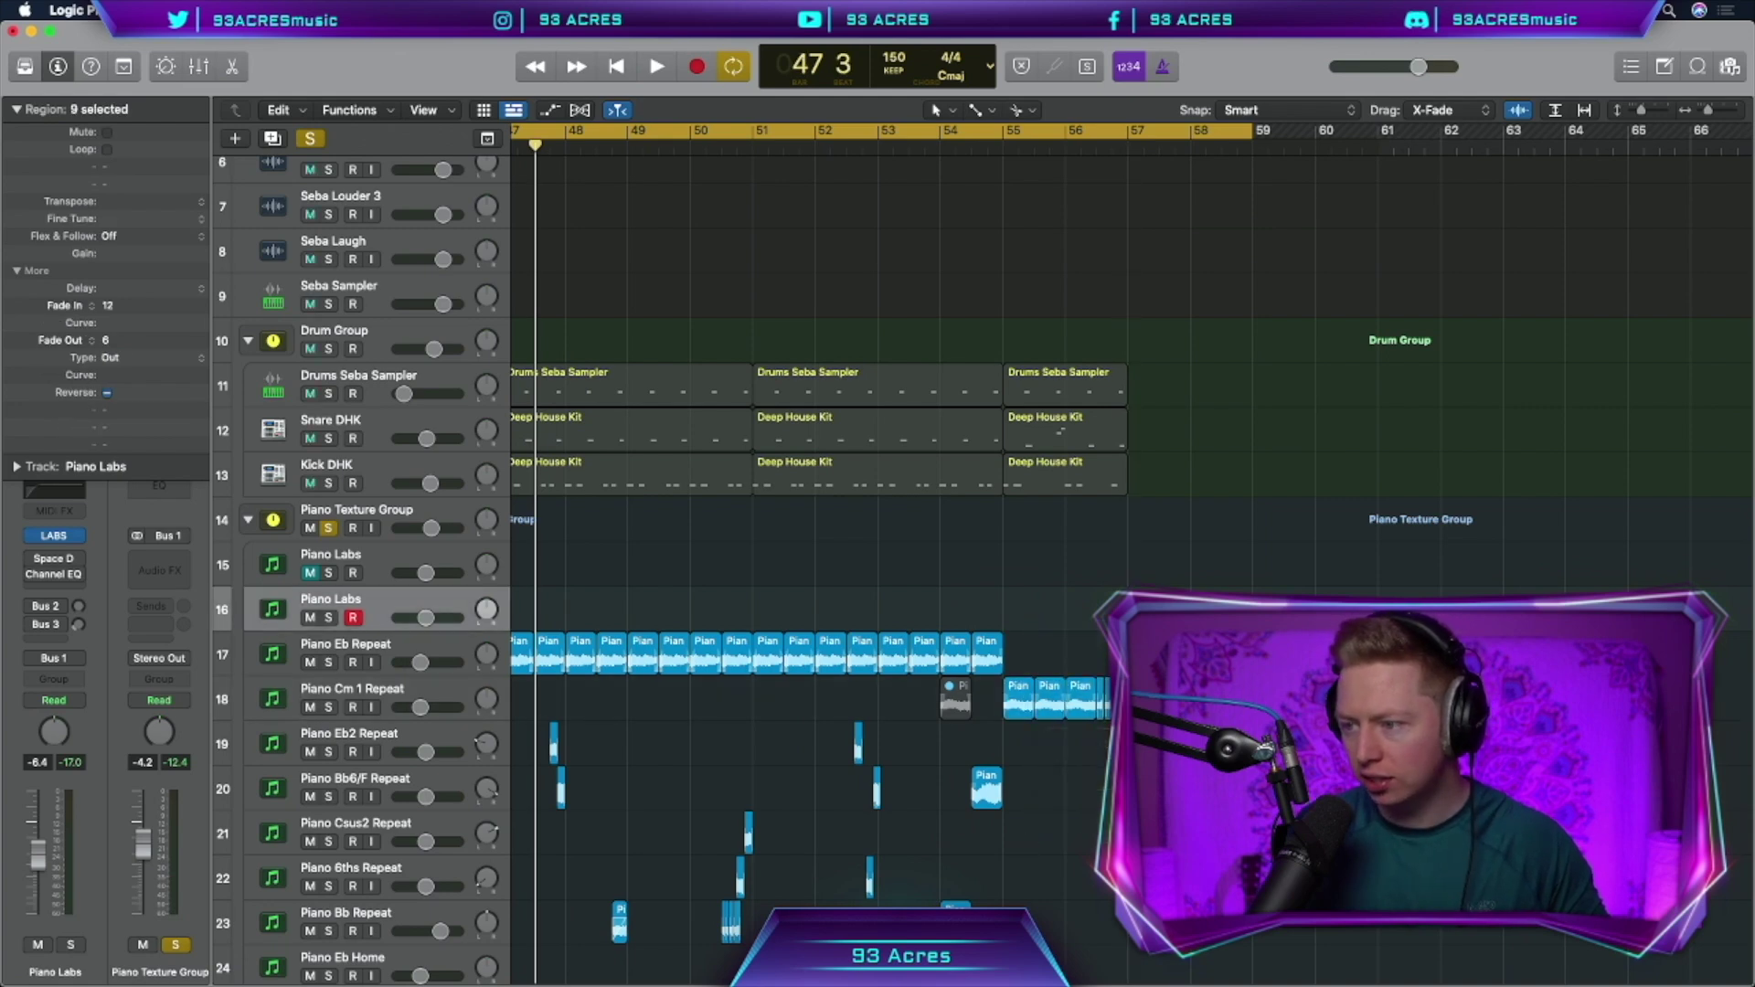
scroll(1027, 697, left, 1)
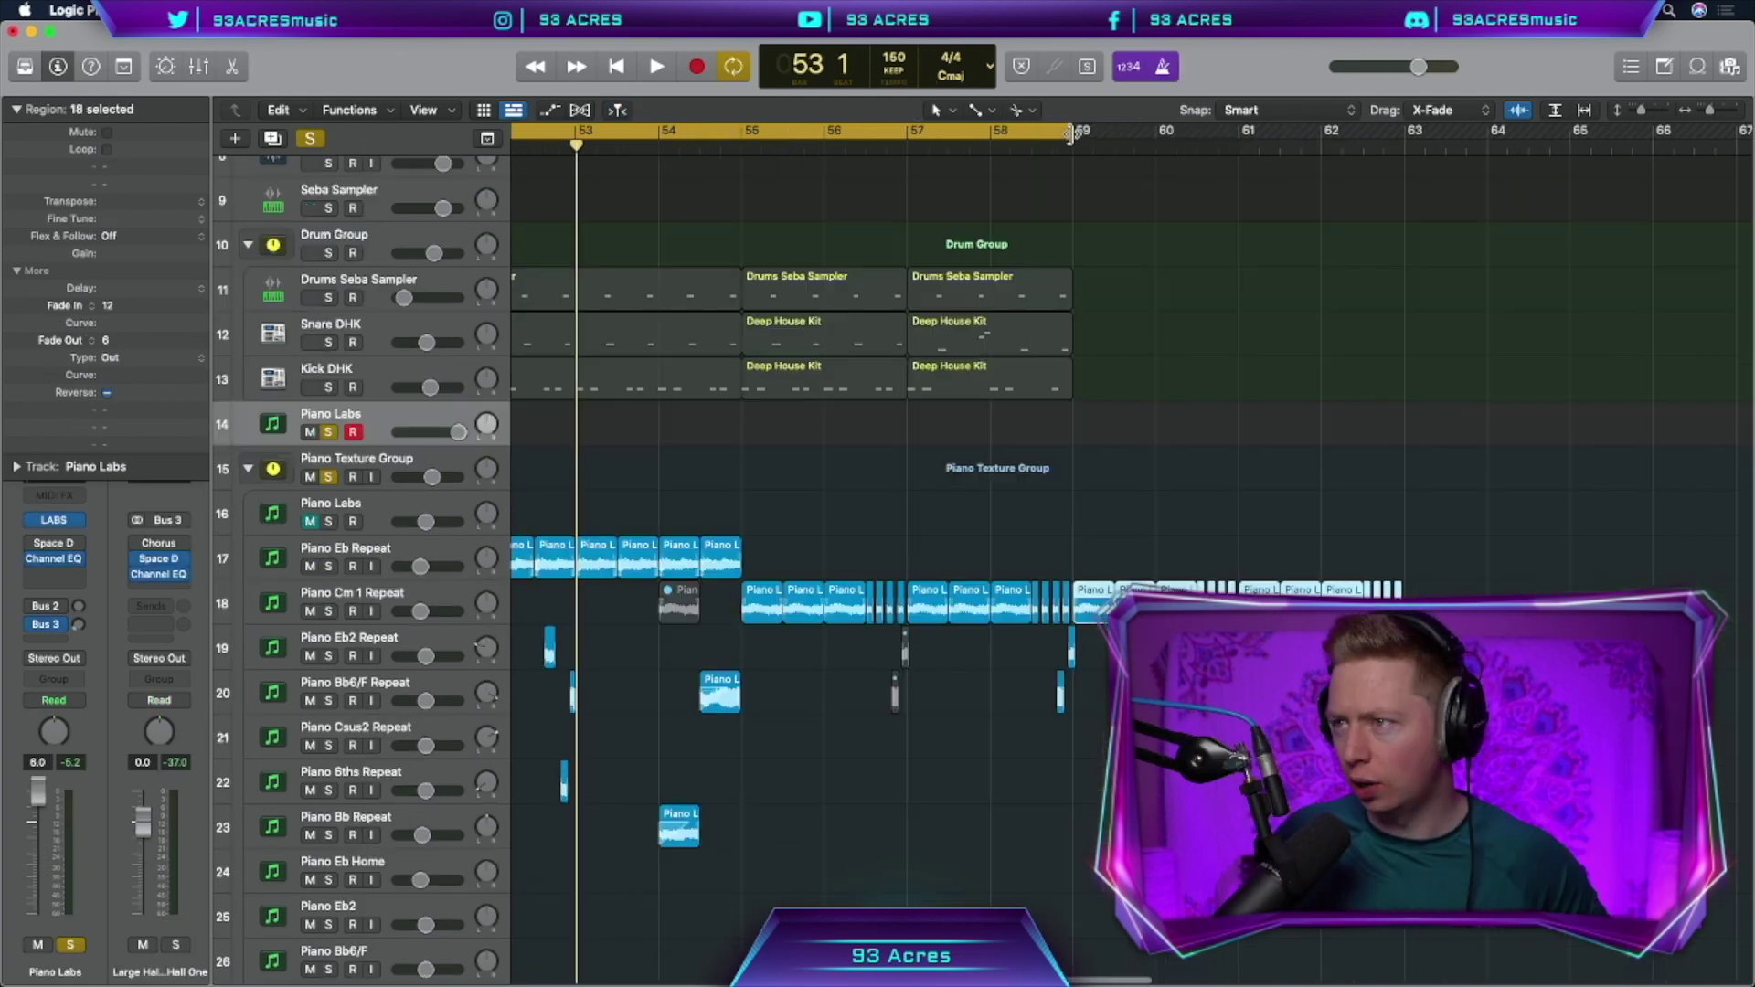
Extend the cycle range to bar 63 and copy the selected accent chops, starting with Piano Bb Repeat in bar 48, eight bars further on
drag(1072, 136, 1405, 147)
click(1122, 445)
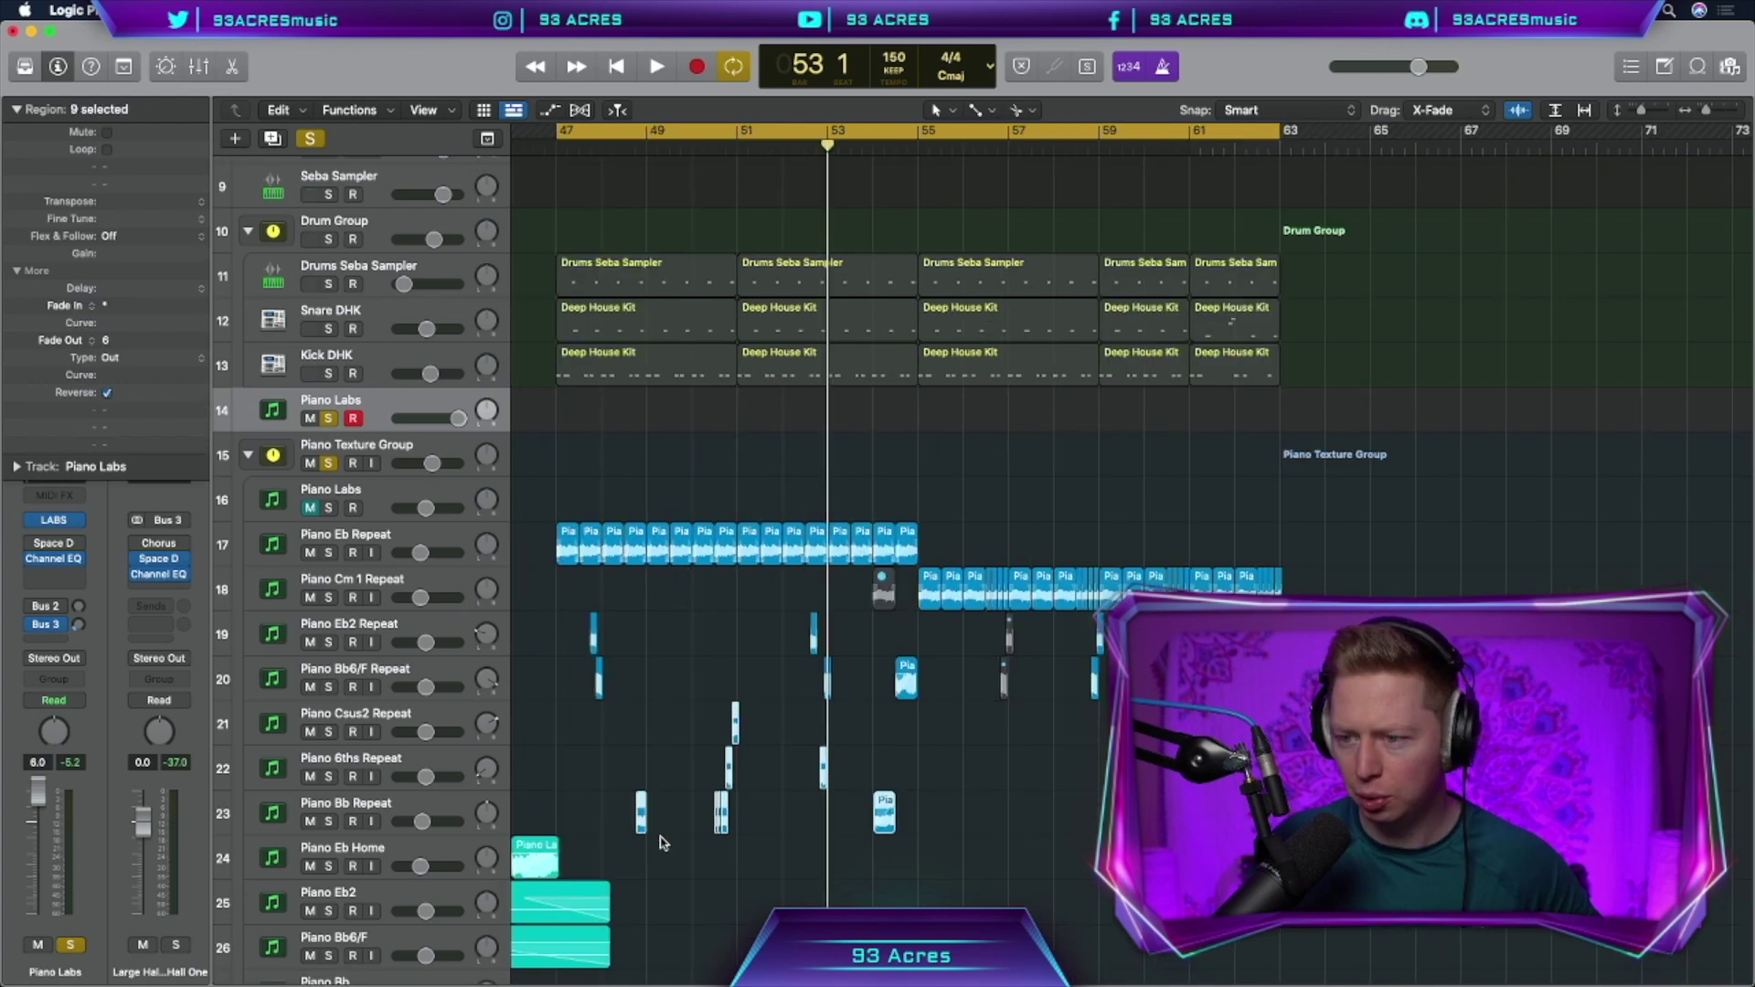
drag(640, 812, 1001, 816)
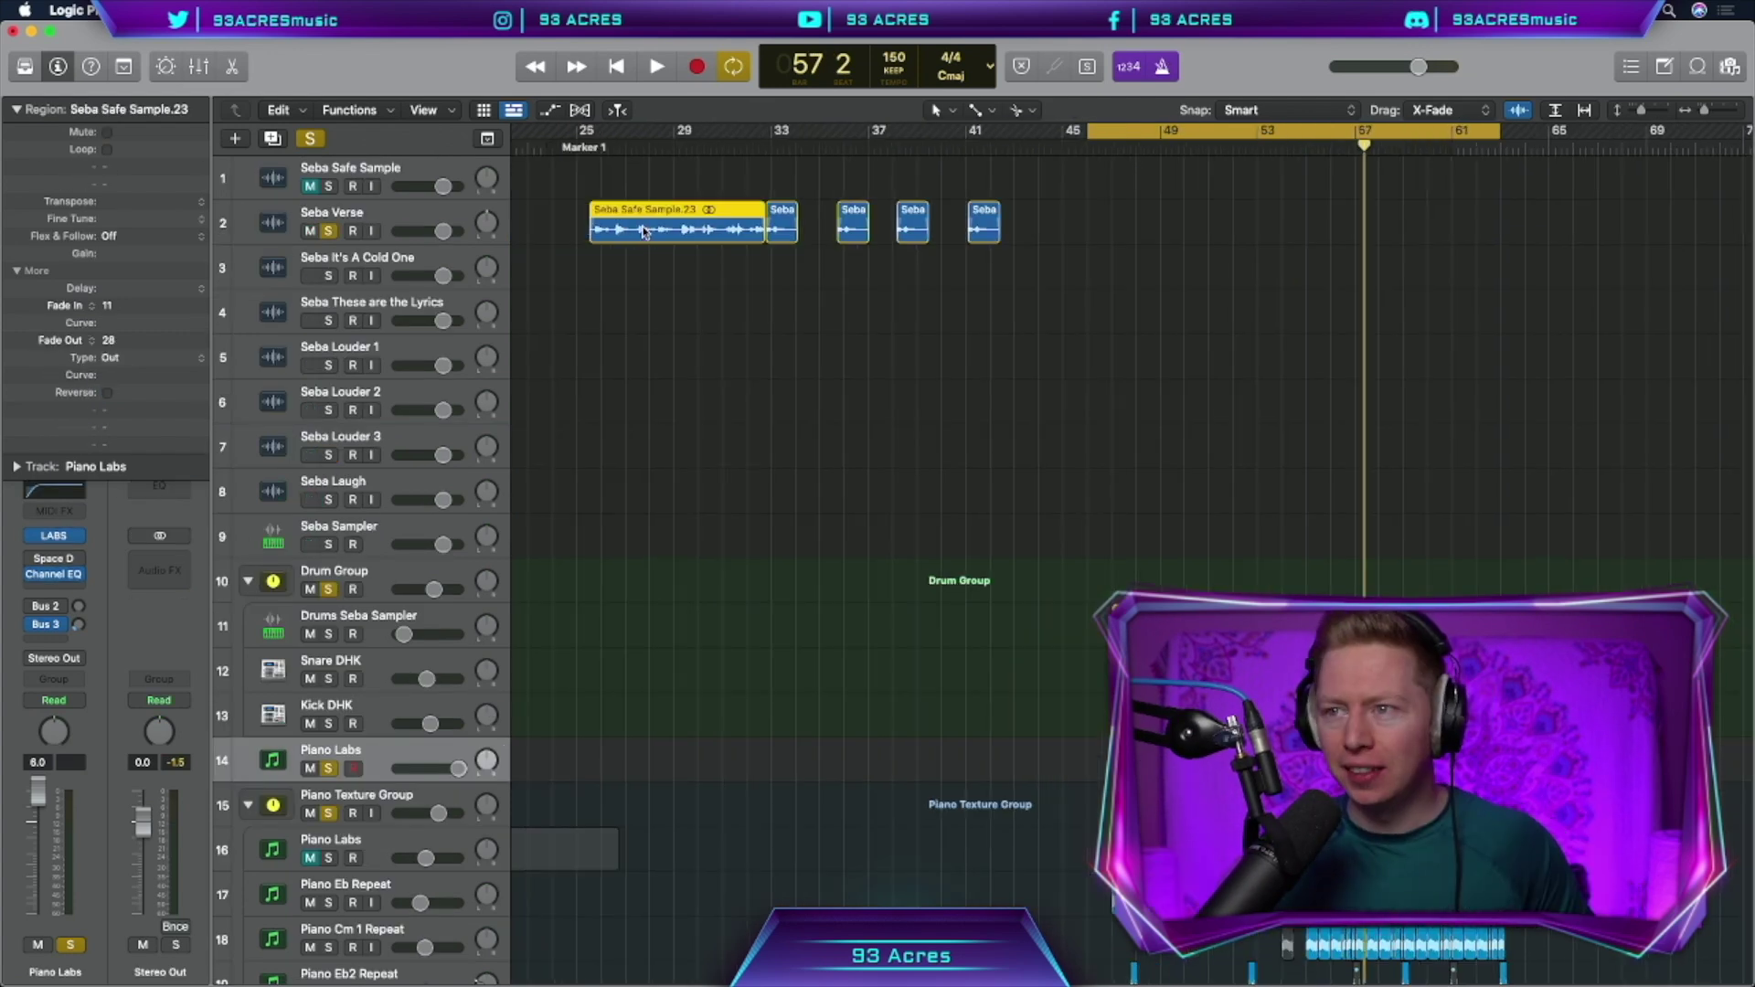
Bring the Seba Safe Sample vocal from bar 25 on the Seba Verse track into the chorus and play it against the beat
drag(648, 231, 1121, 229)
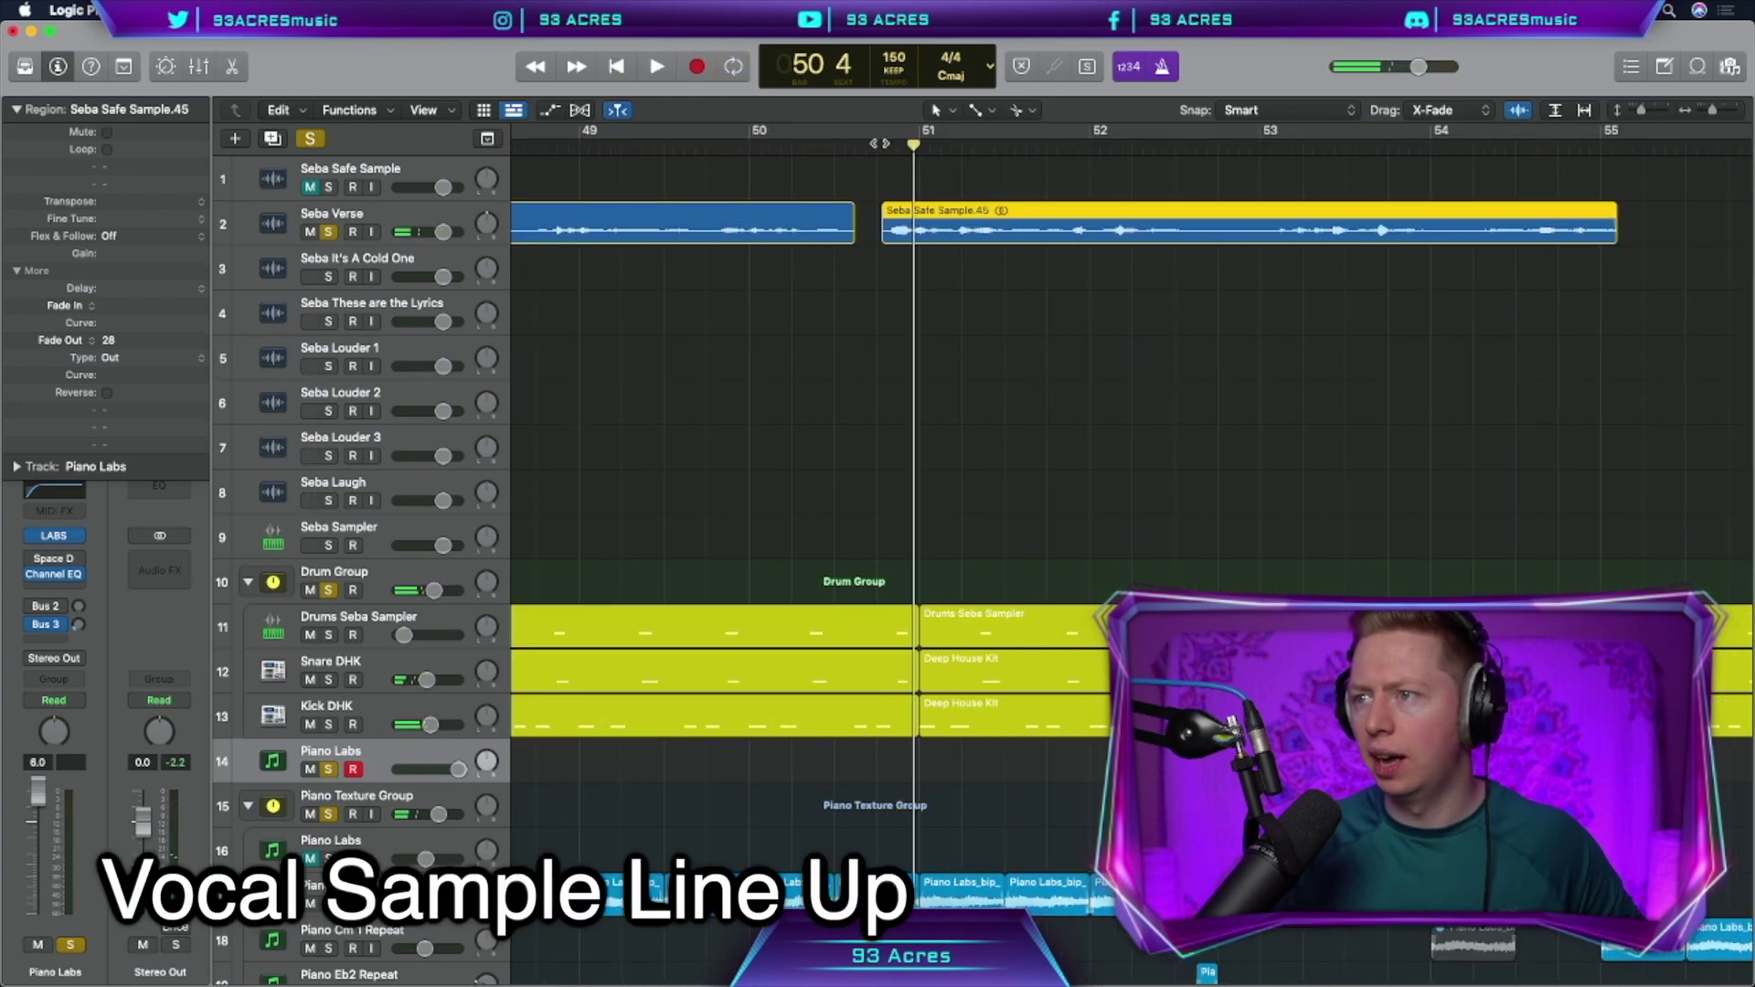
key(space)
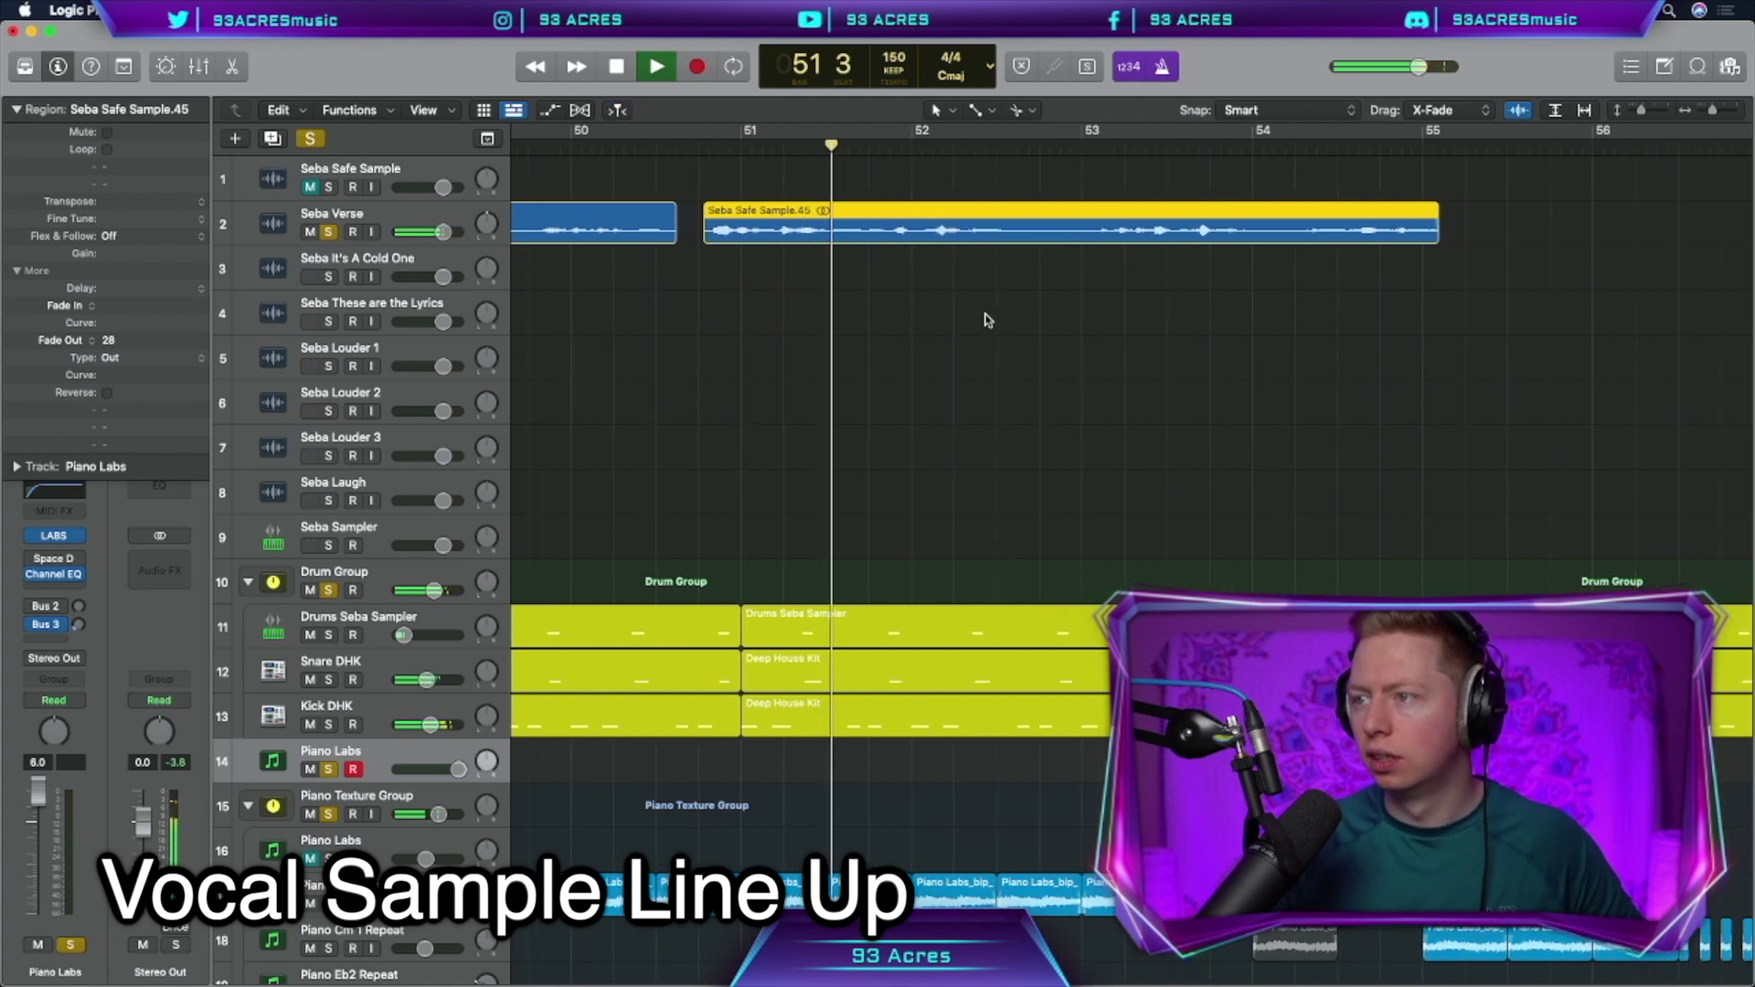
Split the Seba Verse vocal between bars 52 and 53, shift the second piece earlier, and check its timing
right_click(1048, 239)
key(space)
drag(1048, 239, 997, 239)
drag(1147, 229, 1095, 231)
double_click(955, 153)
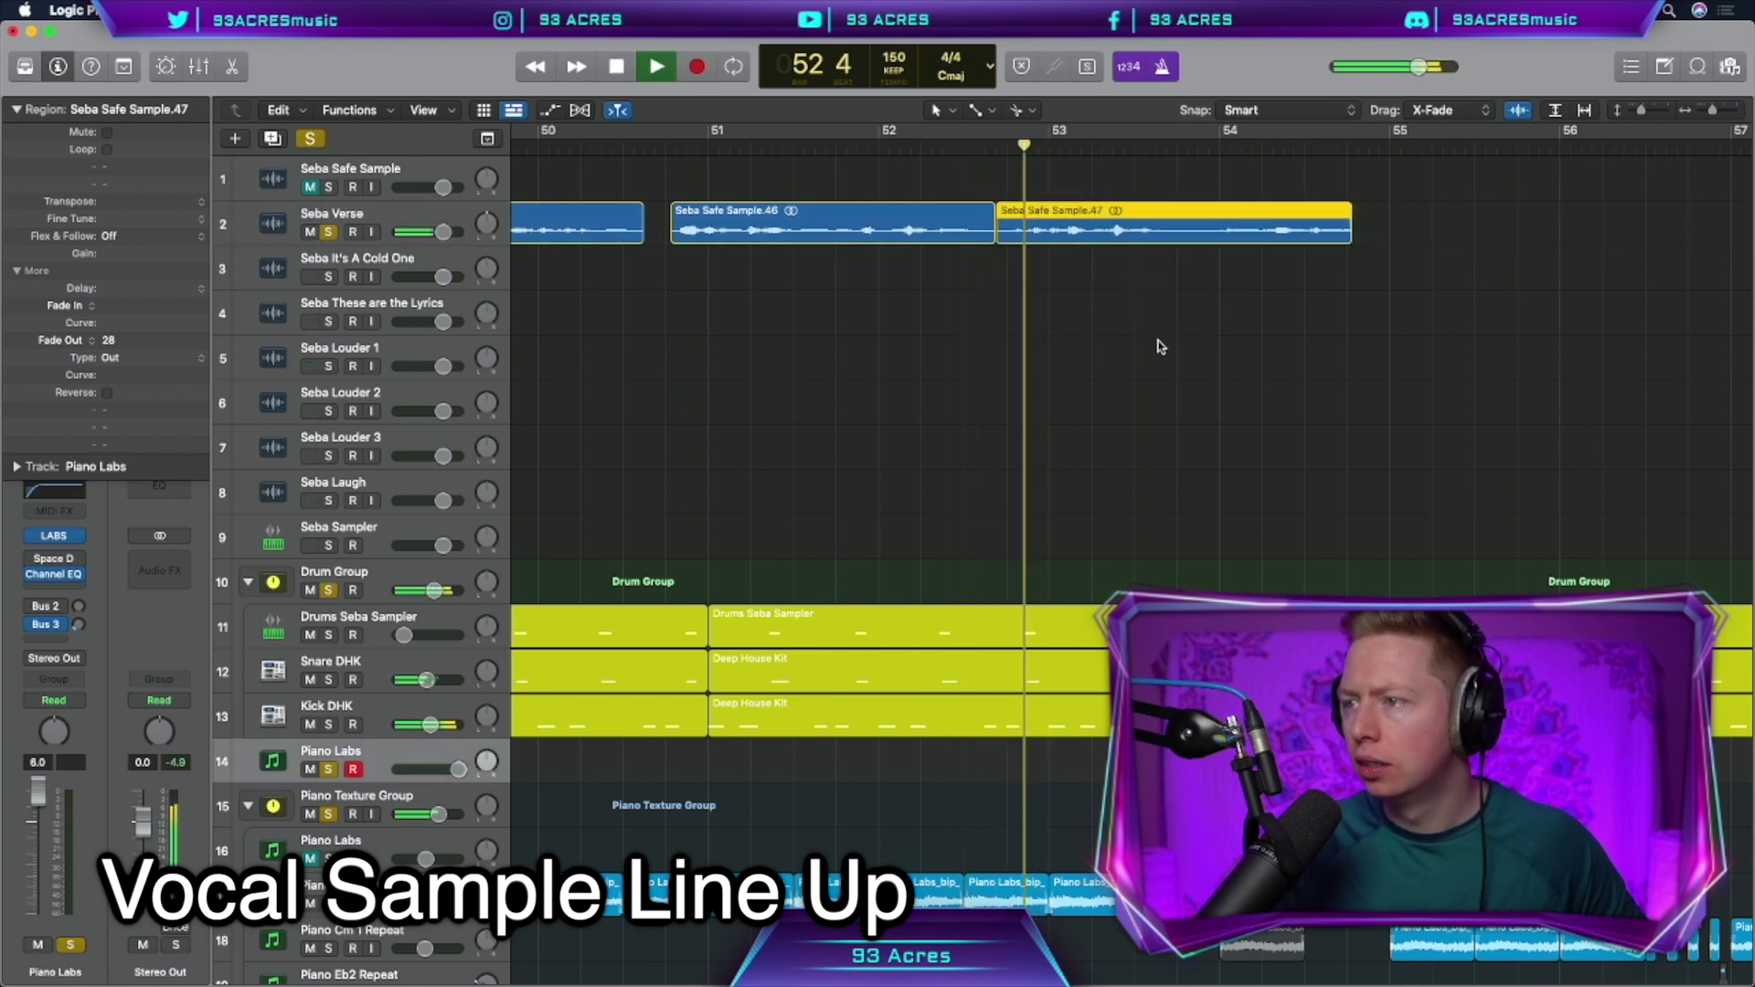
Split the second vocal piece again just before bar 54 and shift the final phrase slightly earlier
scroll(1161, 347, right, 5)
right_click(981, 242)
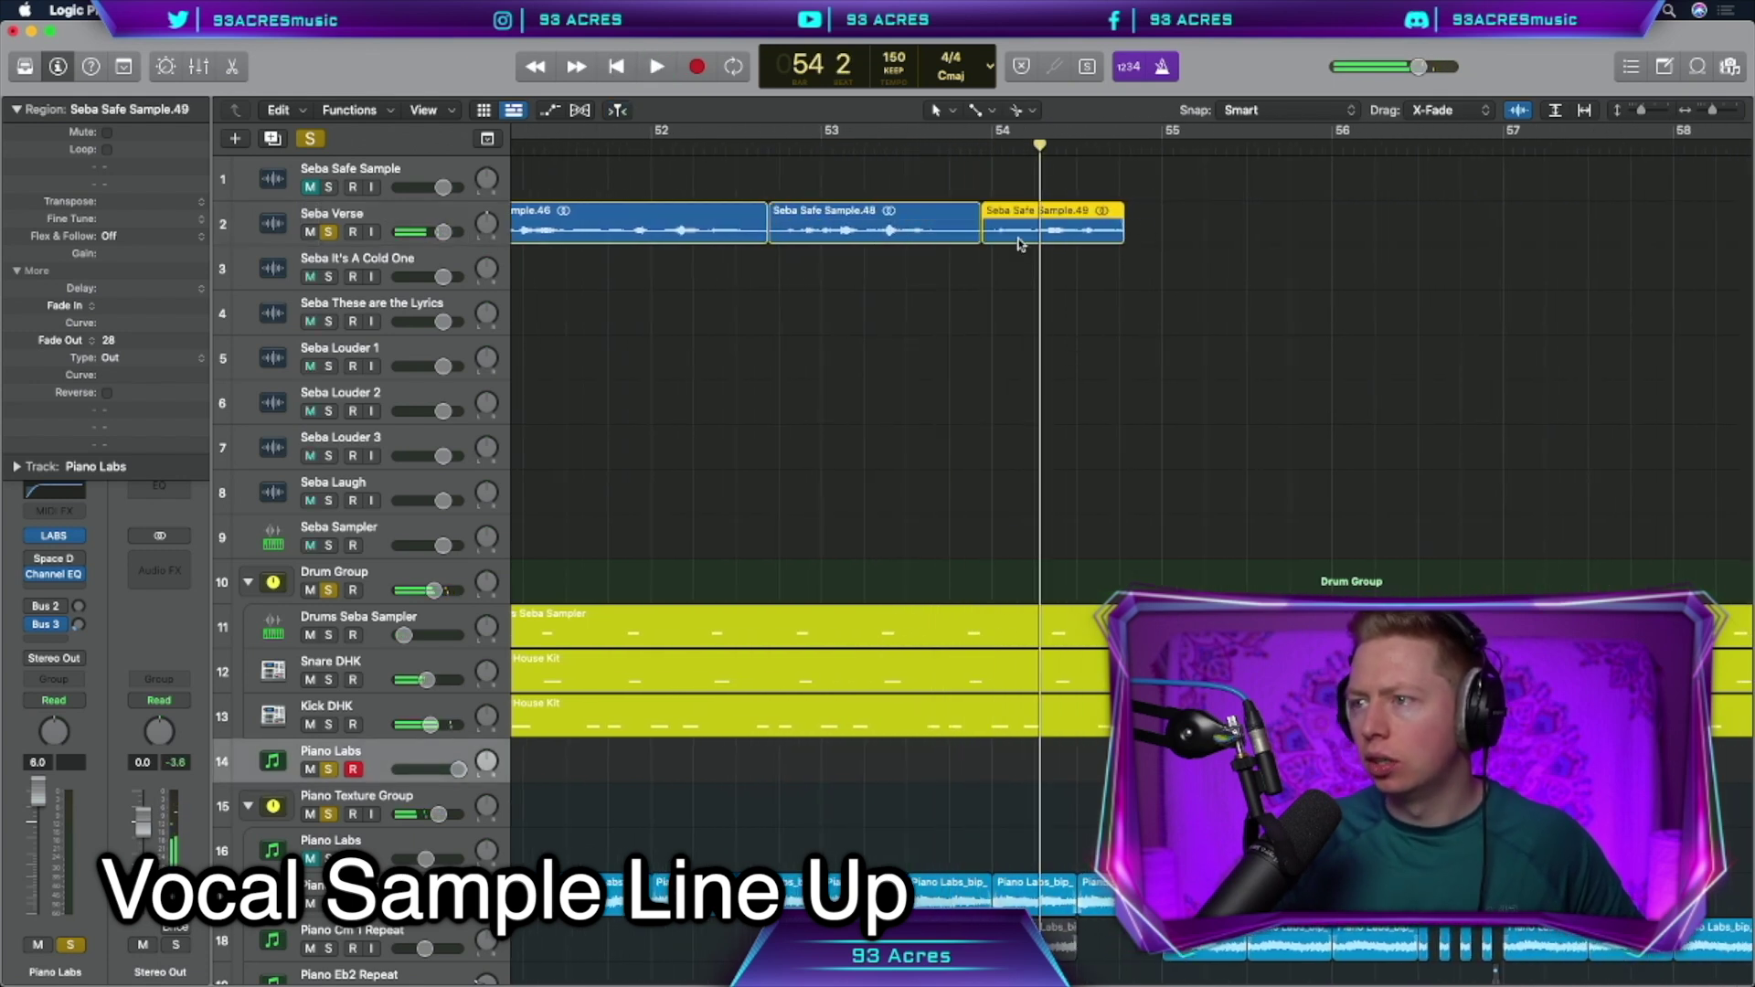
key(space)
drag(1020, 244, 1011, 244)
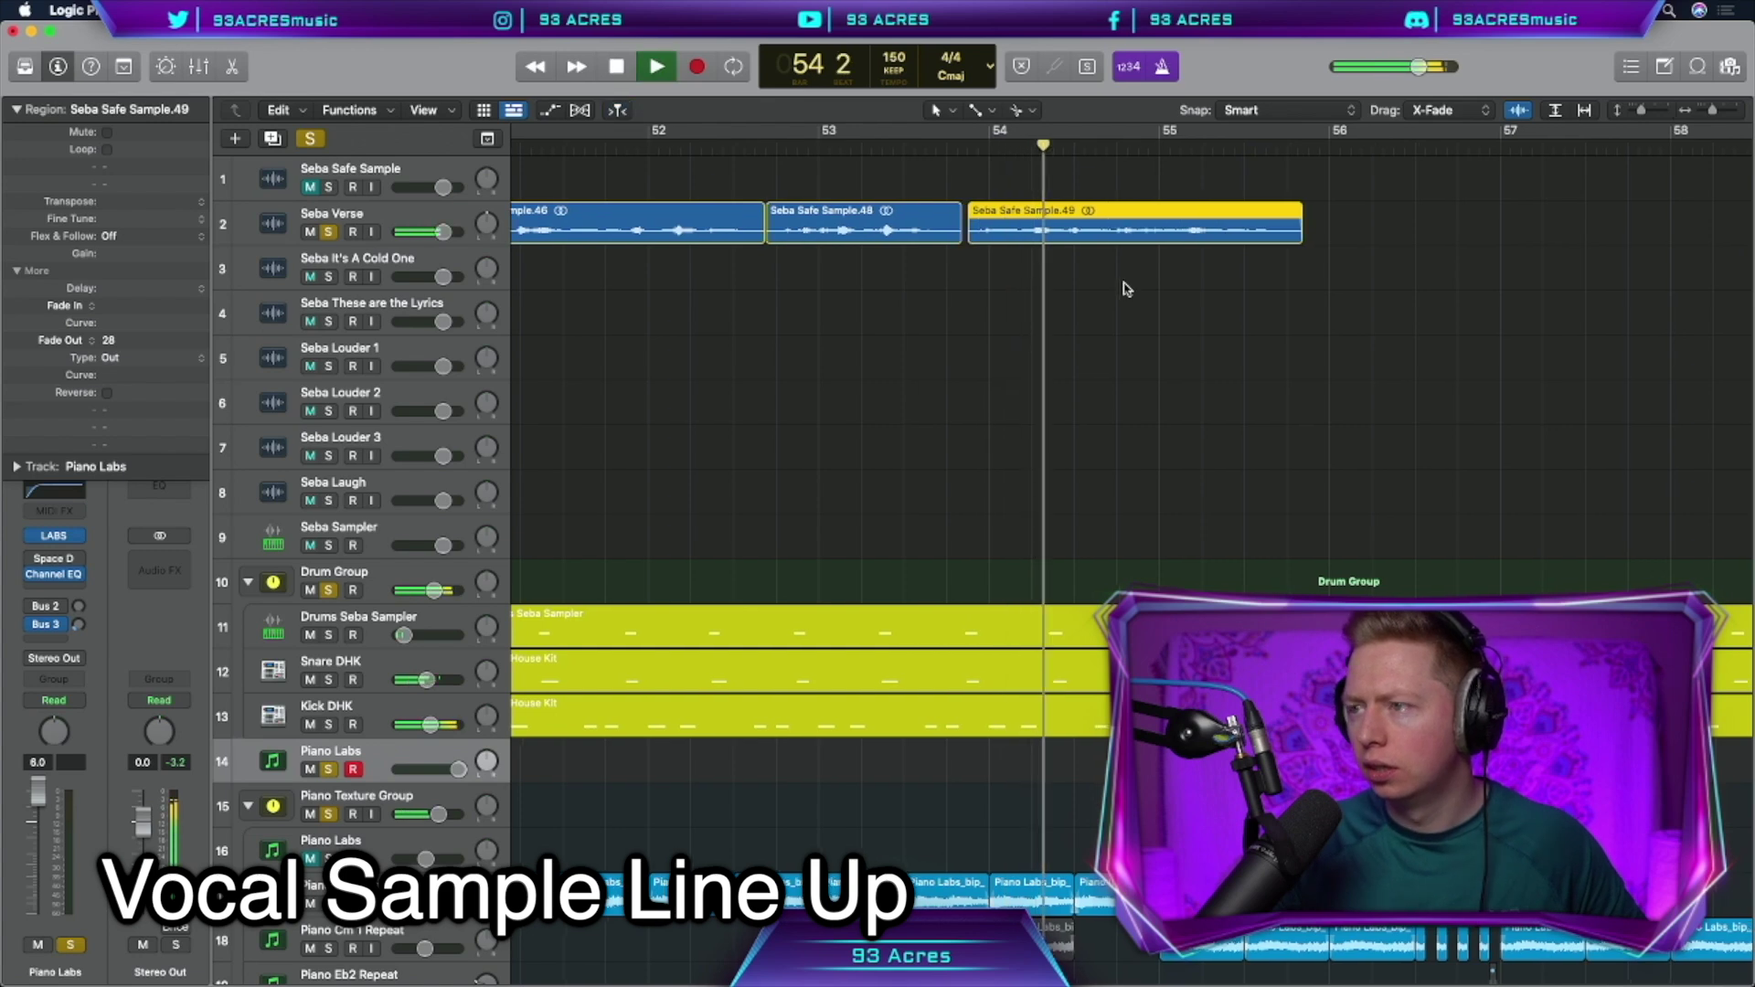
Move the final vocal phrase earlier until it meets the preceding piece before bar 54, and play the passage back
scroll(1126, 288, right, 5)
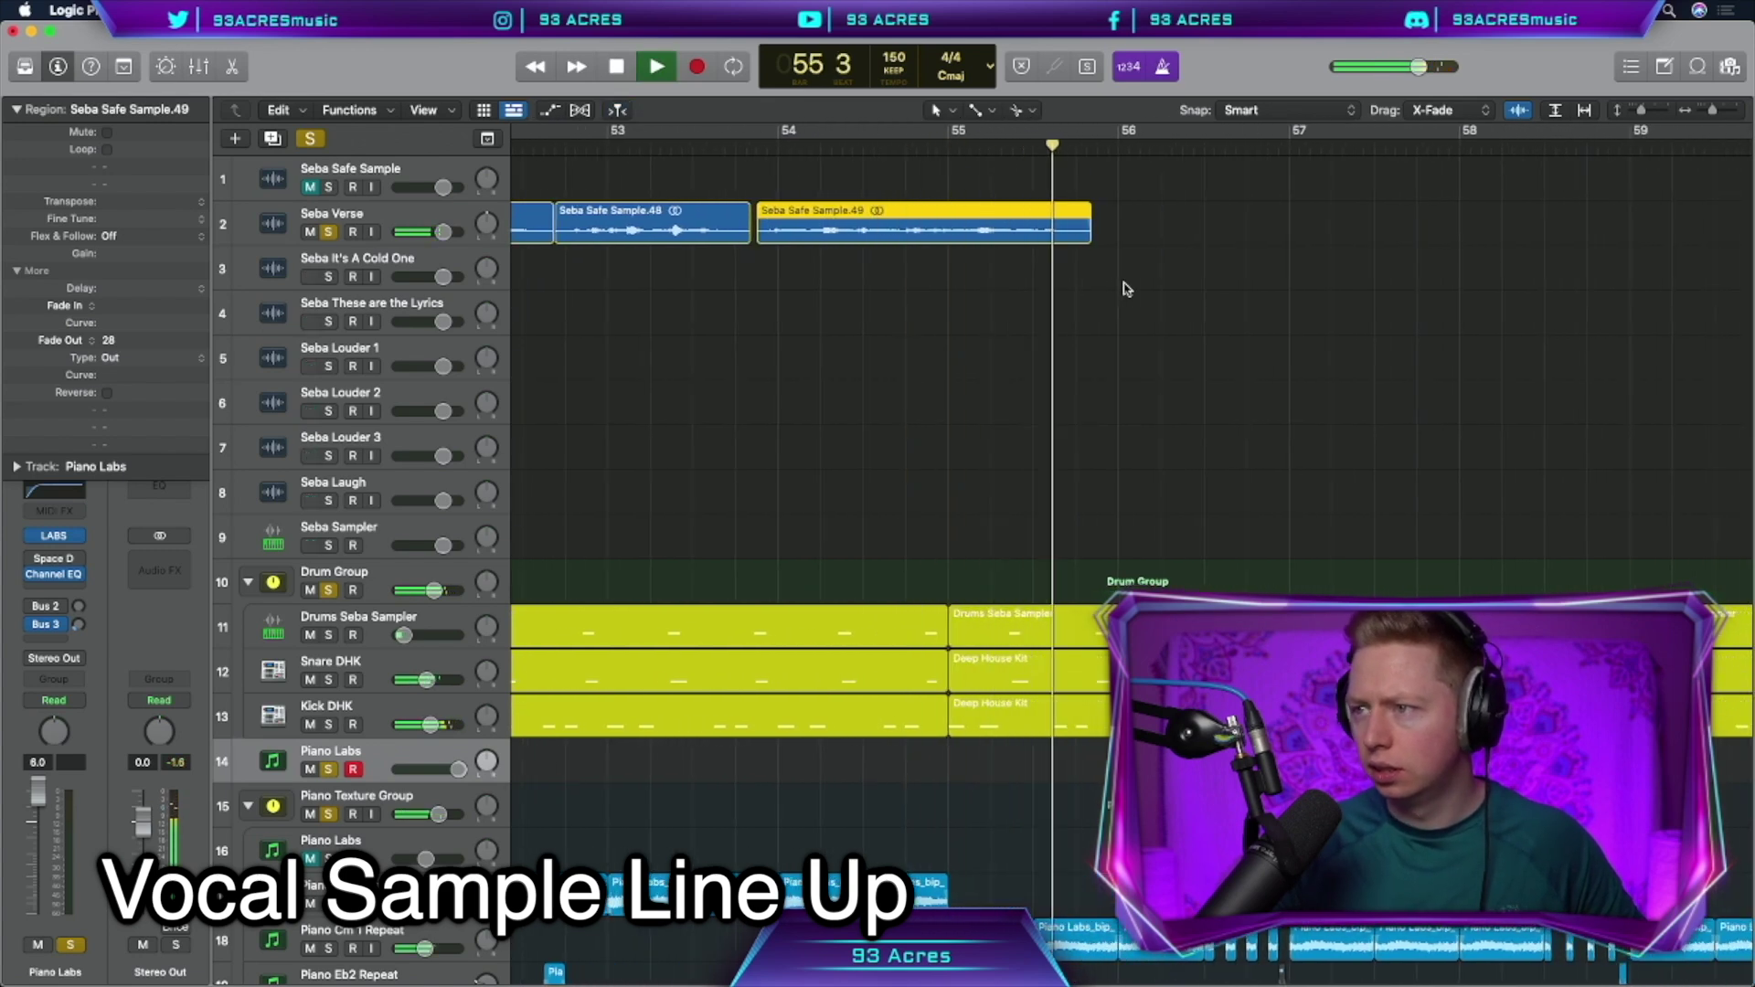
key(space)
scroll(768, 240, down, 3)
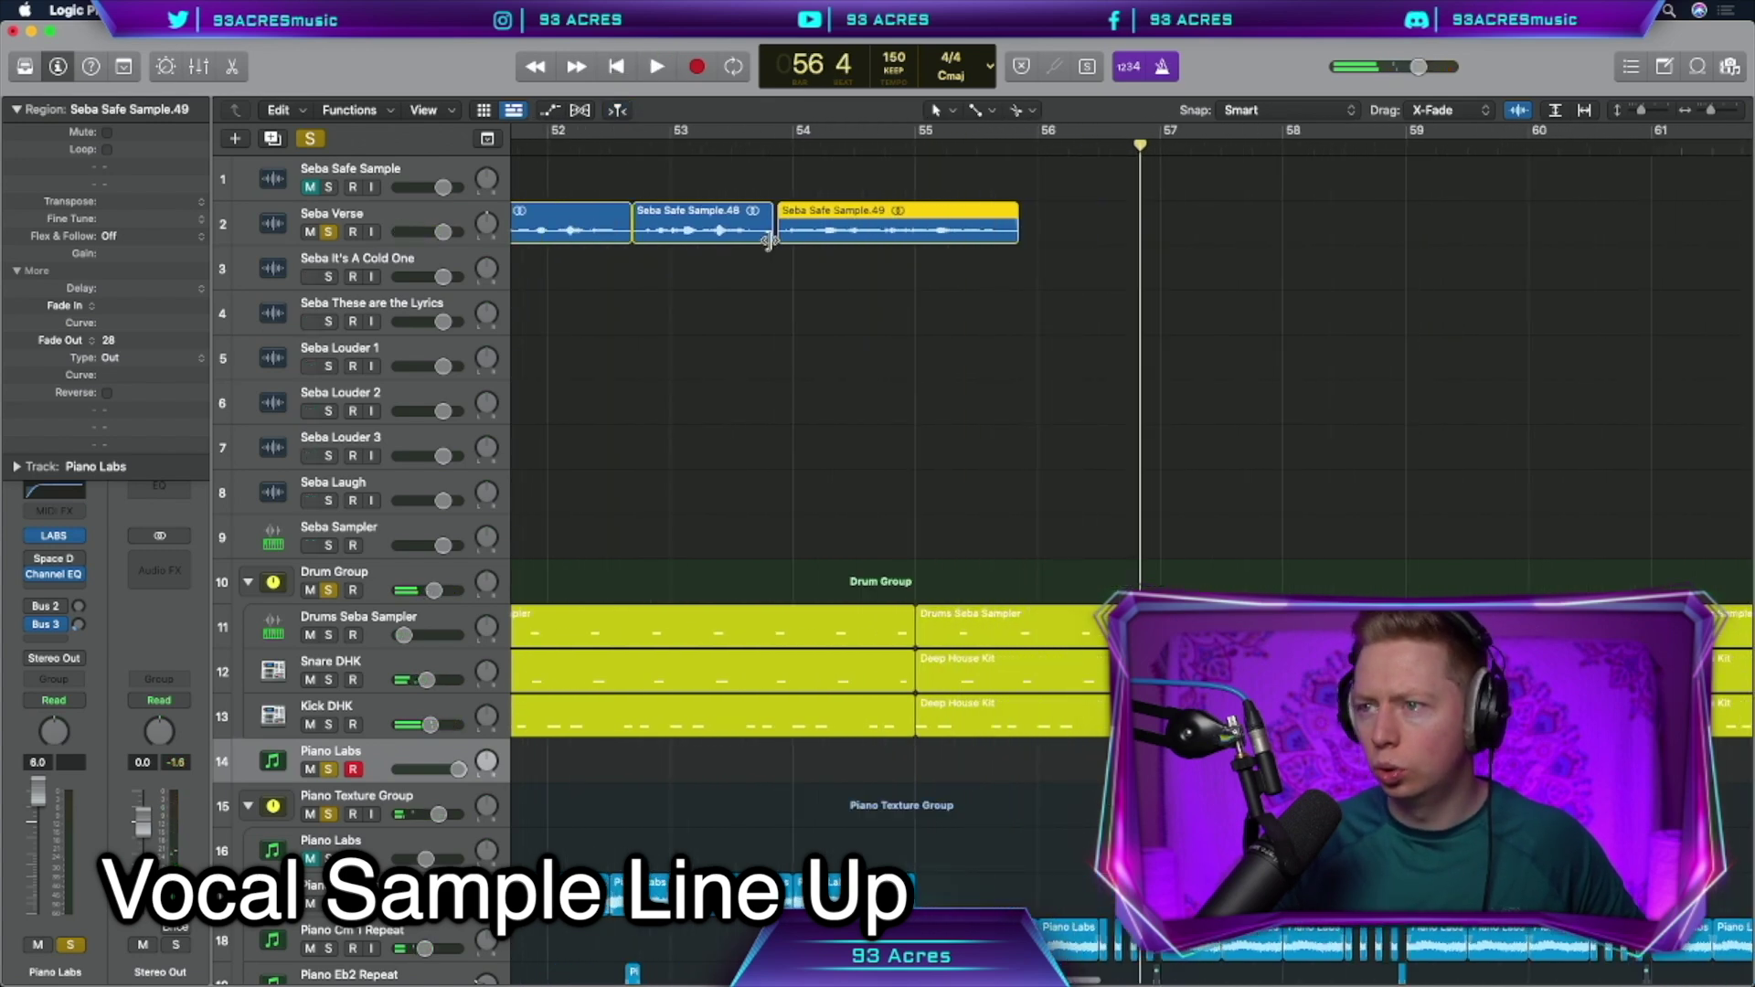
scroll(1083, 245, up, 3)
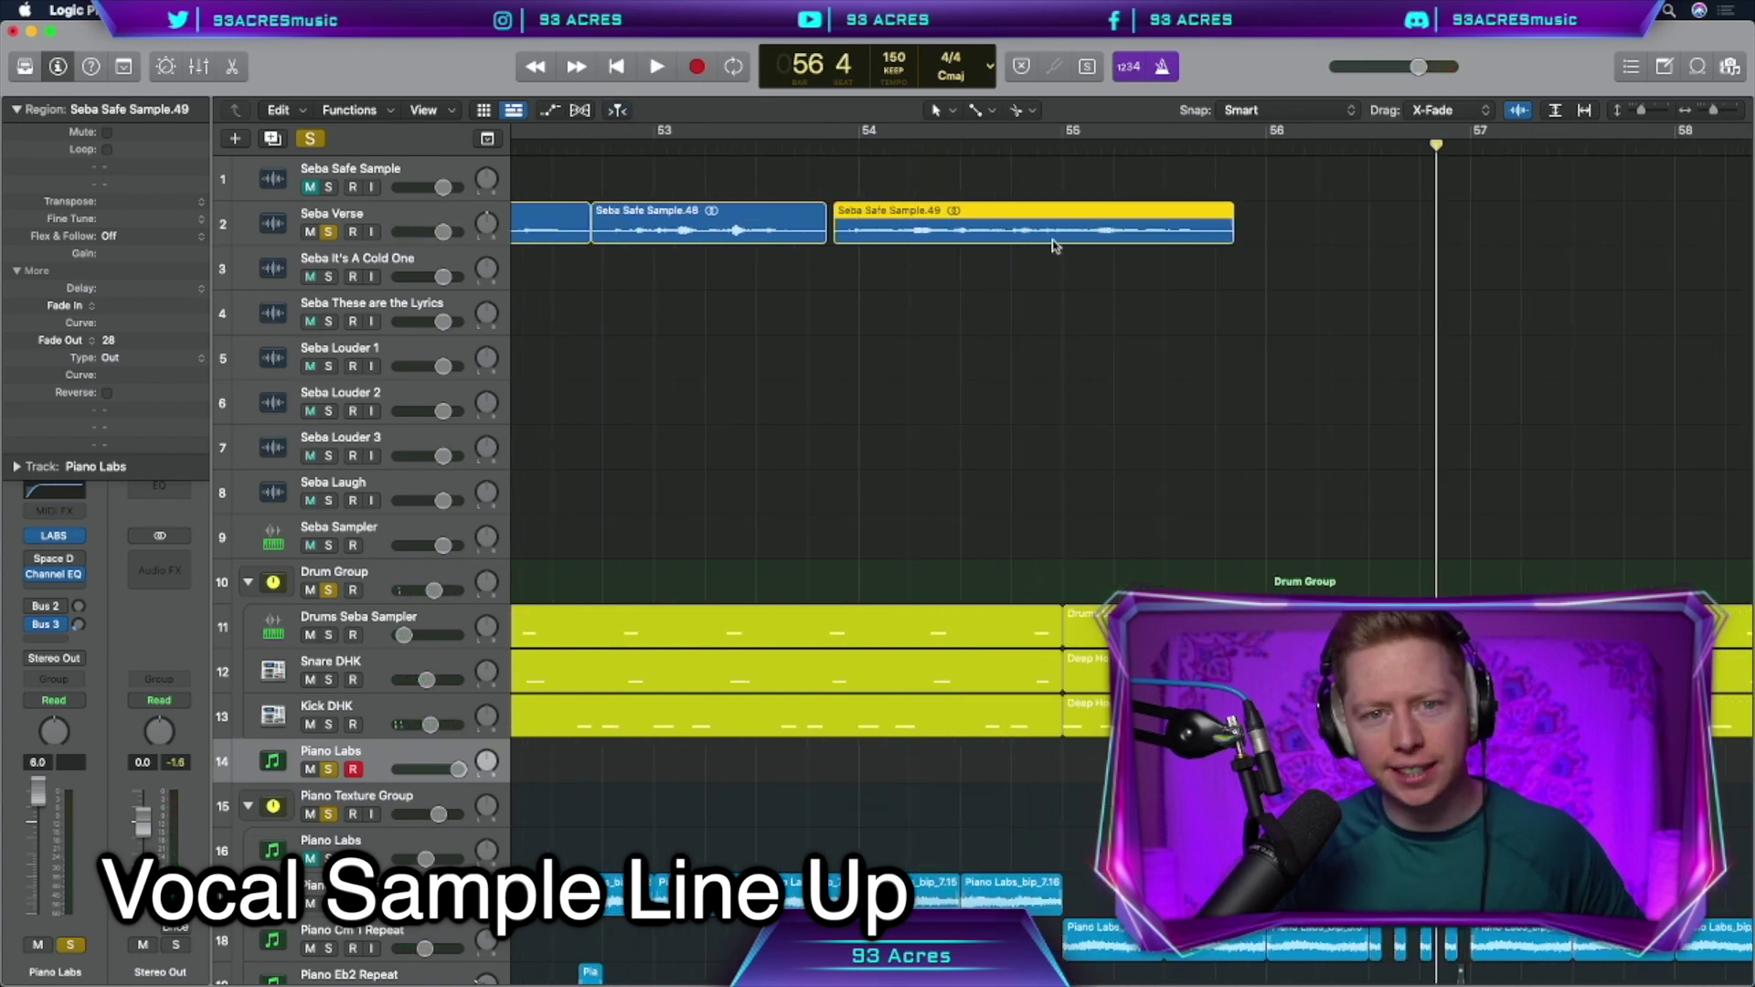
key(space)
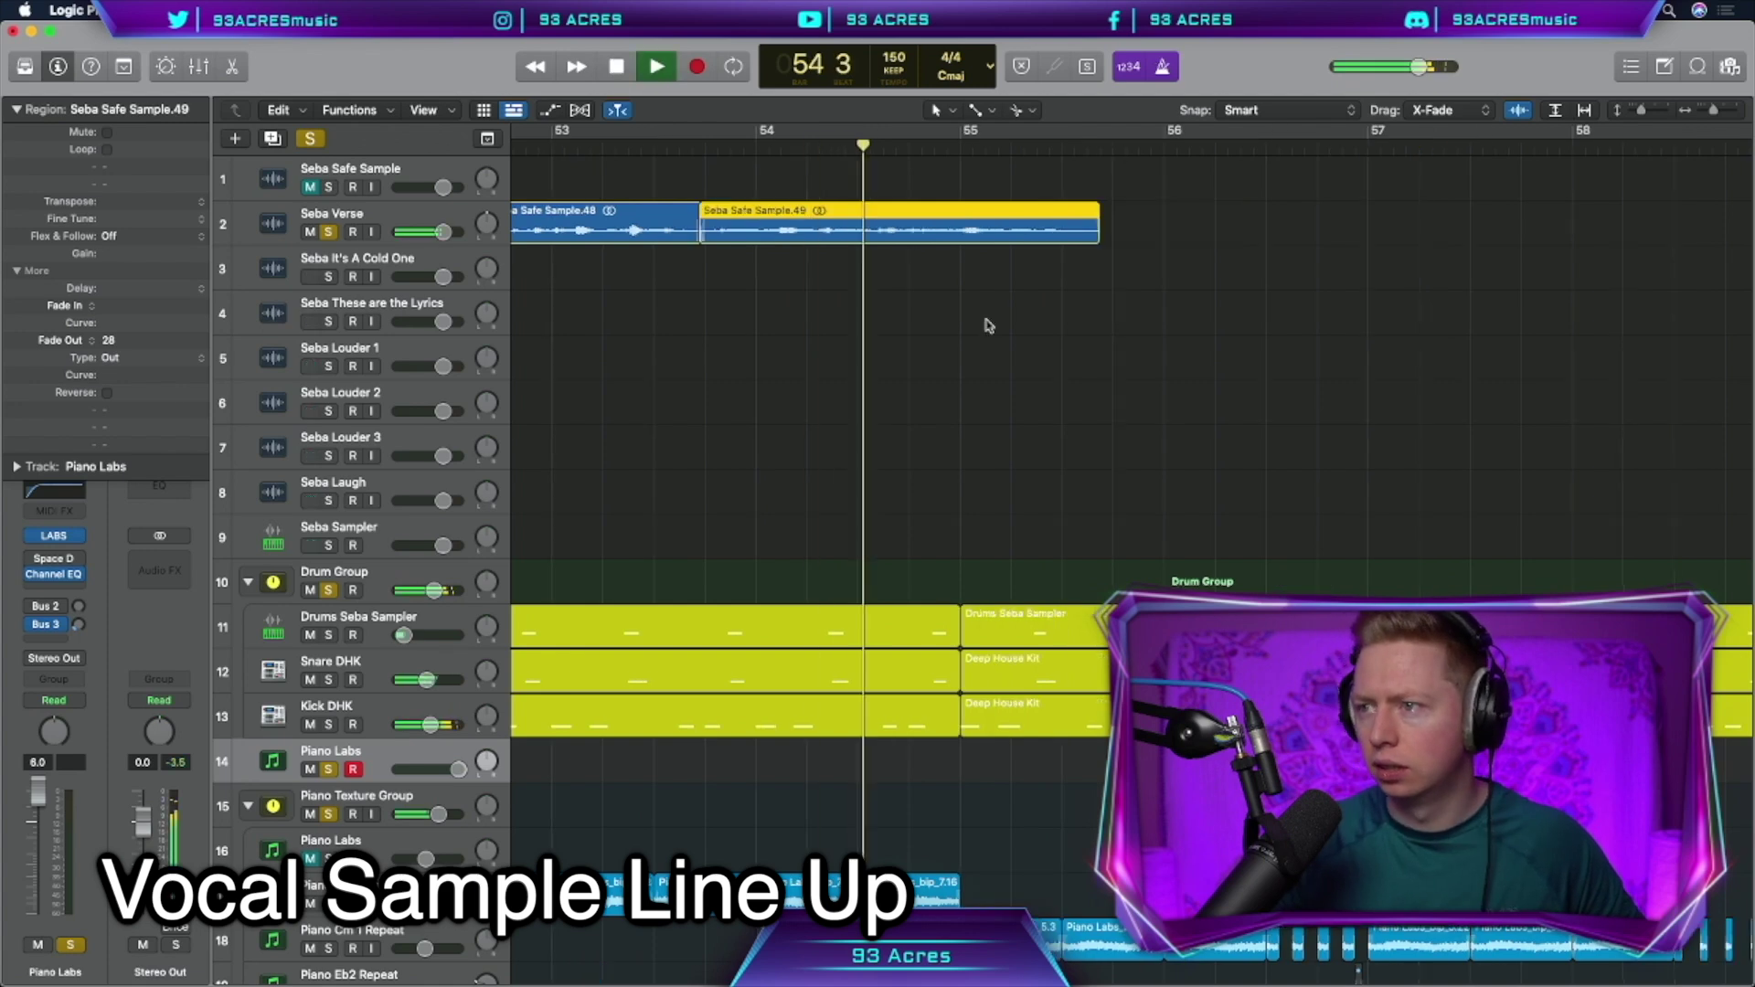
Play the chorus through the last Seba Verse vocal phrase to about bar 56 and look over the vocal's ending
scroll(985, 326, down, 5)
key(space)
scroll(948, 220, up, 5)
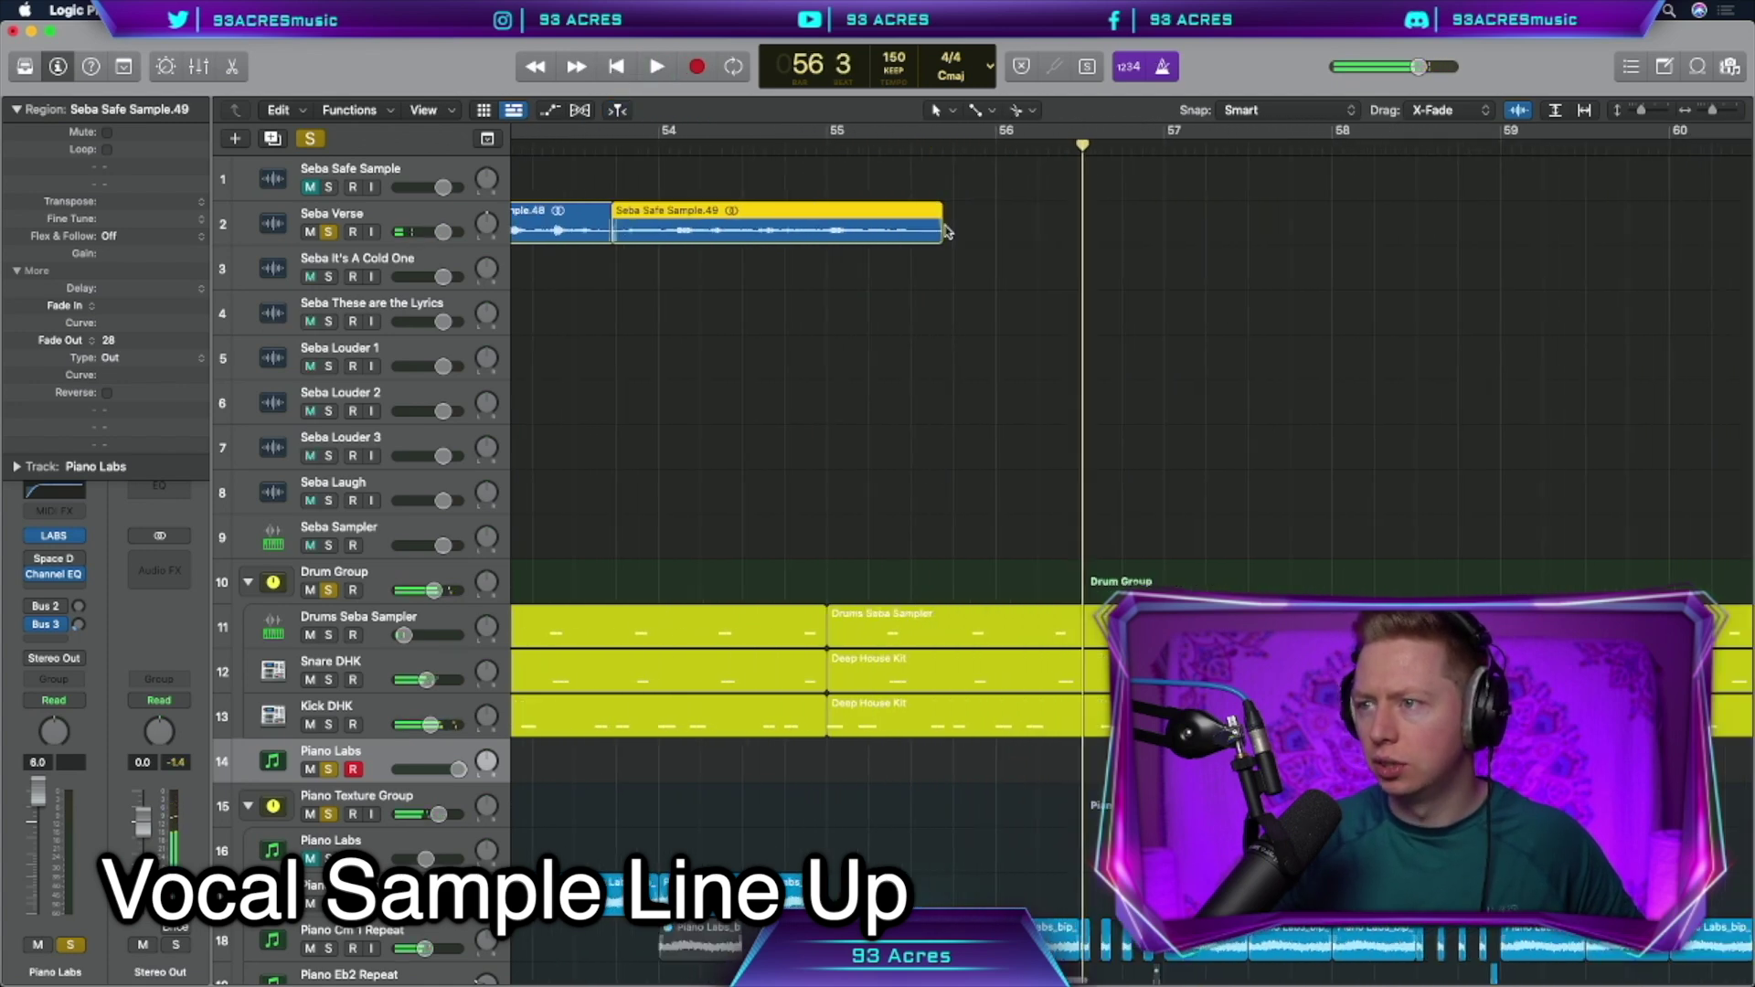
scroll(892, 236, down, 5)
scroll(891, 236, left, 5)
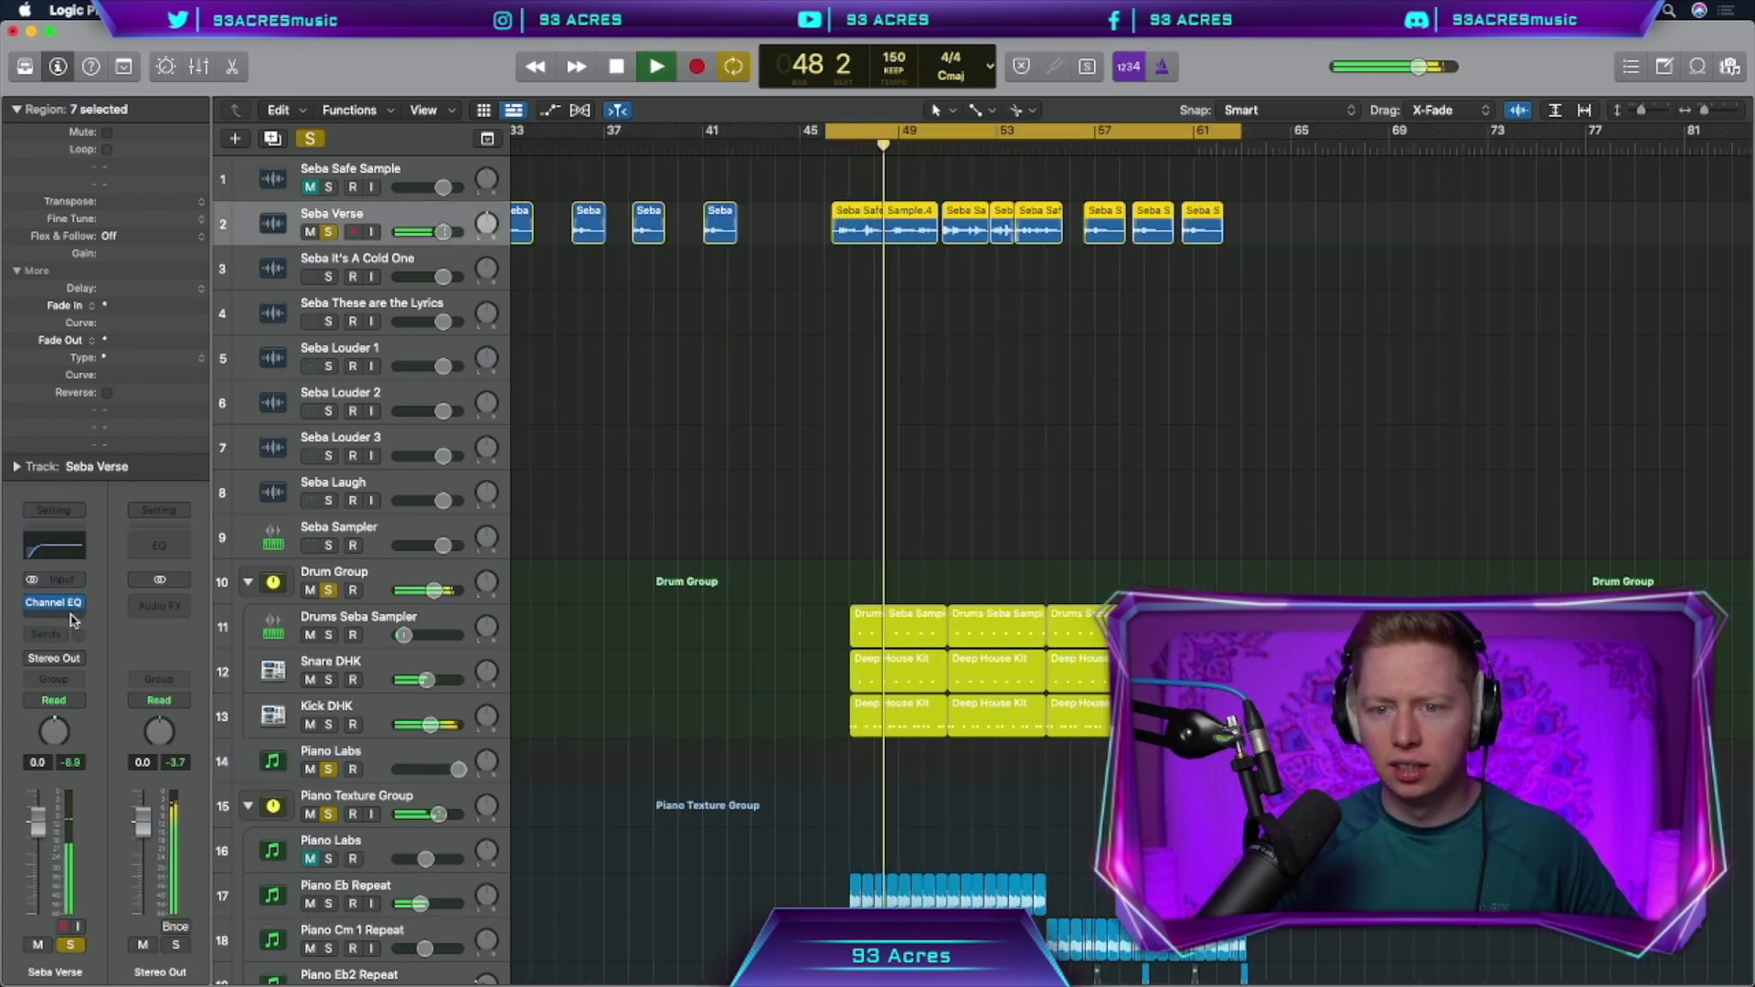
Insert Soundtoys Little AlterBoy on the Seba Verse track and lower its Formant during playback
click(55, 618)
mouse_move(92, 970)
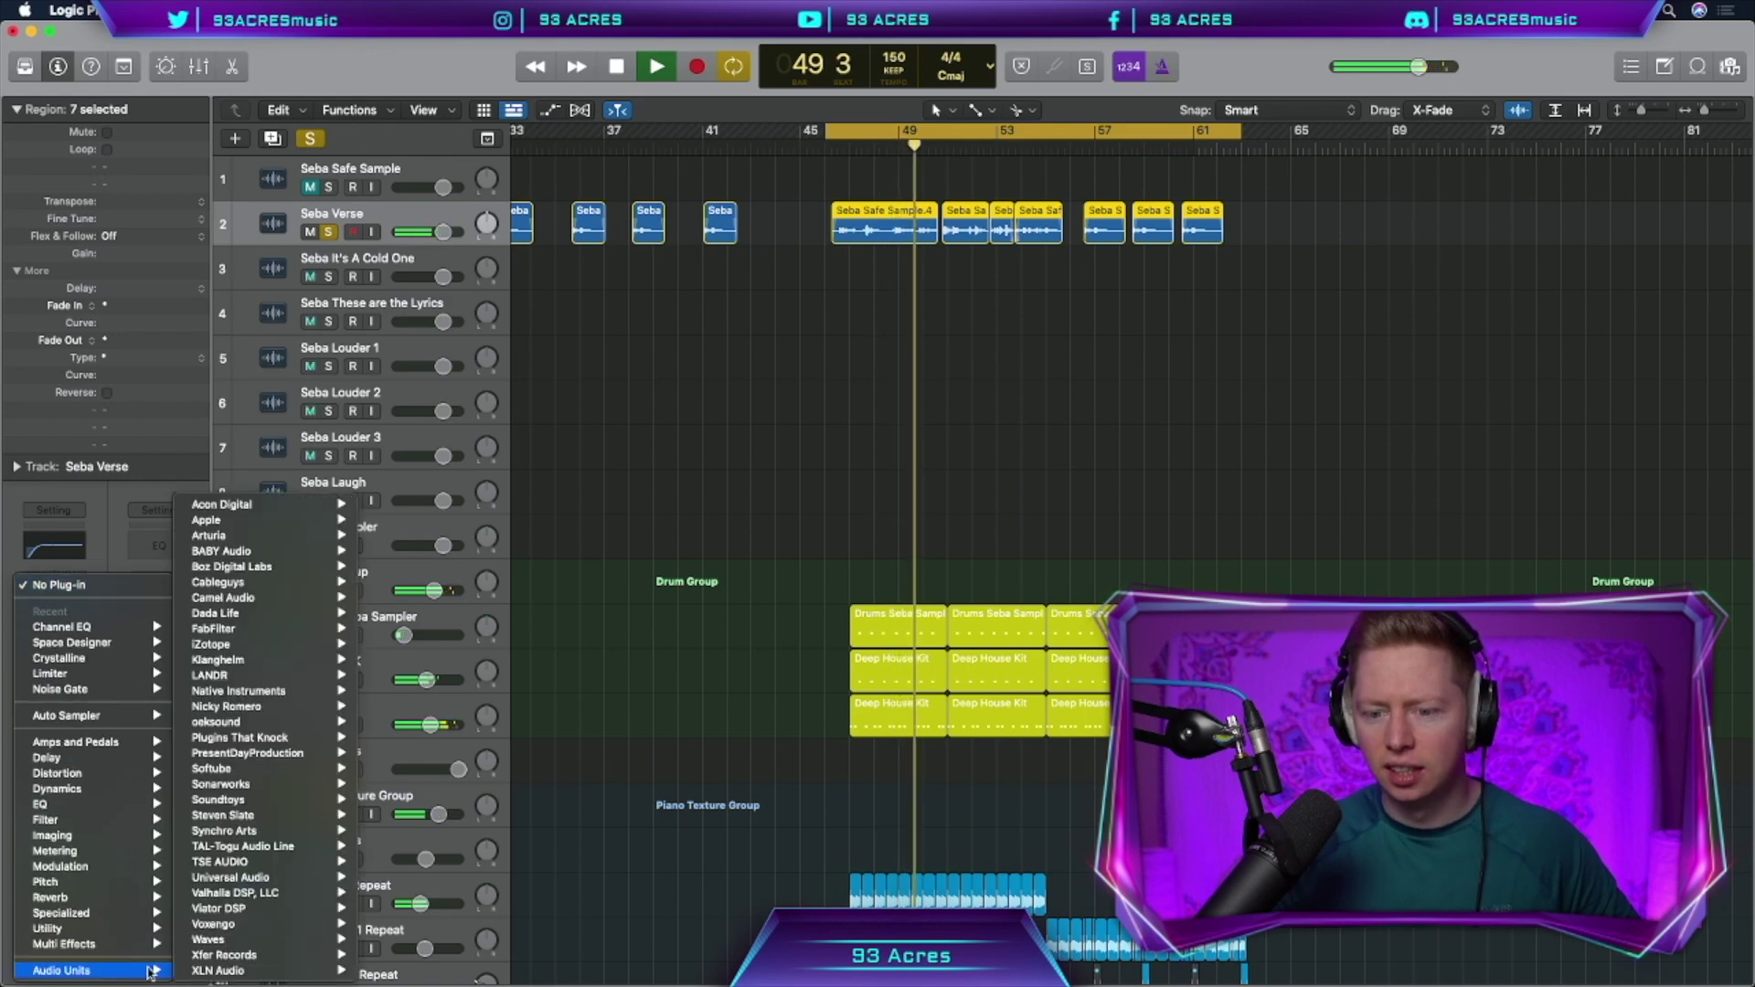
mouse_move(272, 814)
mouse_move(453, 802)
click(551, 801)
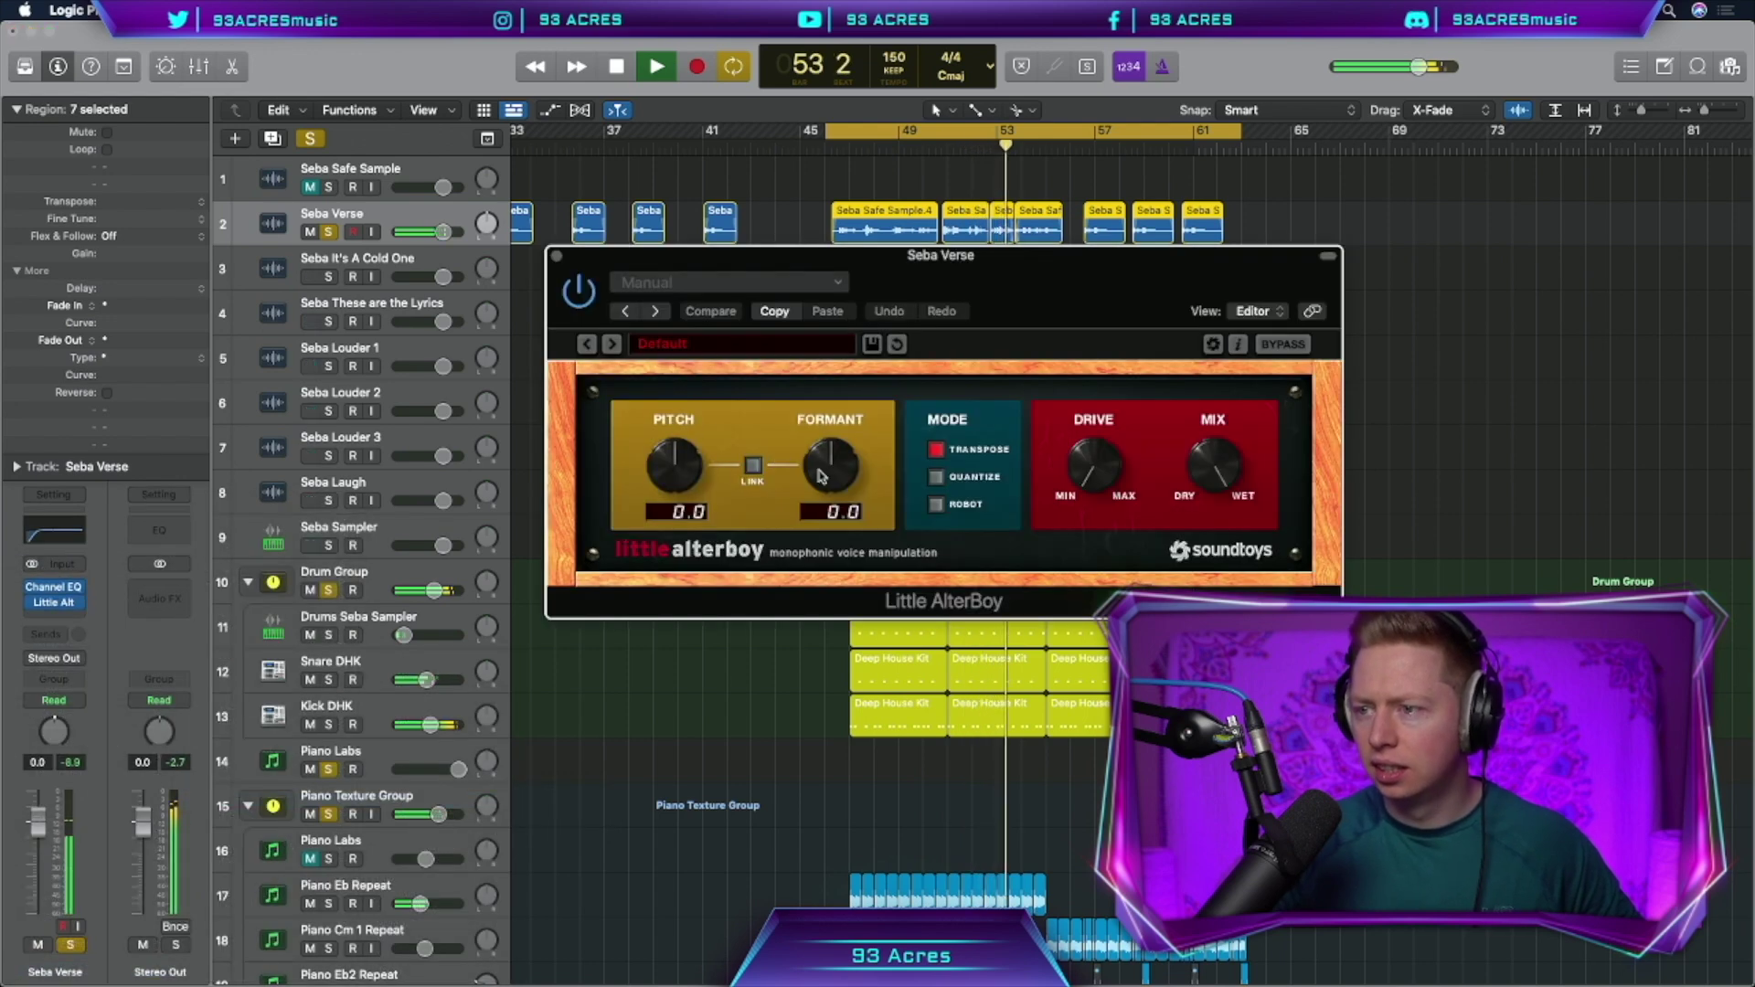
drag(816, 475, 821, 498)
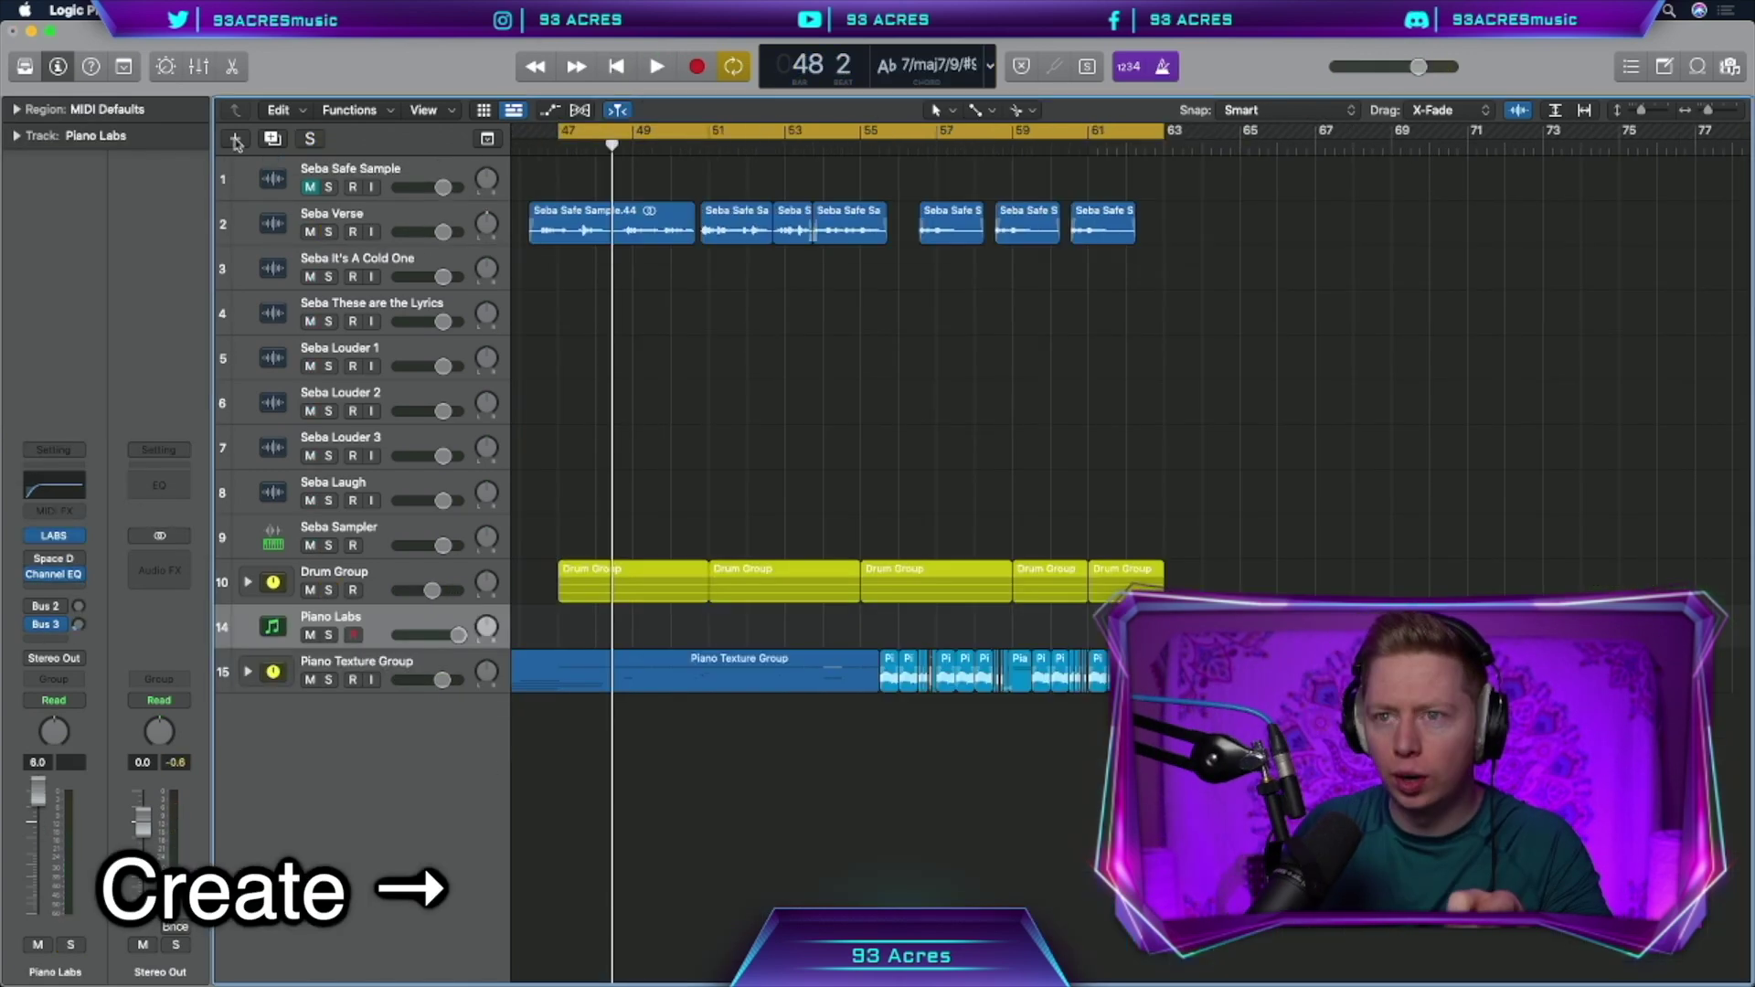
Create a software instrument track and load the ES2 Sine Bass preset, moving the synth window clear of the arrangement
key(super+alt+n)
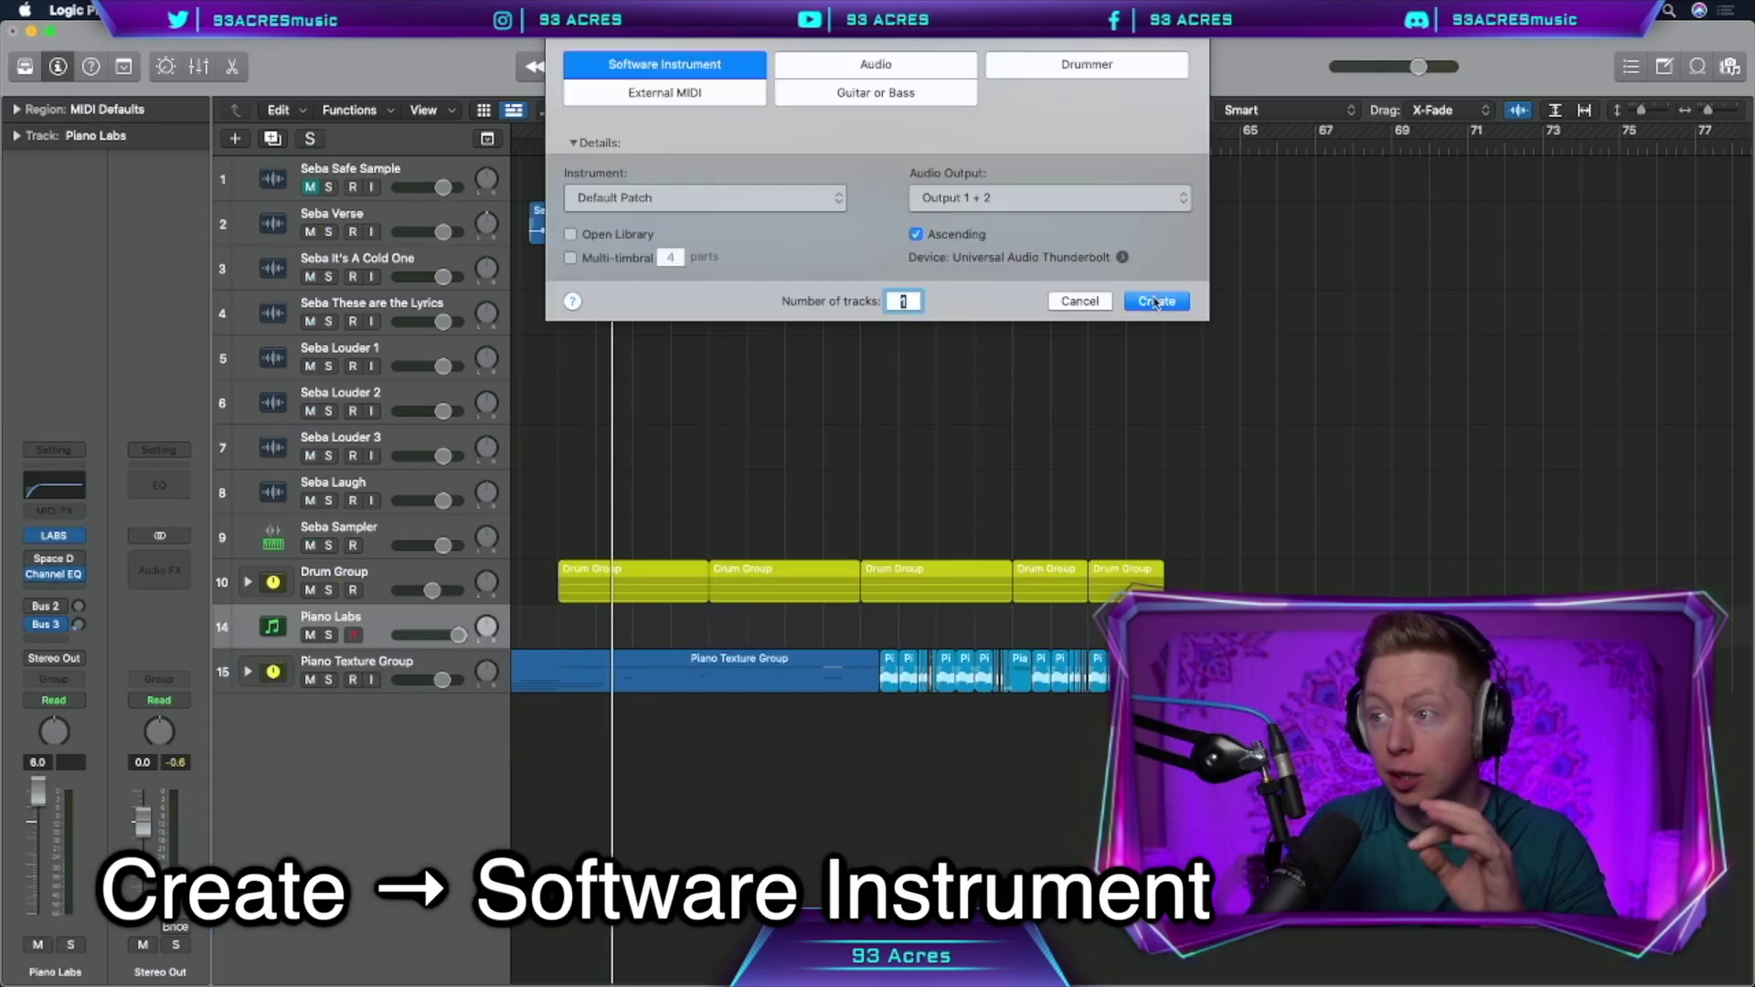
click(1157, 302)
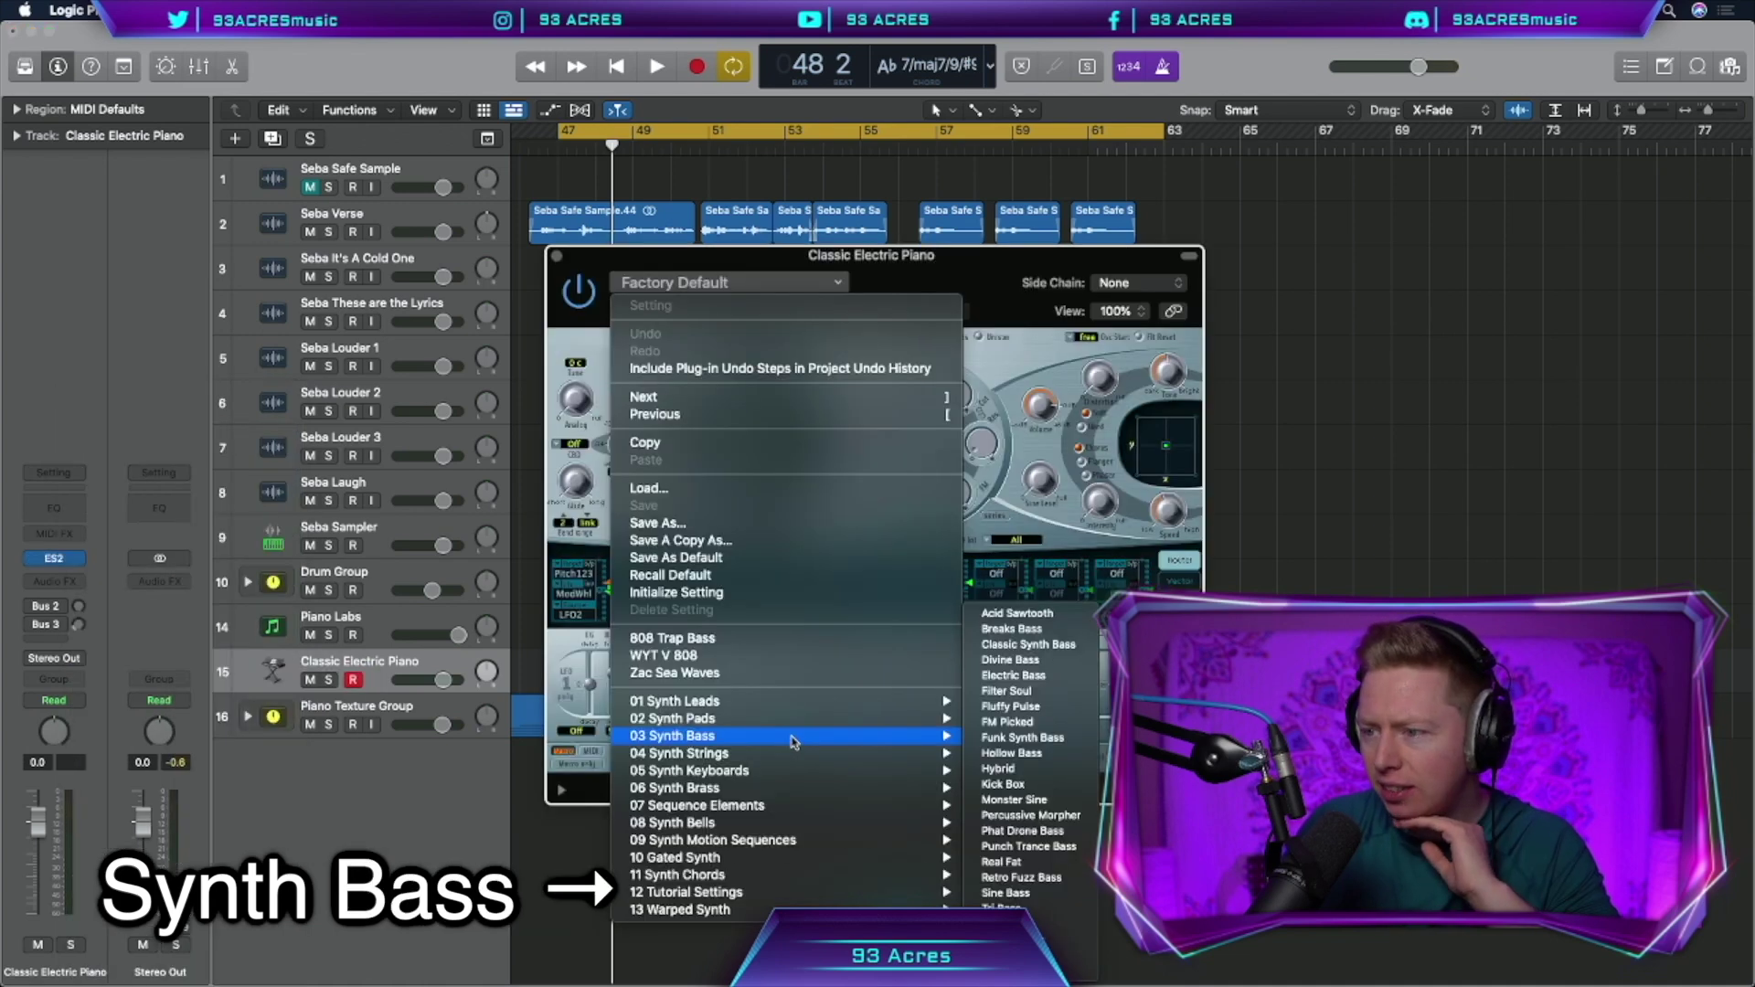
click(1006, 893)
drag(921, 280, 767, 194)
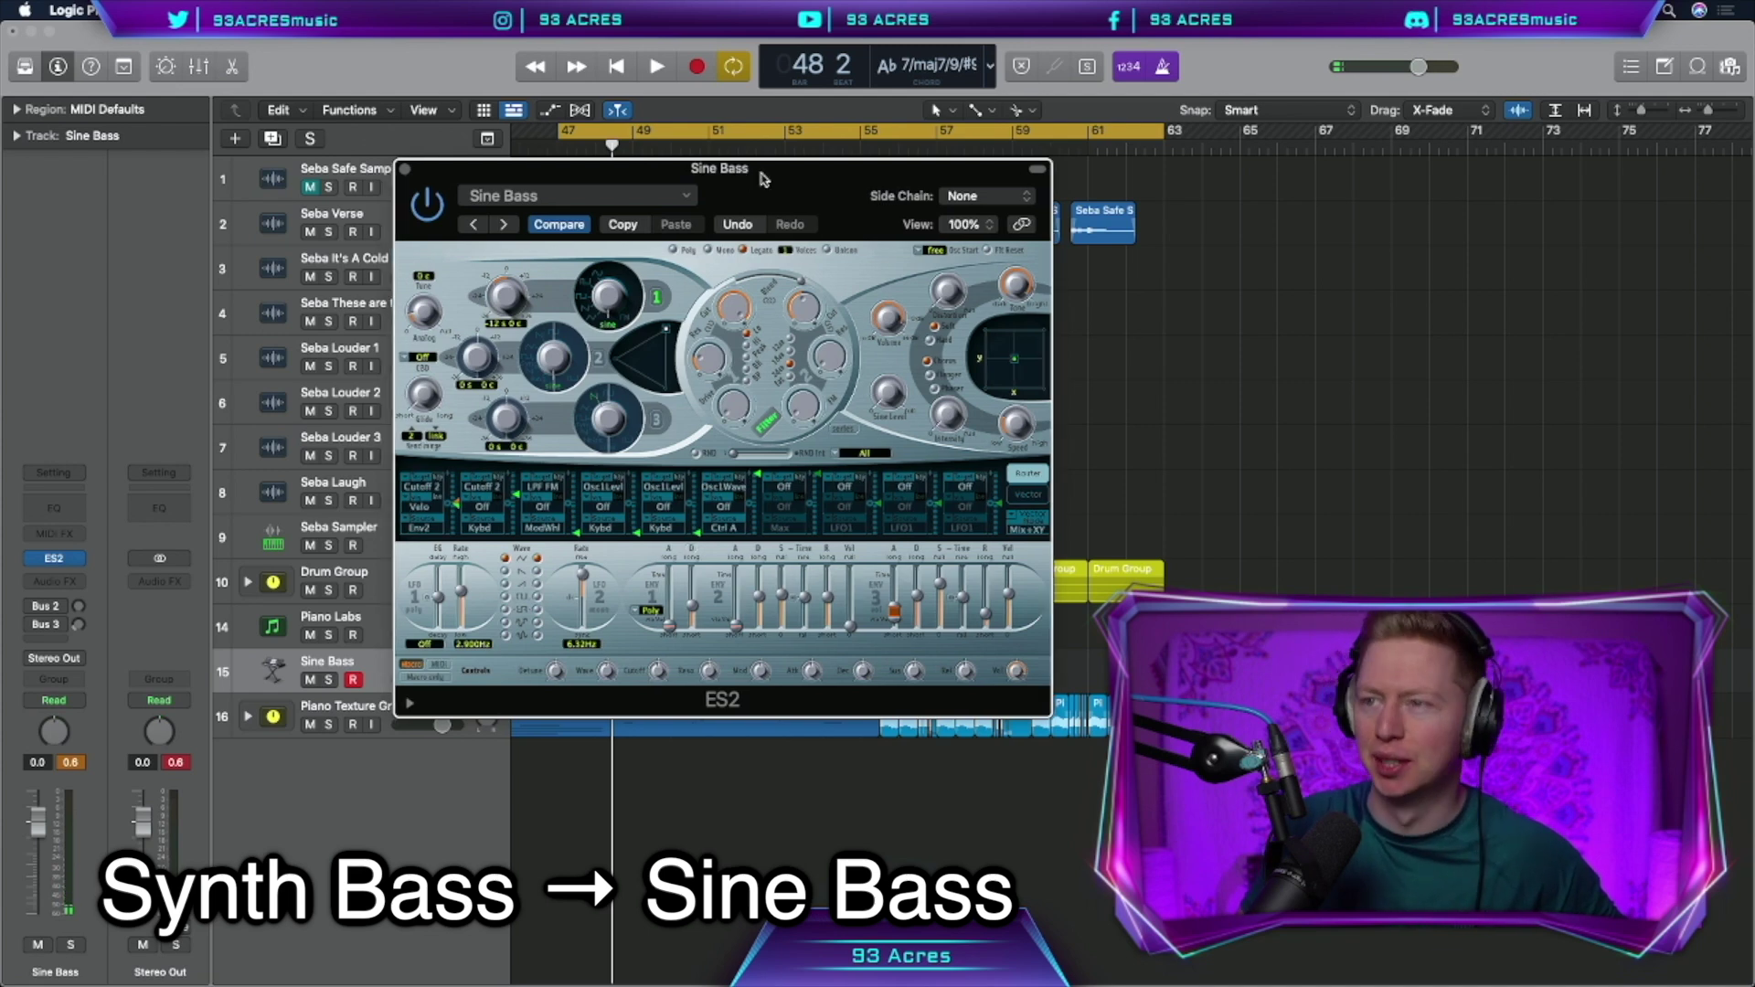
drag(739, 178, 1347, 126)
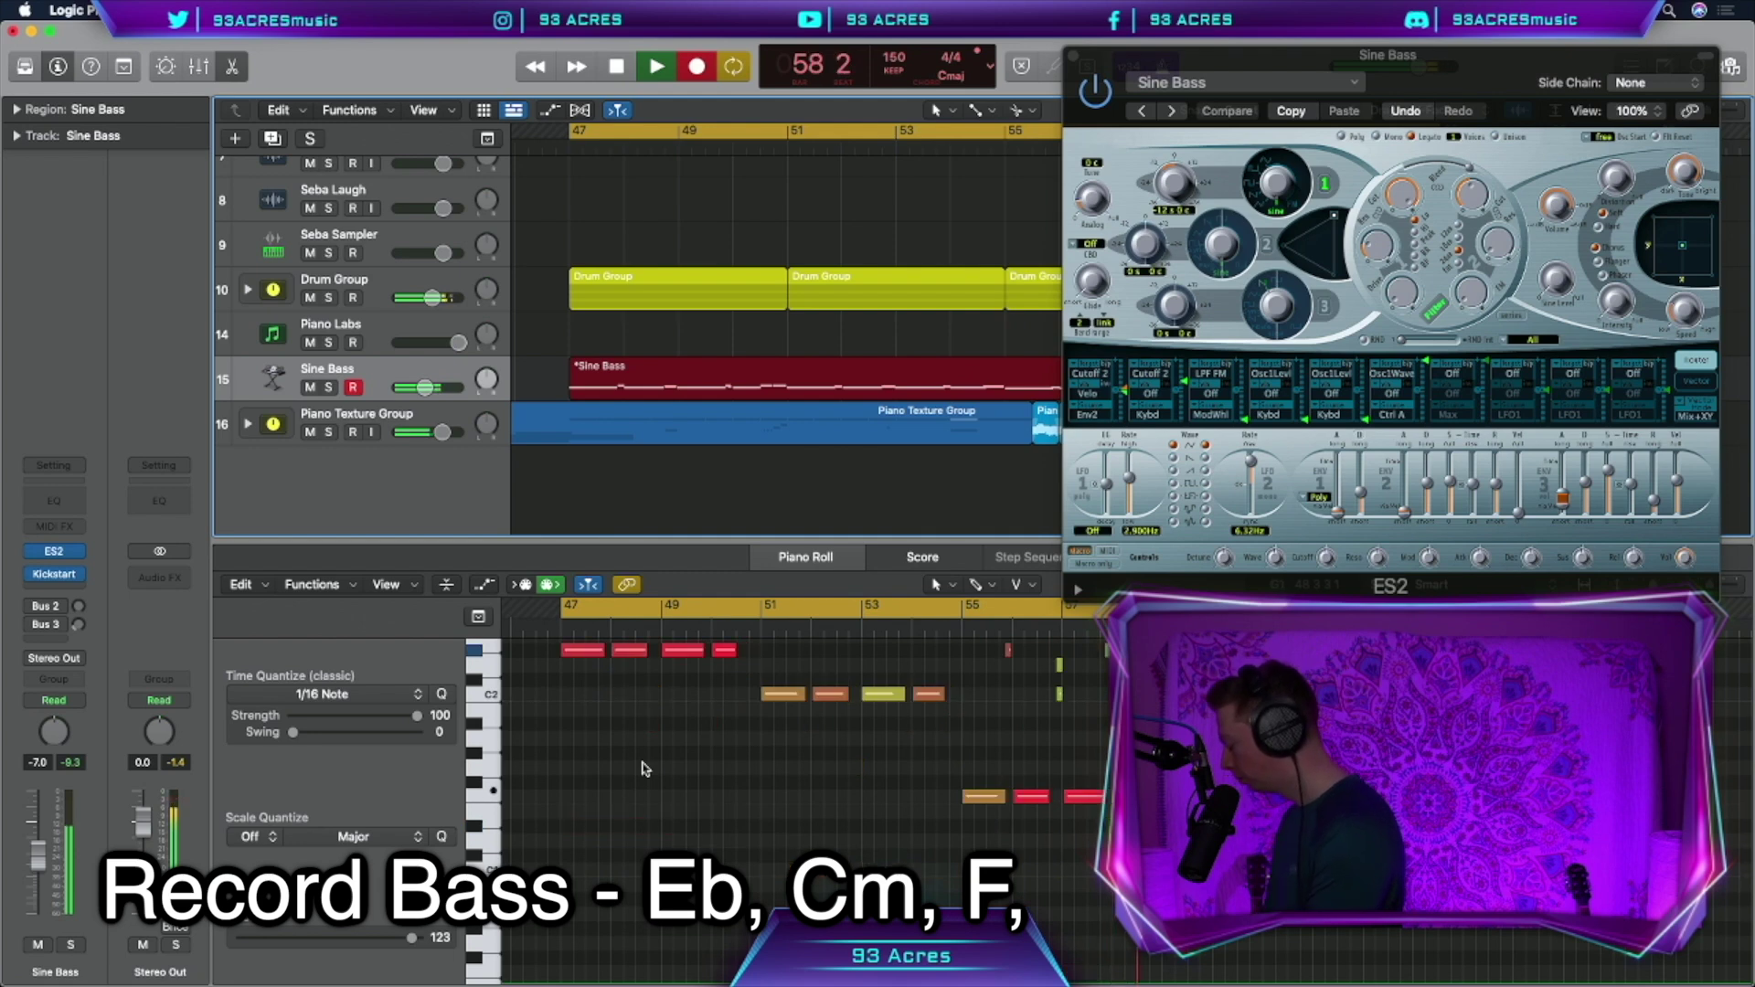
Quantize all recorded Sine Bass notes to 1/16 and force them legato, keeping overlapping notes
scroll(645, 769, up, 4)
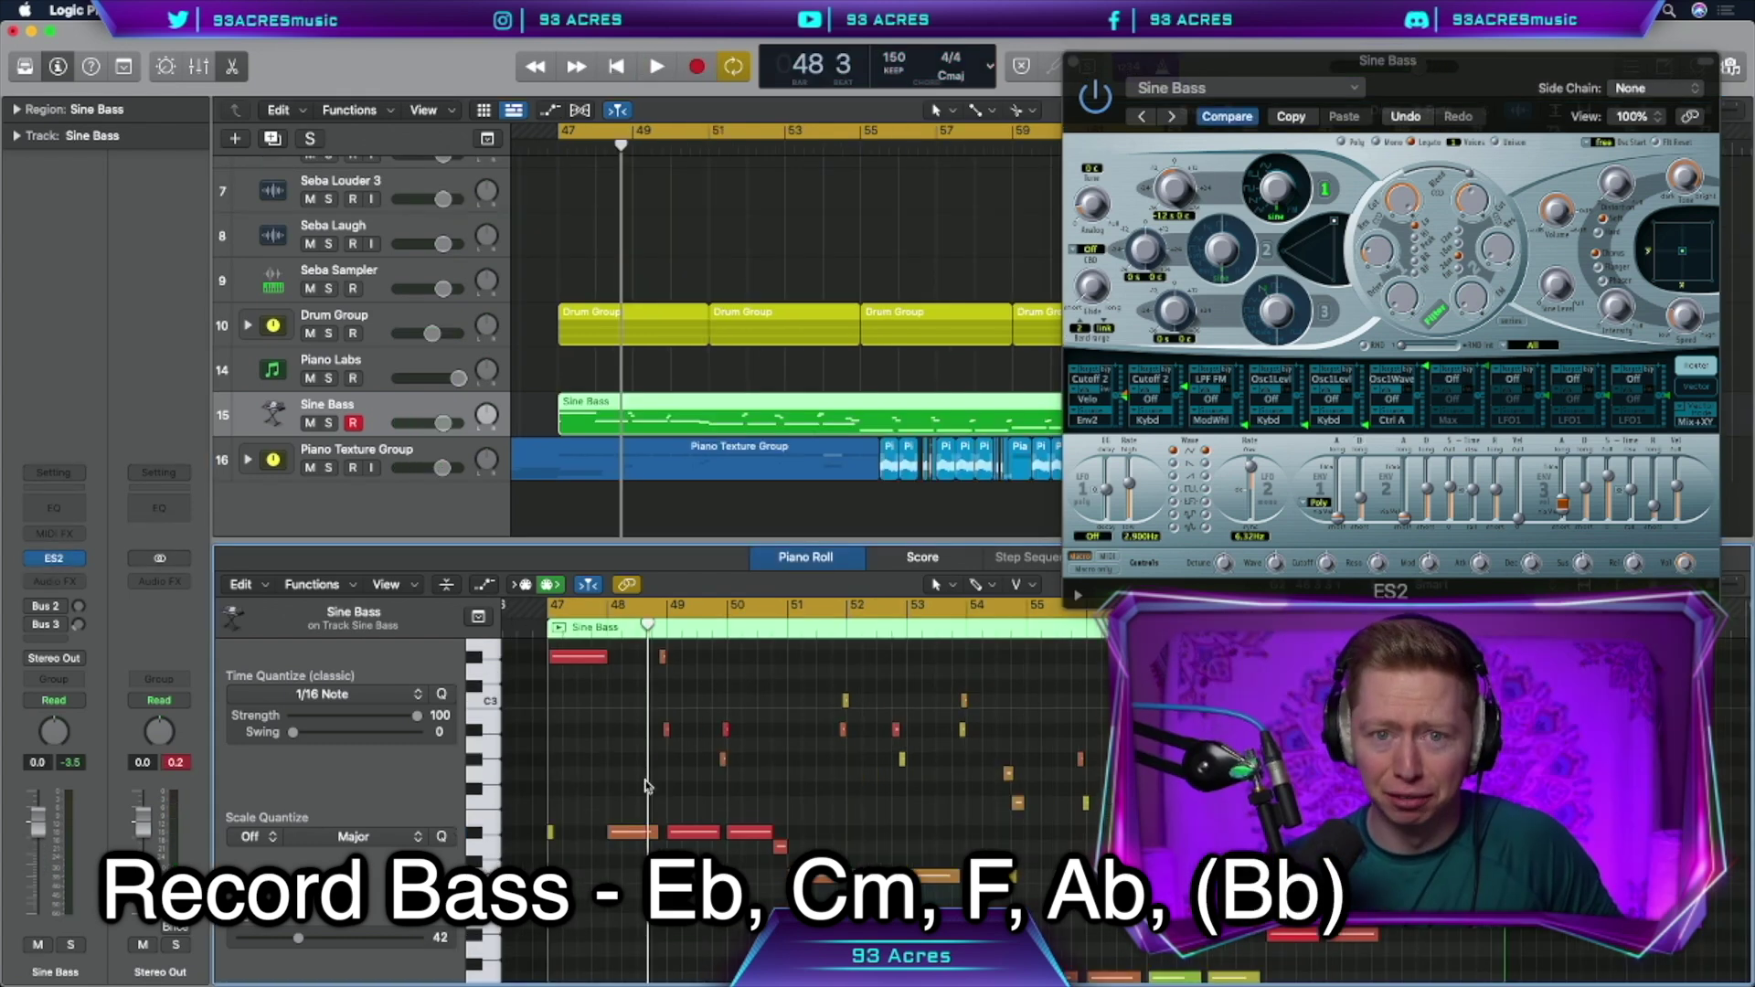
key(q)
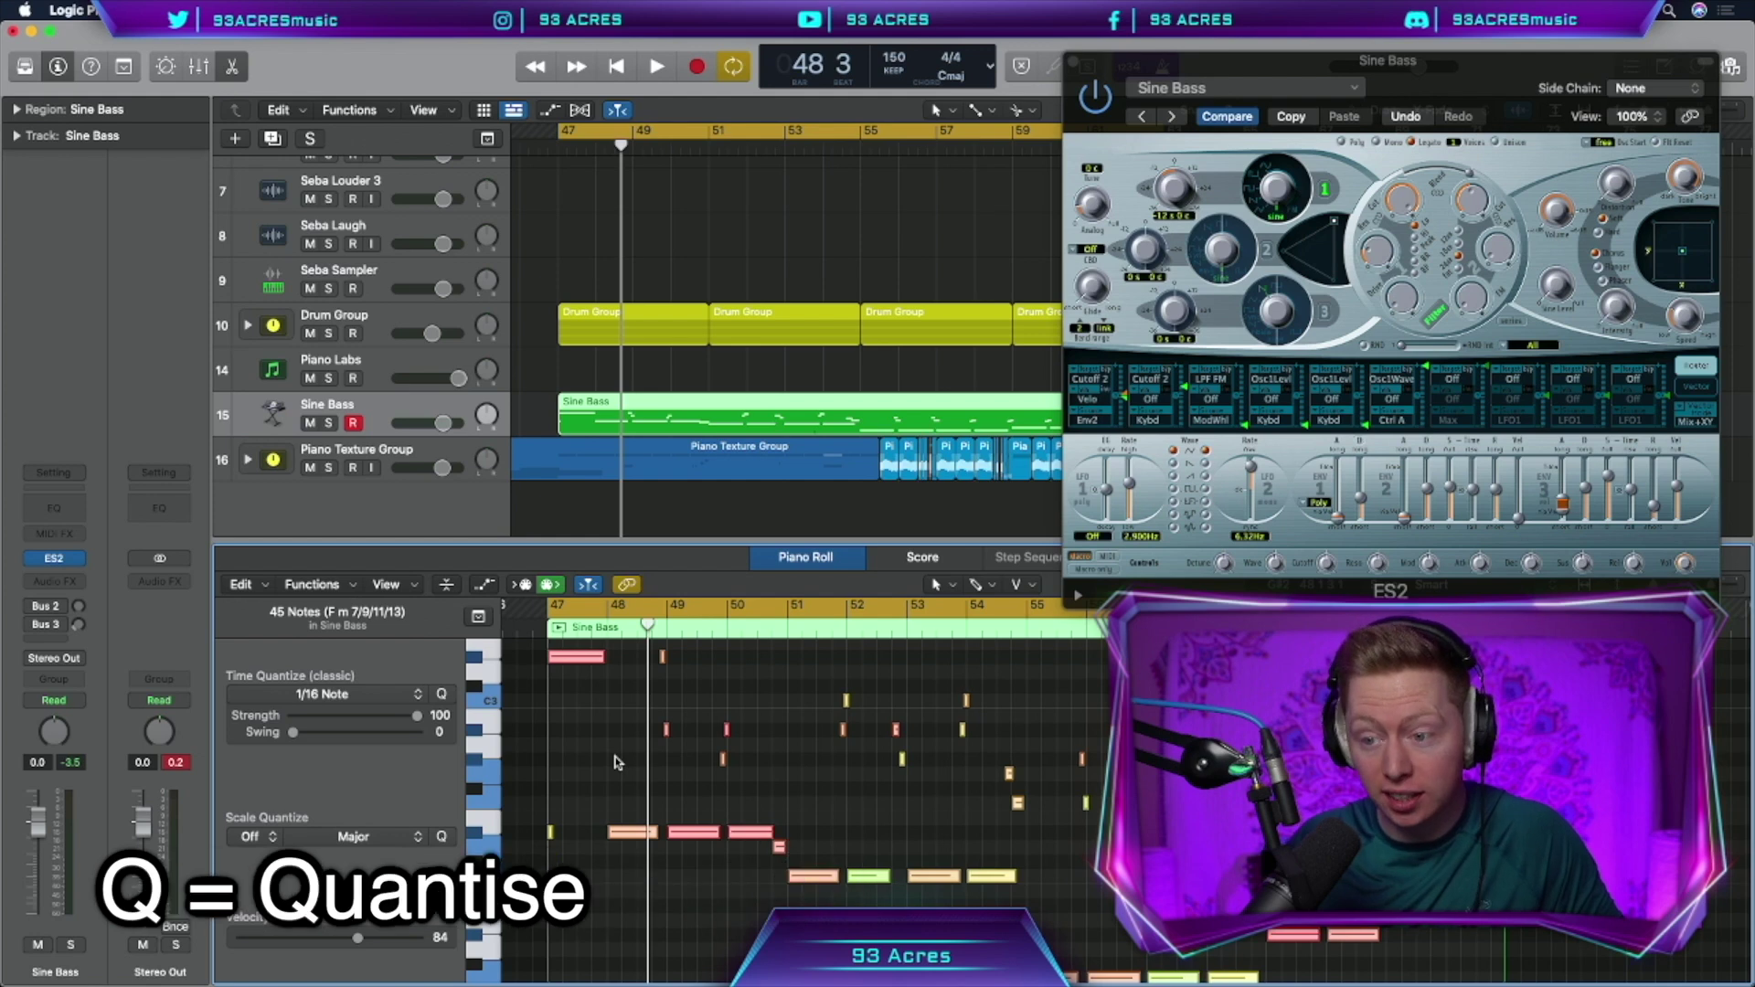
key(shift+backslash)
key(Return)
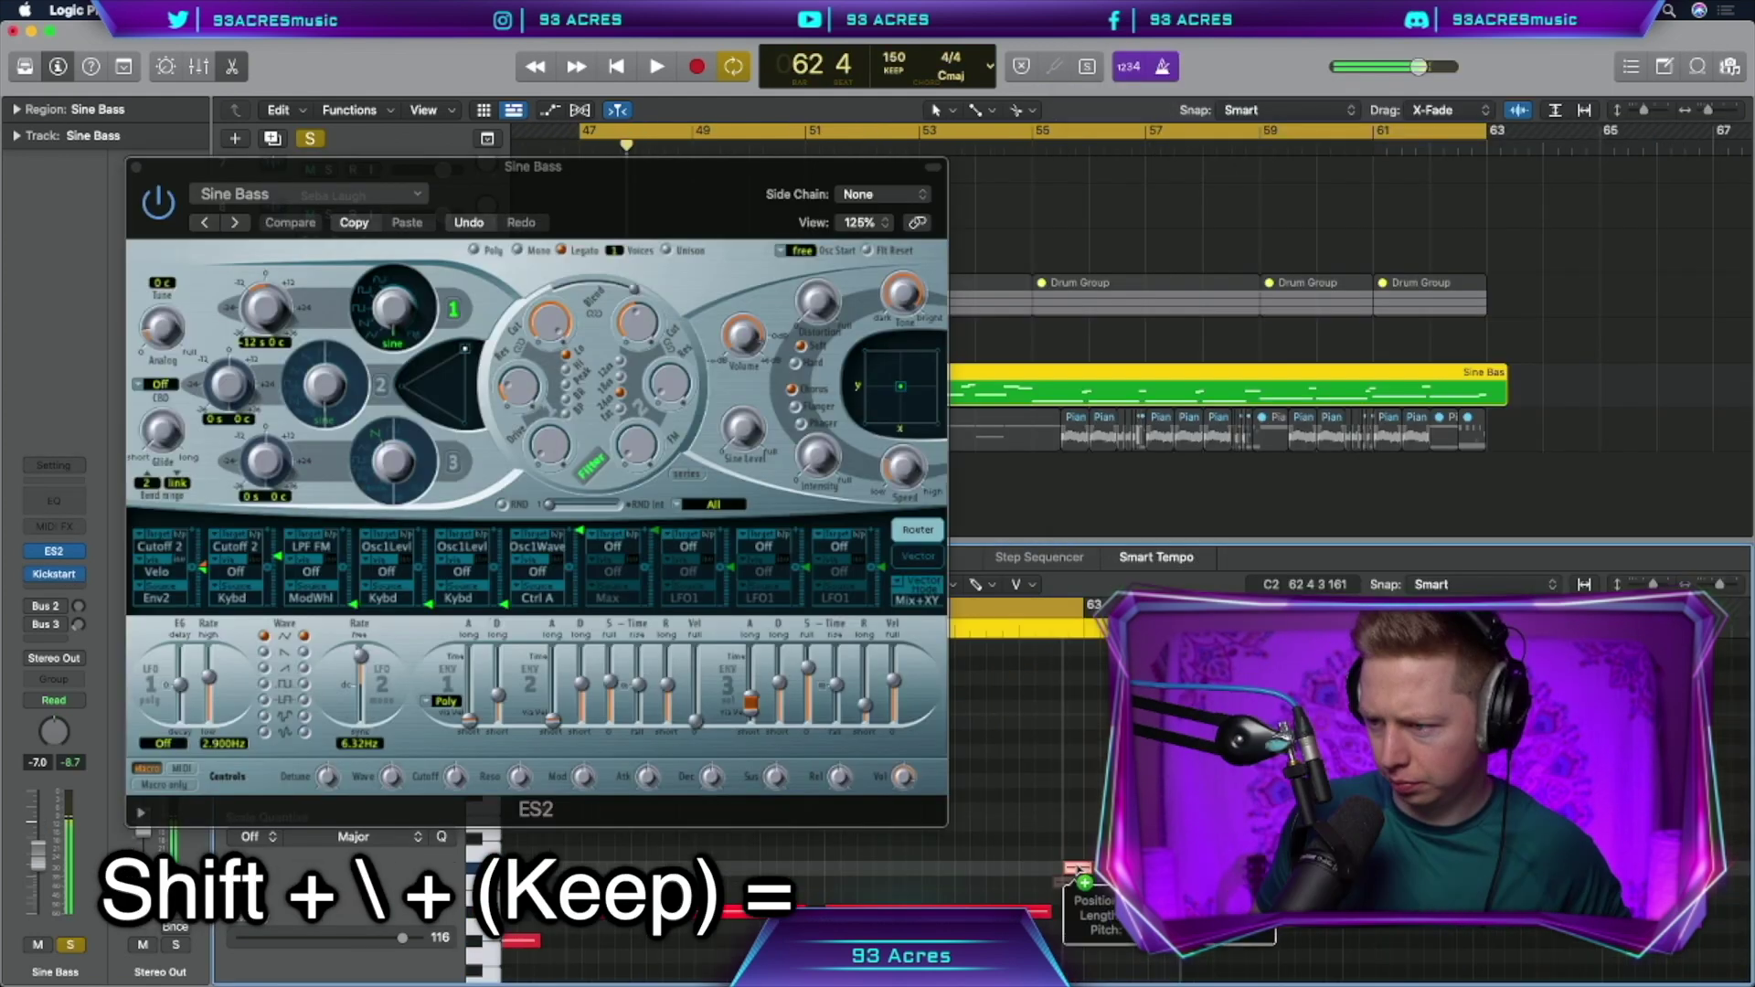
Copy the Sine Bass note at the end of bar 62 to a slightly lower pitch
drag(1079, 870, 1083, 883)
drag(1100, 888, 1105, 889)
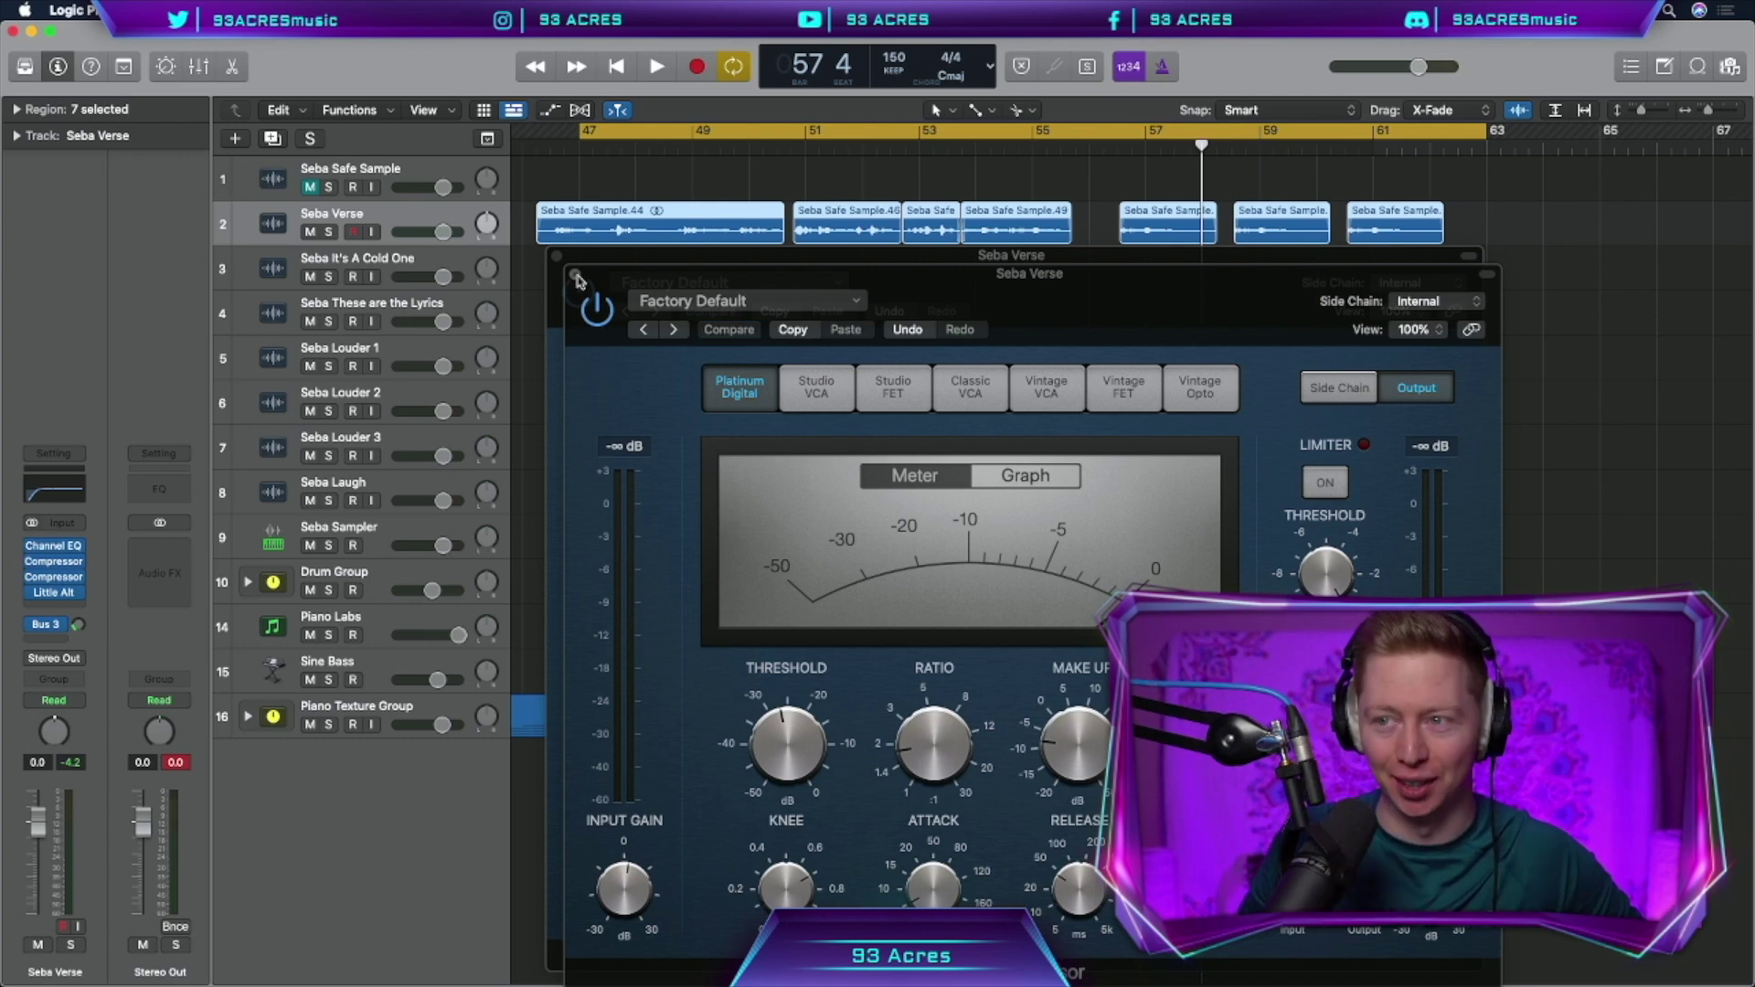
Send the Seba Verse vocal to Bus 30 with Soundtoys Little MicroShift on its aux, and raise the send level
click(47, 639)
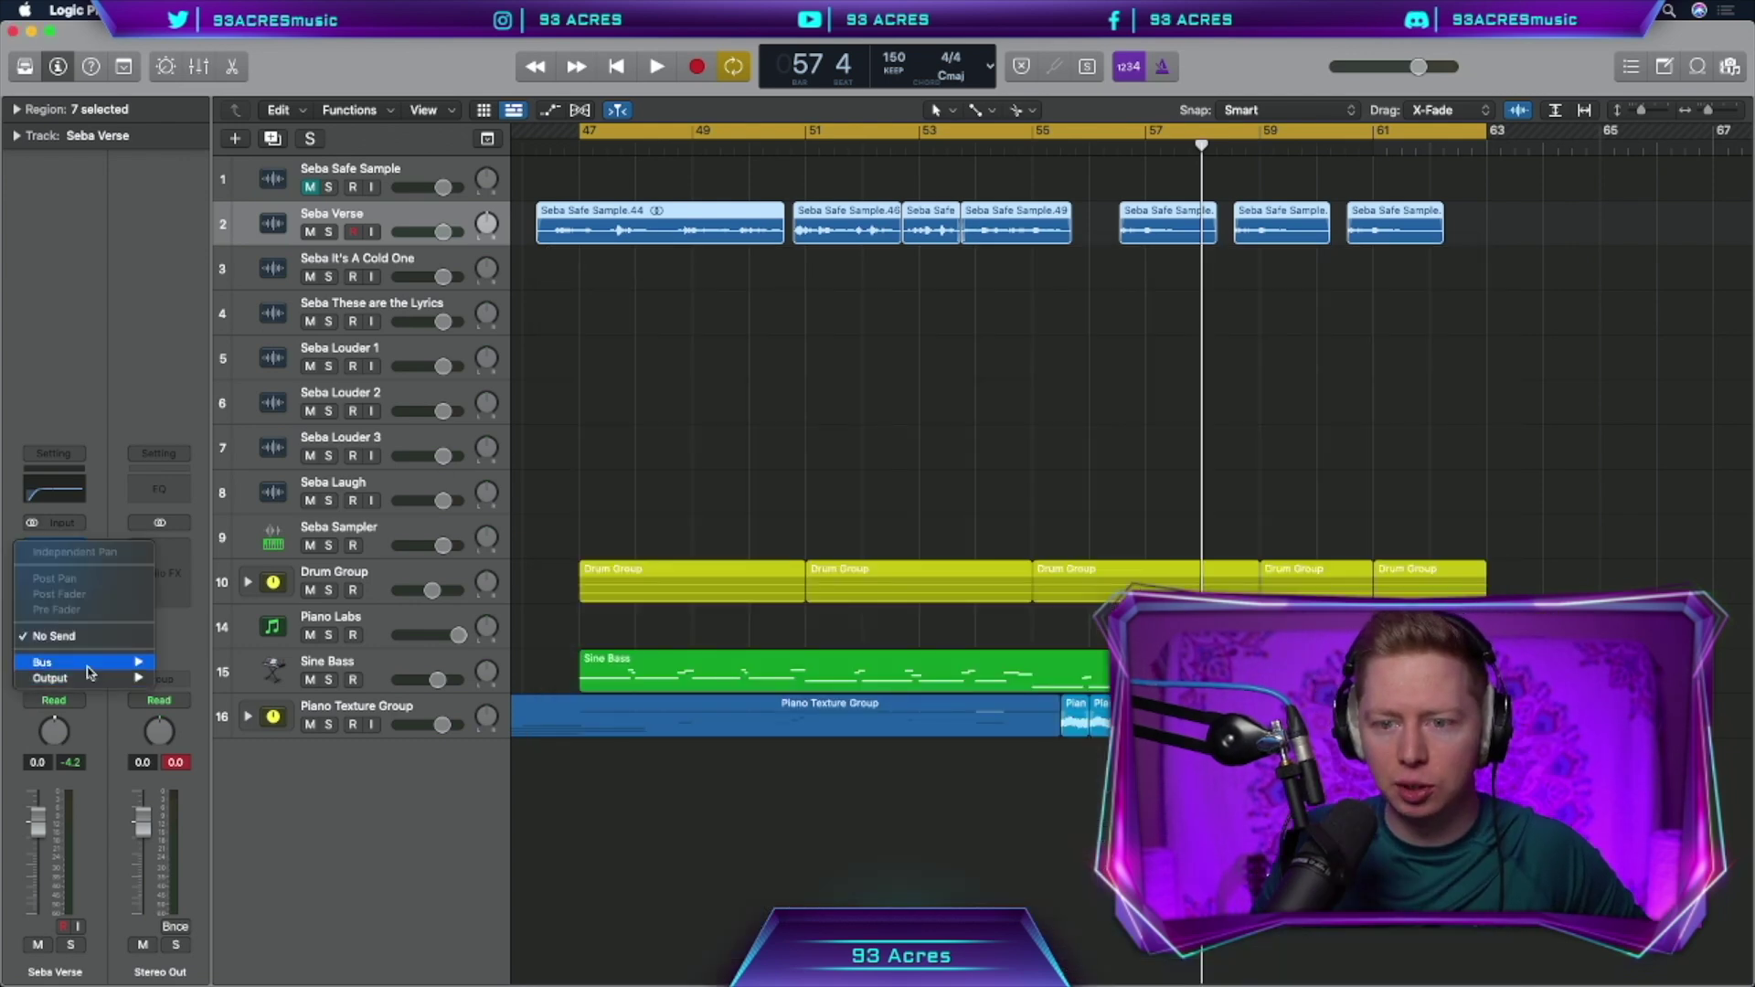
mouse_move(88, 667)
click(220, 820)
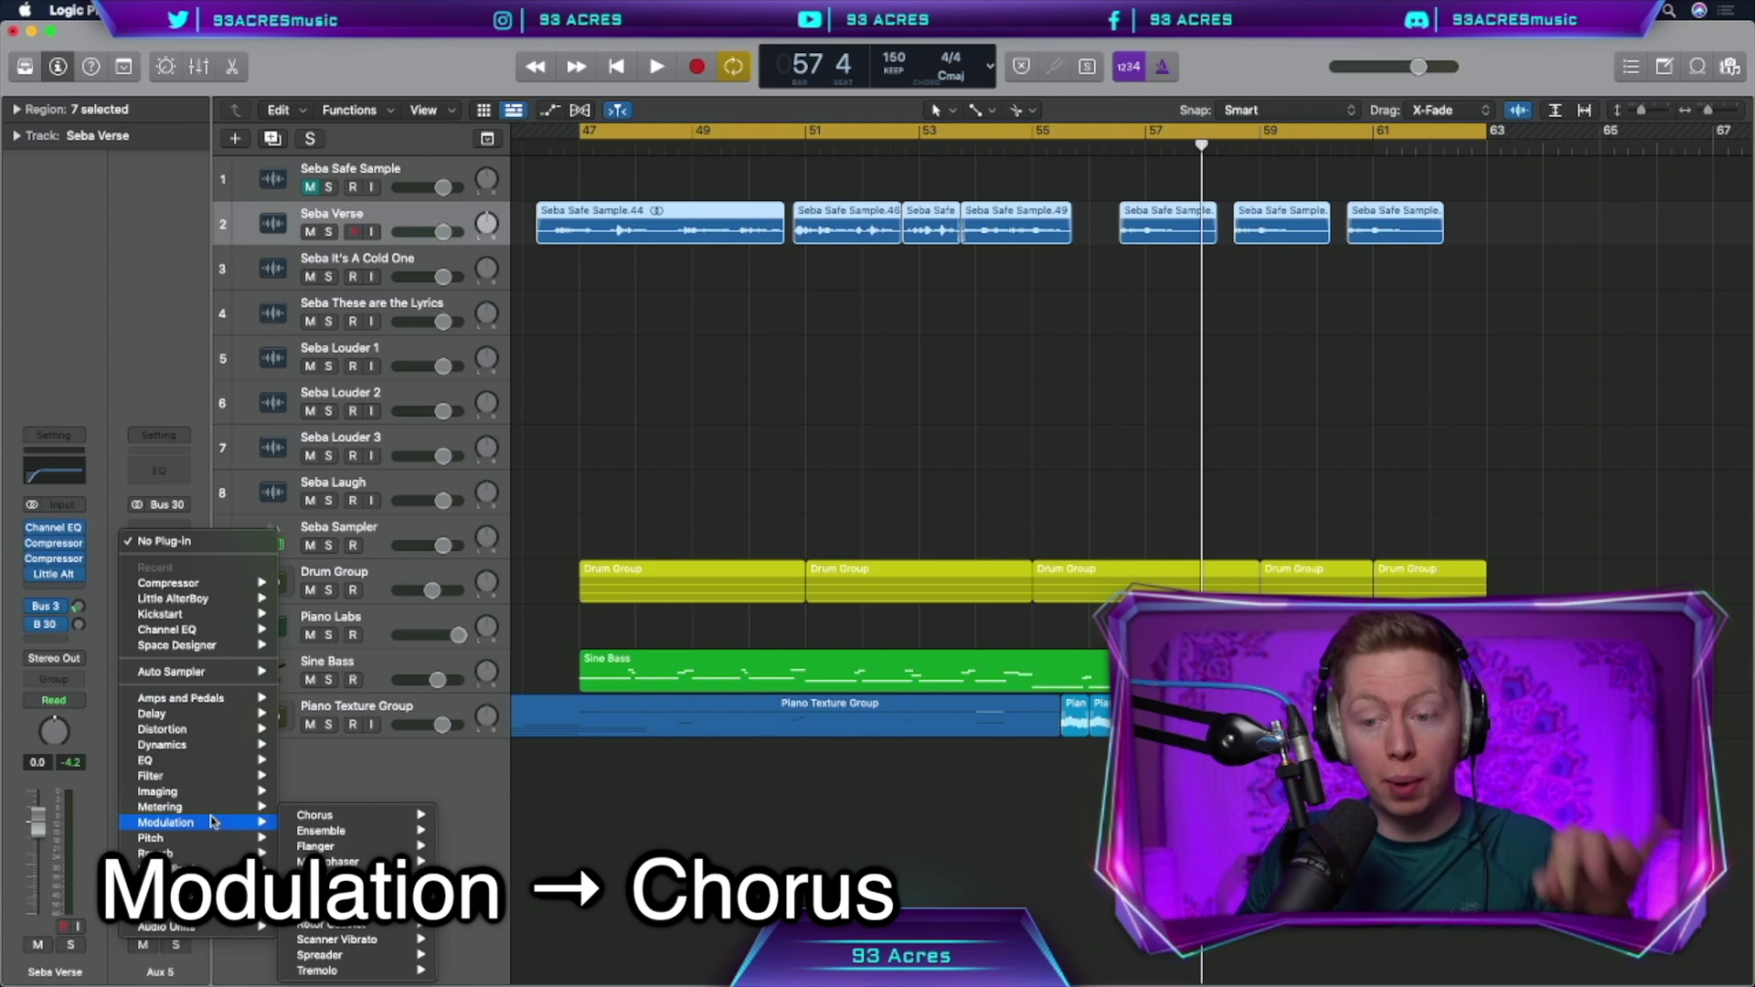
mouse_move(174, 926)
mouse_move(409, 799)
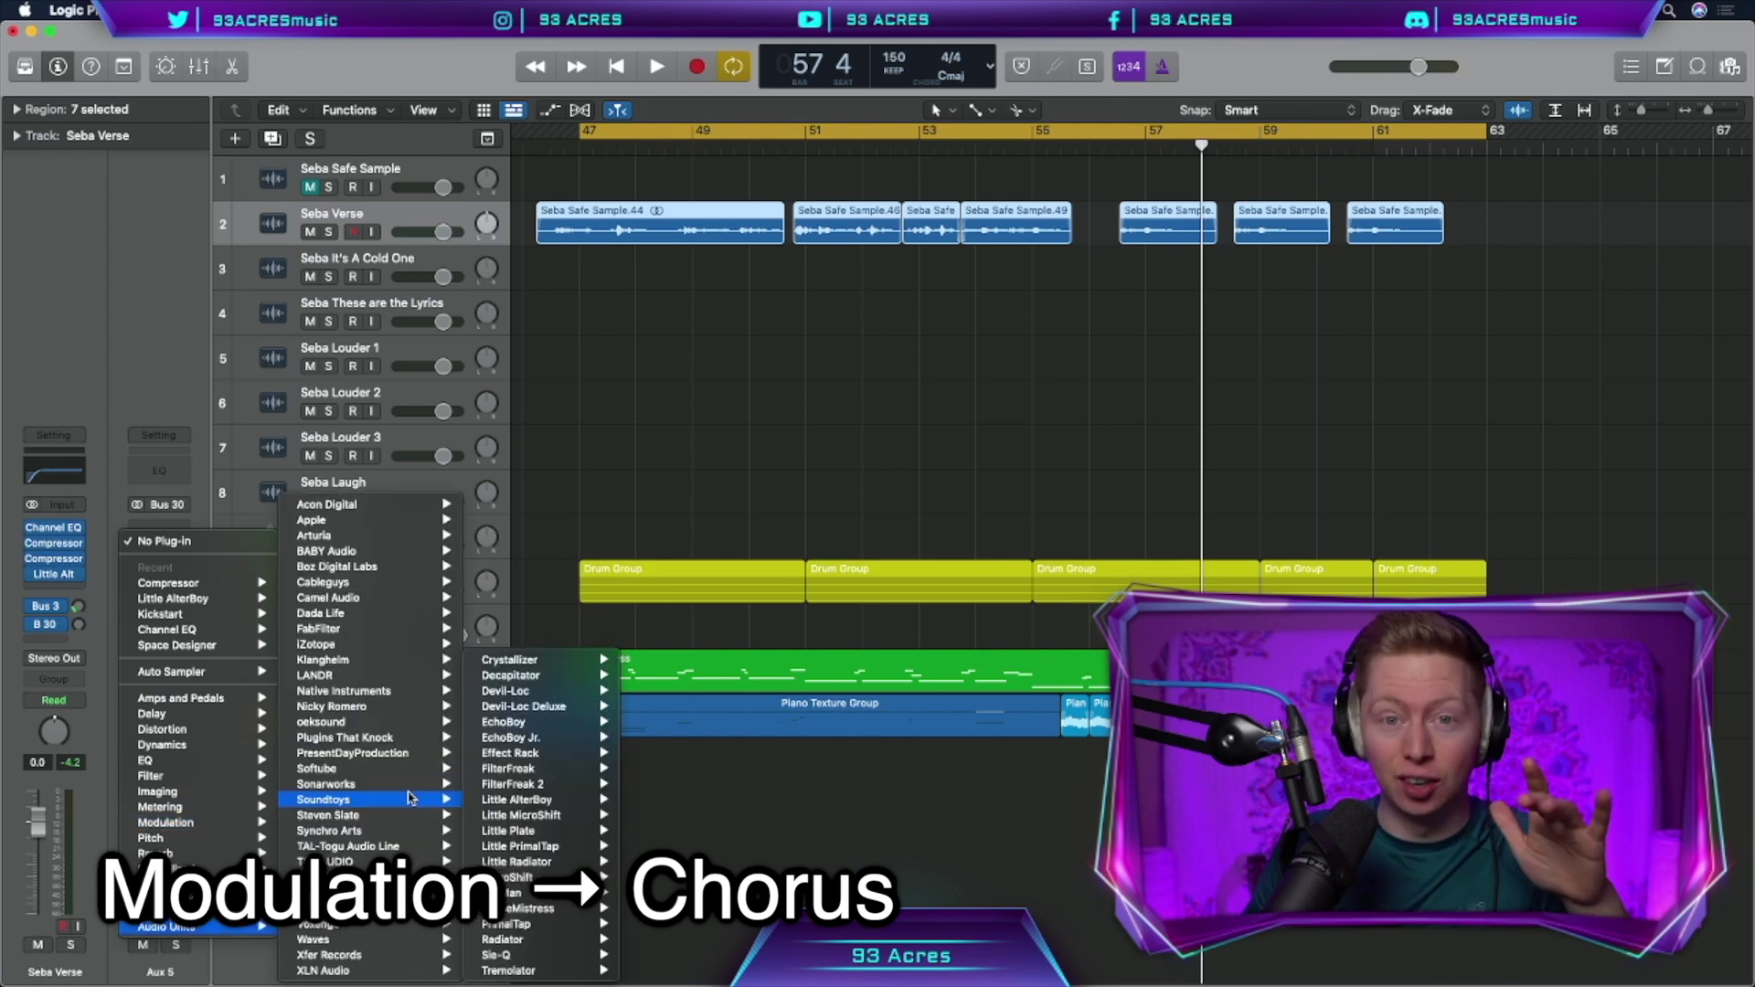
mouse_move(567, 815)
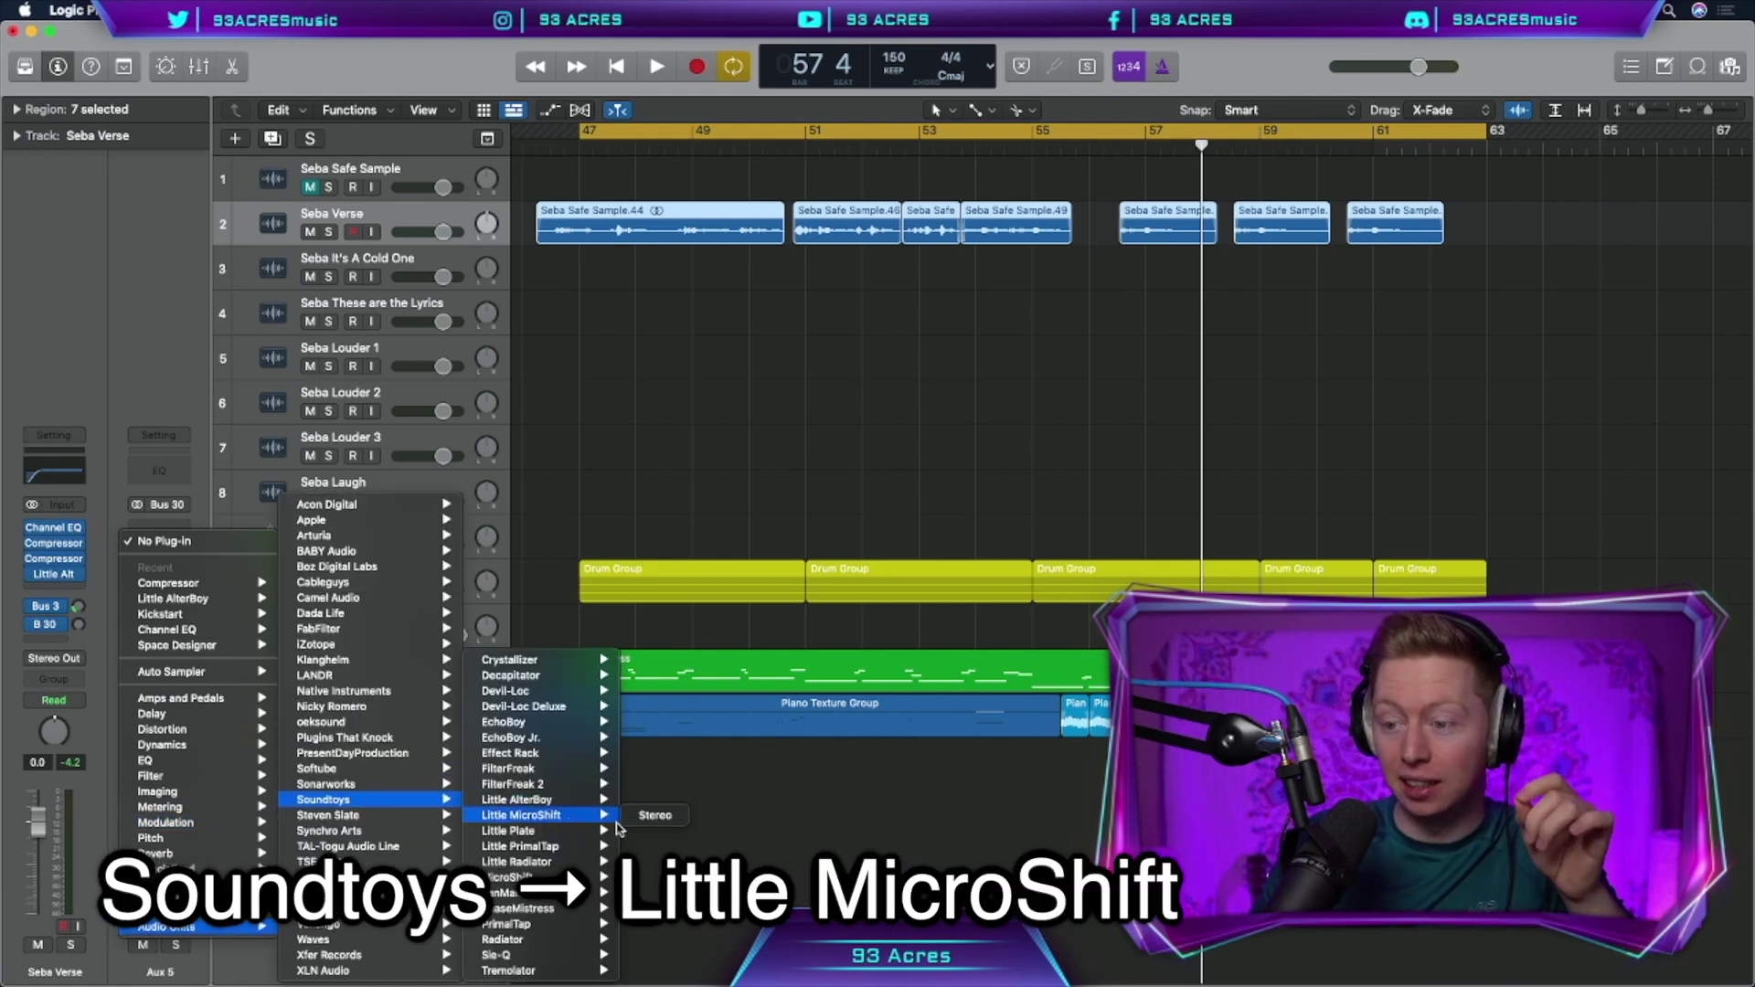
click(655, 816)
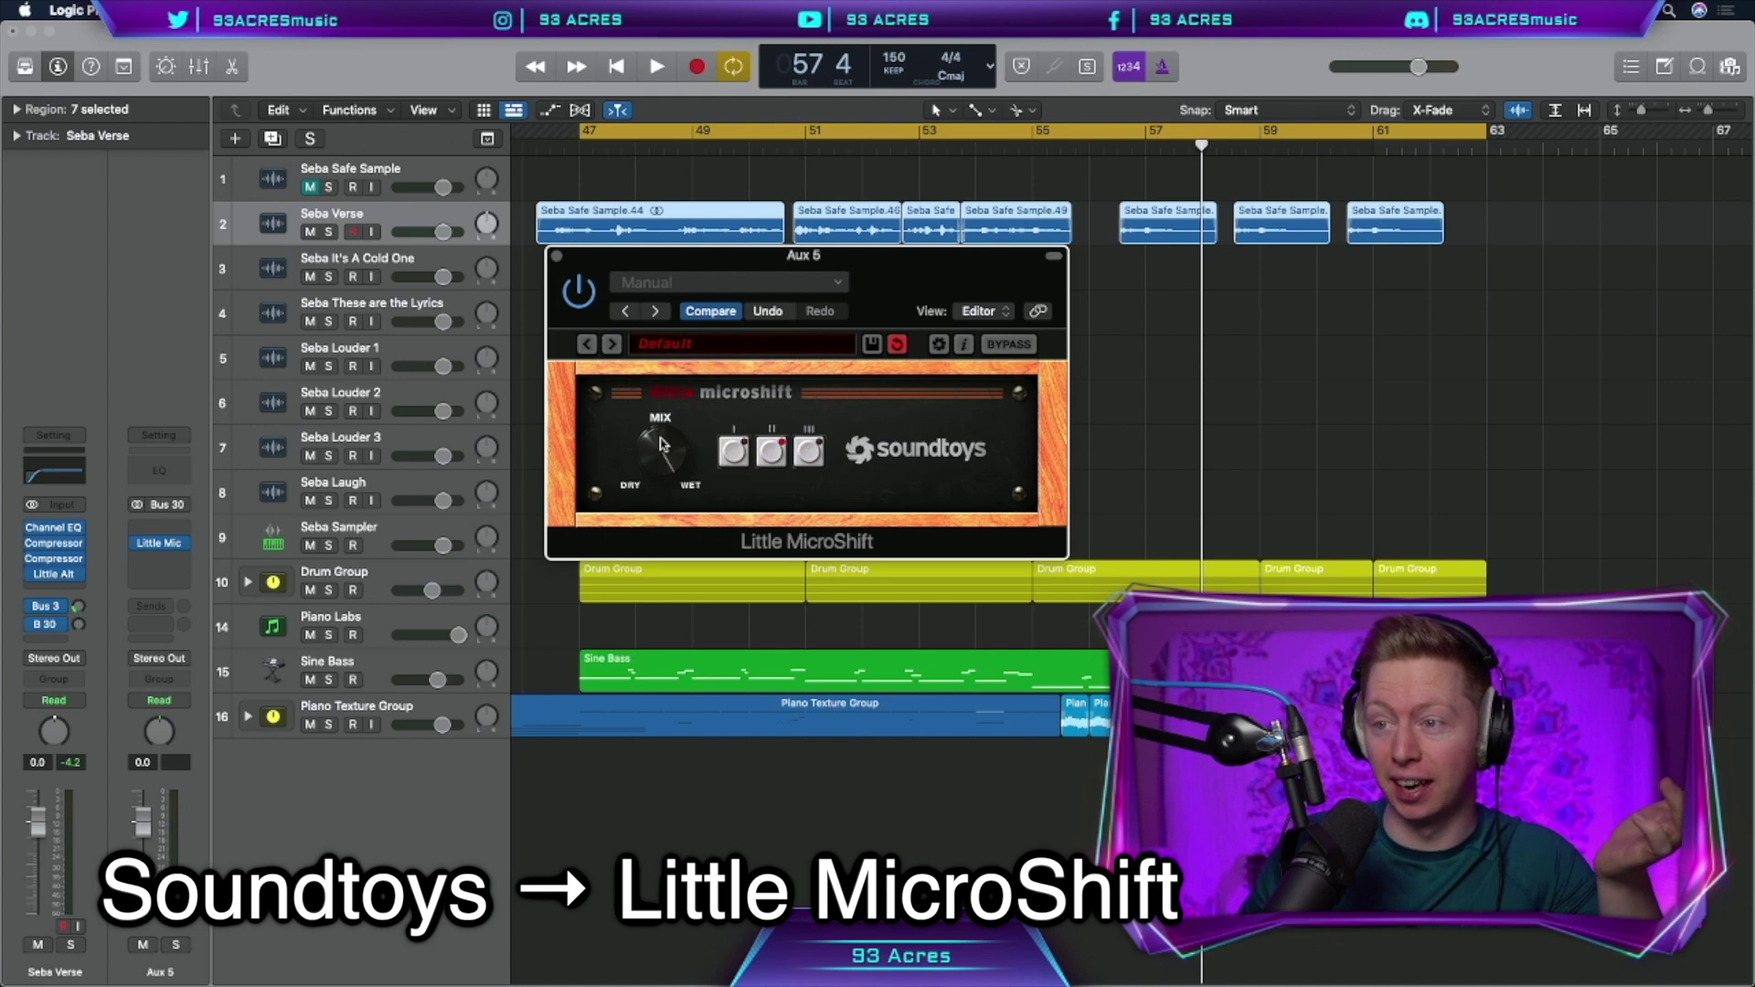
key(space)
drag(79, 606, 81, 522)
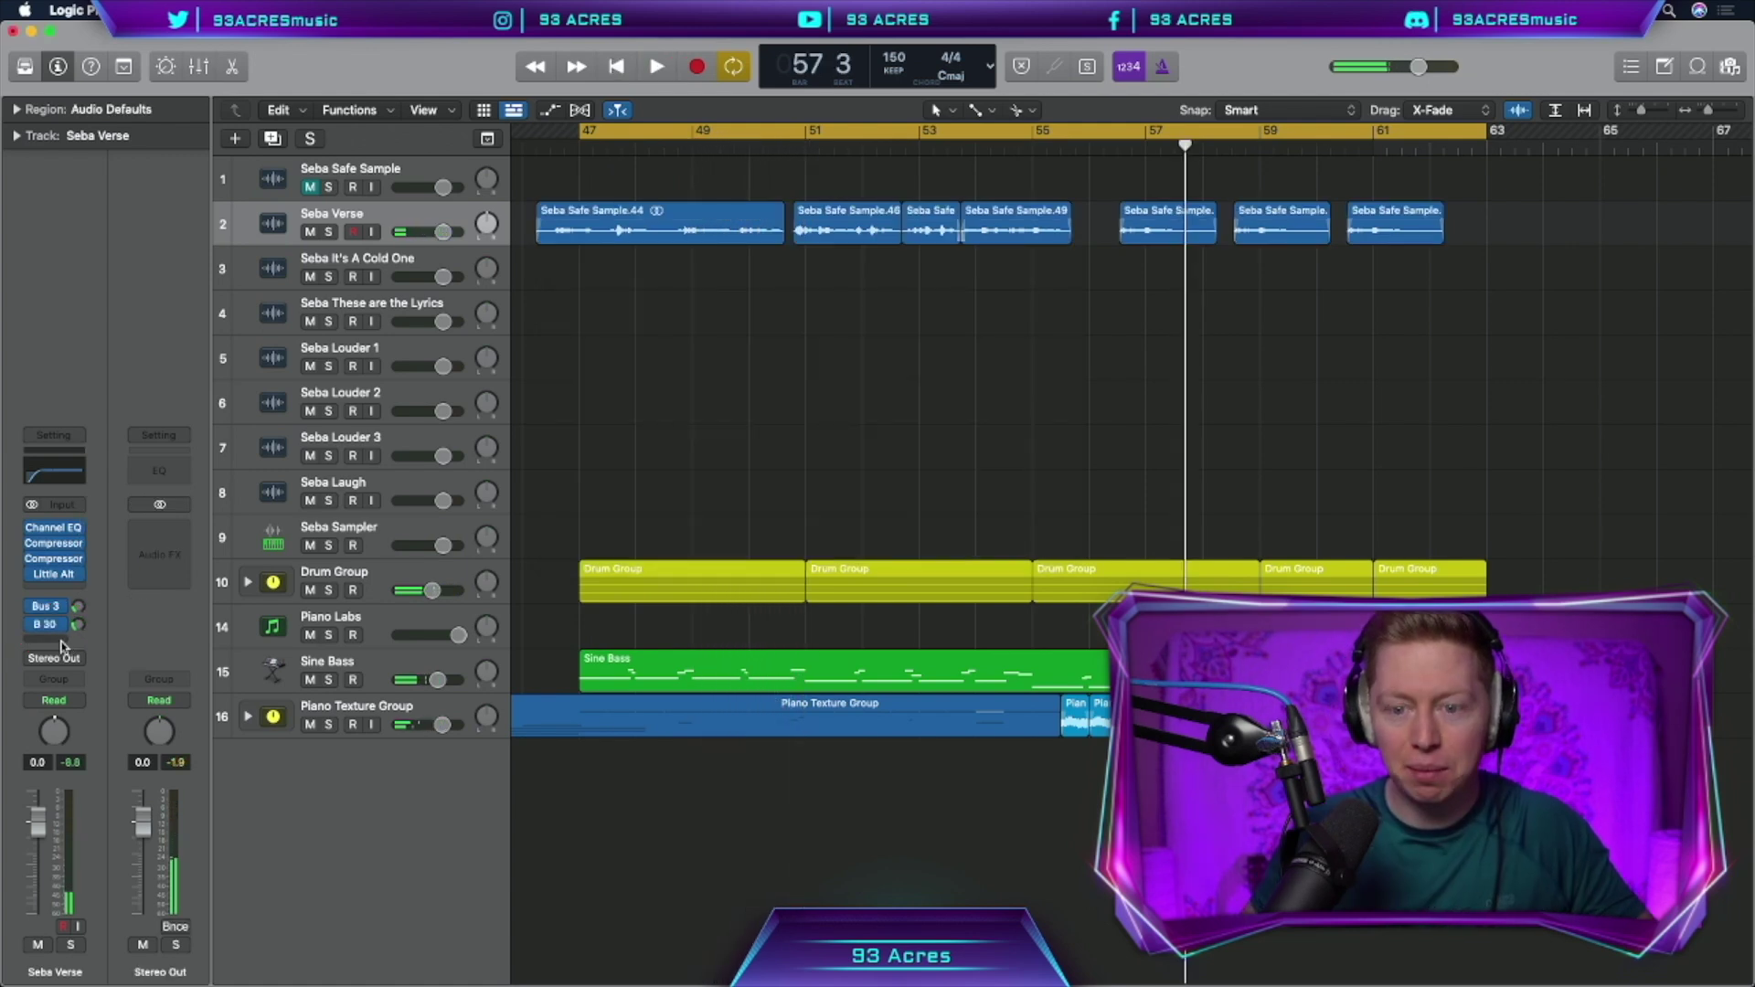
Add a Bus 15 send to the Seba Verse track and insert Tape Delay on its aux channel
click(61, 642)
mouse_move(106, 663)
click(229, 581)
click(159, 537)
mouse_move(230, 712)
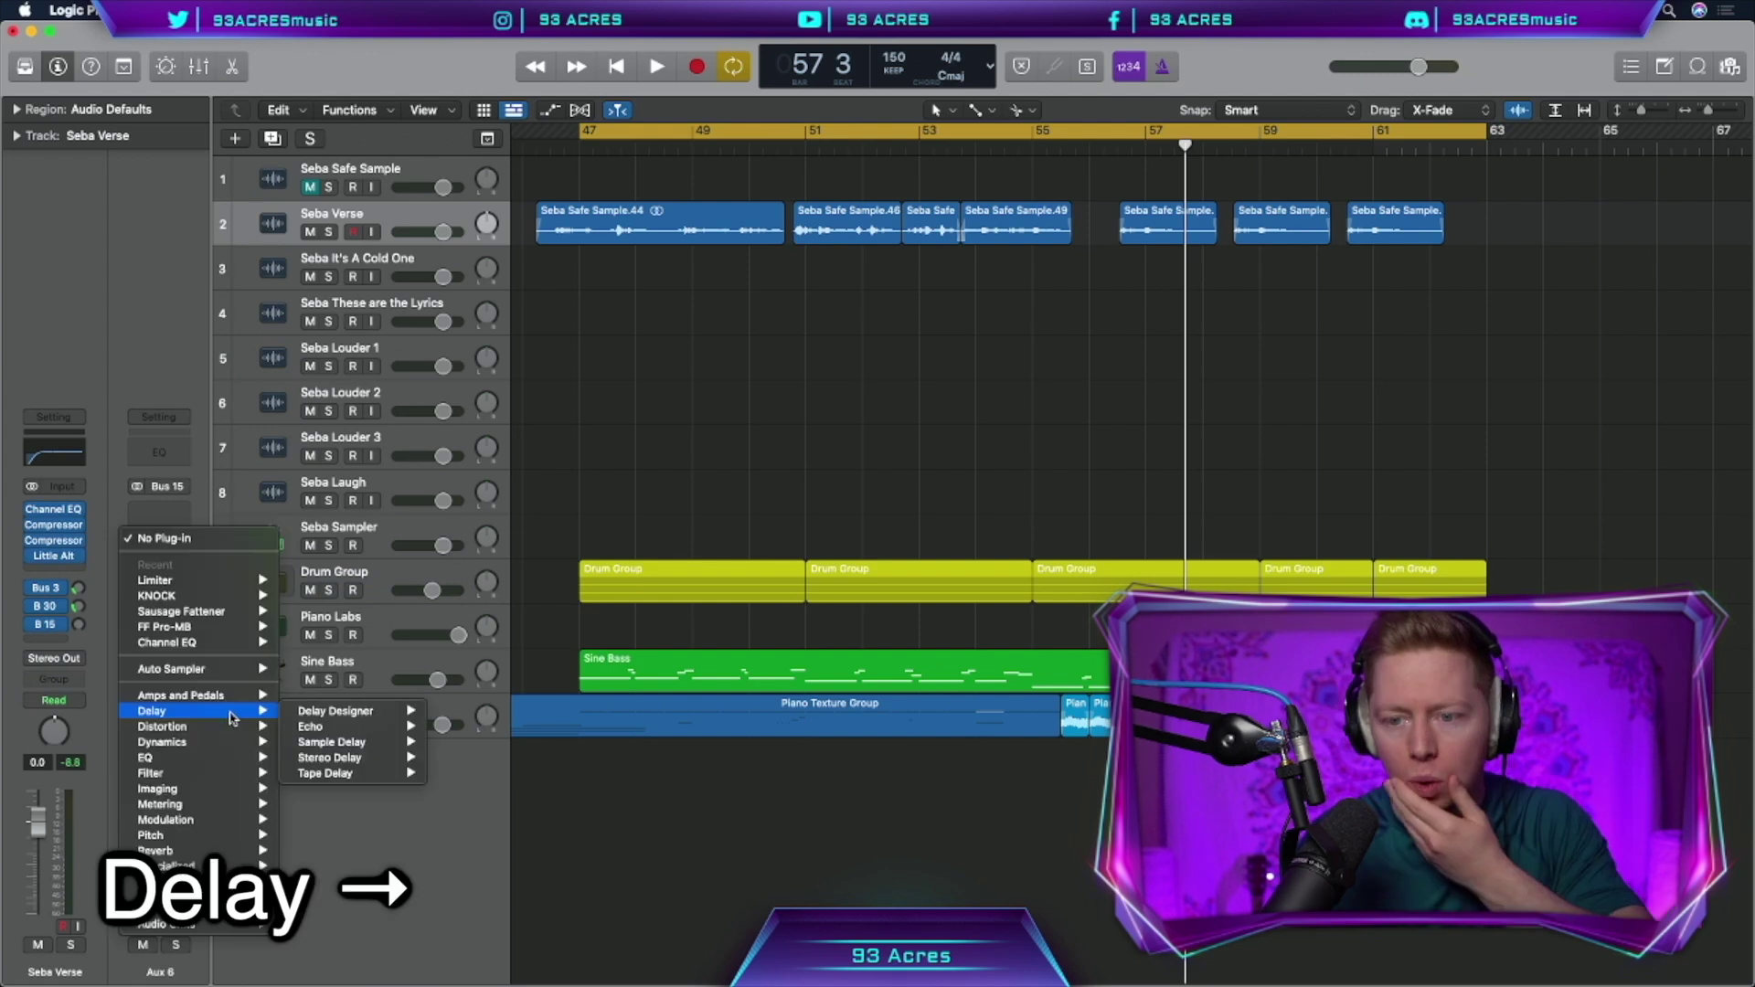
click(457, 788)
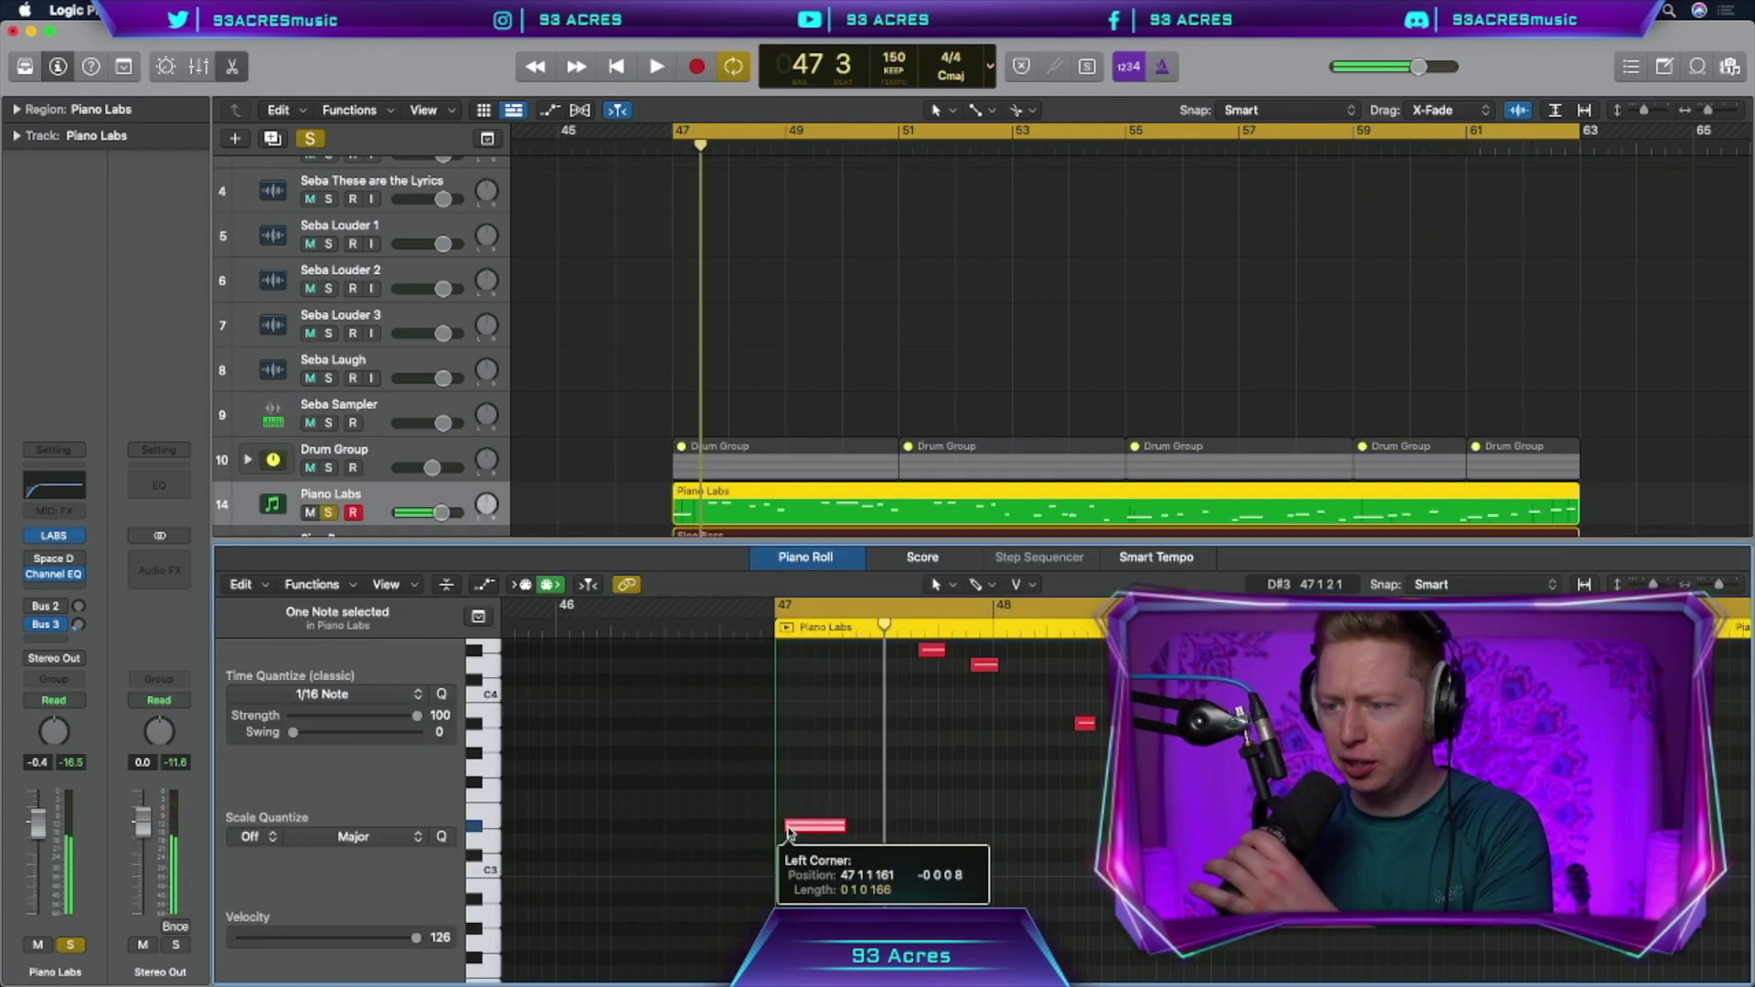
Extend the left edge of the first Piano Labs note to the start of bar 47 and review the following notes
drag(780, 826, 778, 828)
click(777, 830)
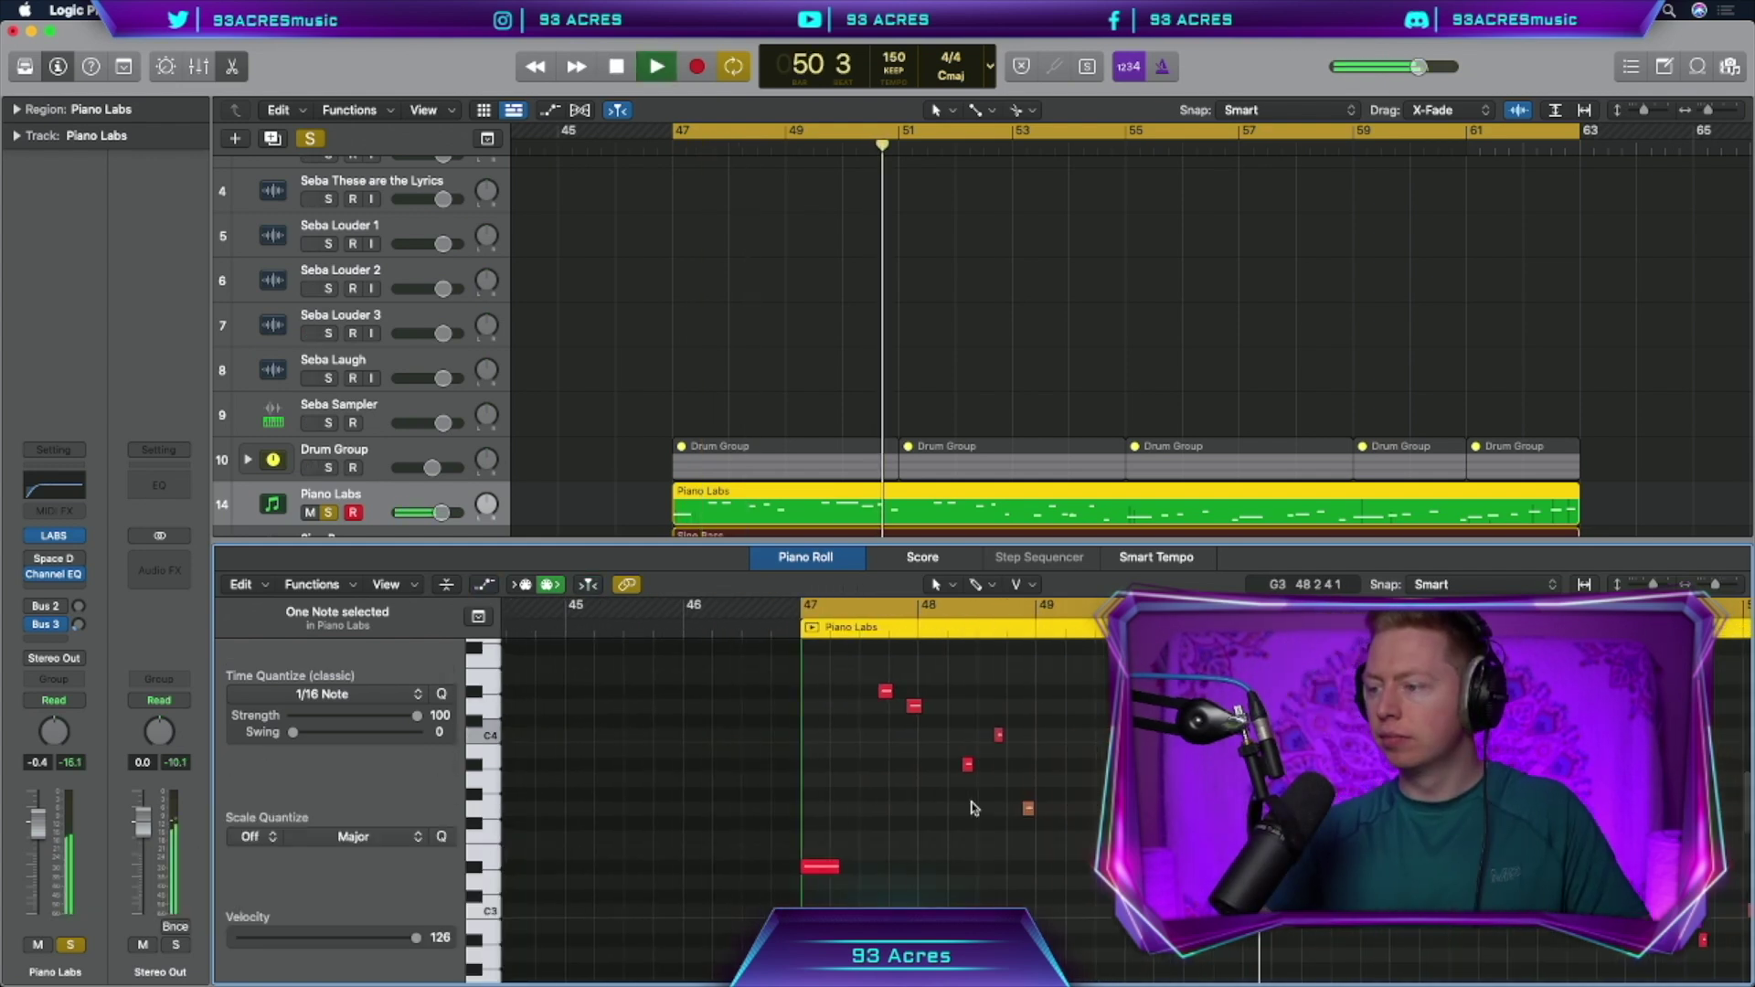
scroll(975, 809, right, 1)
scroll(975, 809, down, 3)
scroll(975, 809, right, 5)
scroll(975, 809, right, 1)
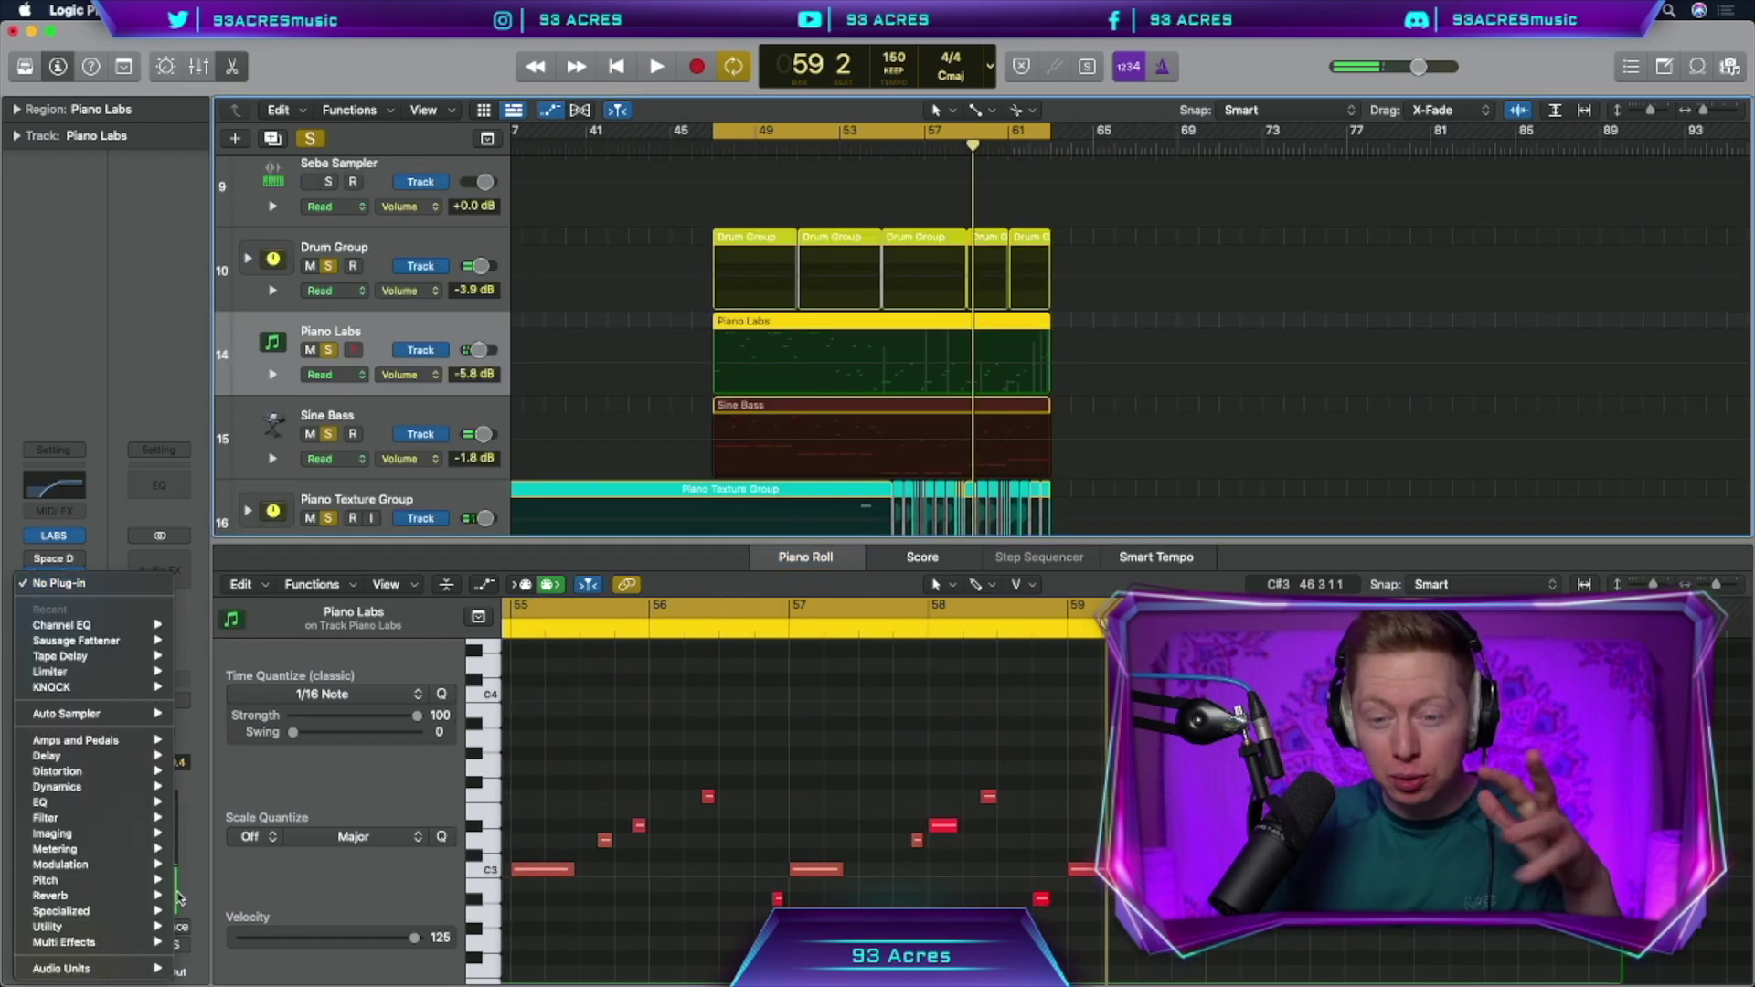
Insert Stereo Spread and Cableguys PanCake 2 on the Piano Labs track, and adjust PanCake's Mix
mouse_move(129, 837)
mouse_move(336, 863)
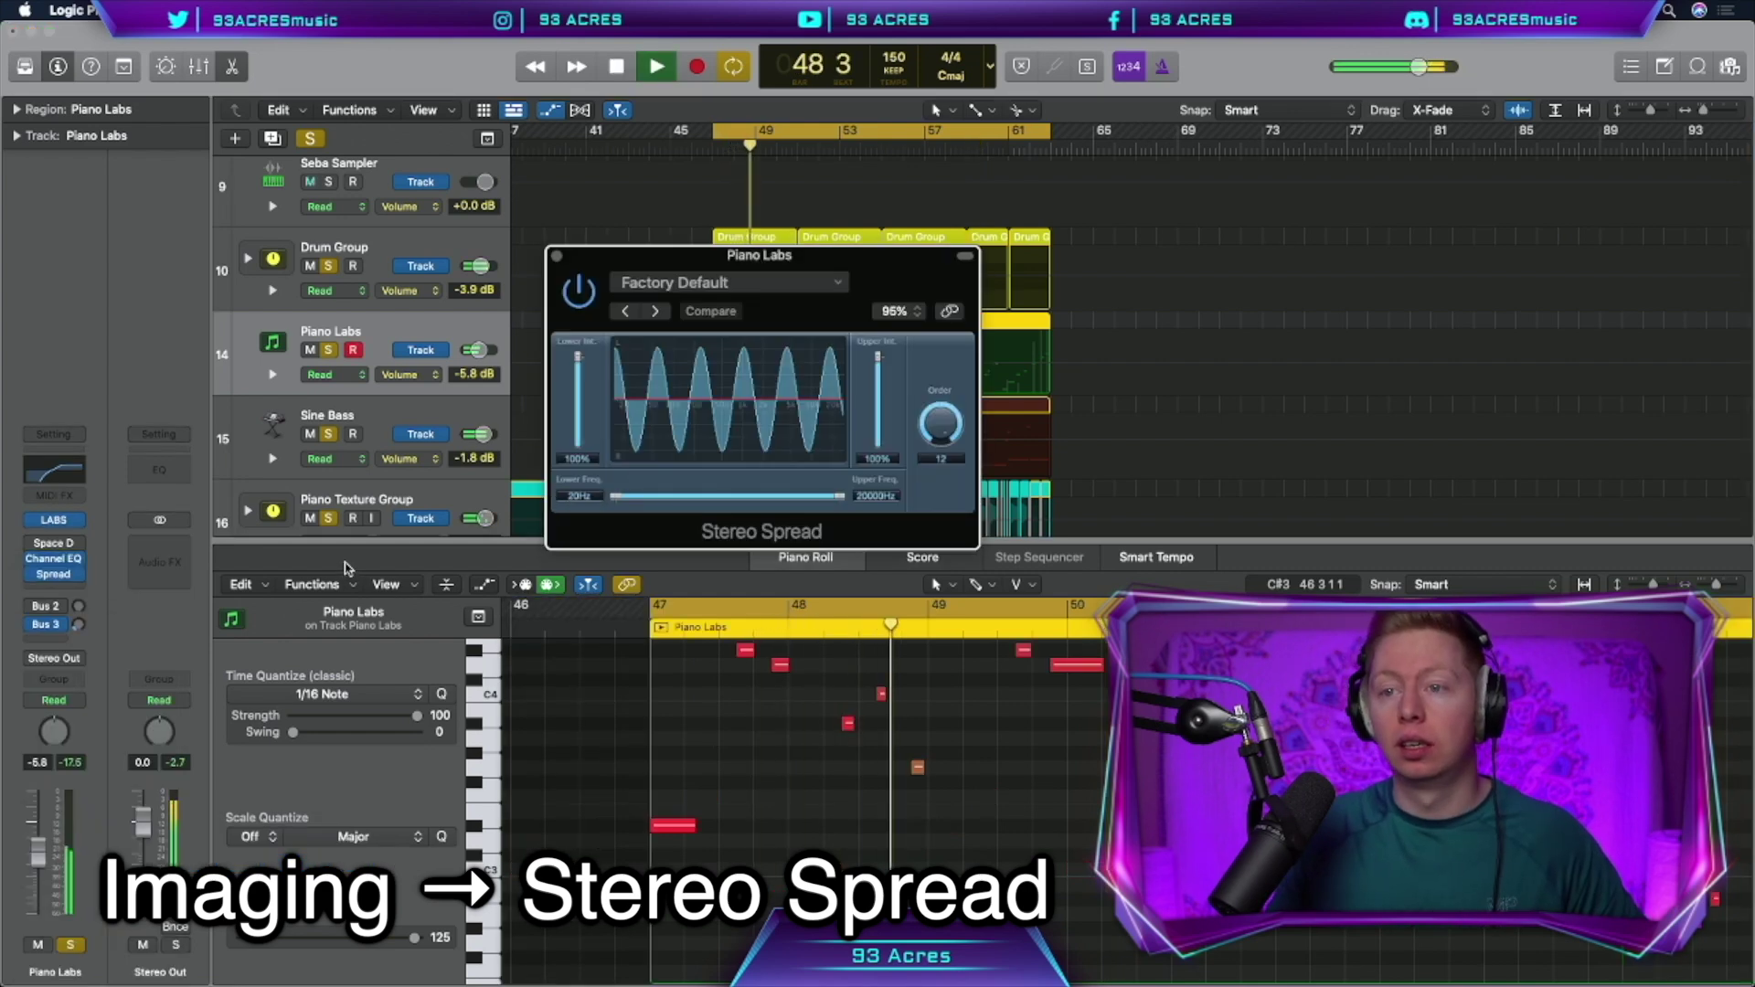
click(73, 590)
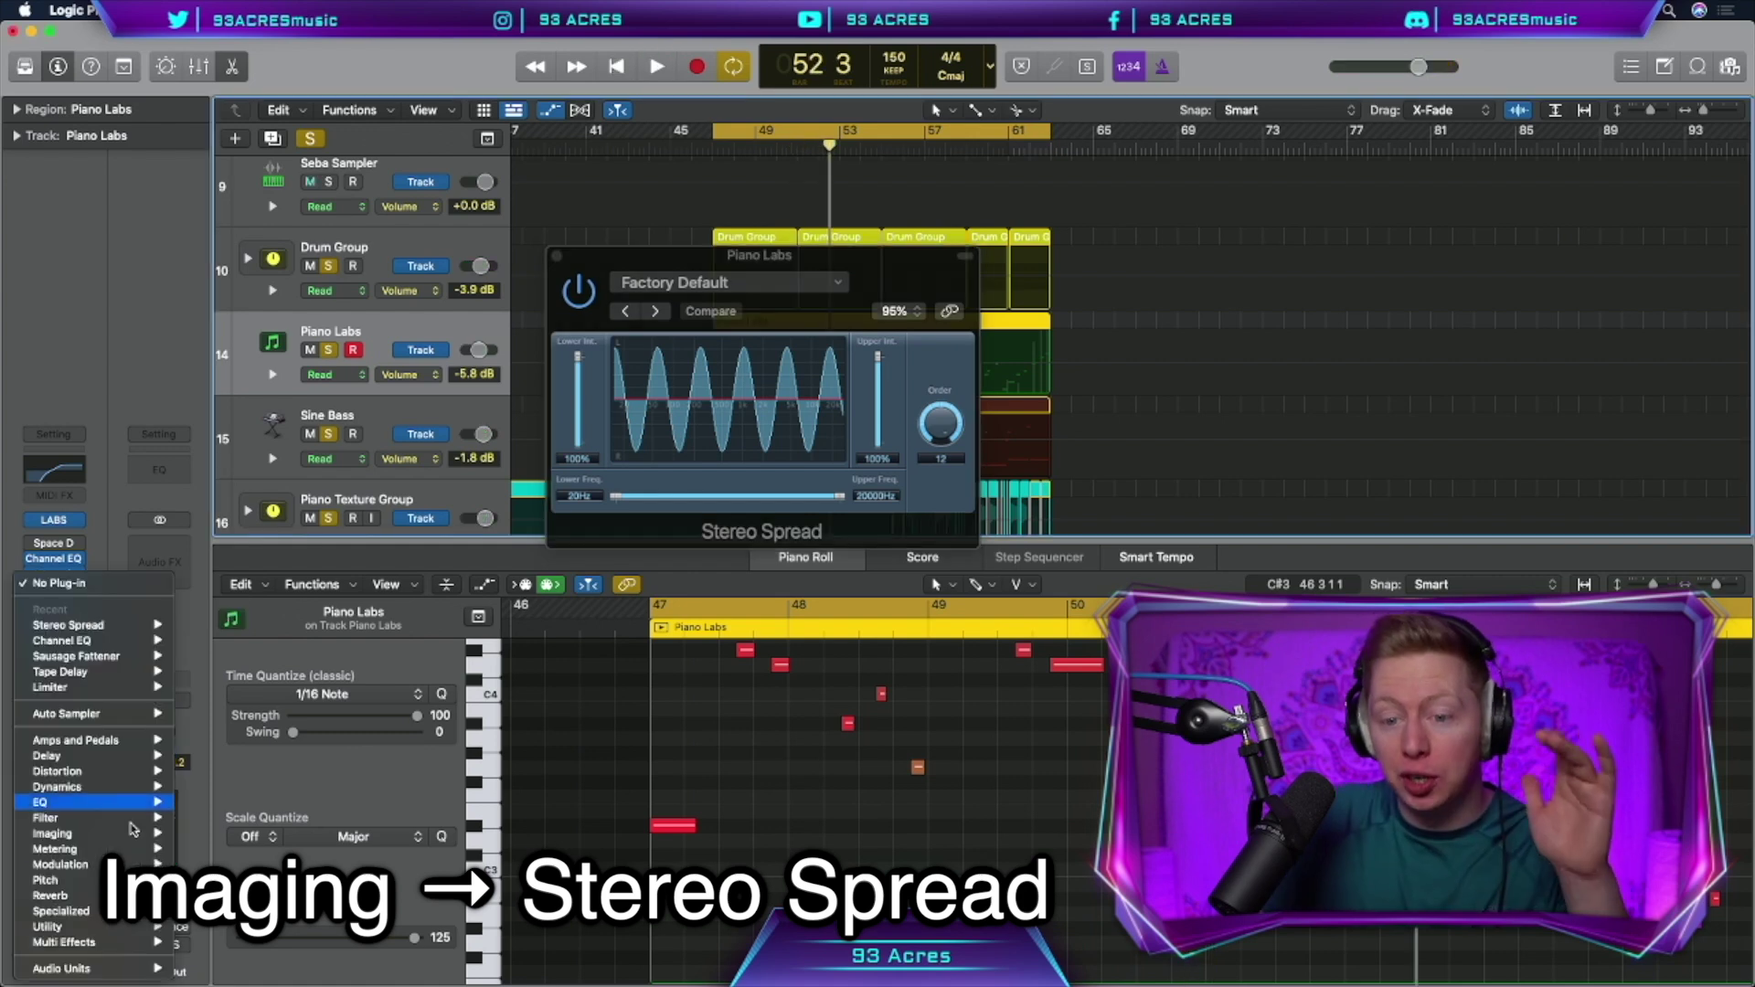
mouse_move(91, 968)
mouse_move(277, 588)
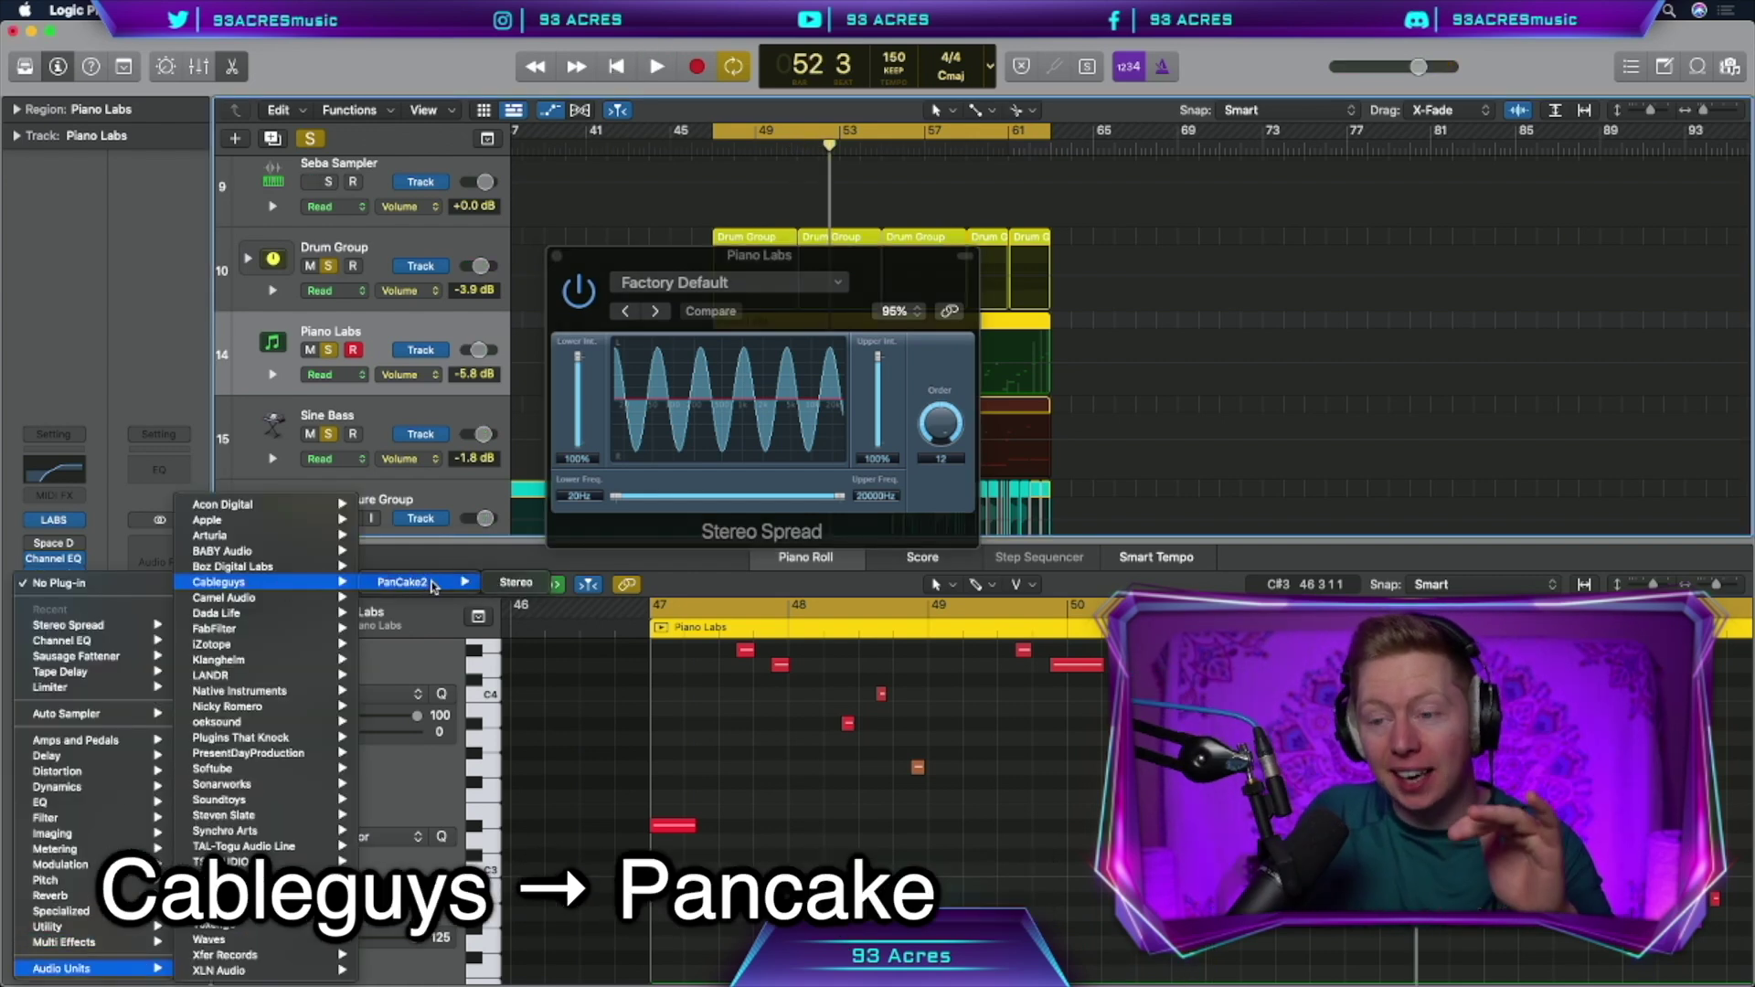
click(419, 582)
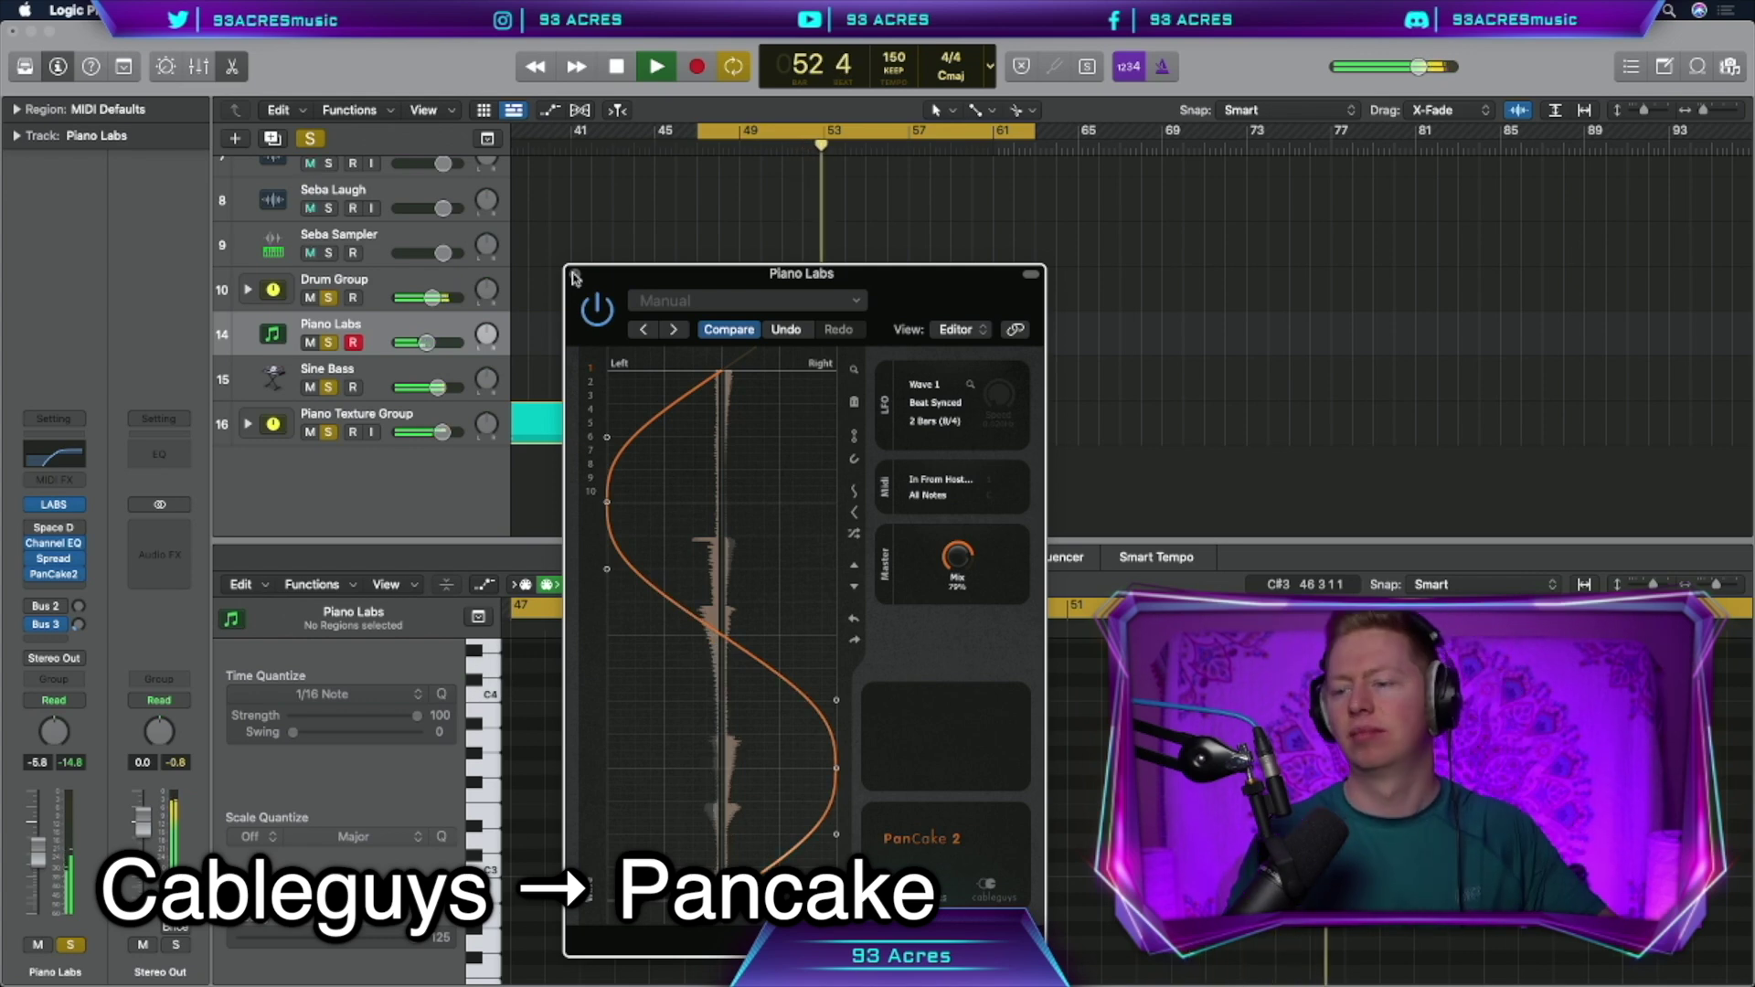
scroll(732, 219, left, 1)
drag(958, 556, 957, 553)
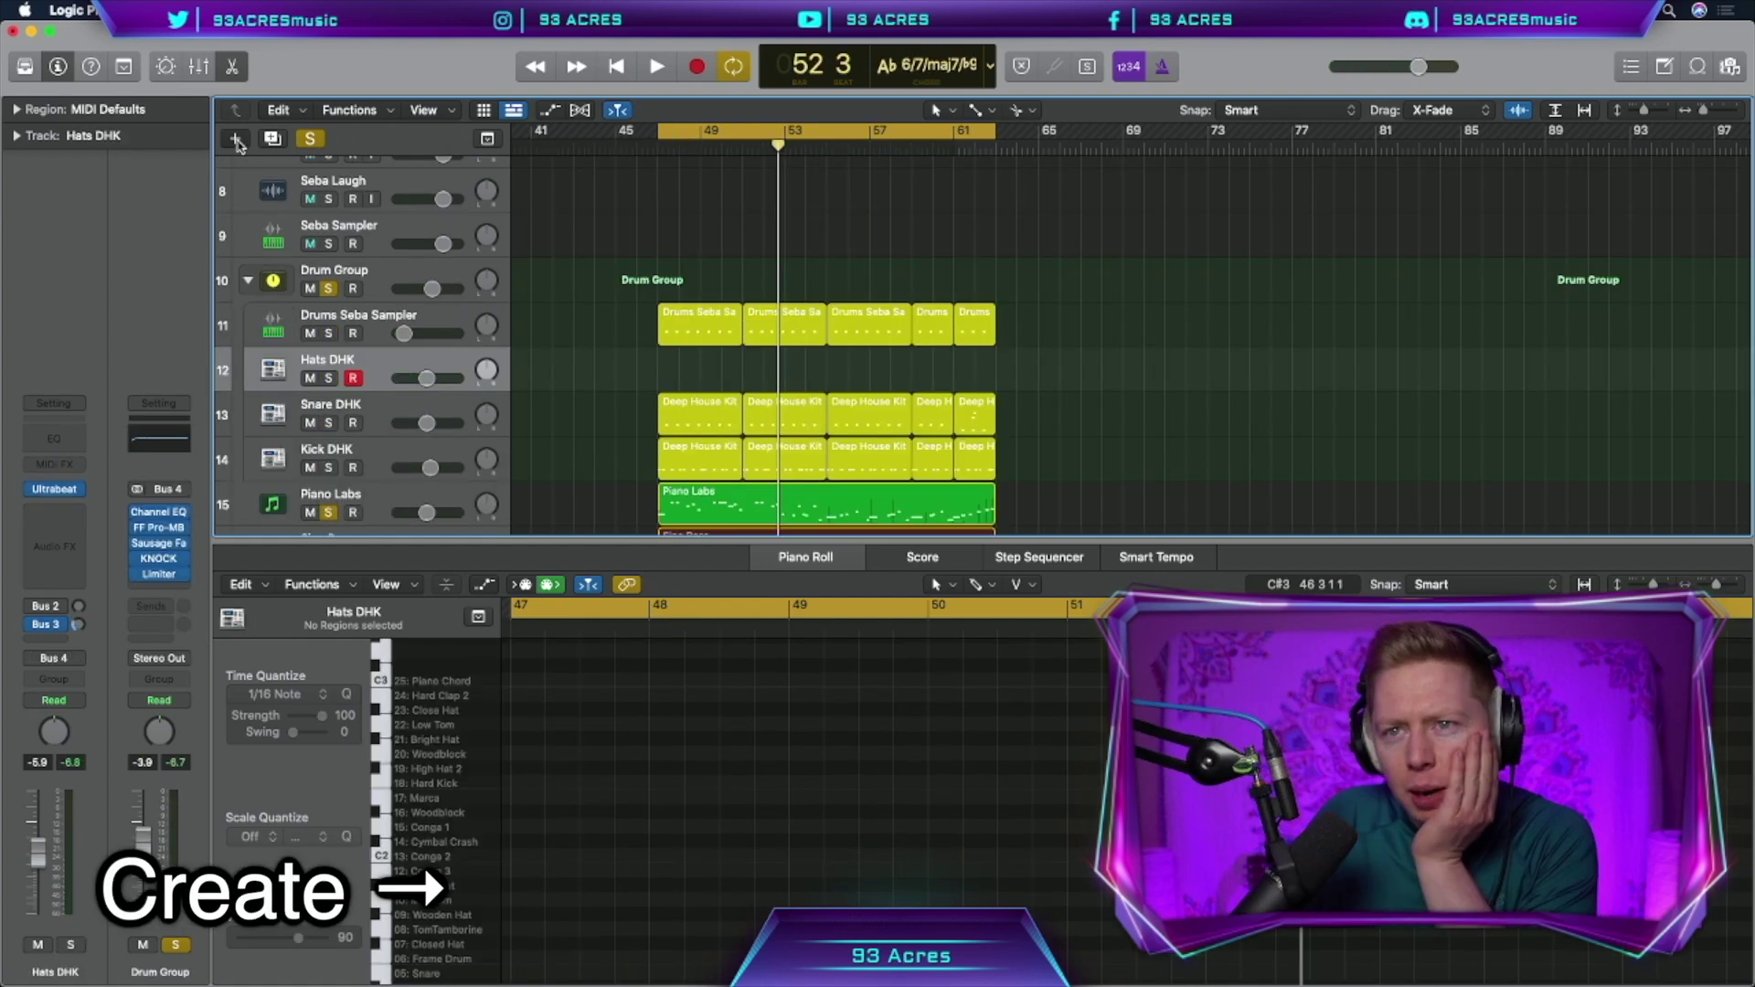
Create a Rock Drummer track for hi-hats and make its complex pattern slightly softer
key(alt+super+n)
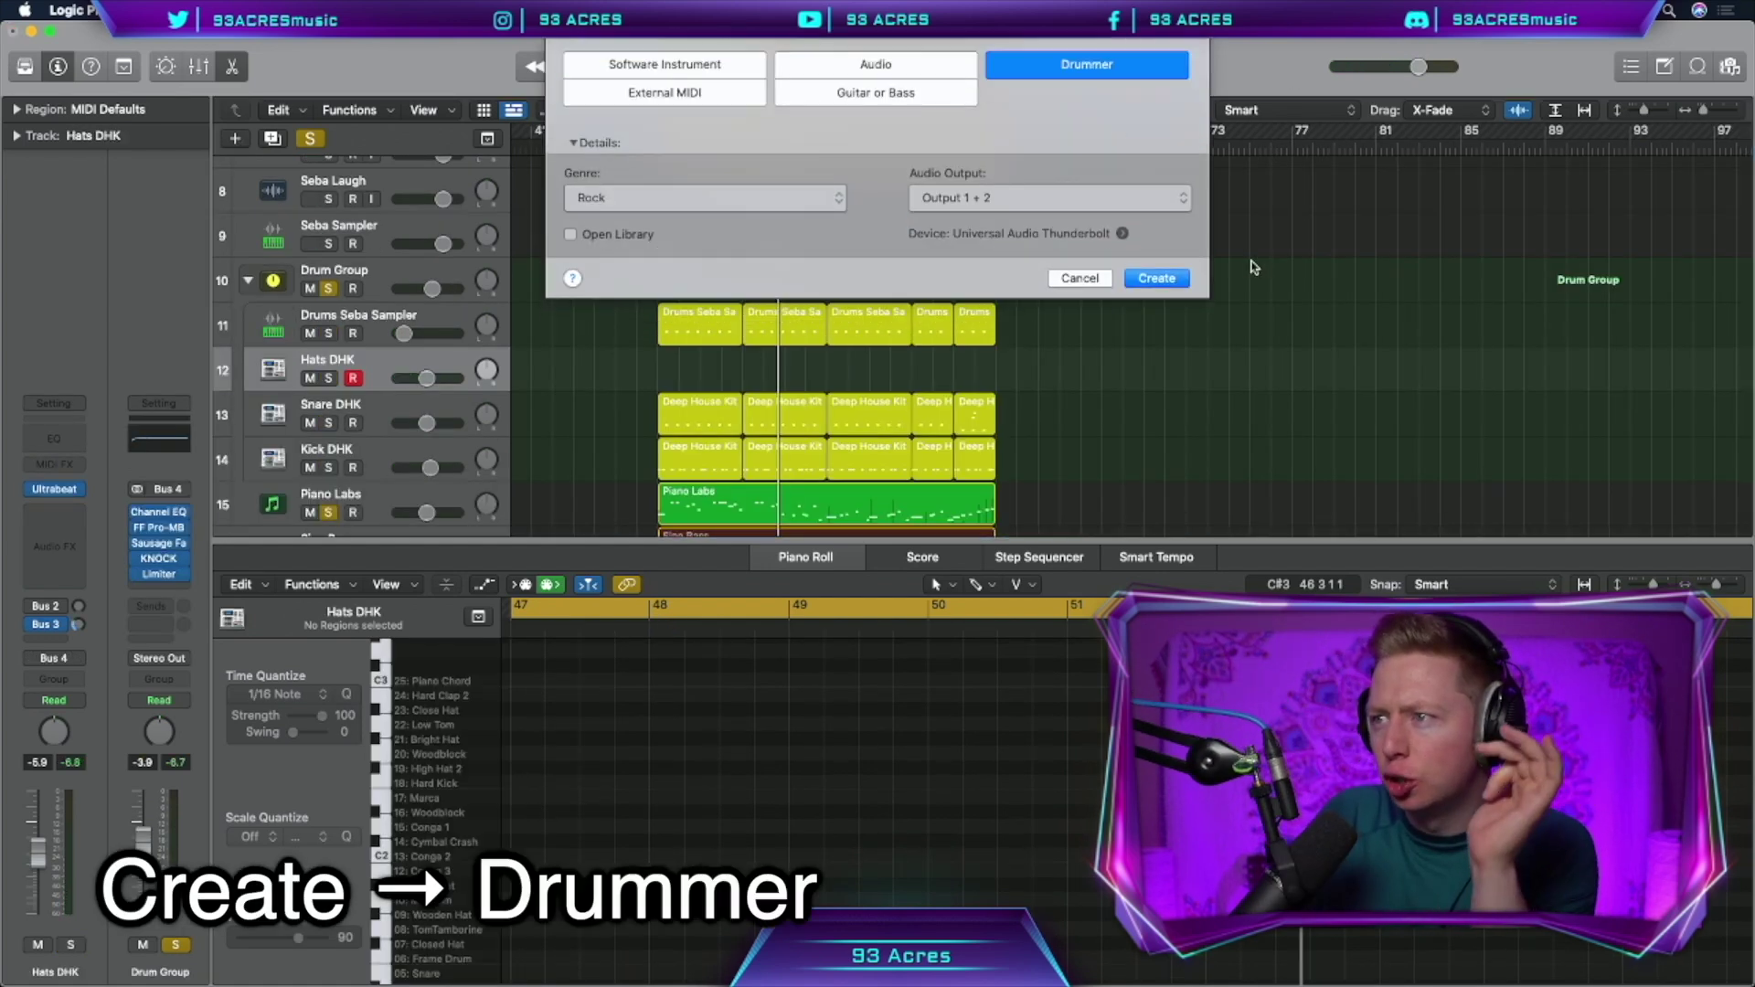
click(1157, 278)
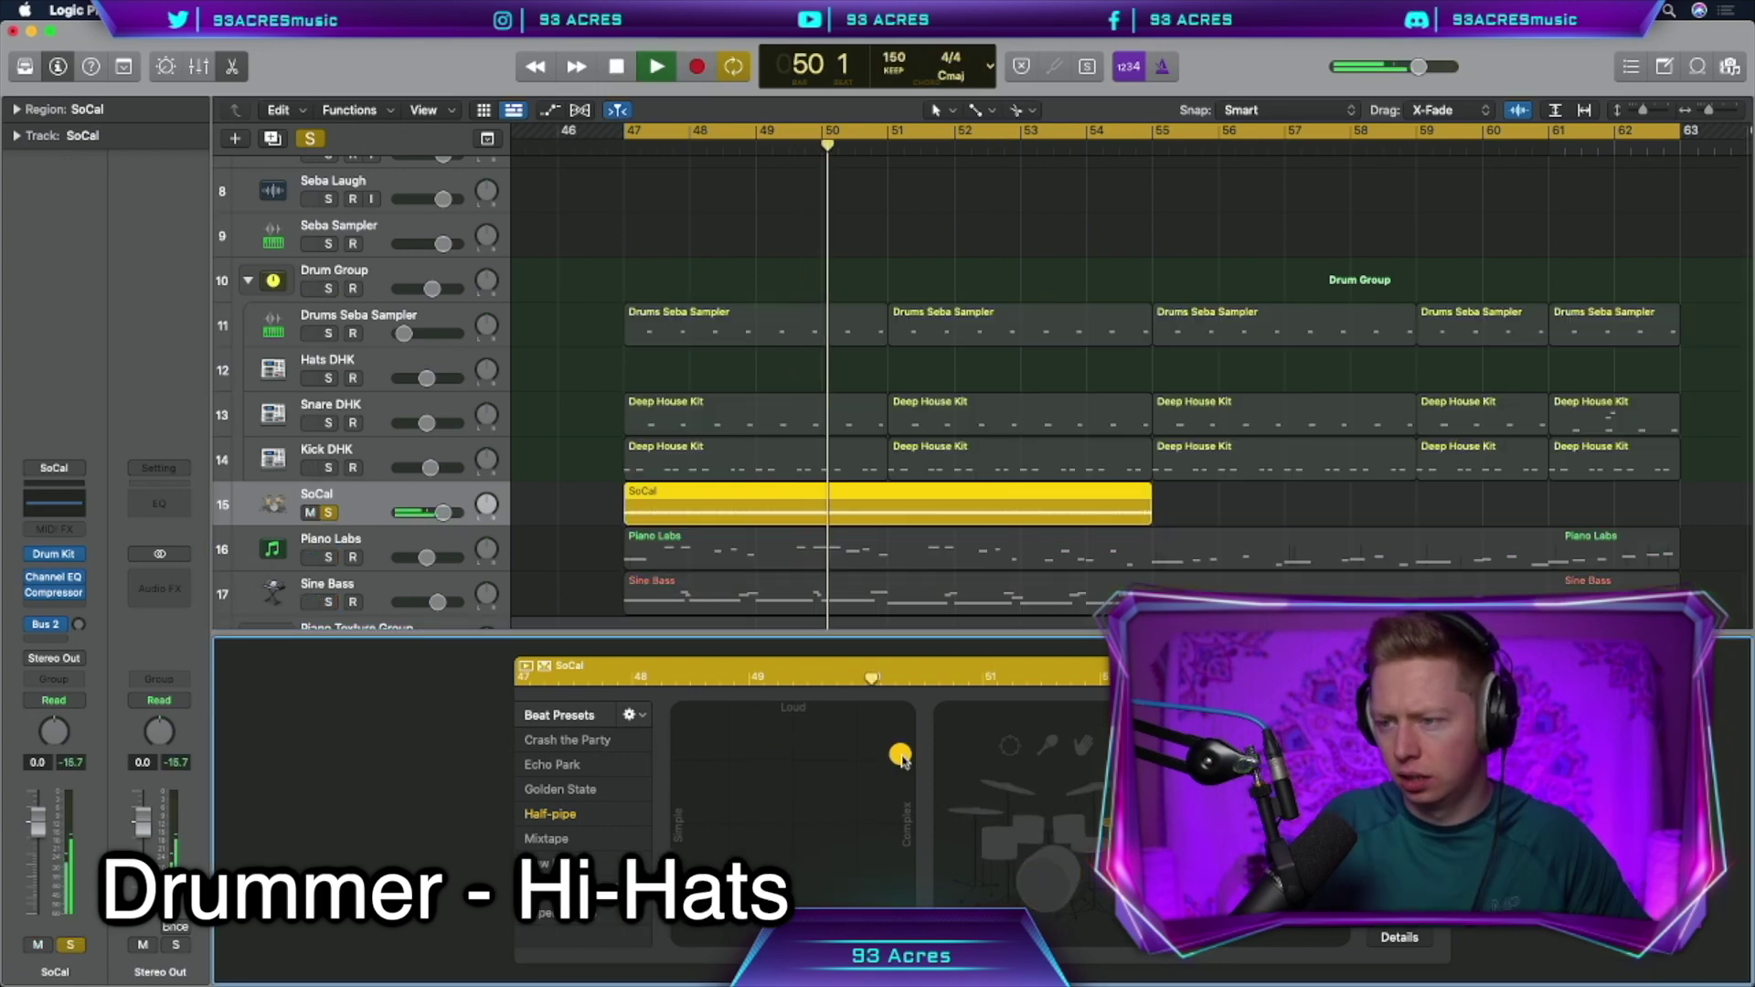
drag(898, 755, 897, 790)
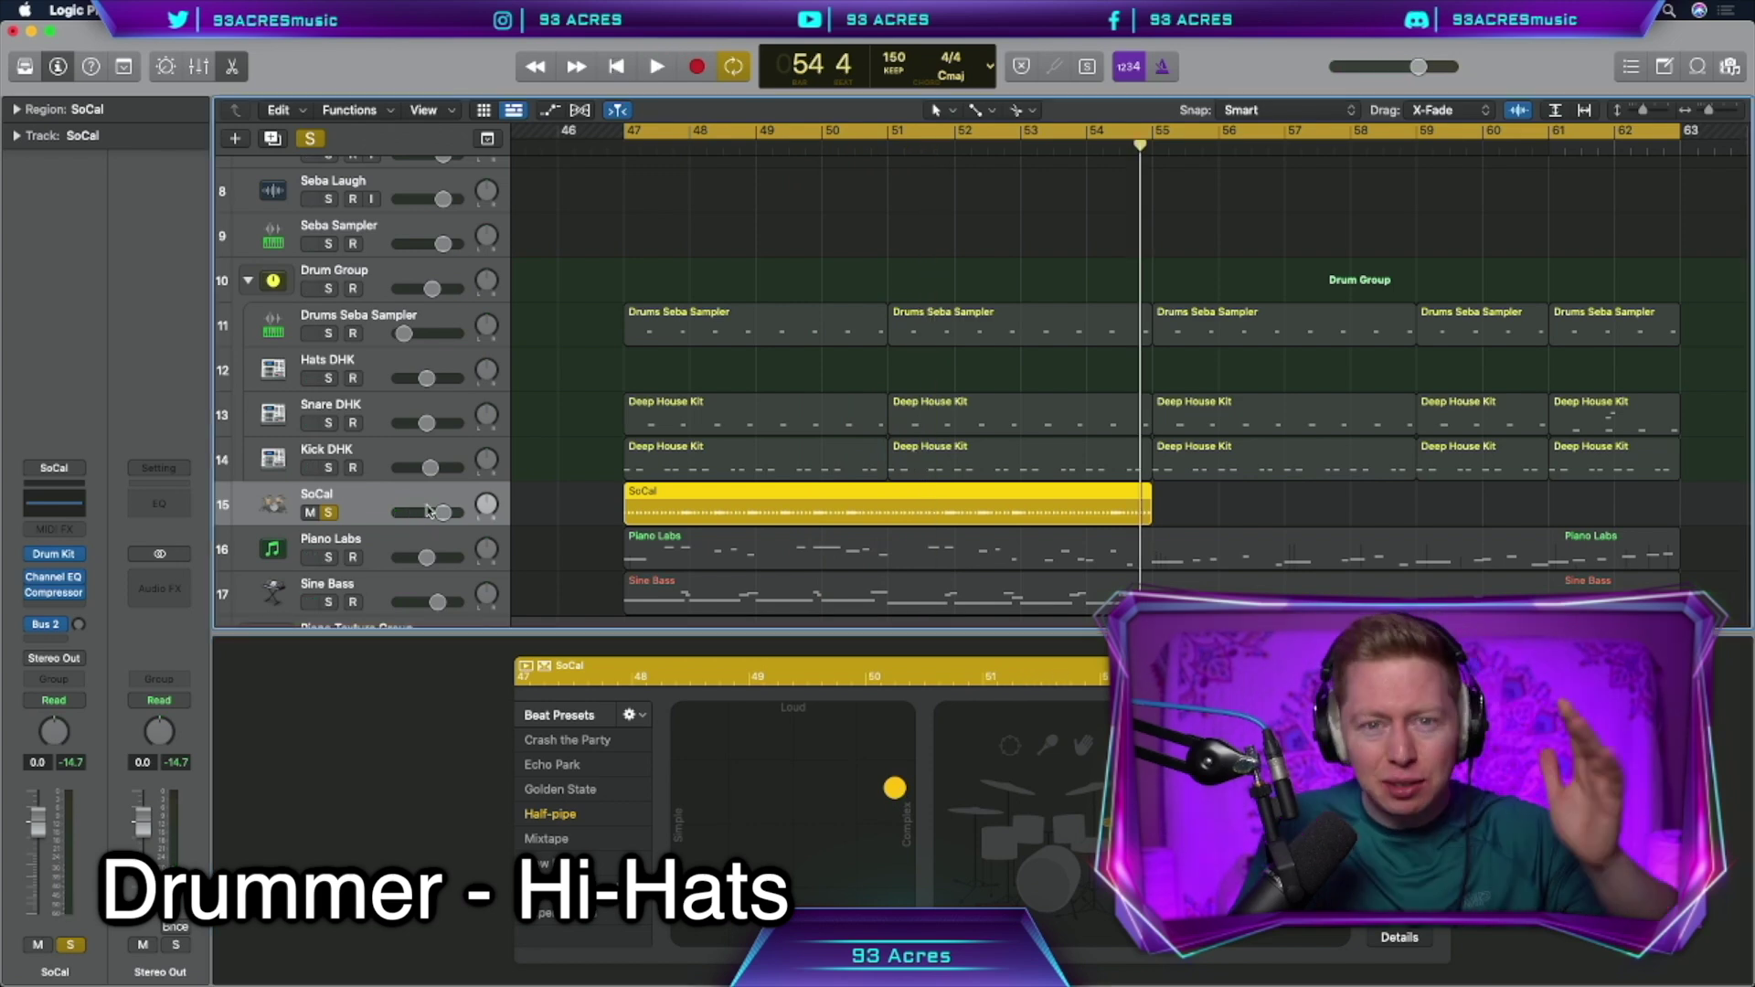
Bounce the SoCal drummer region in place to a new track as SoCal_bip
key(super+b)
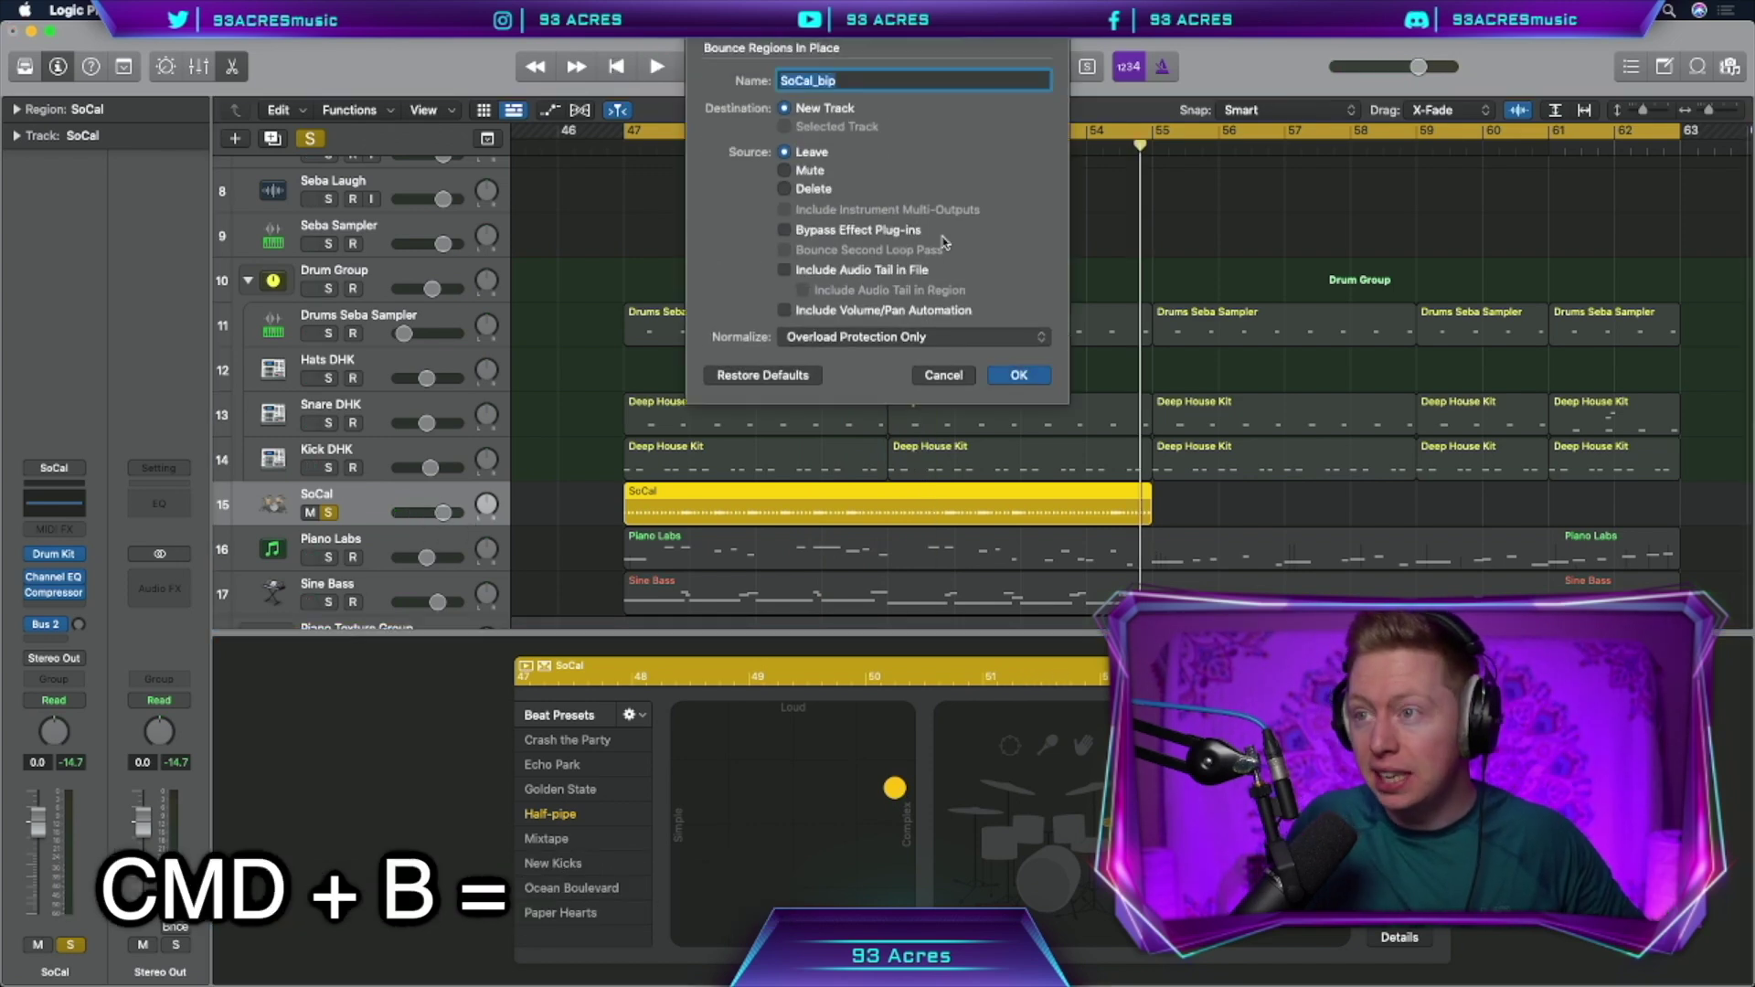
key(Return)
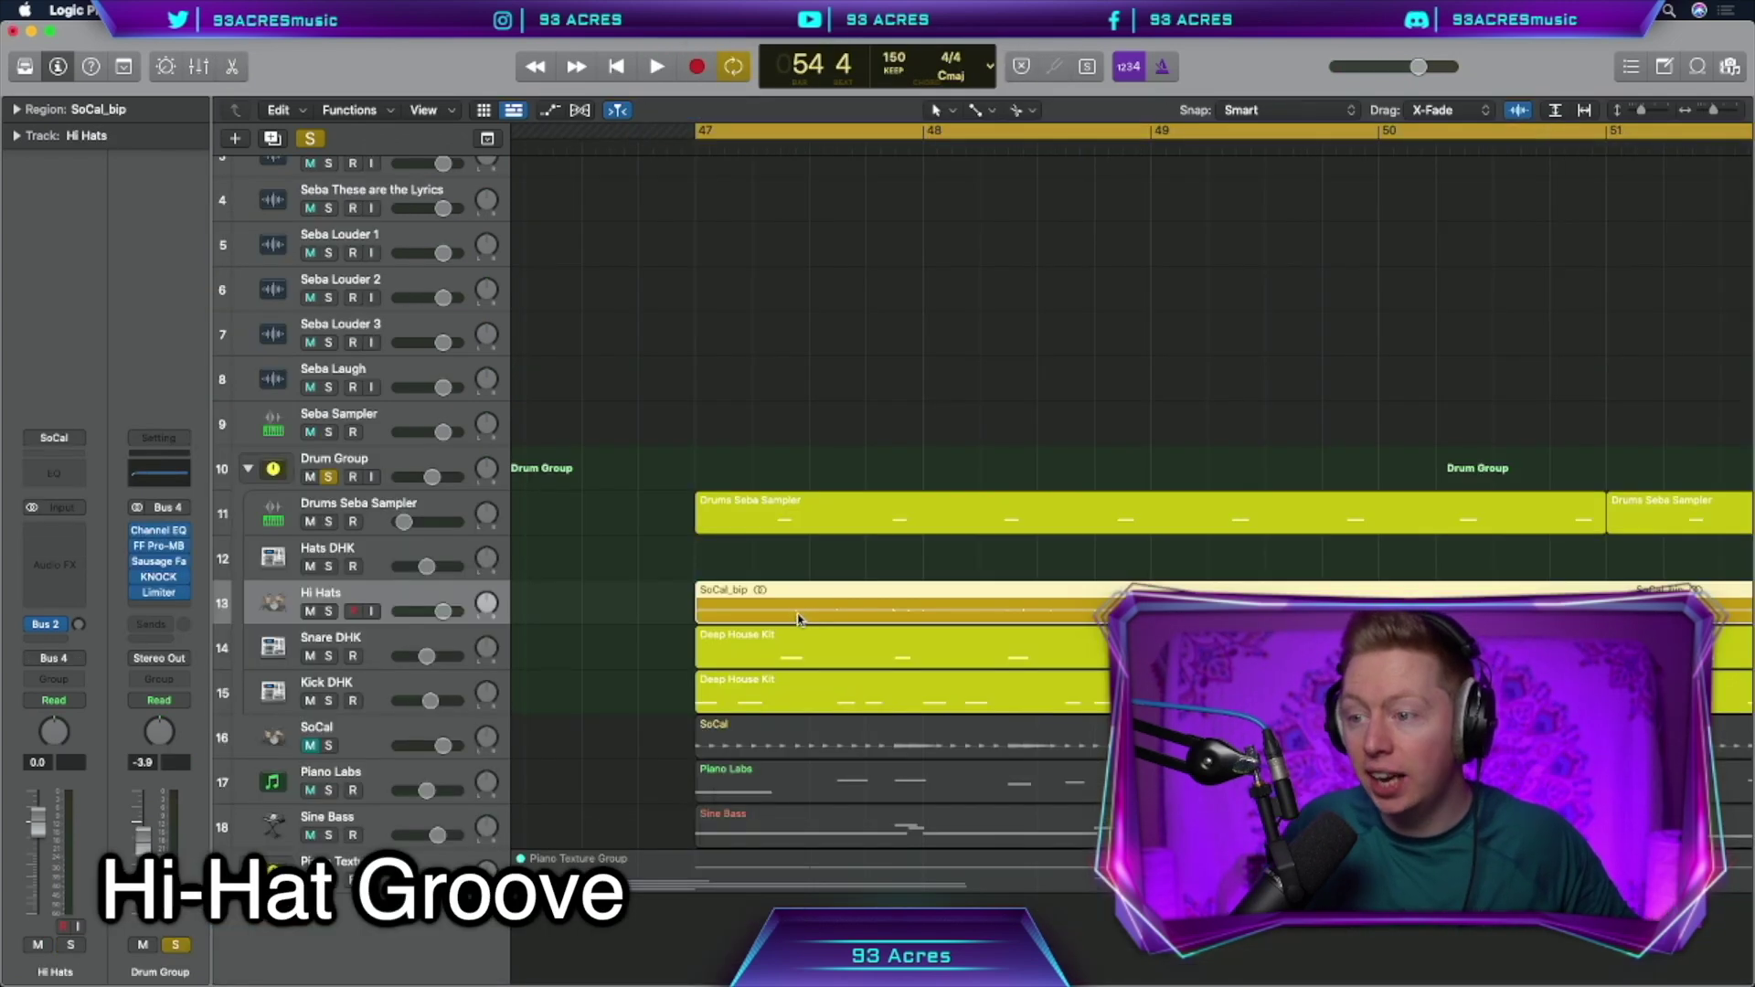
Split the Hi Hats region within bar 47, trim the second piece's start to 47 3 3 1, and play it
click(796, 616)
drag(800, 616, 838, 612)
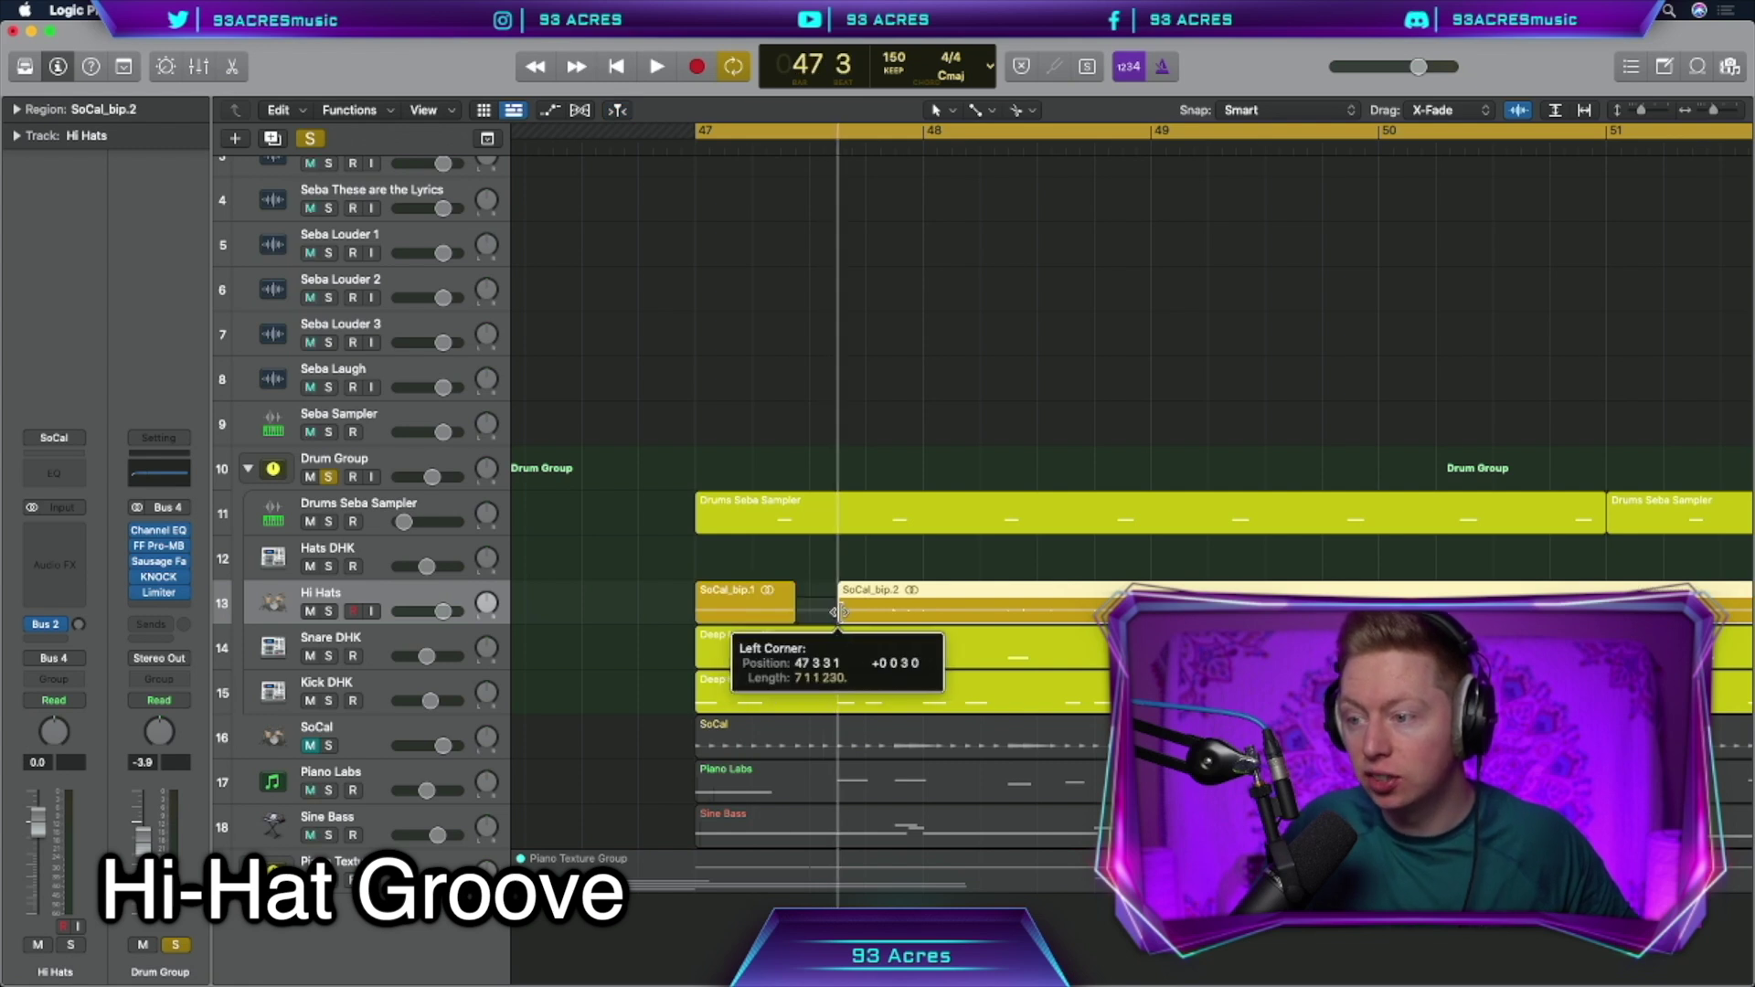
key(space)
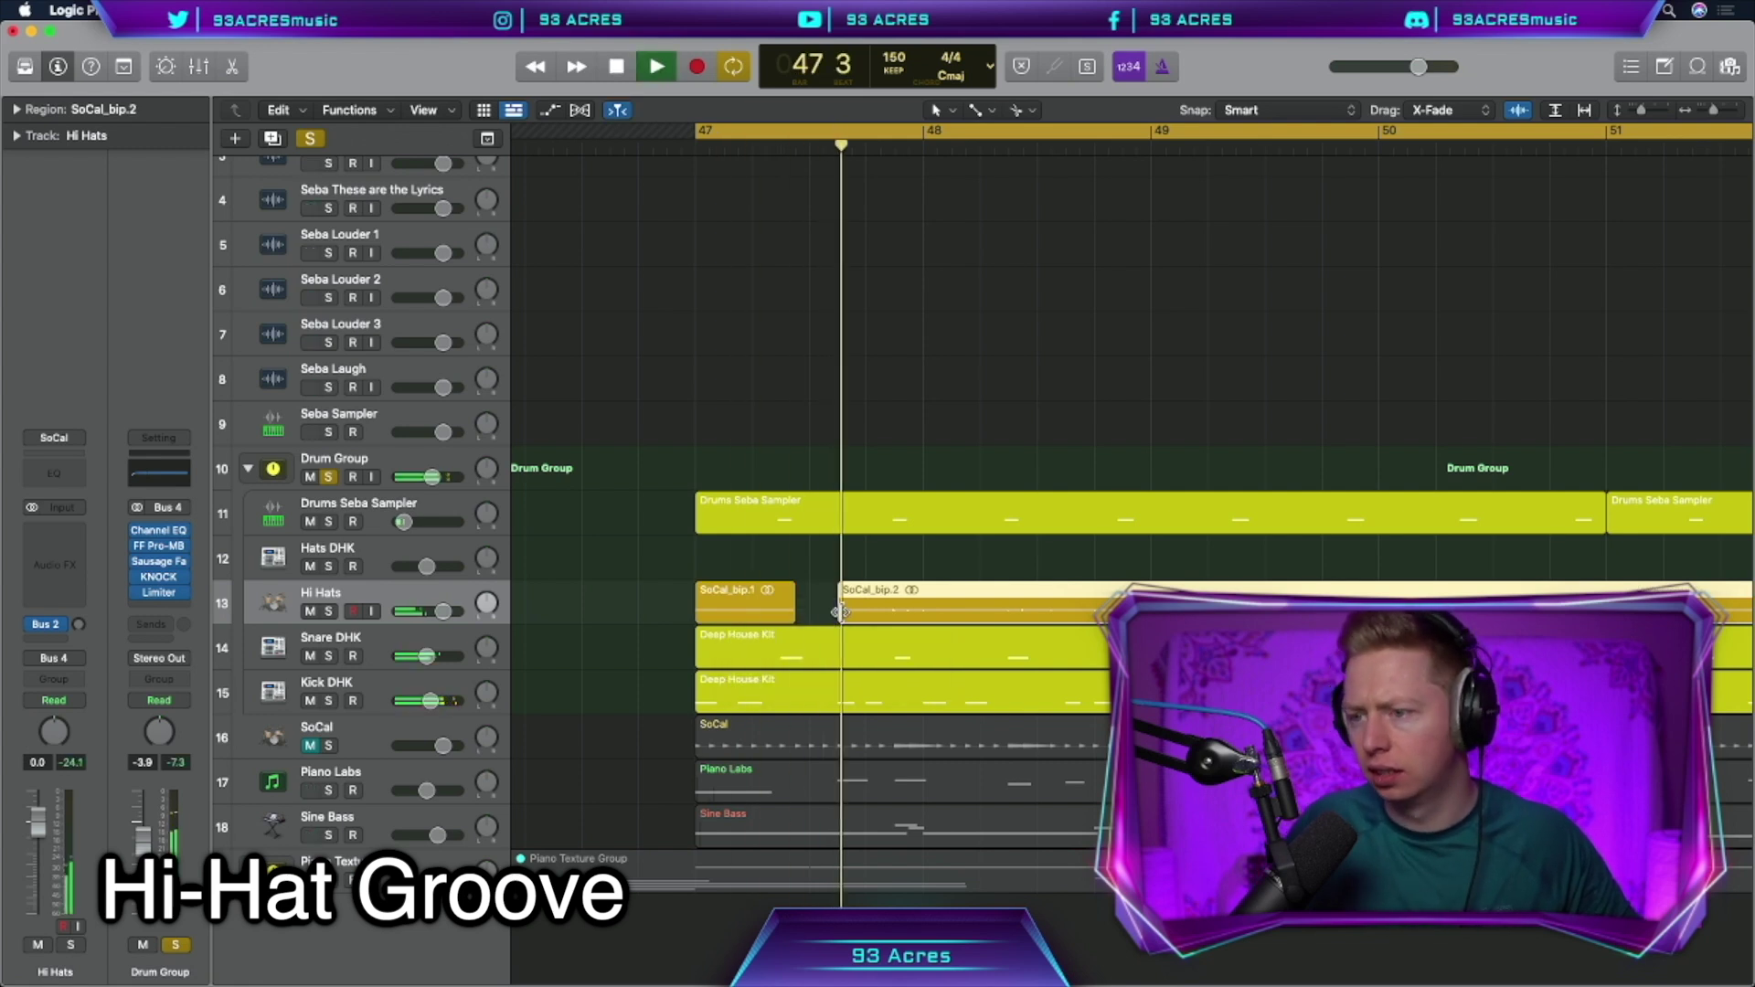
Stop playback and continue splitting and trimming the Hi Hats audio from bar 47 to bar 51 to leave rhythmic gaps
key(space)
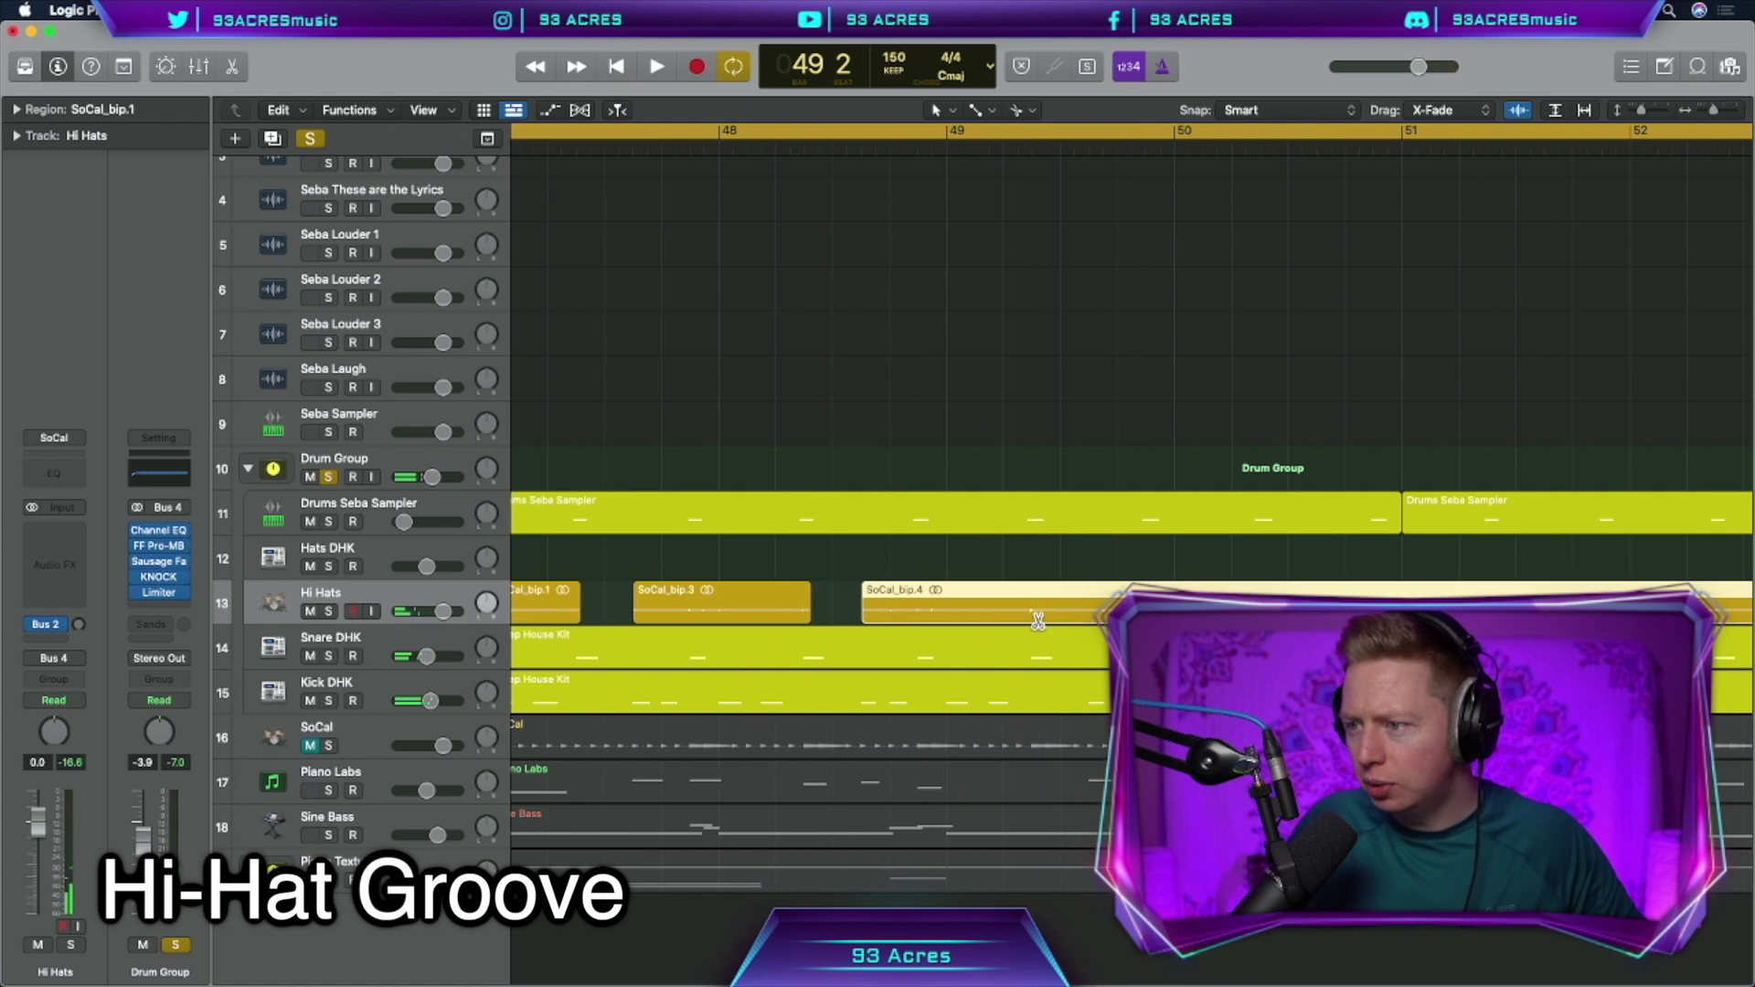
drag(1040, 615, 1090, 611)
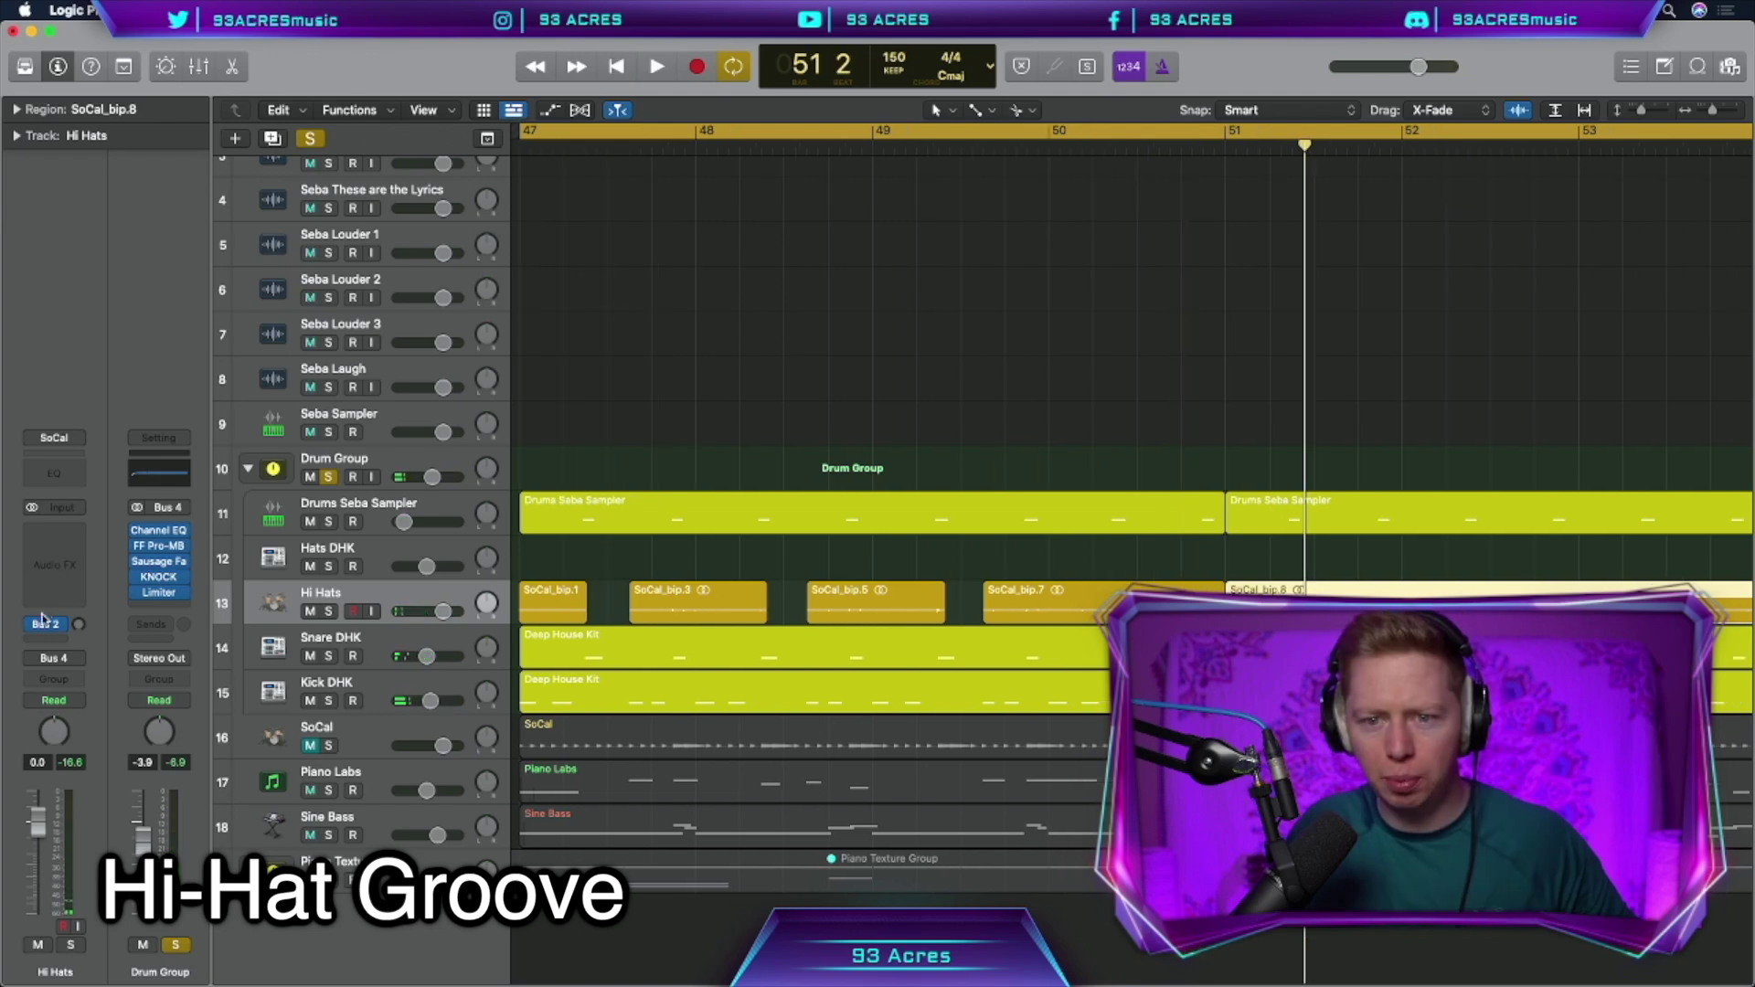
Send the Hi Hats track to Bus 3 and insert Nicky Romero Kickstart in stereo with Mix at 50%
click(79, 627)
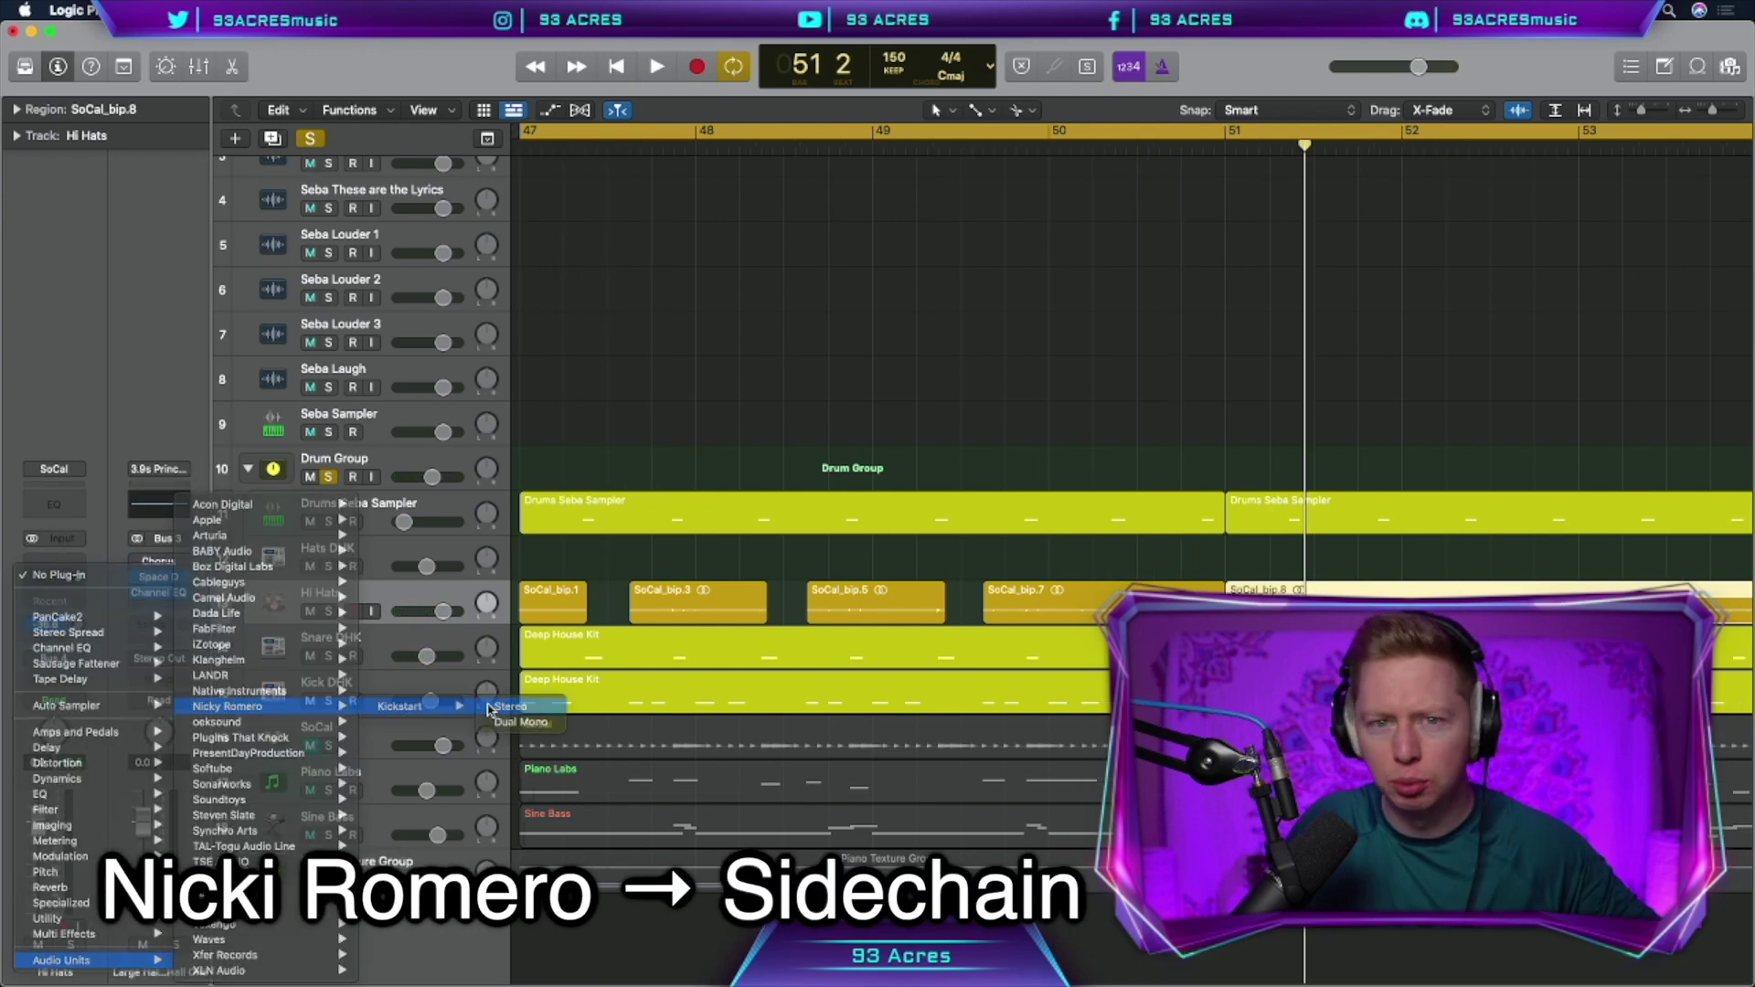
click(393, 702)
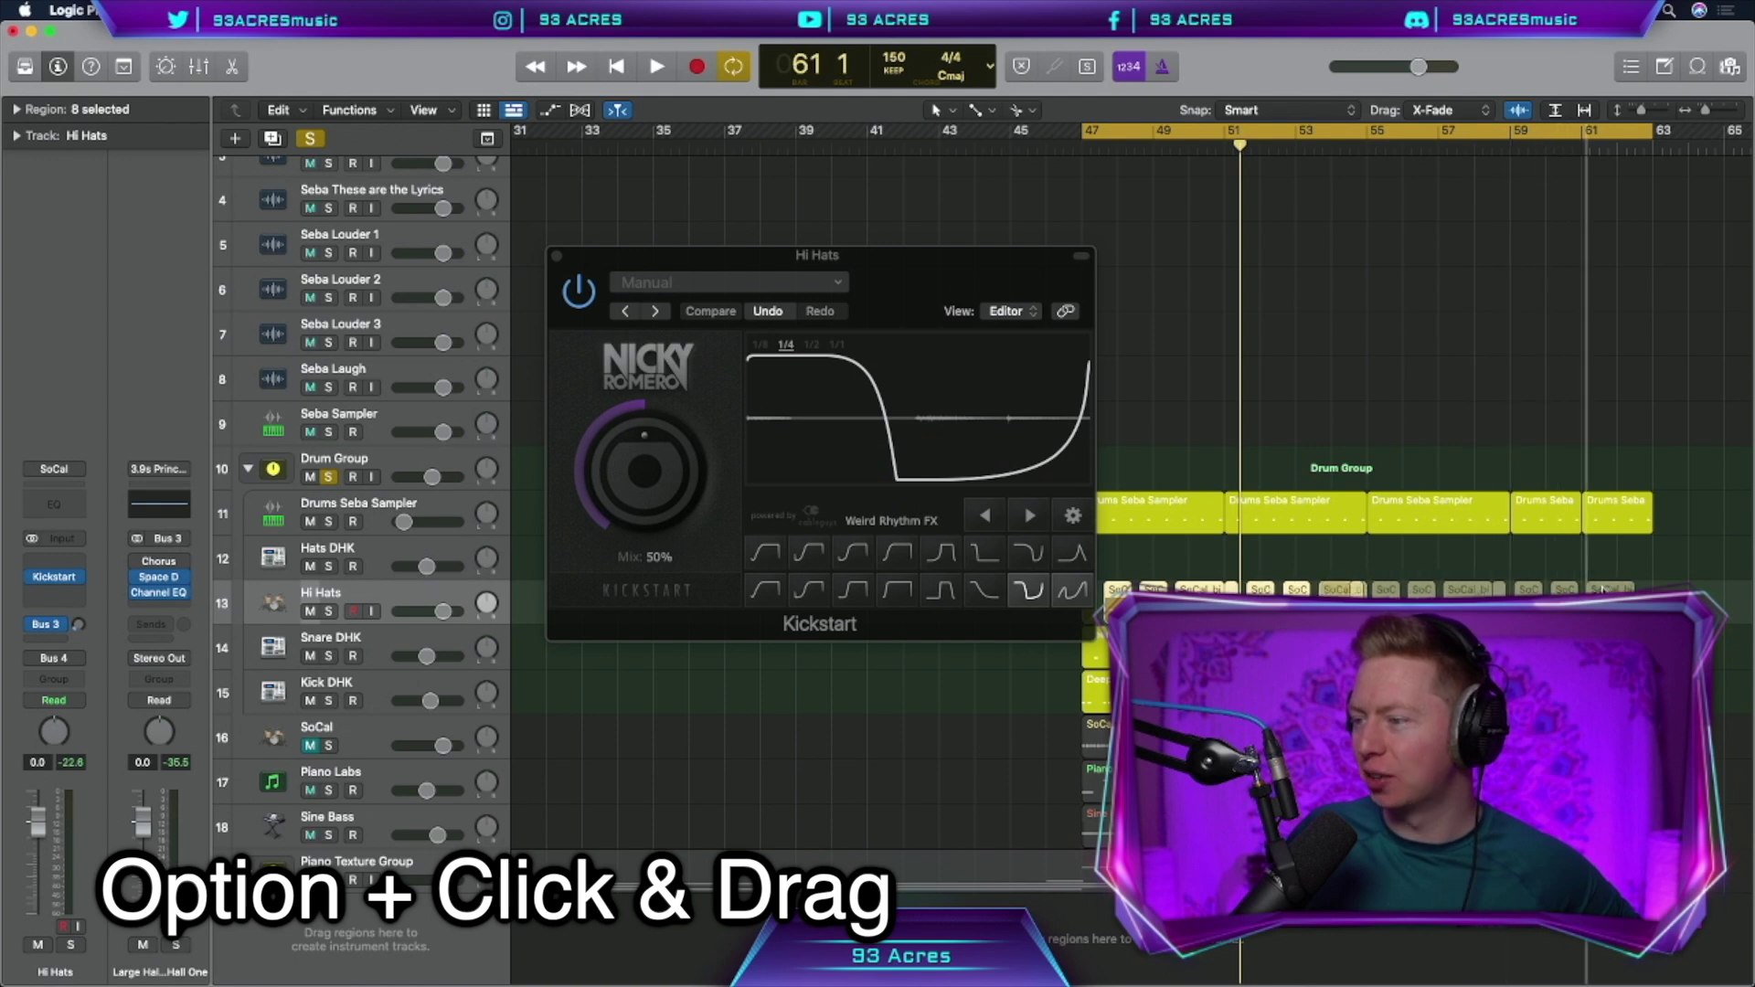
Play the chorus loop and fine-trim the end of the first Hi Hats region in bar 47
key(space)
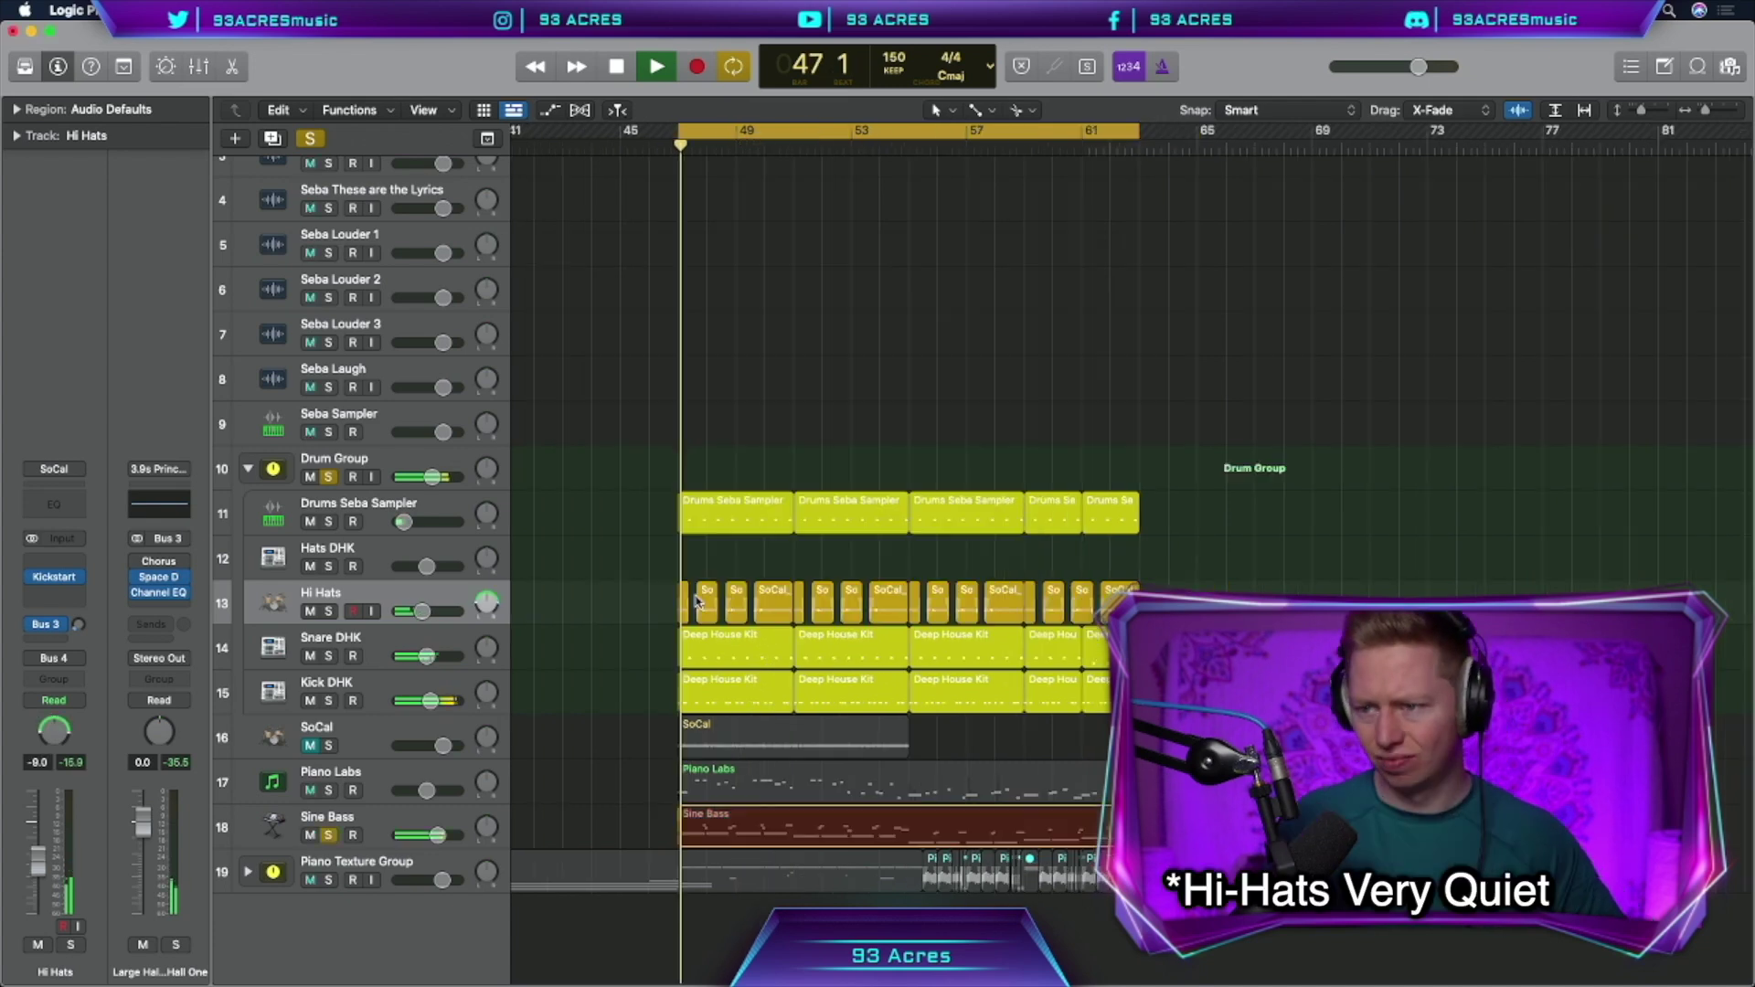
scroll(696, 601, up, 10)
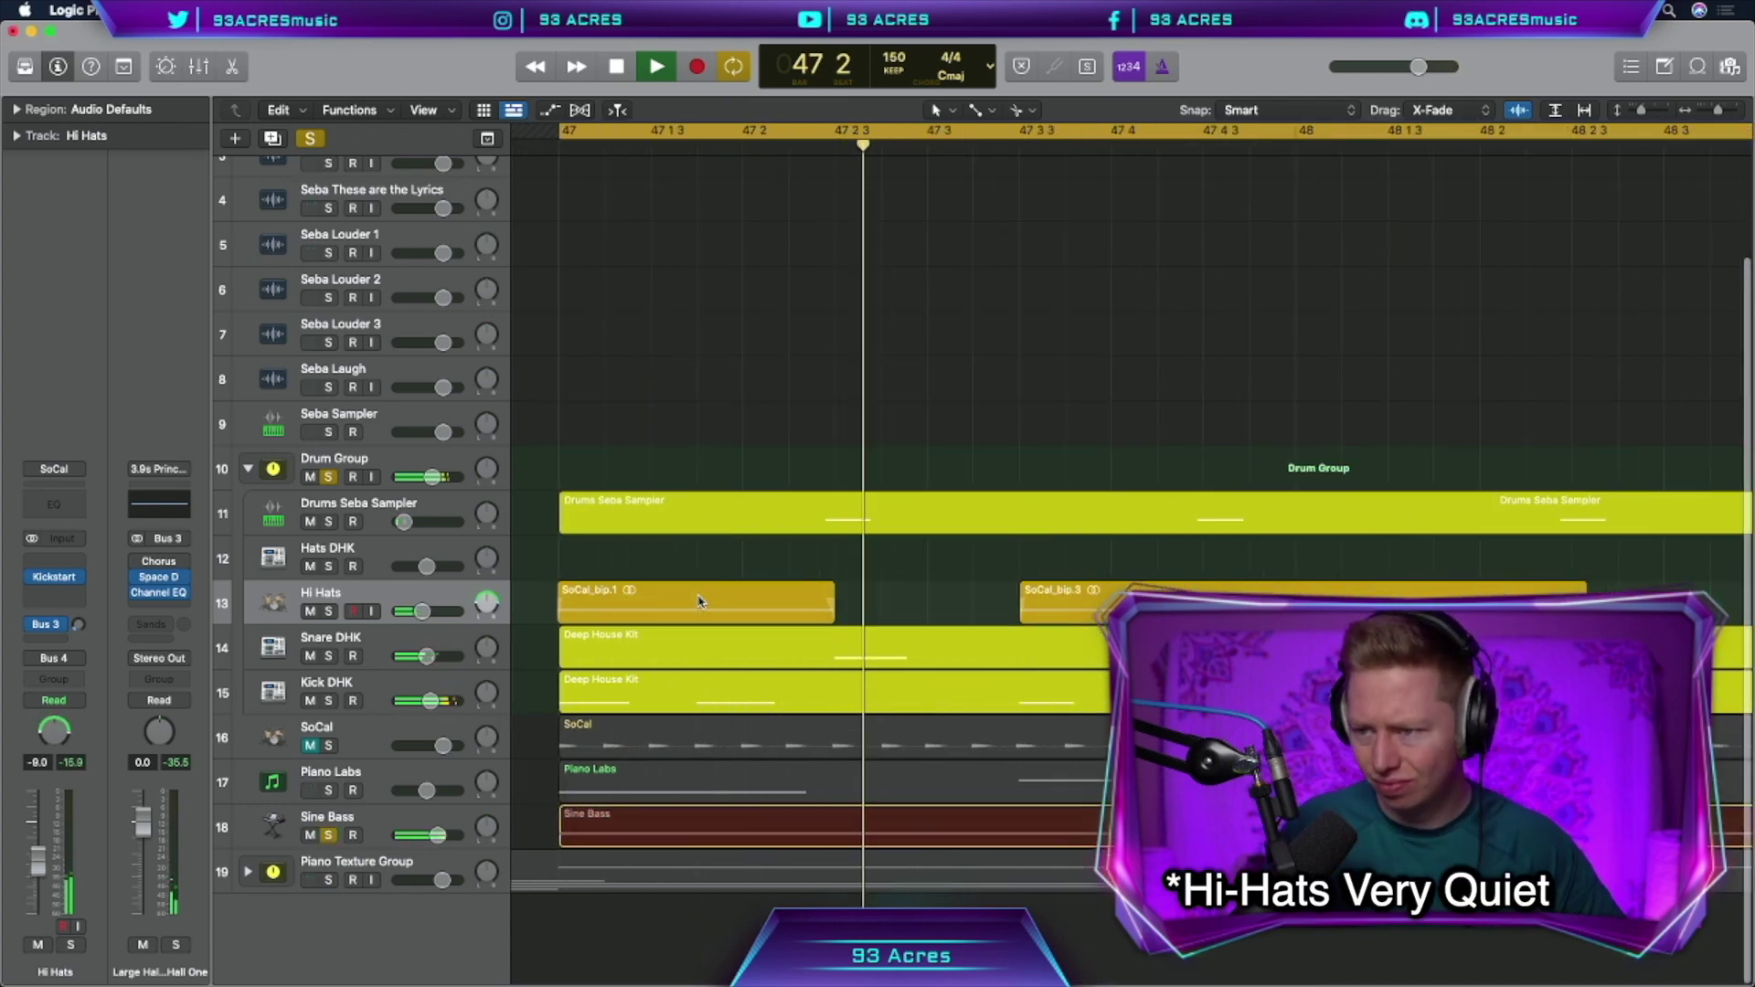
drag(828, 618, 826, 619)
scroll(825, 619, down, 10)
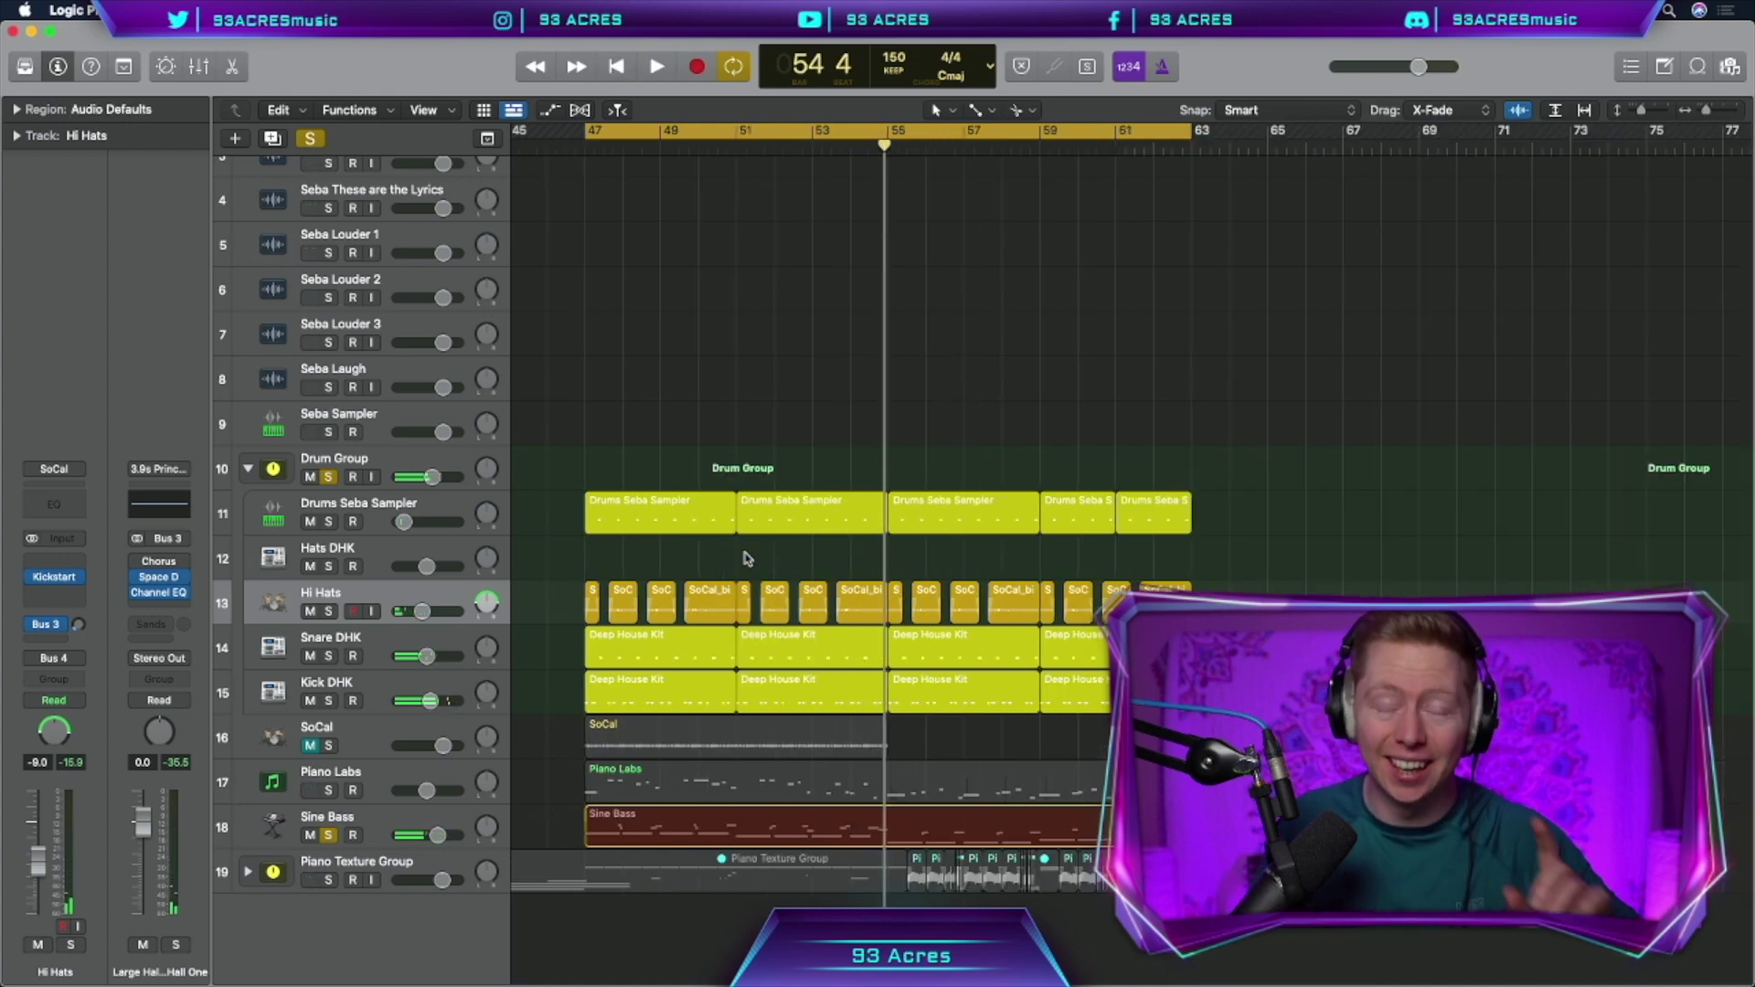
Duplicate the Drums Seba Sampler track and set the new track's volume to -5.6 dB
click(375, 526)
key(super+d)
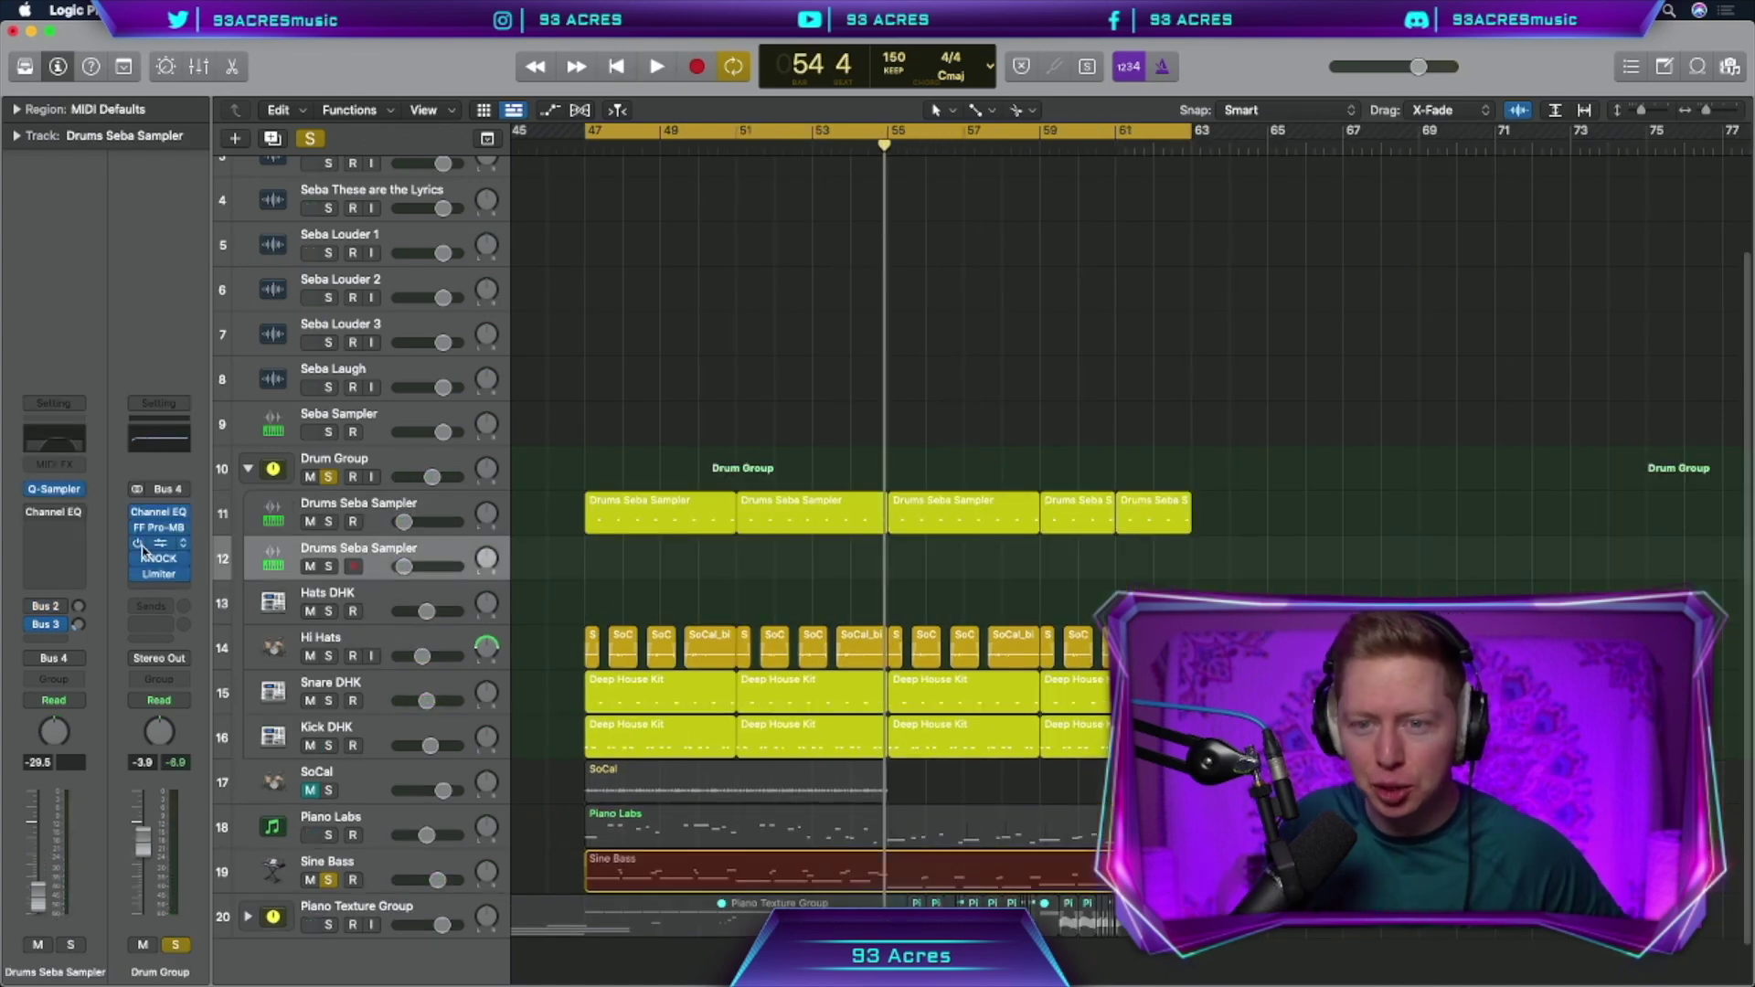
drag(403, 568, 427, 568)
Record a four-bar hi-hat pattern on the duplicated sampler track from bar 47, and inspect its notes and Quick Sampler slices
key(r)
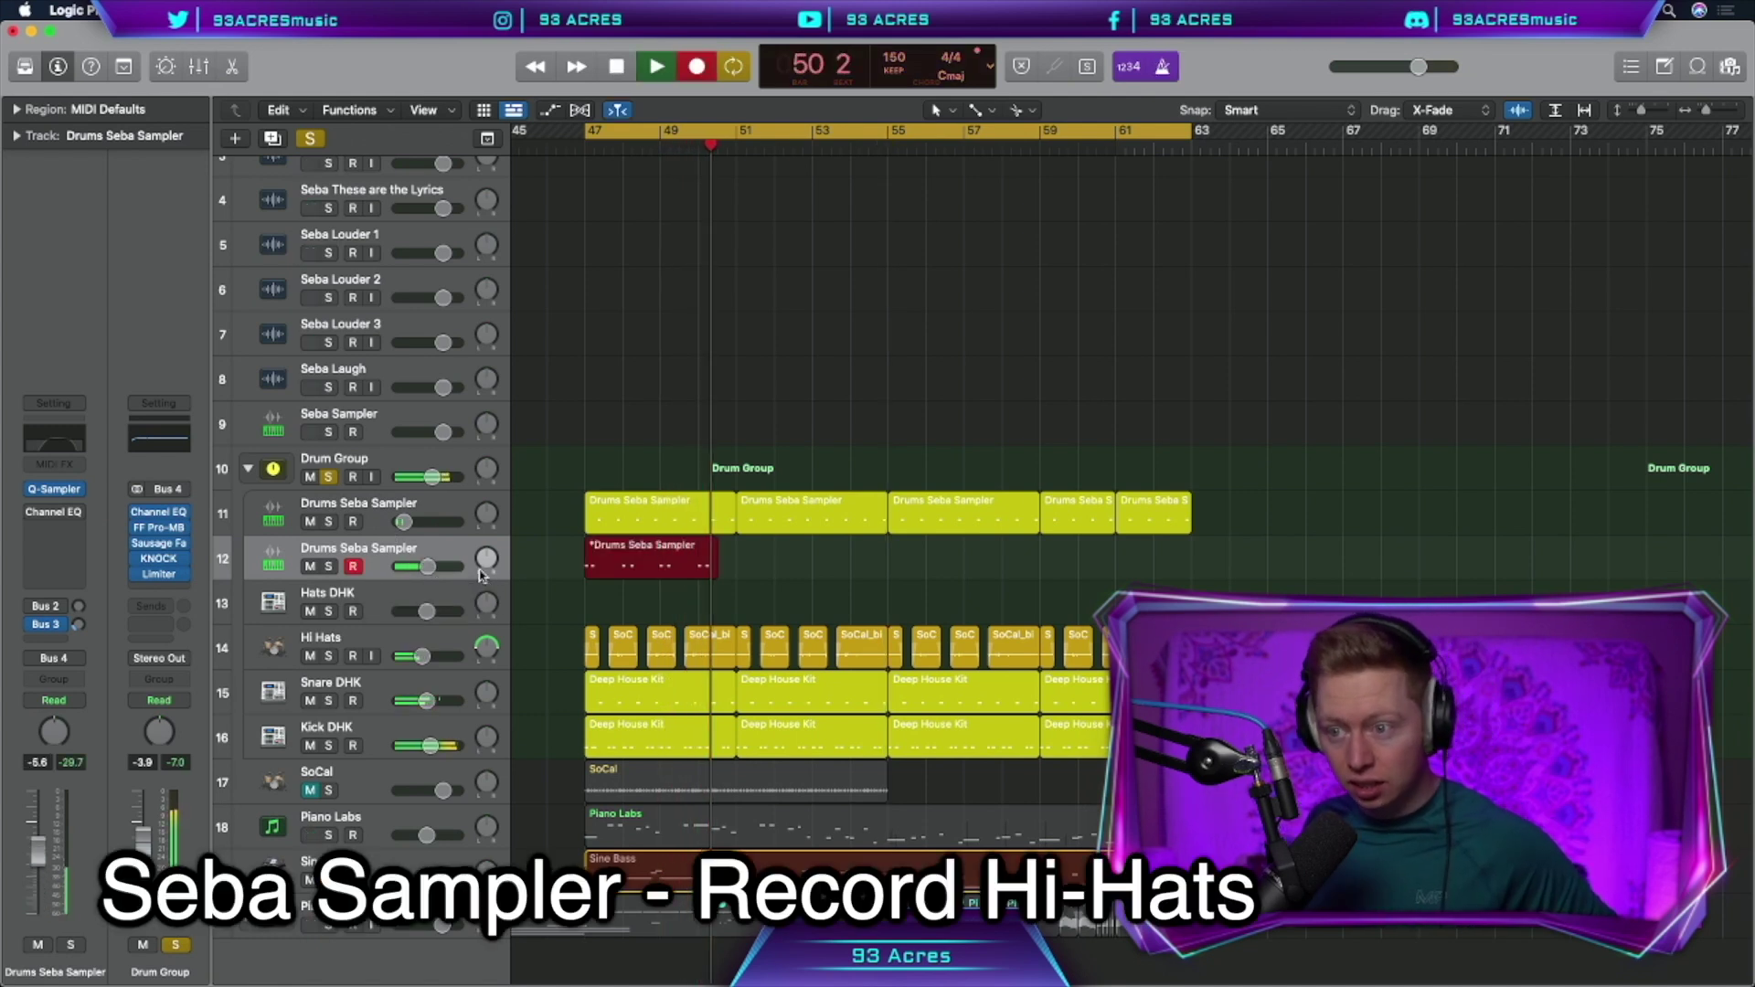
key(space)
key(p)
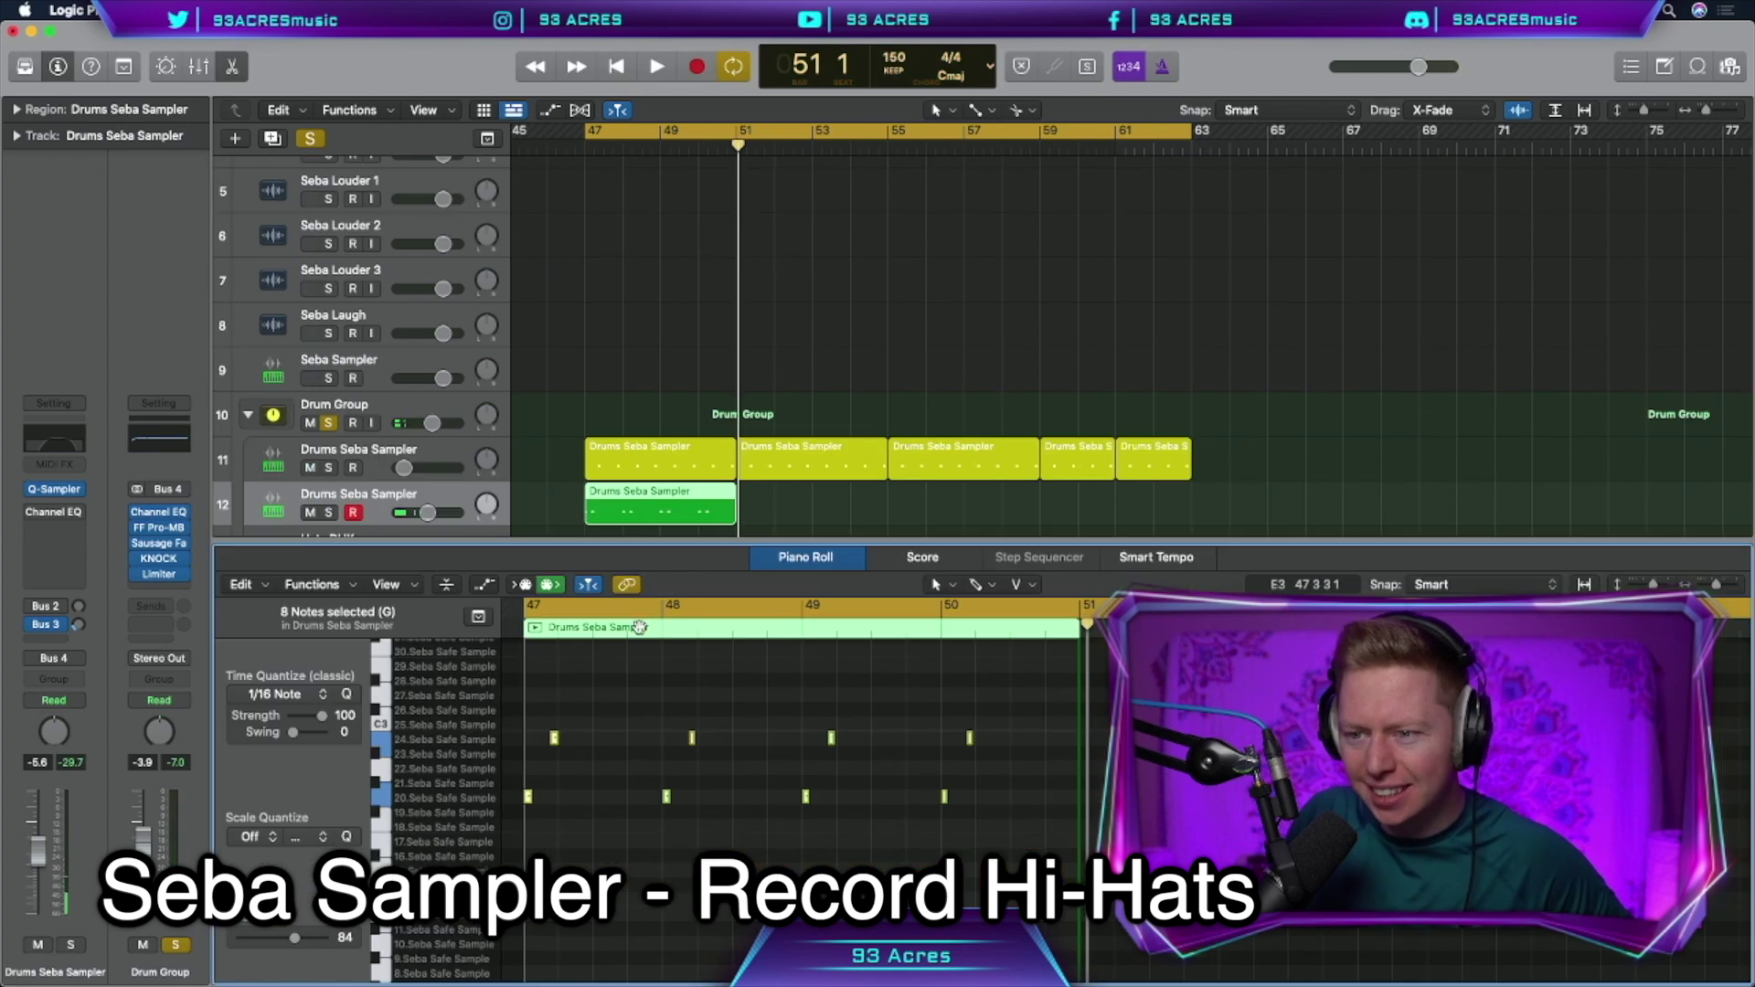
scroll(643, 651, left, 2)
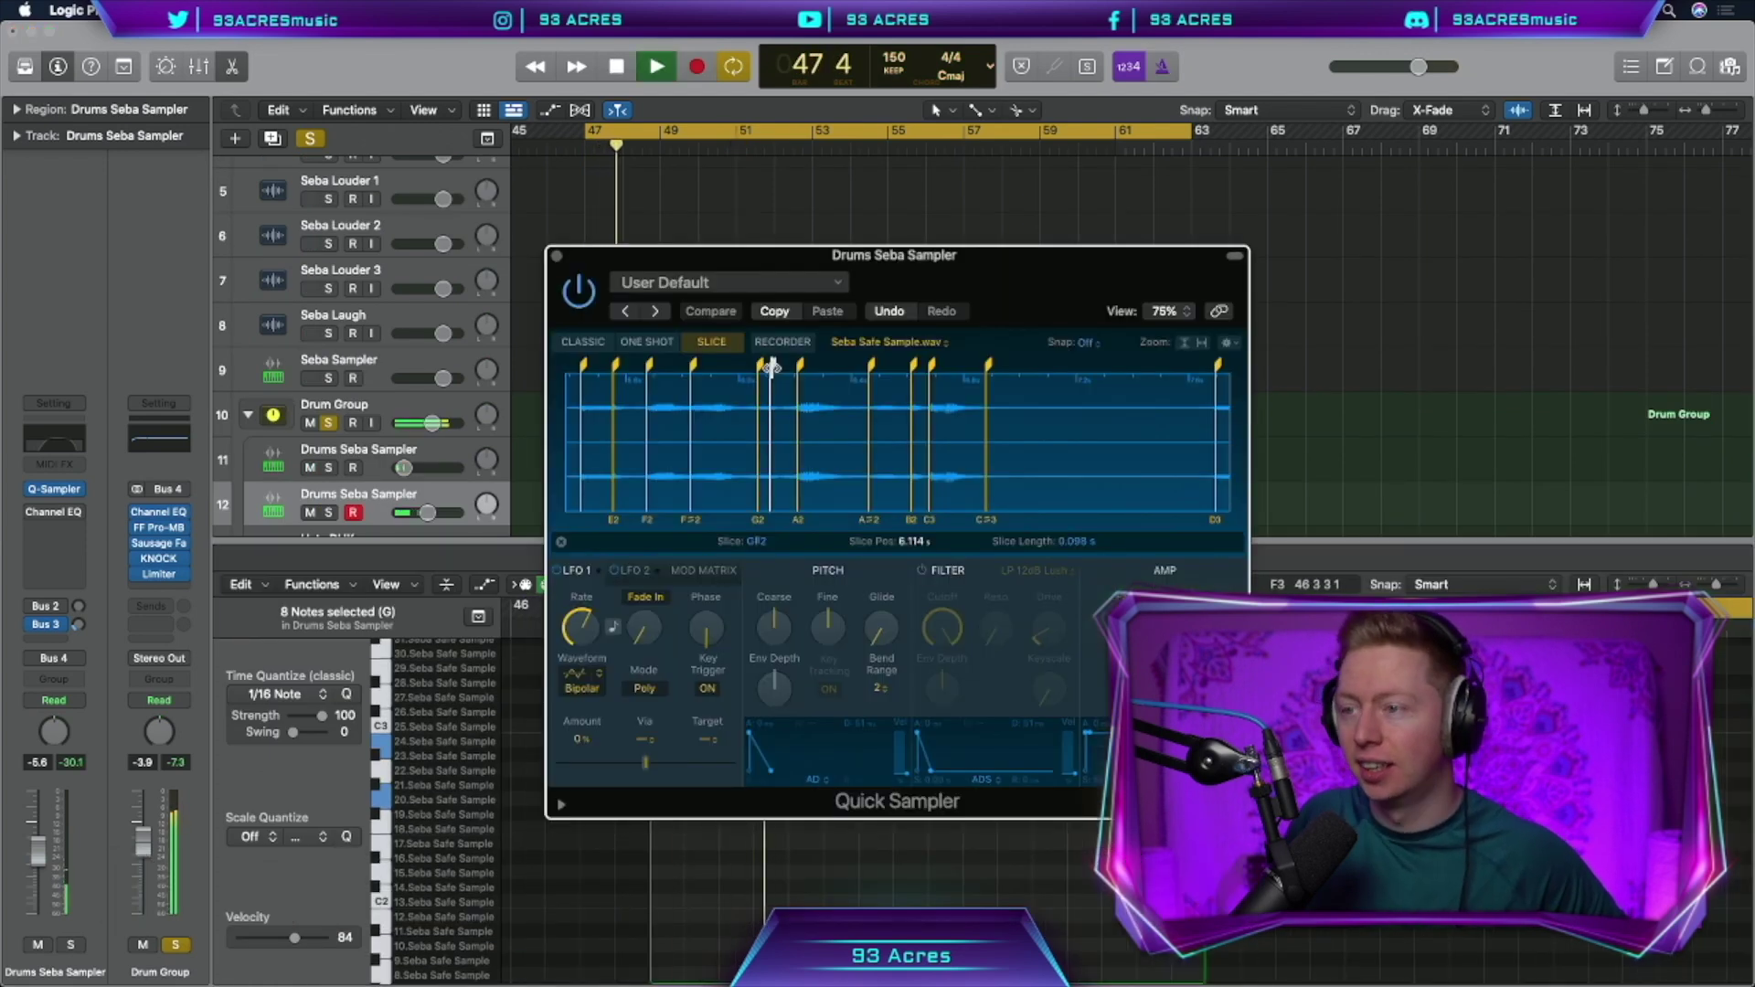
click(557, 257)
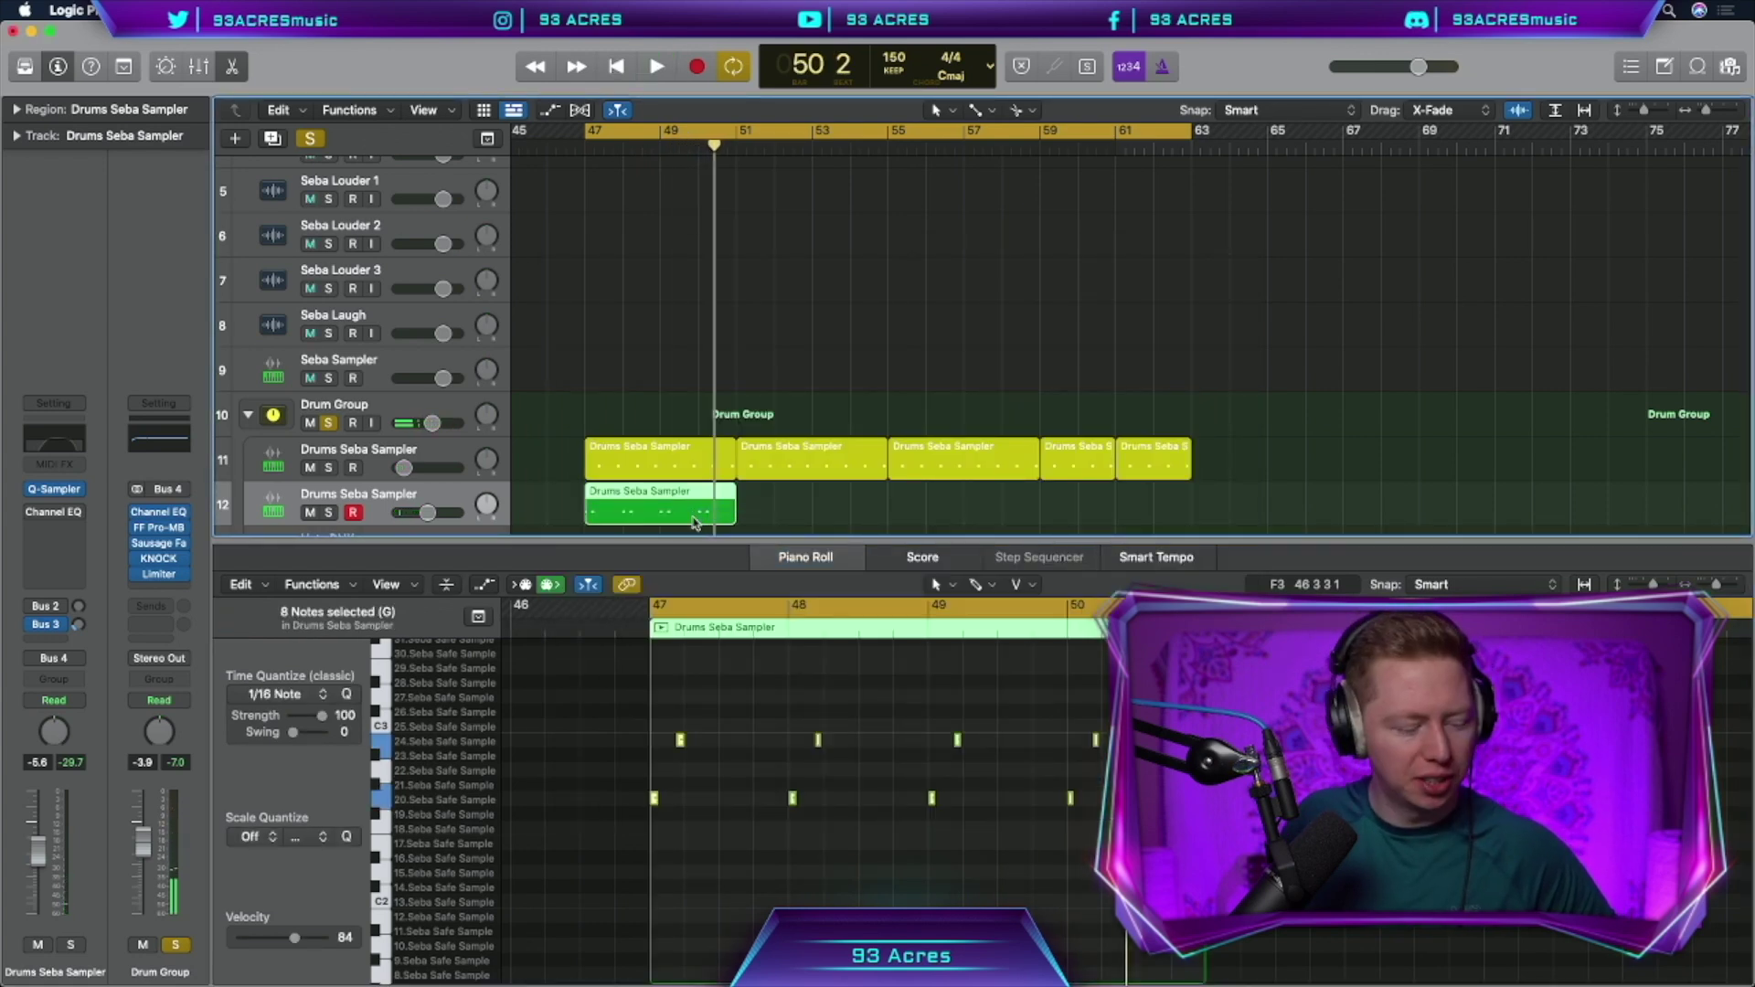
Repeat the recorded hi-hat region three times up to bar 63 and color the regions yellow like the other drums
key(super+r)
key(super+r)
key(super+r)
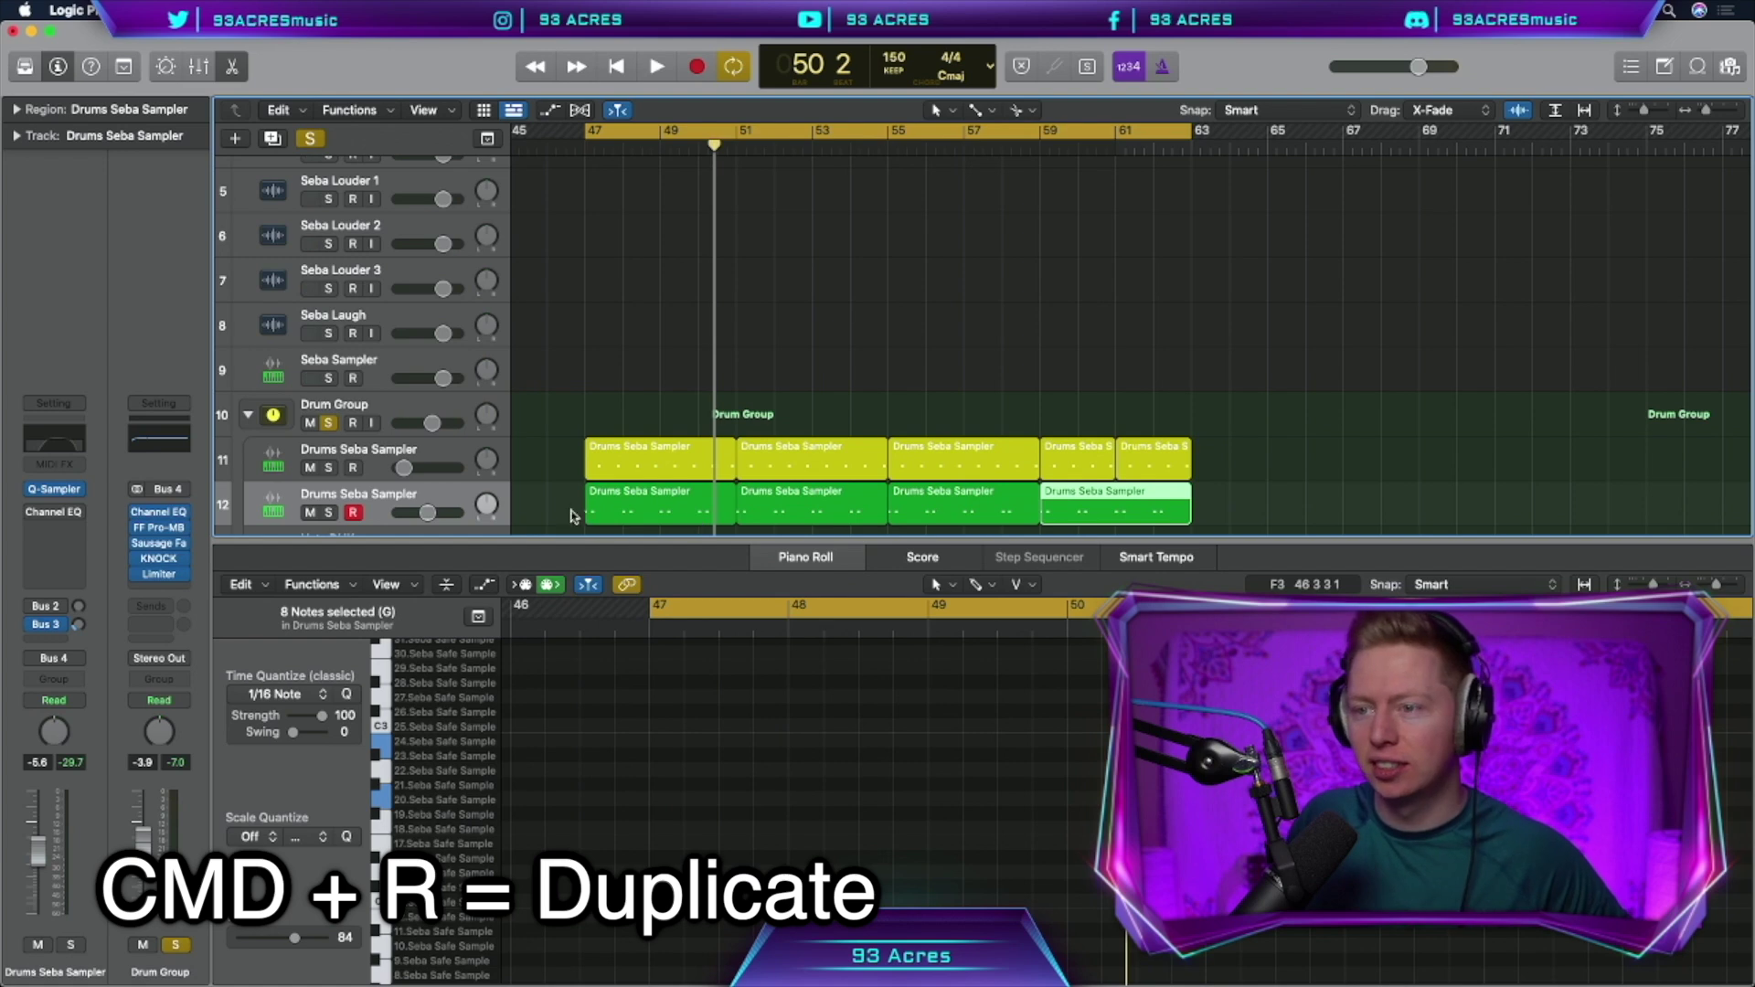
key(super+a)
key(alt+c)
click(662, 349)
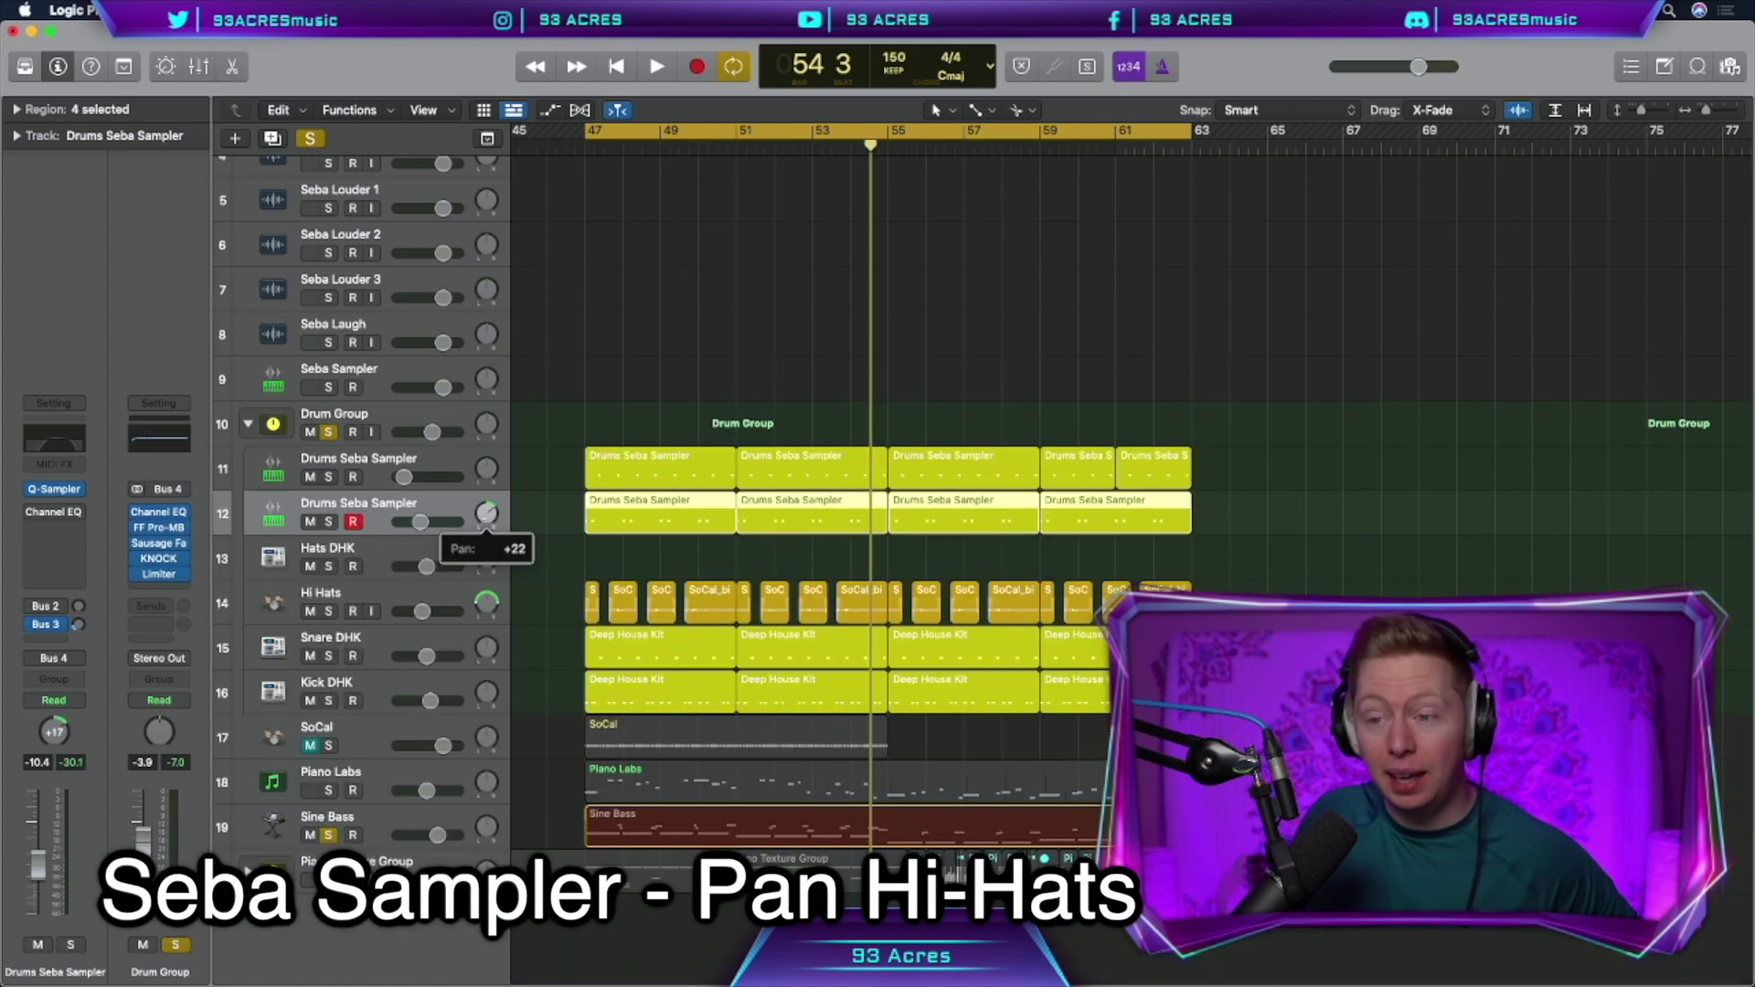
Duplicate the sampler hi-hat track panned to +22, copy its four regions onto the new track, and pan that to -30
key(super+d)
drag(569, 544, 1117, 510)
drag(1117, 516, 1115, 554)
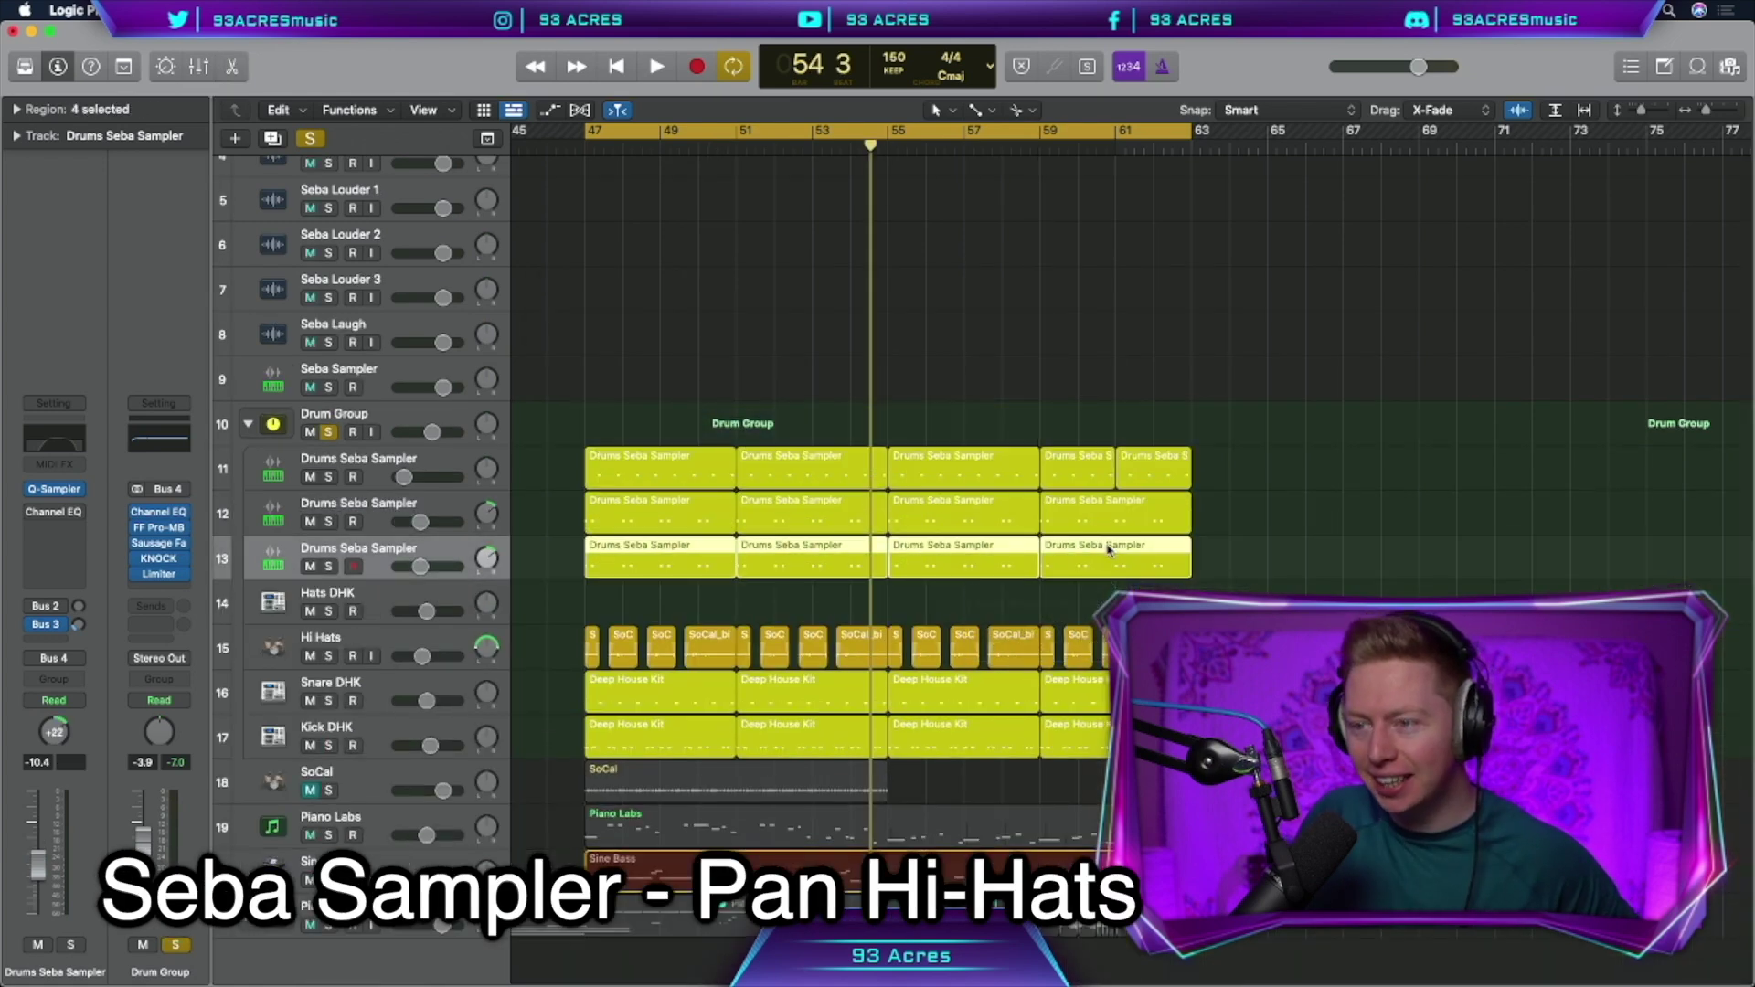
Delete the lower-row notes from the copied hi-hat regions and the upper-row notes from the original ones
key(p)
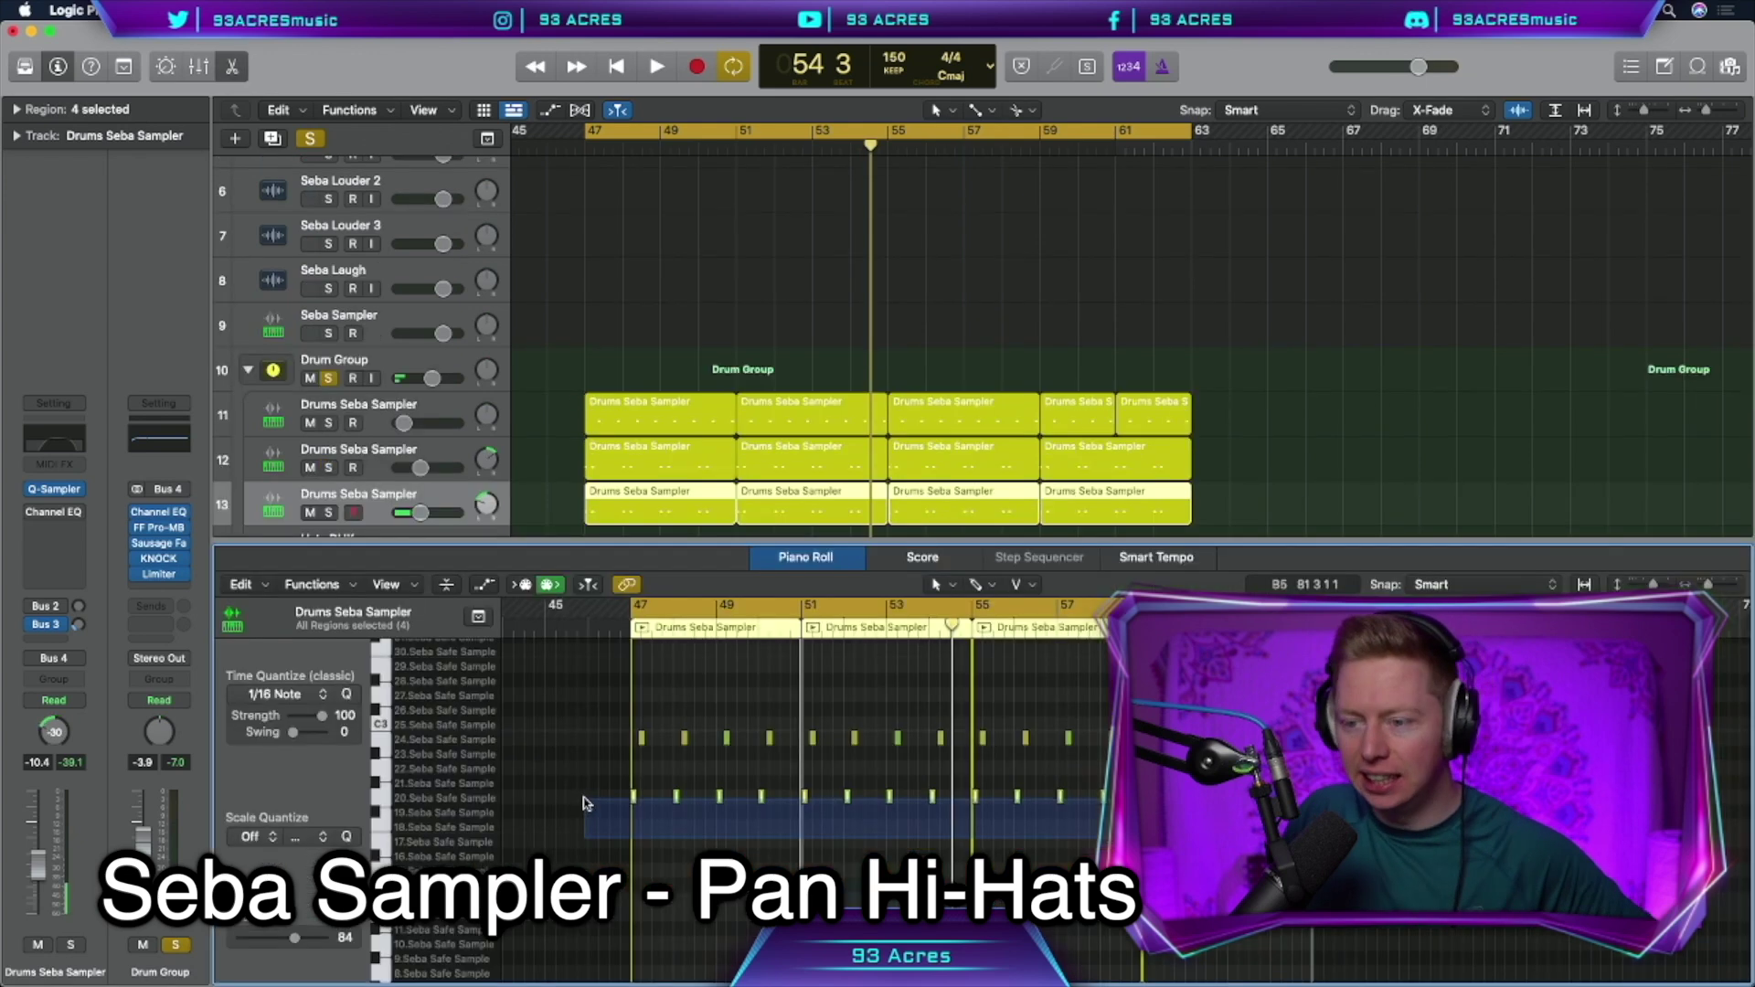
drag(554, 468, 1094, 450)
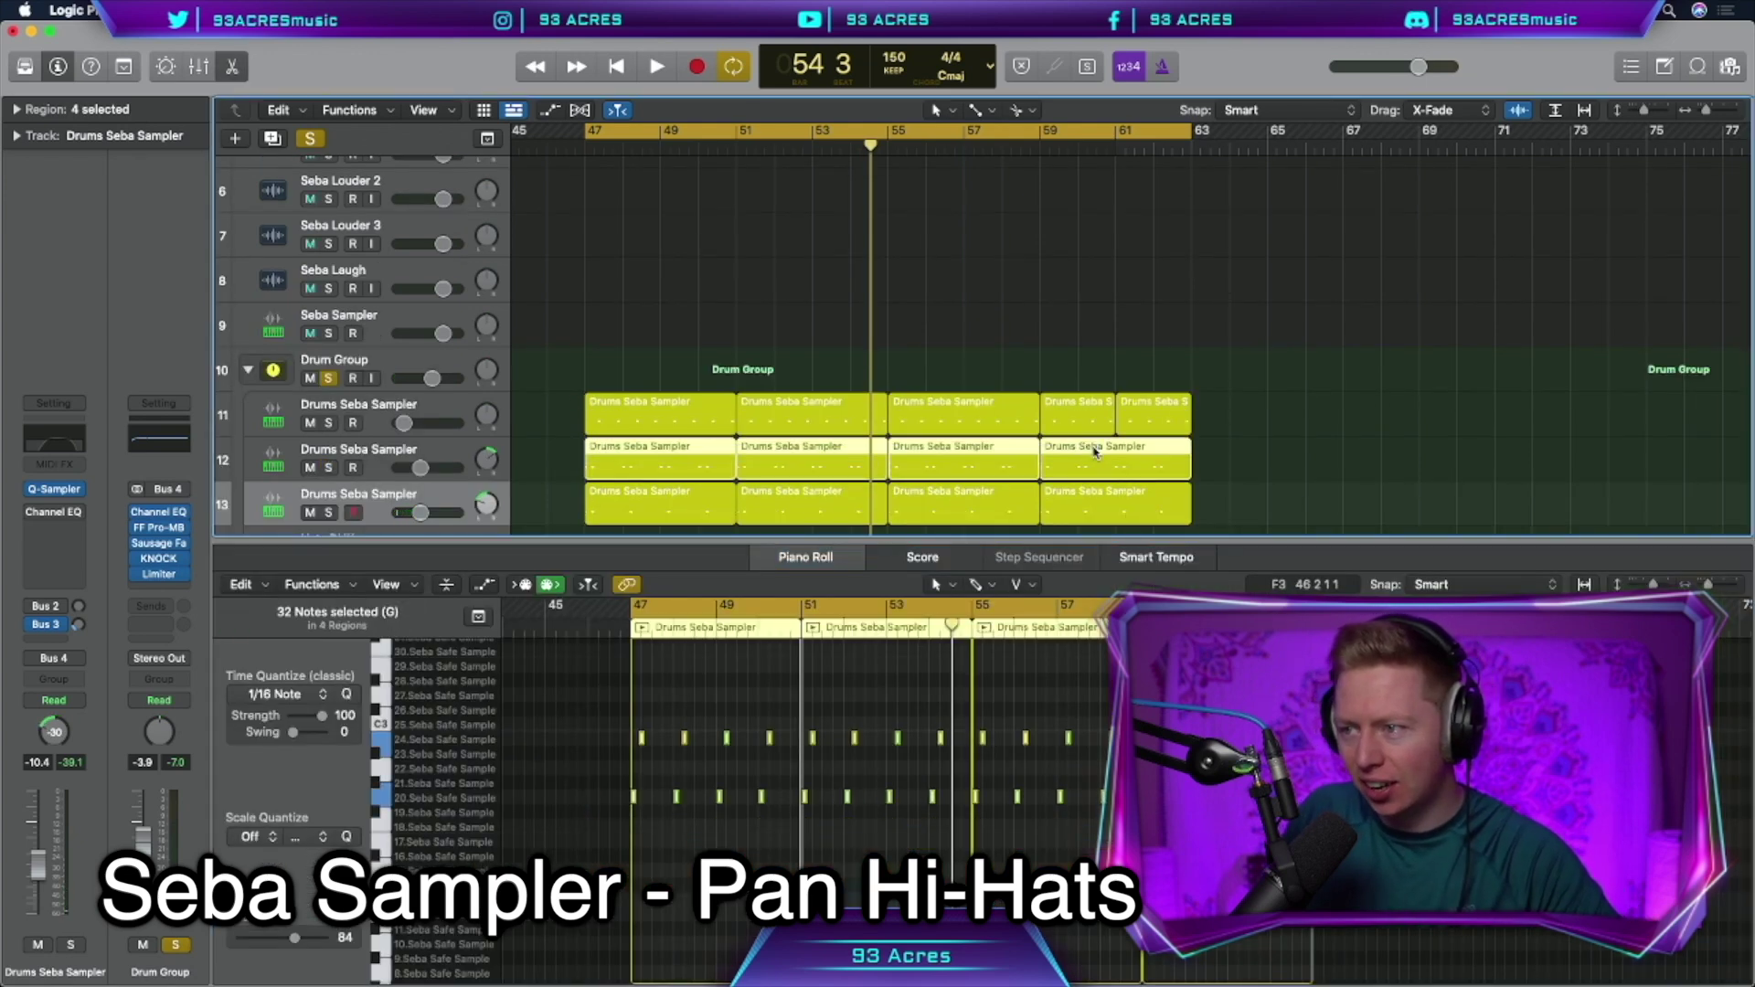
drag(1316, 696, 574, 771)
key(Delete)
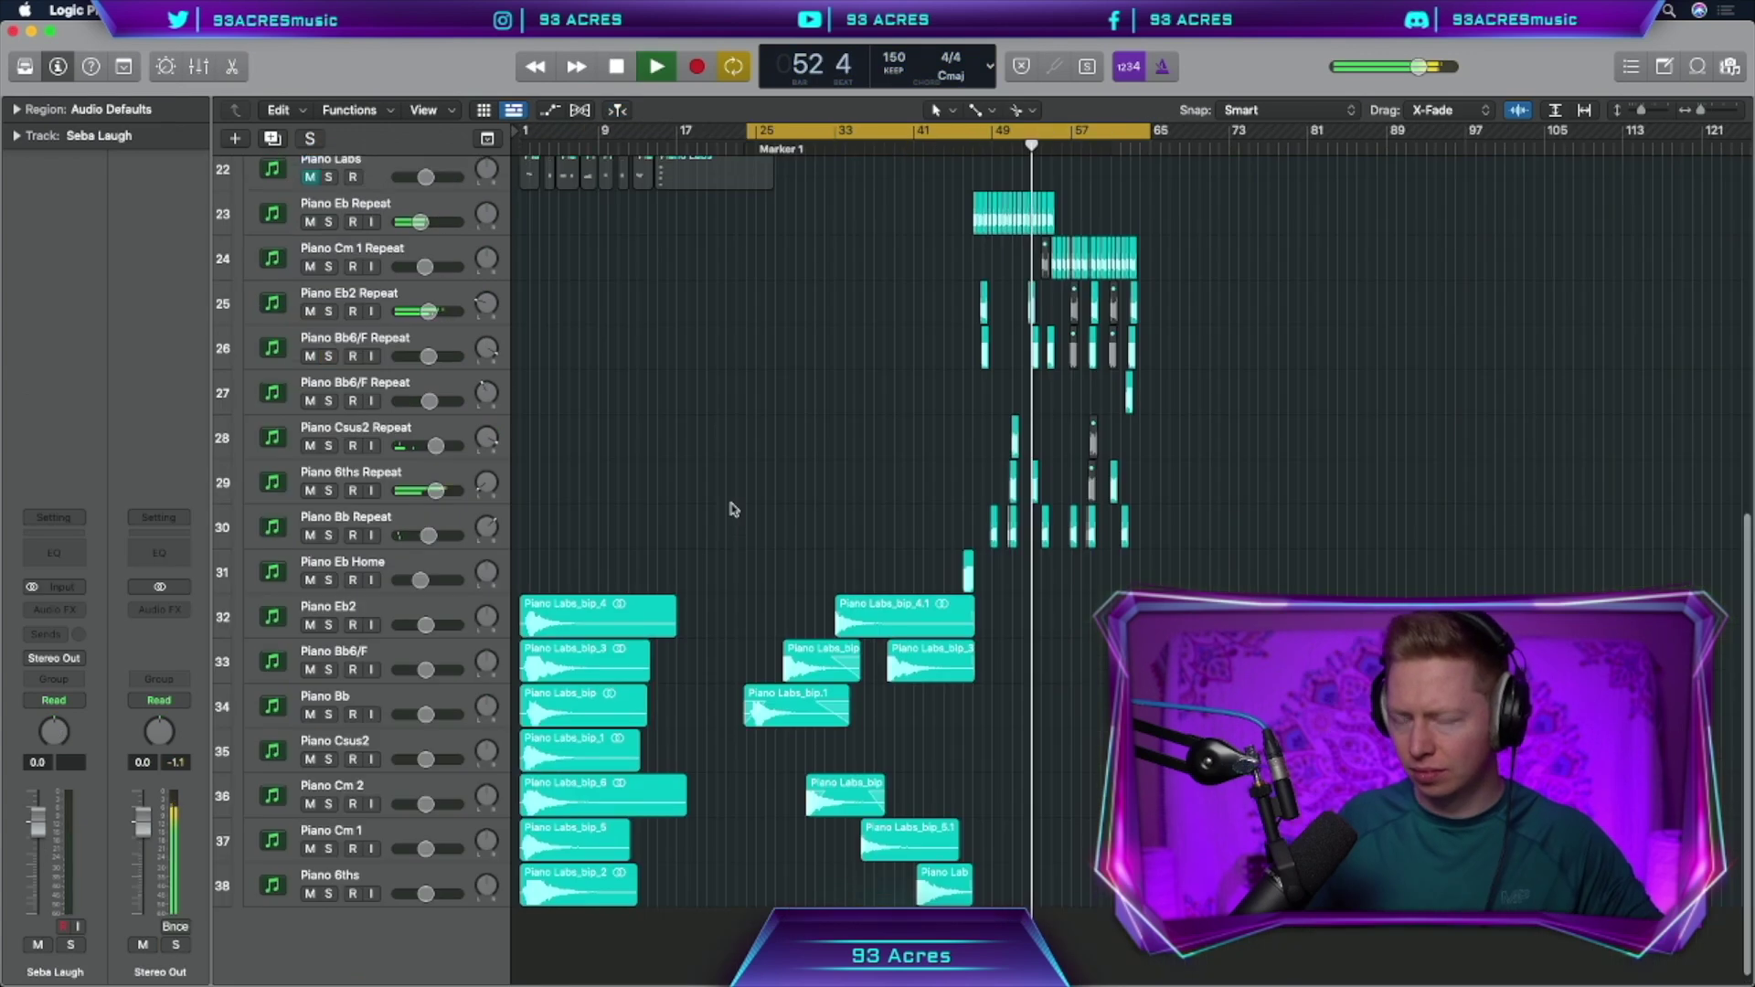
Review the arrangement by selecting the chorus and intro vocal regions on Seba Verse and the short Seba sample regions
drag(654, 531, 562, 925)
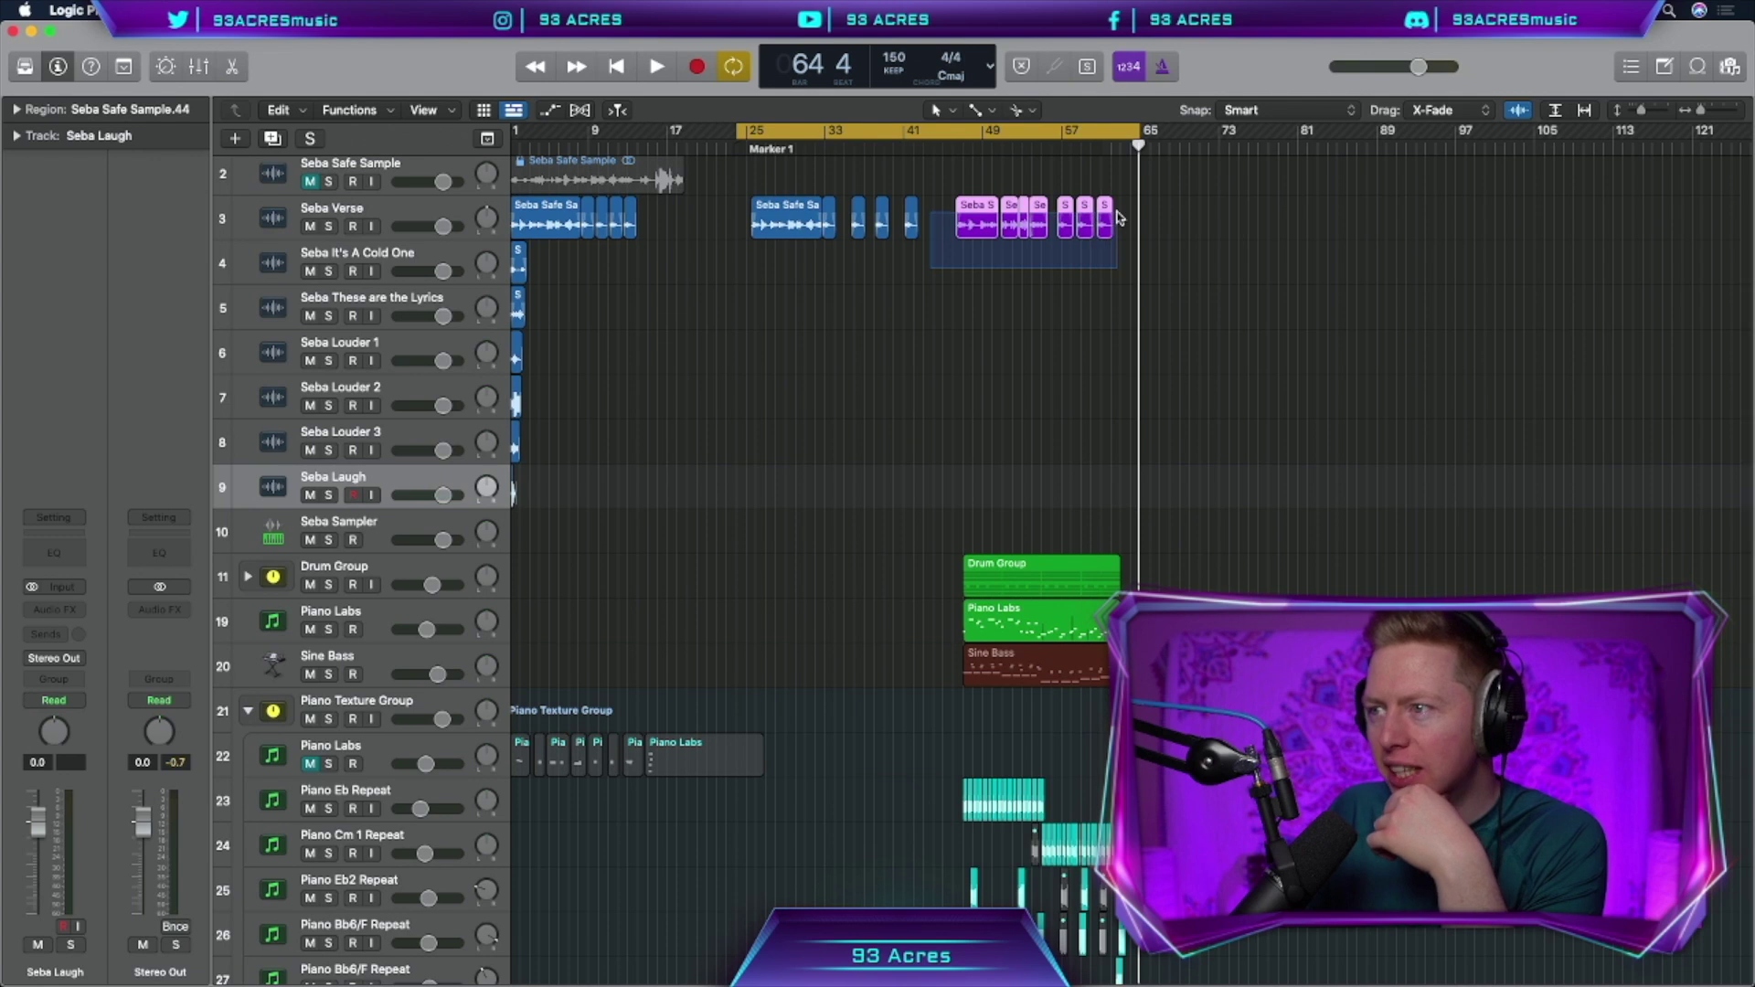
drag(1119, 217, 1117, 219)
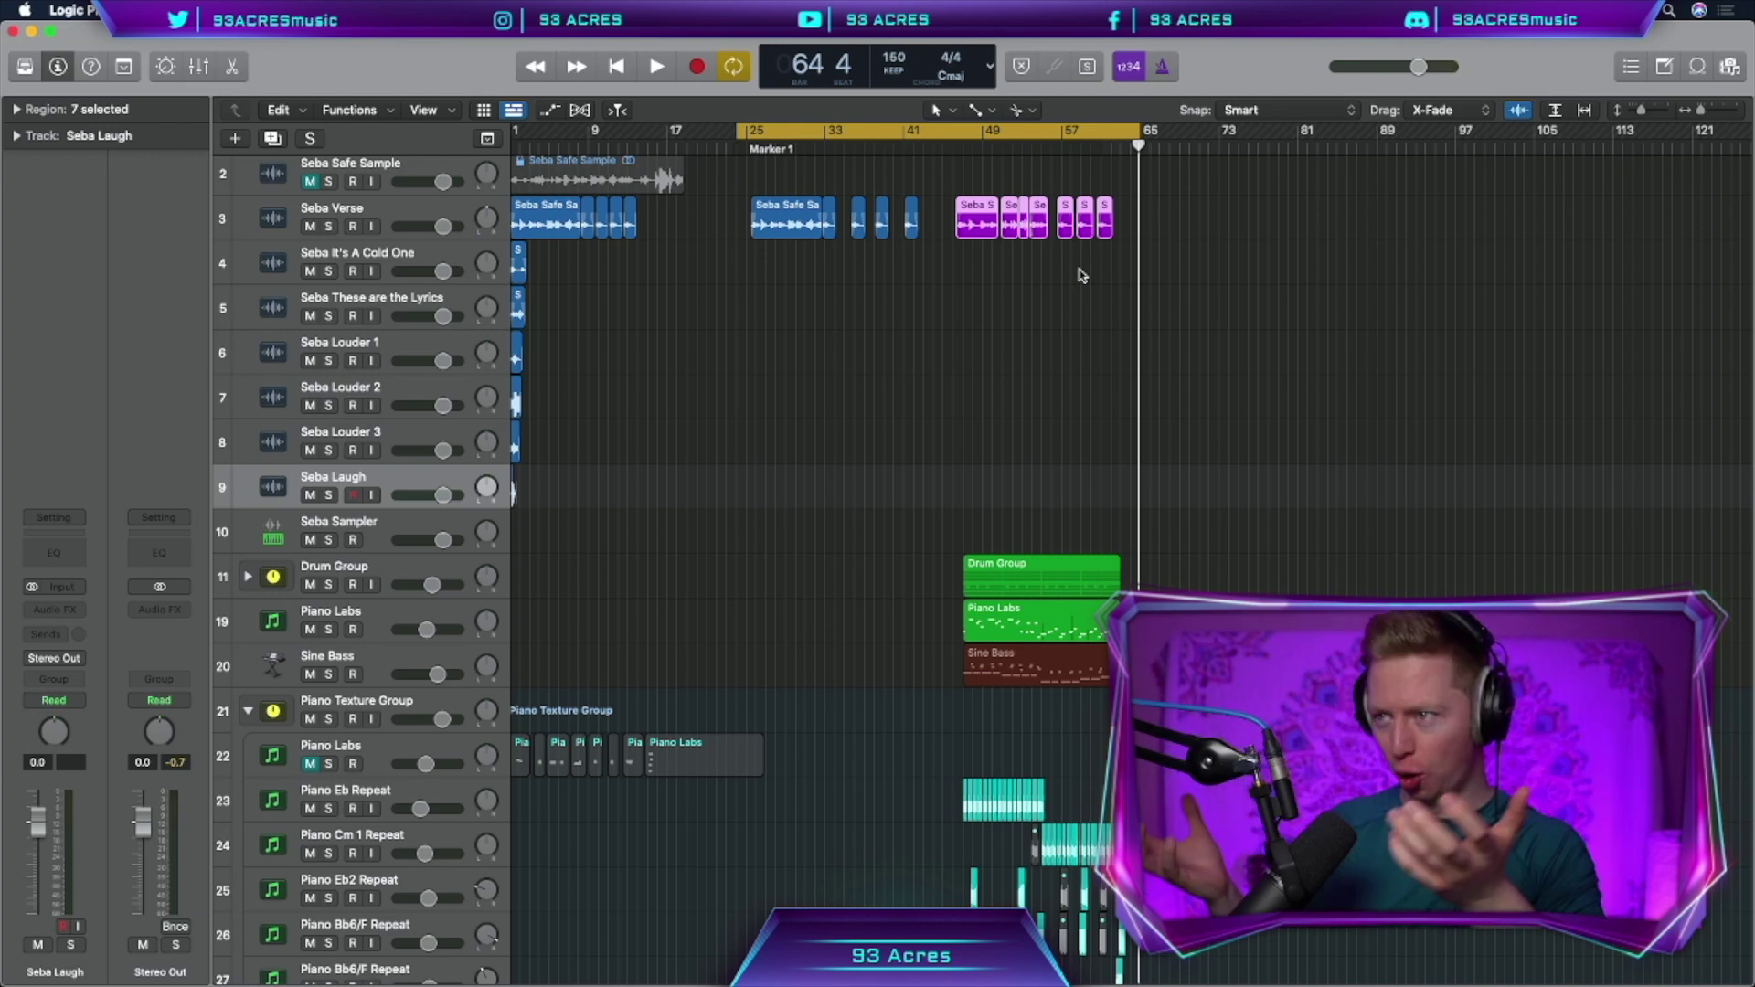
scroll(1052, 279, left, 1)
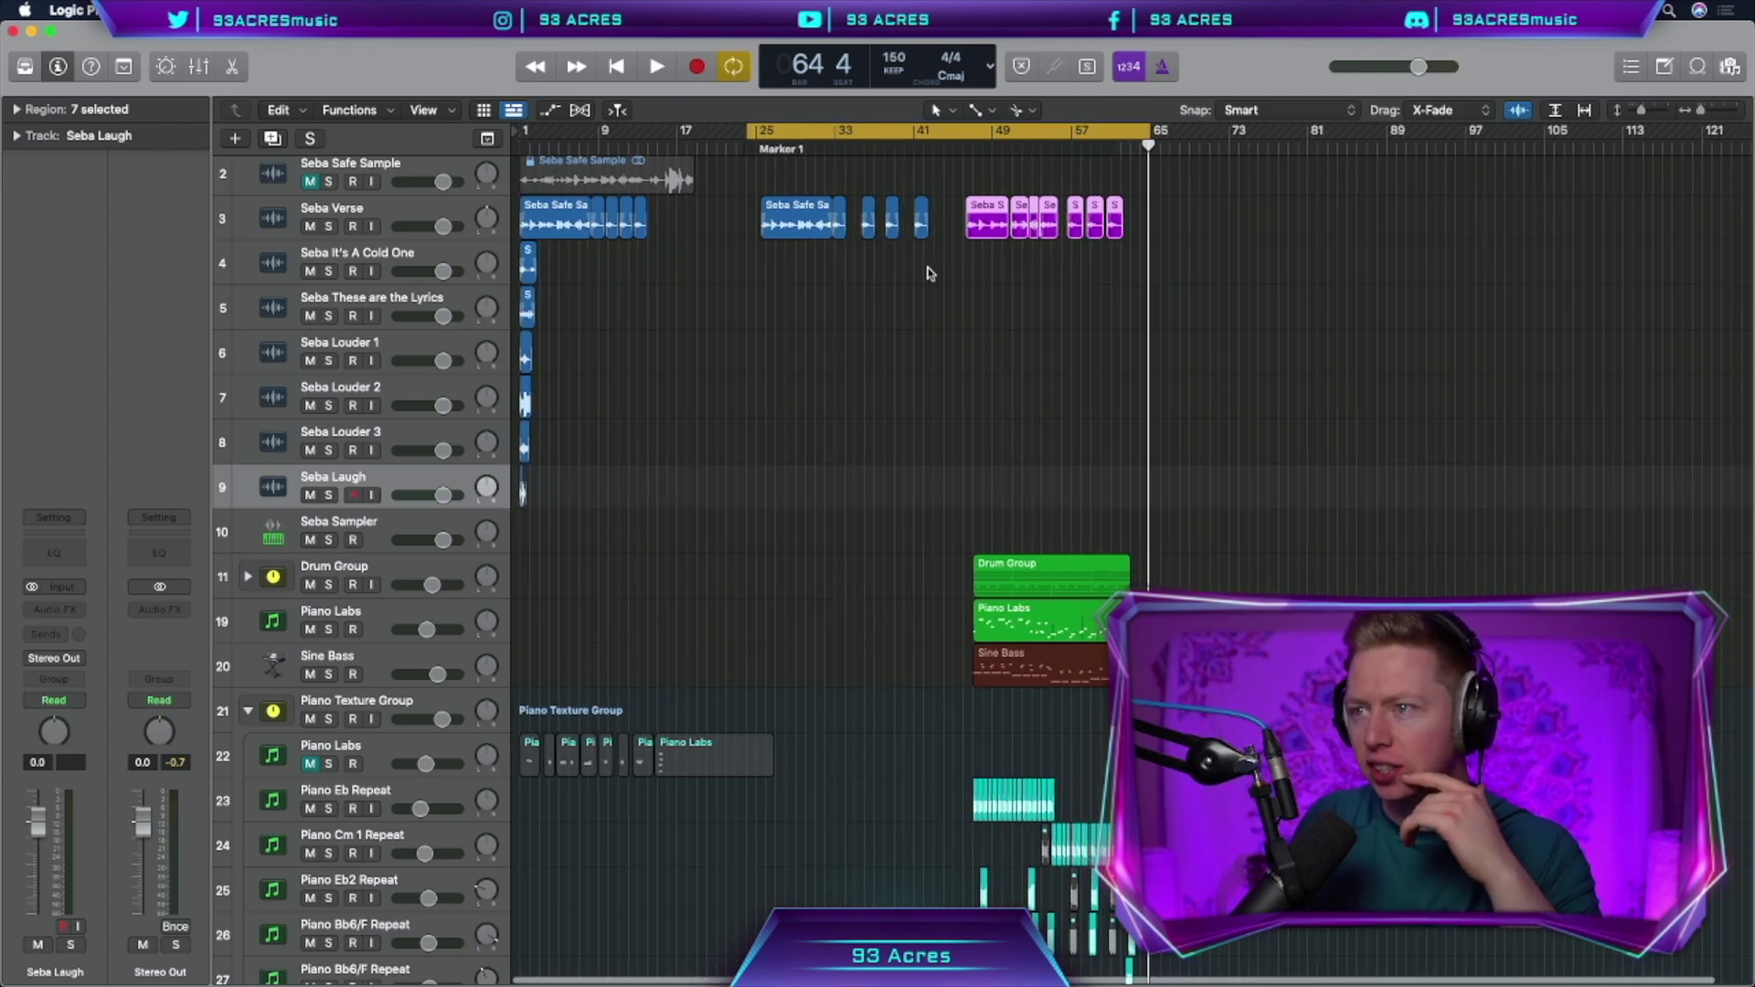
drag(928, 274, 791, 235)
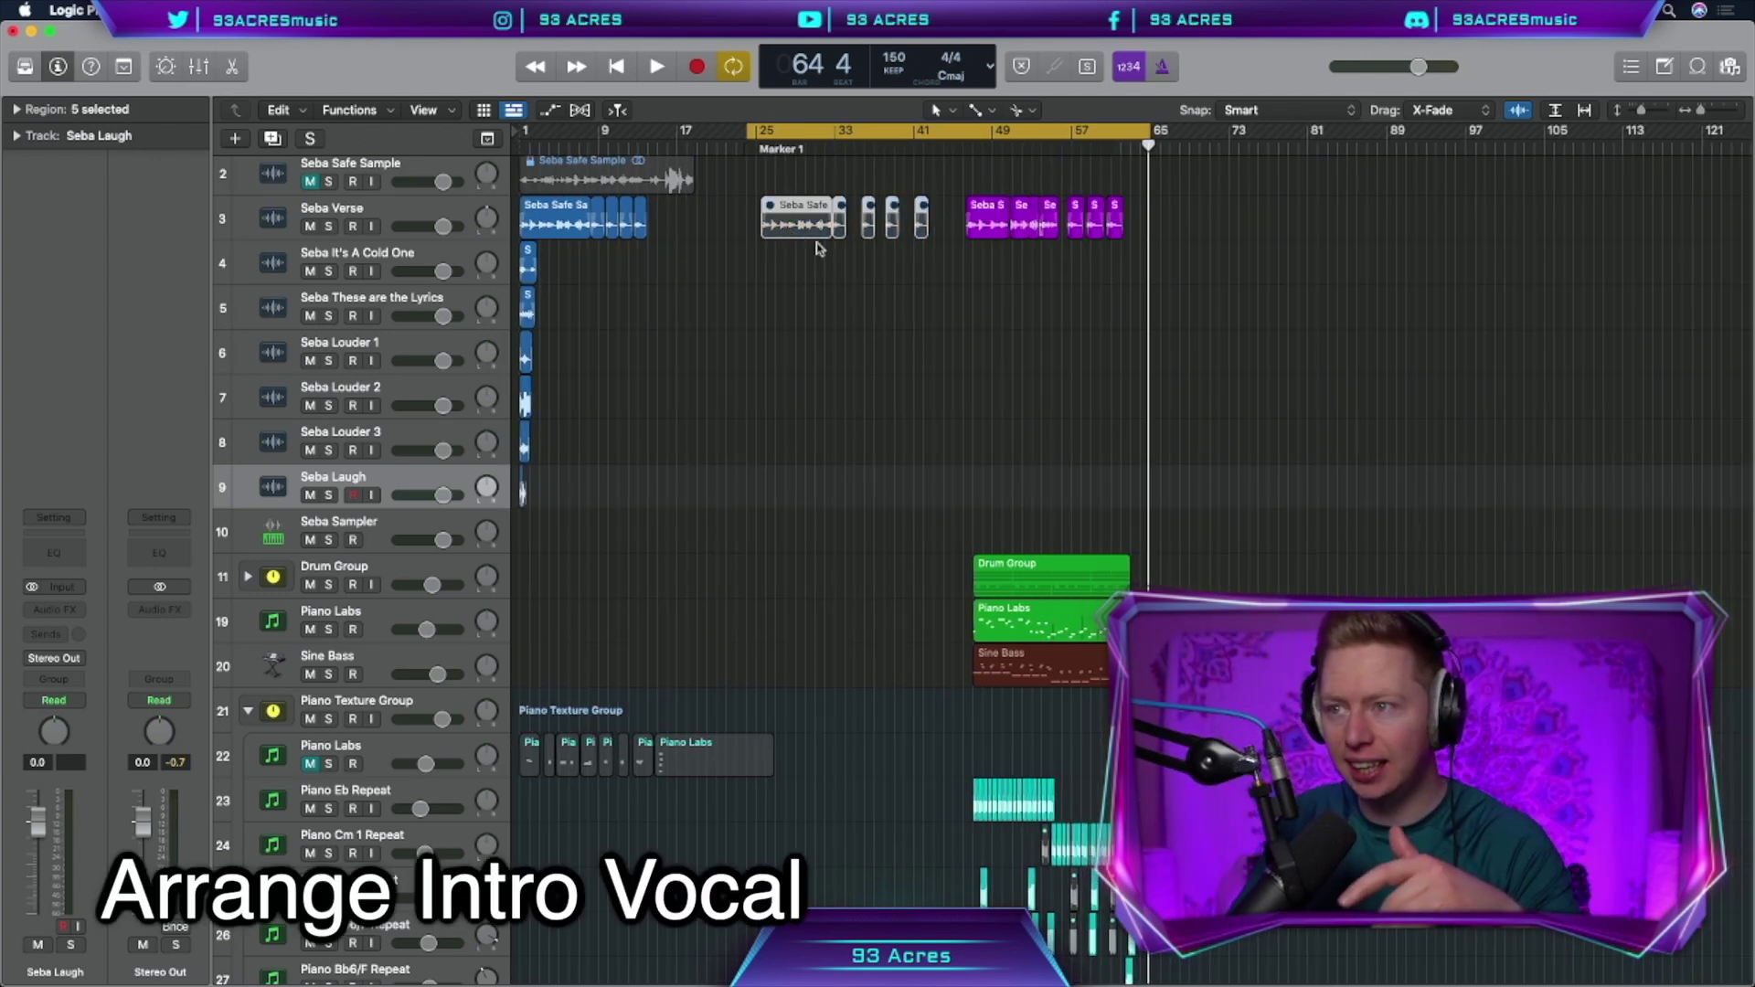
drag(583, 508, 517, 282)
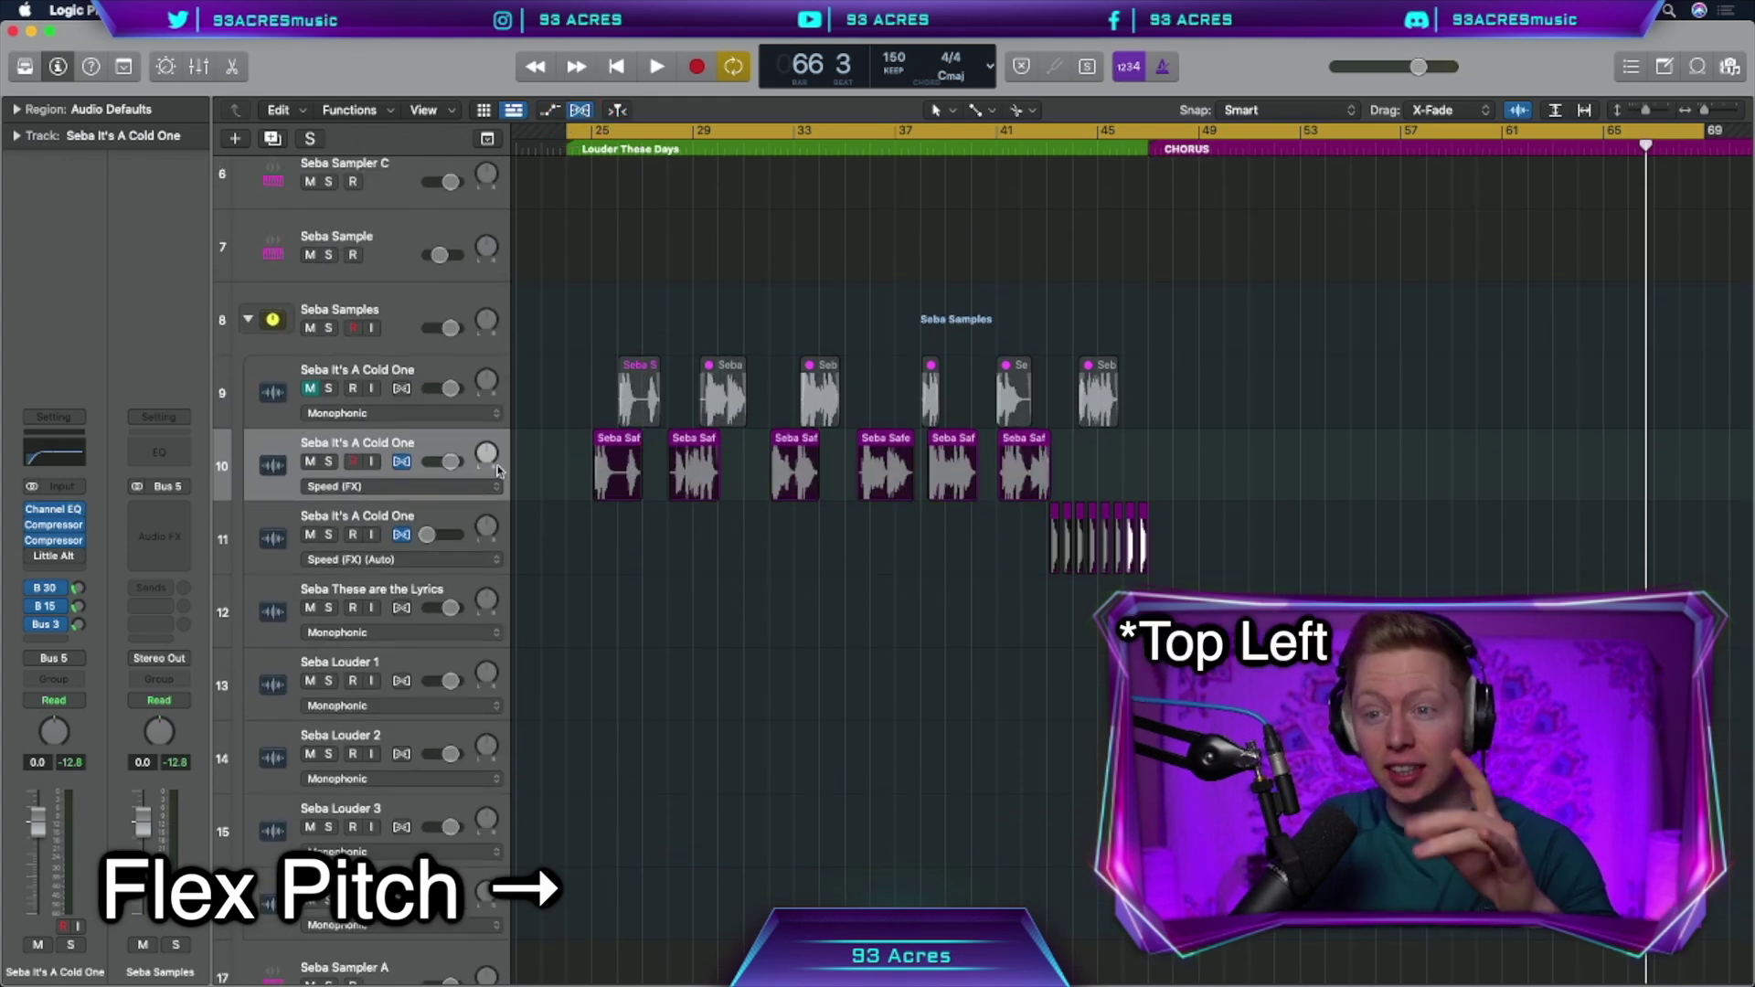
Examine the Flex mode and volume automation on the Seba It's A Cold One tracks
click(376, 487)
click(384, 489)
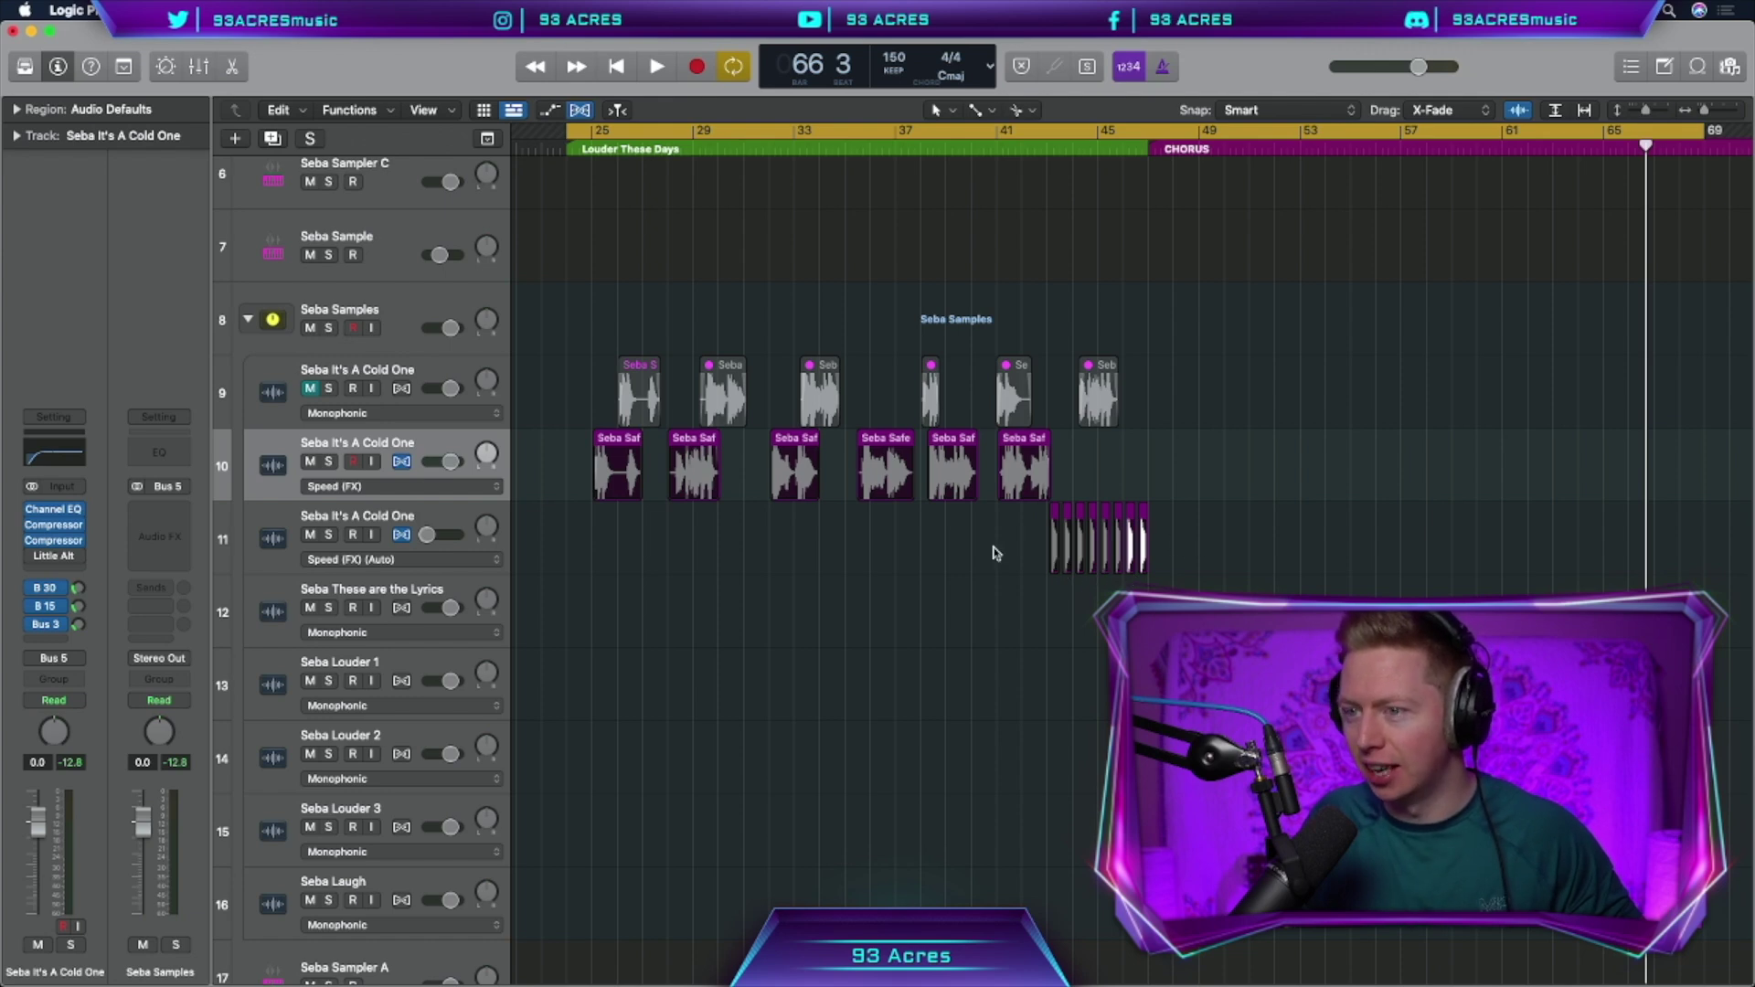
key(a)
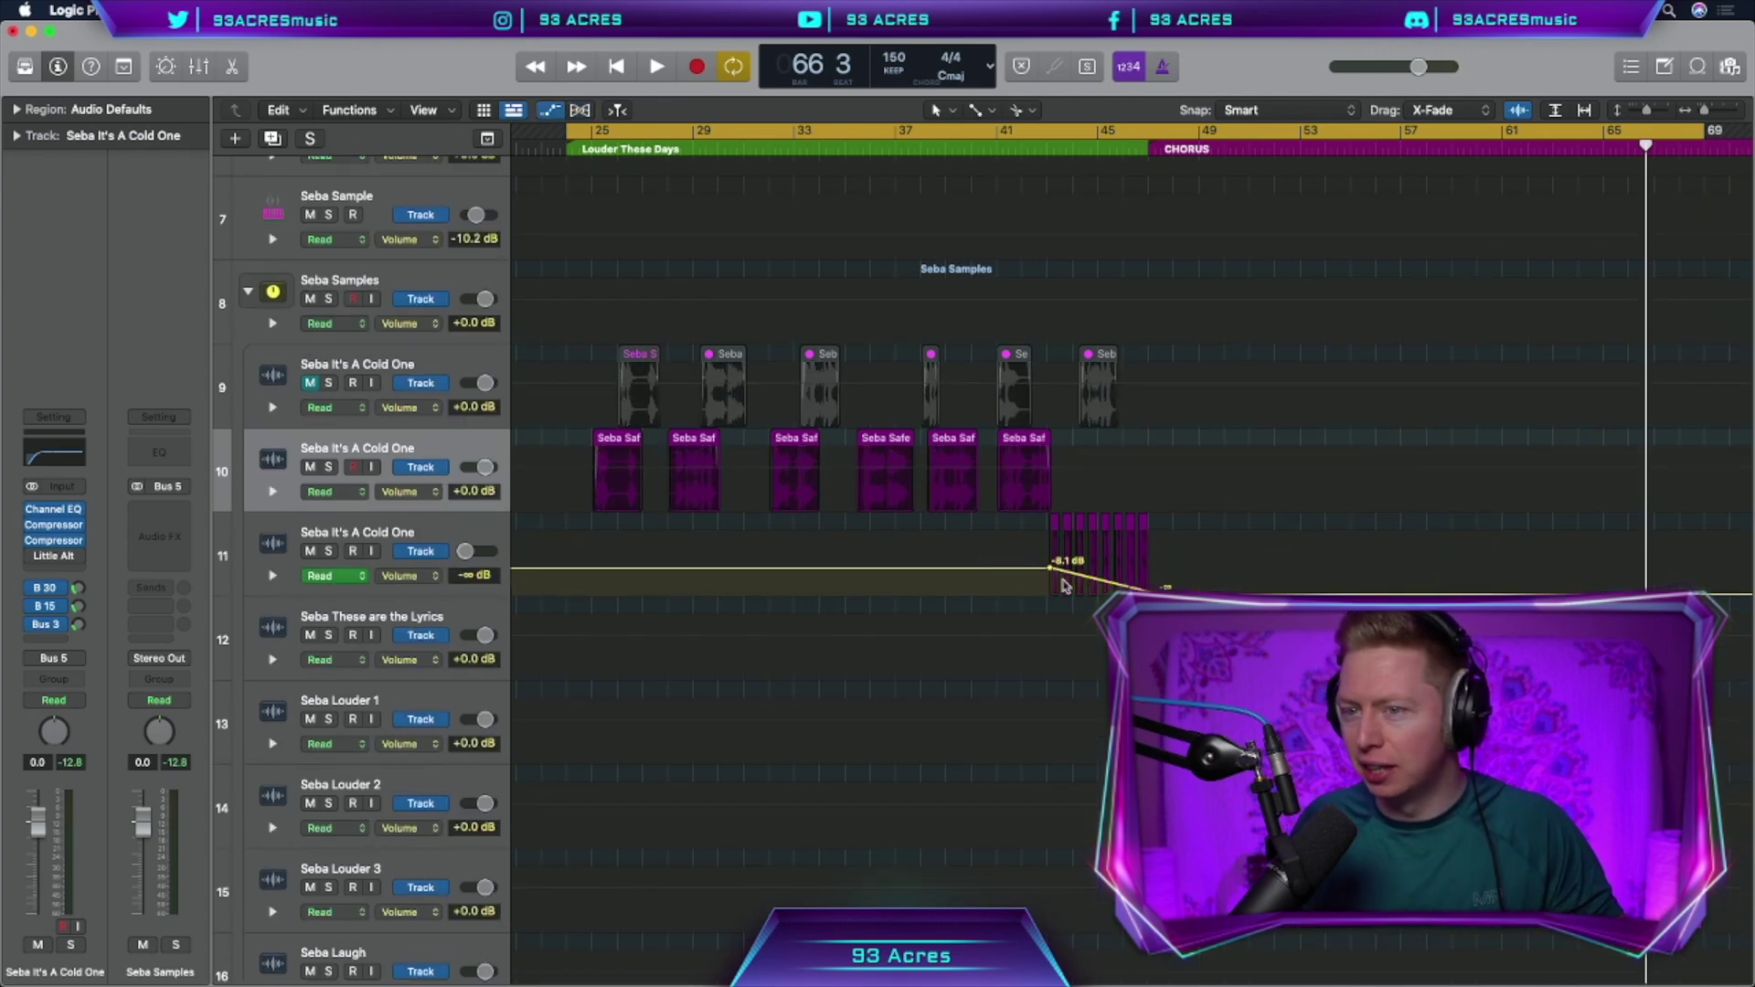
key(a)
click(283, 537)
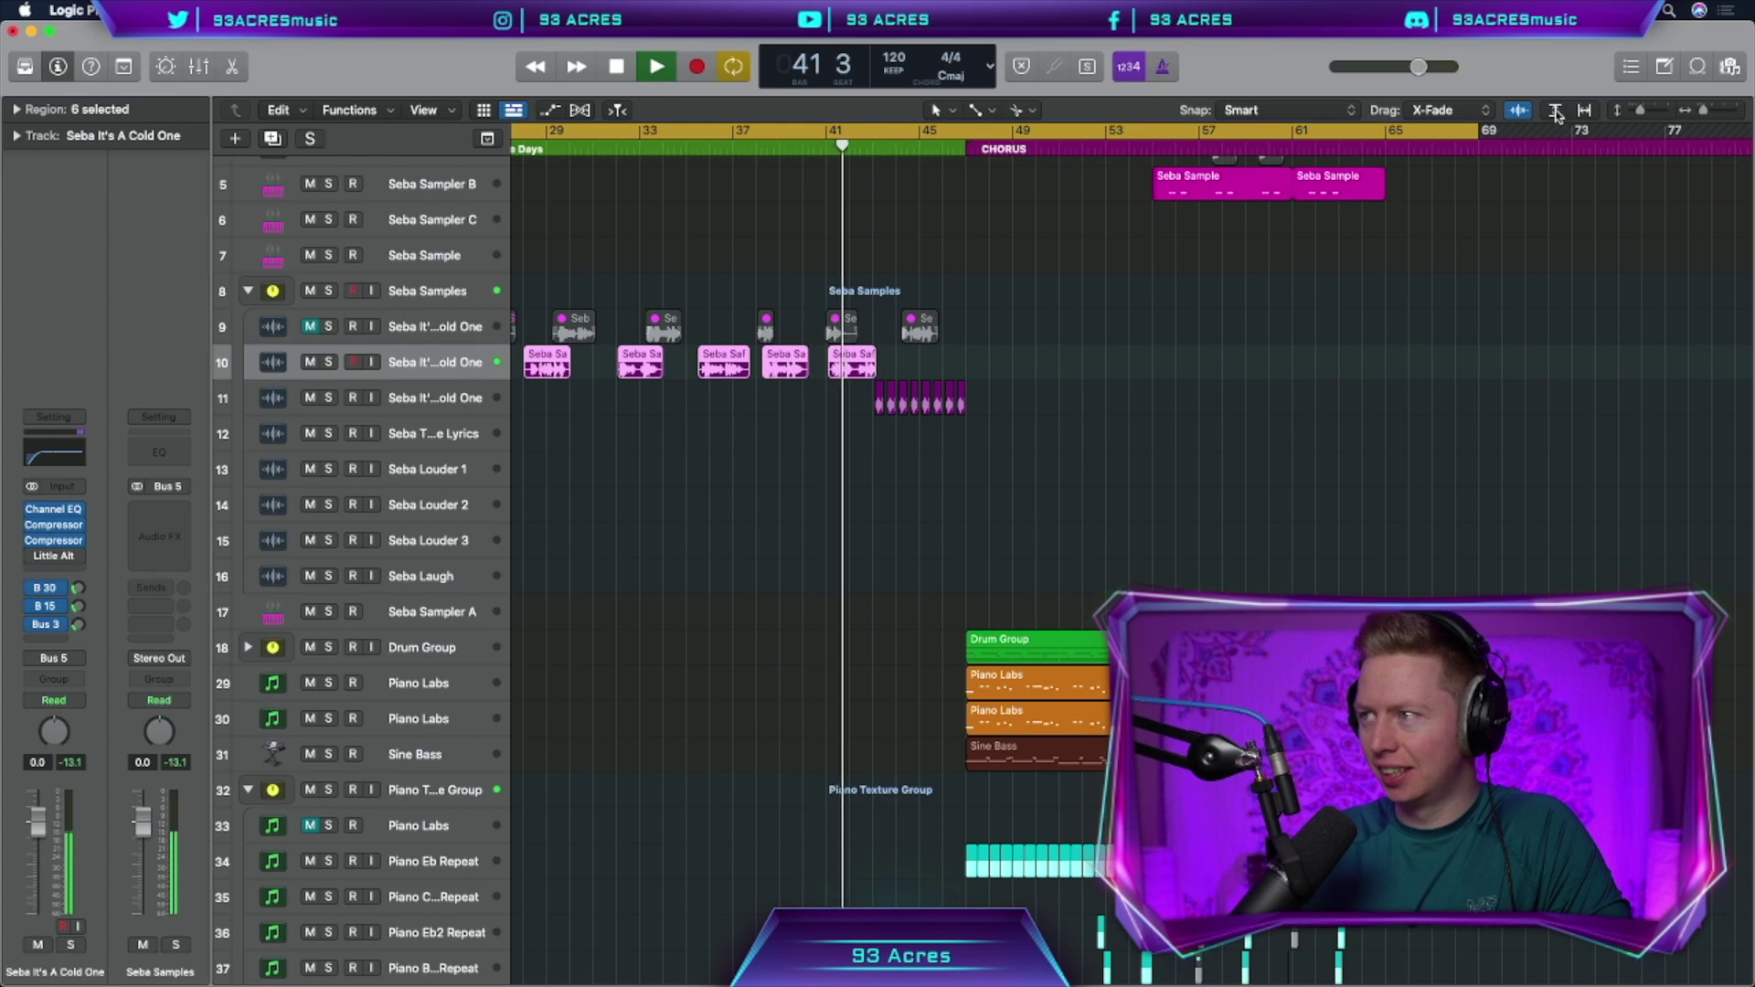
Fit all tracks into the arrangement height and follow playback through the chorus, checking the Sine Bass track
click(1556, 110)
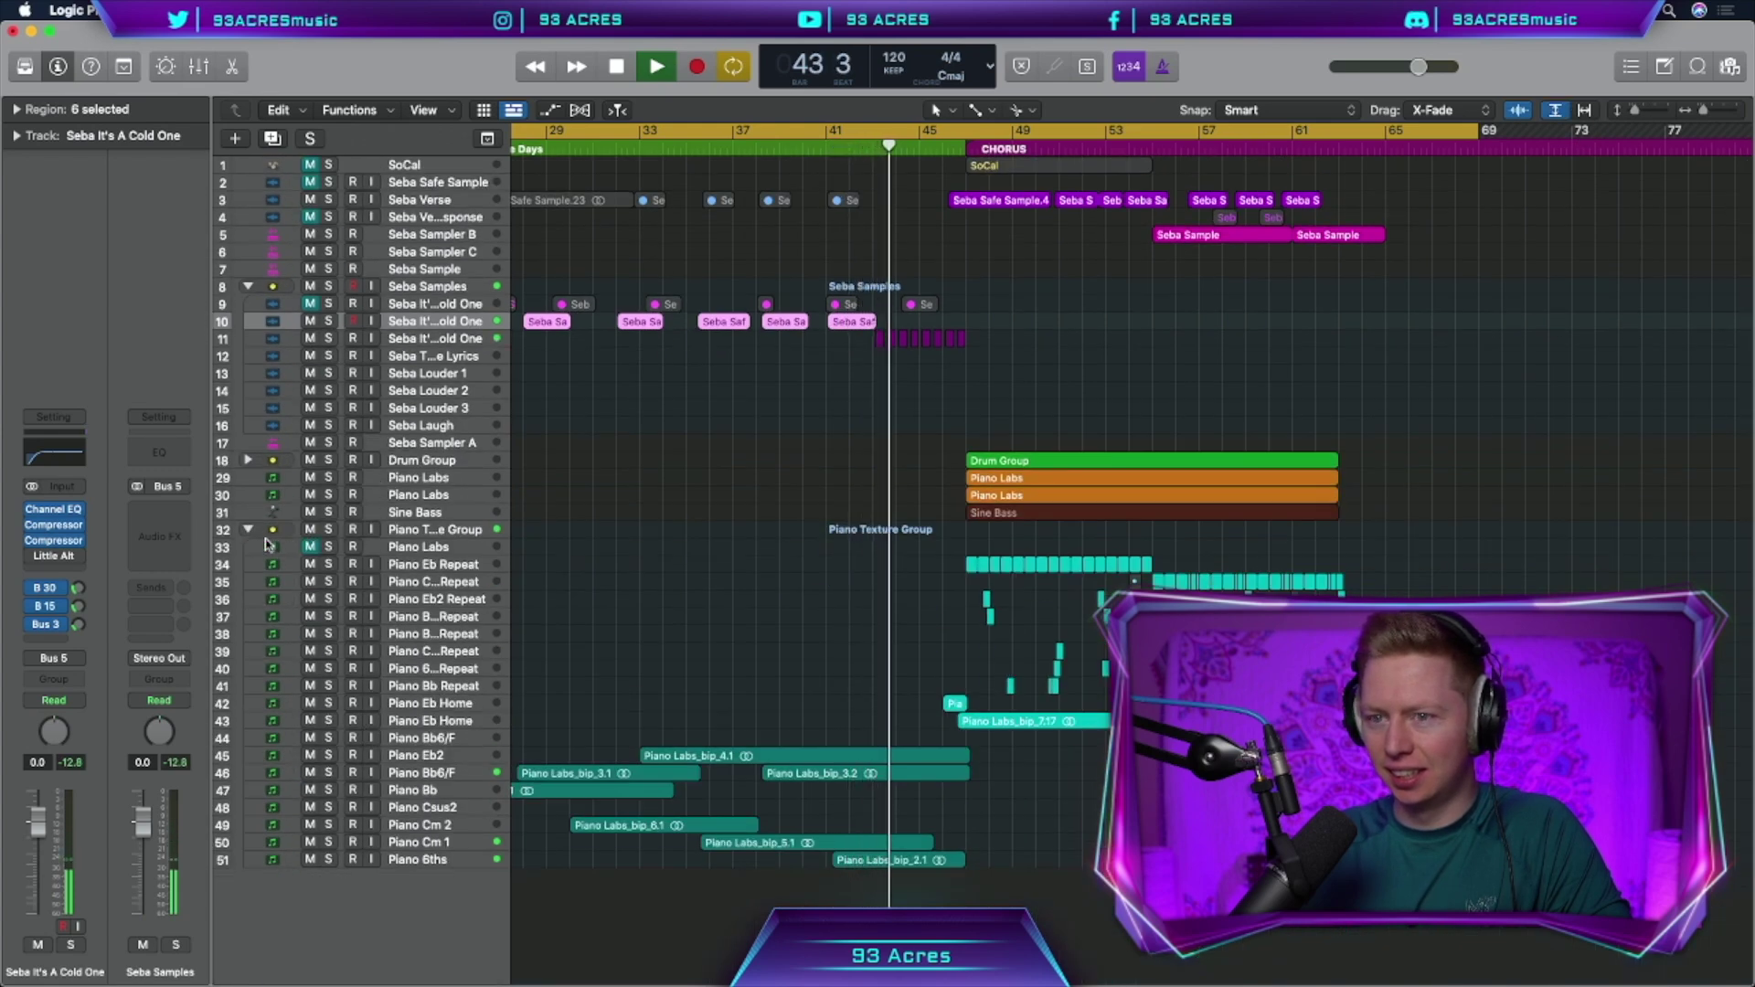
scroll(548, 599, right, 5)
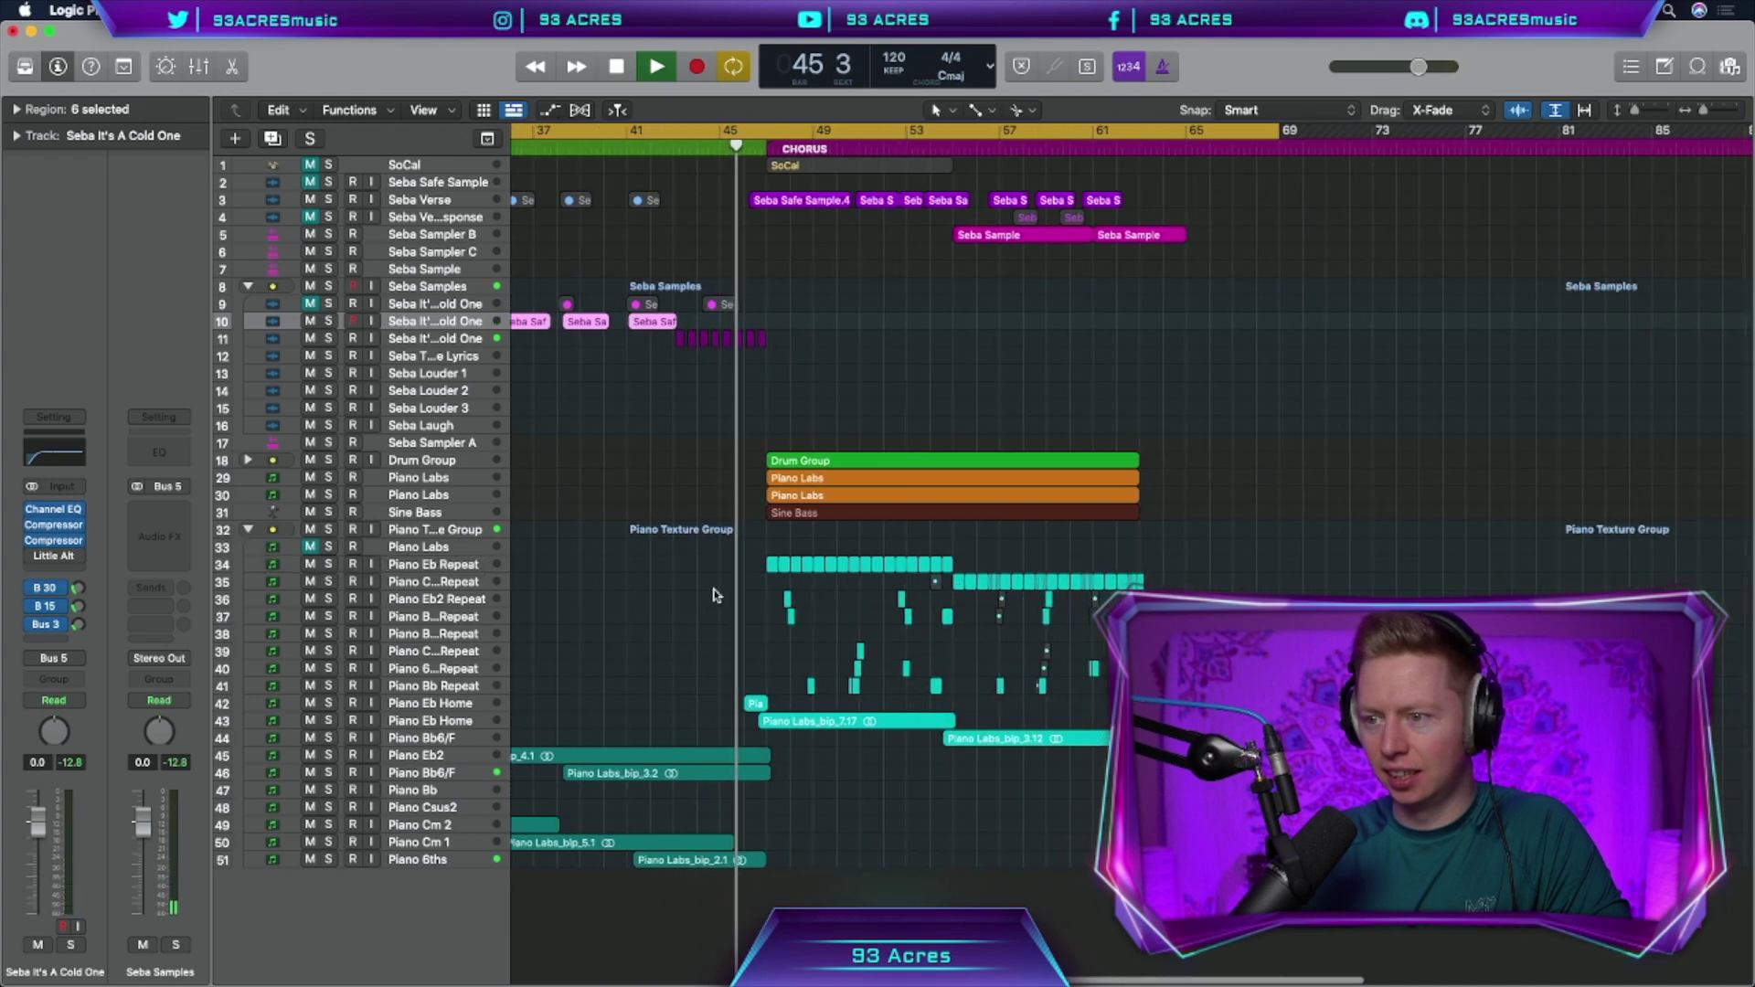
scroll(716, 595, right, 2)
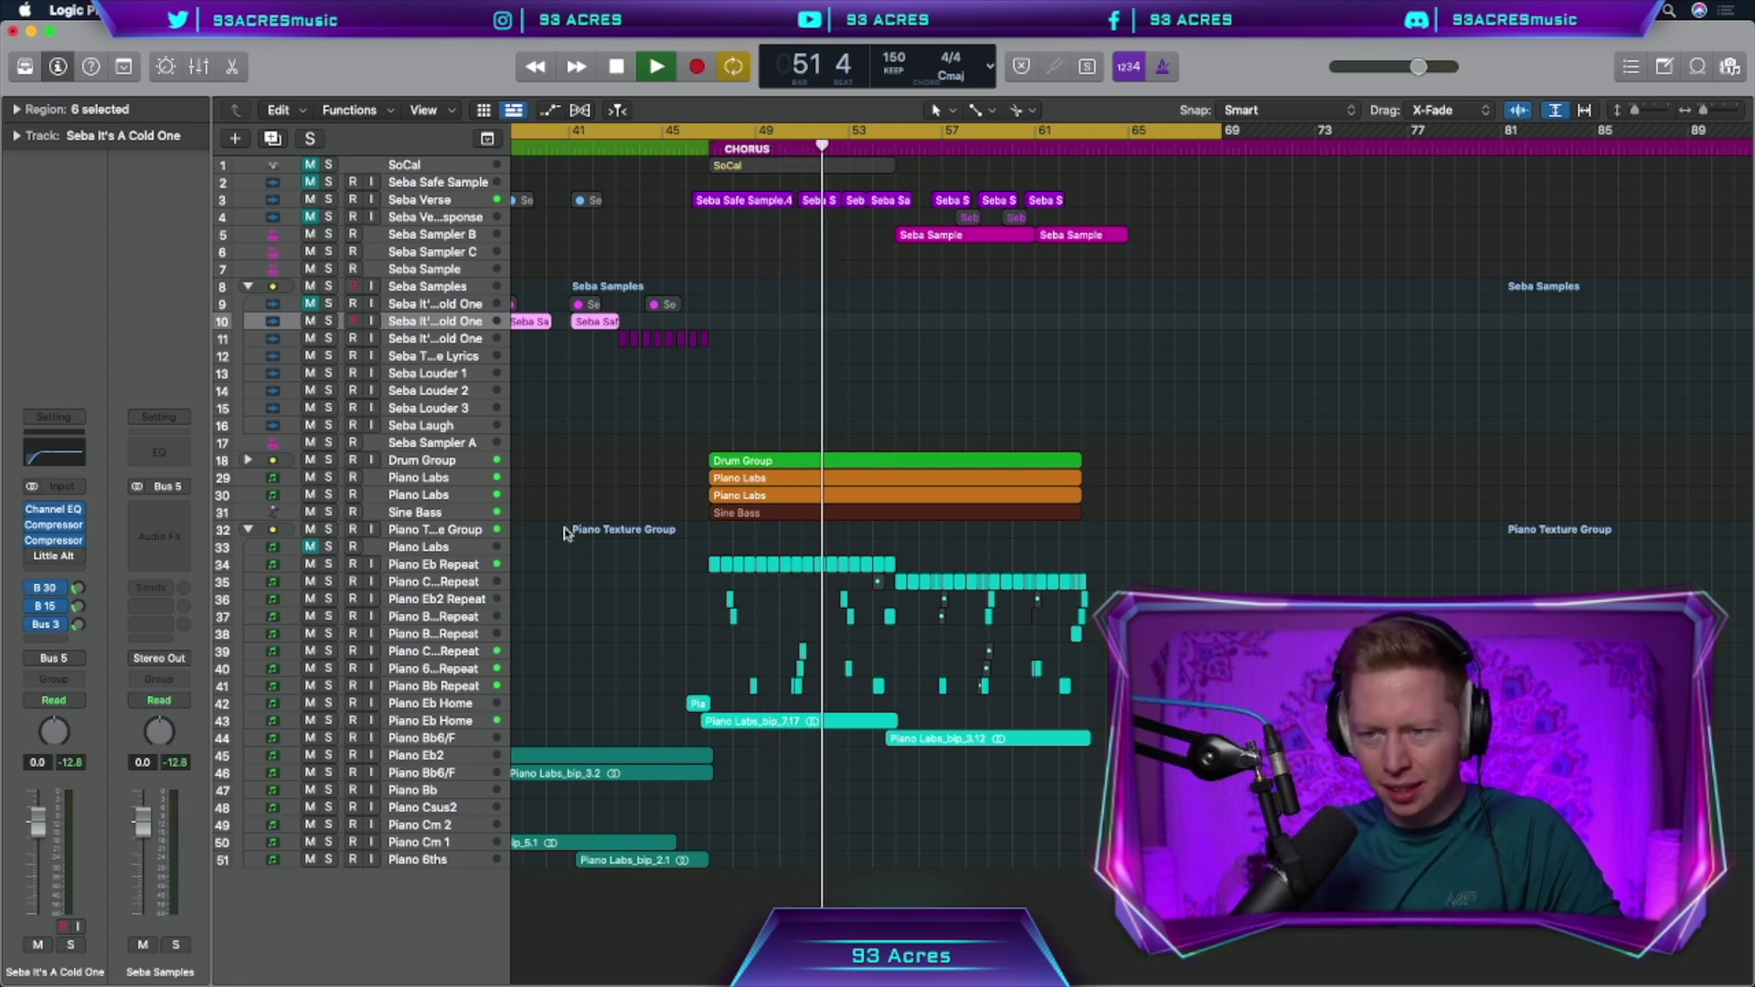
click(477, 518)
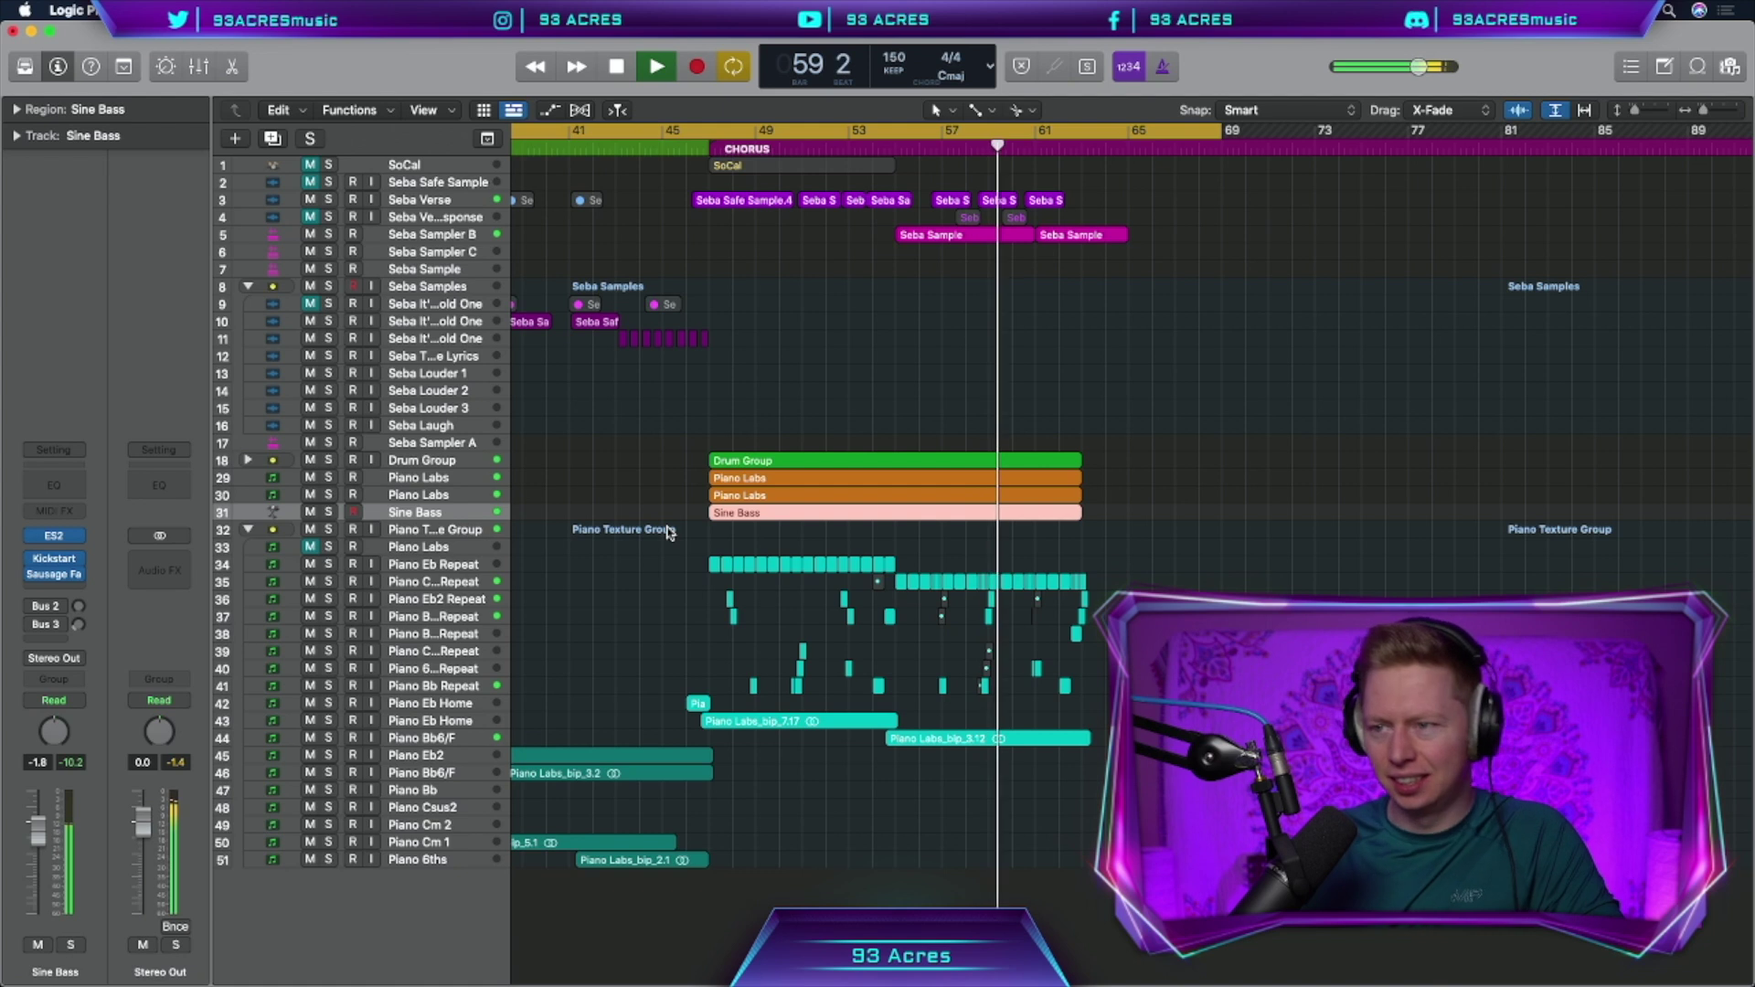
click(975, 552)
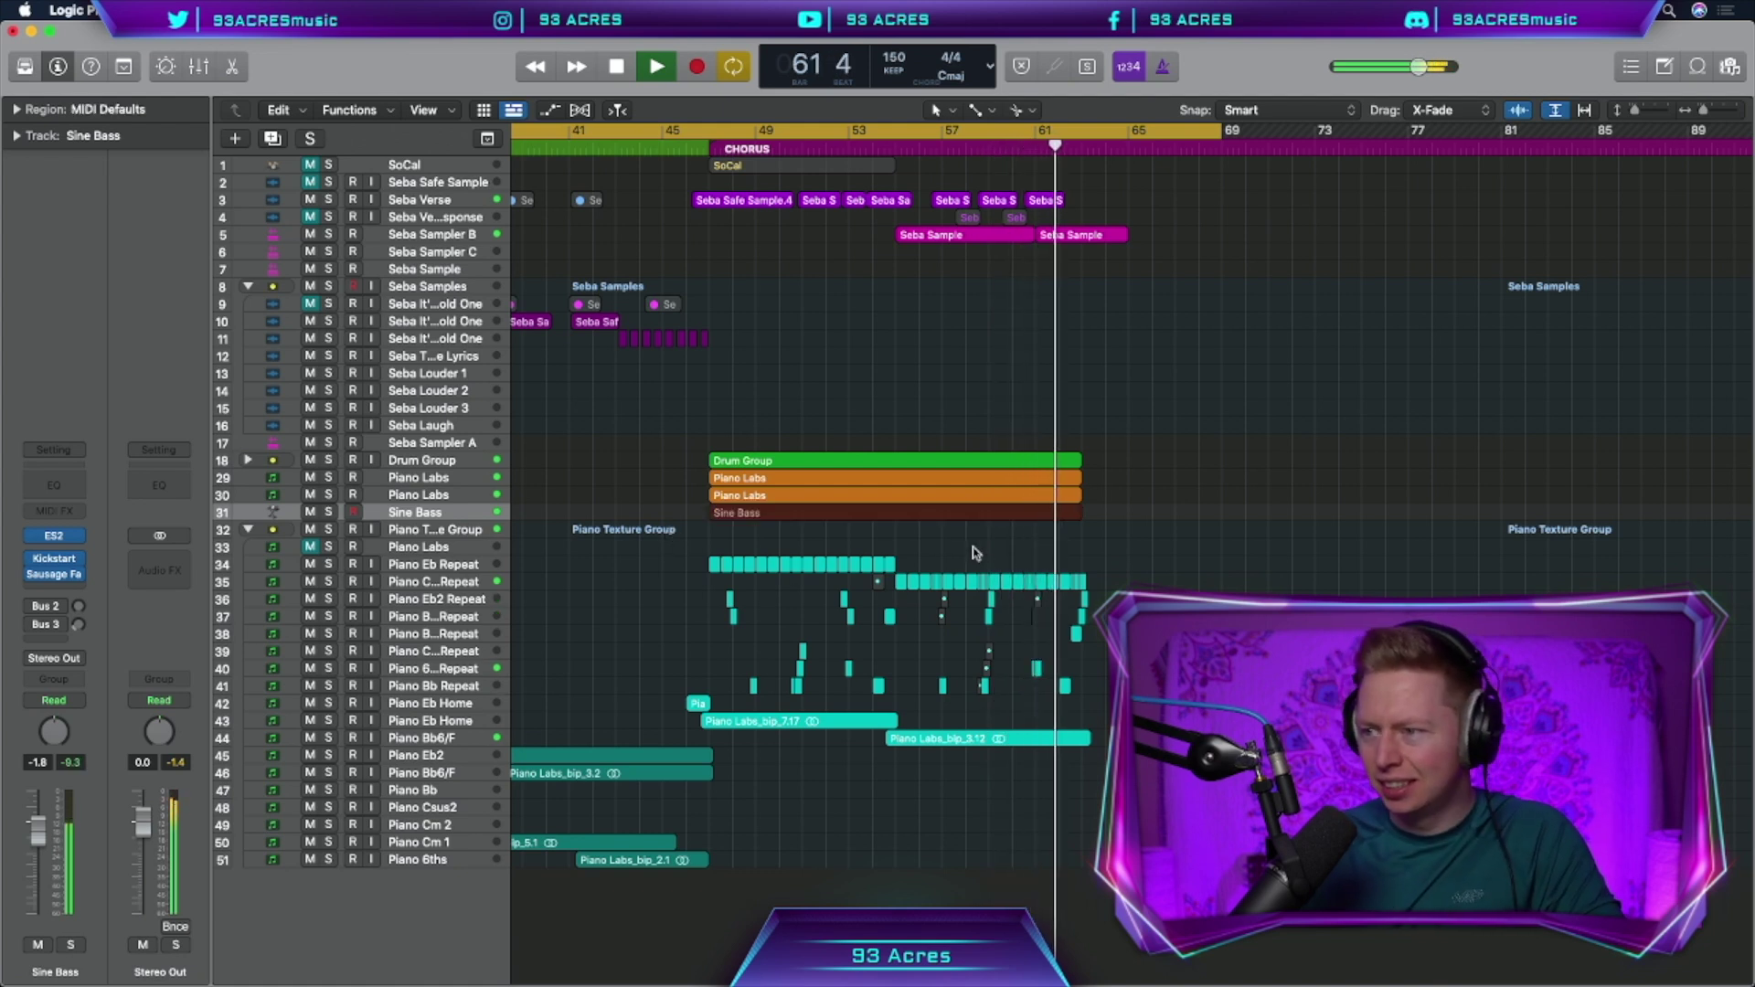